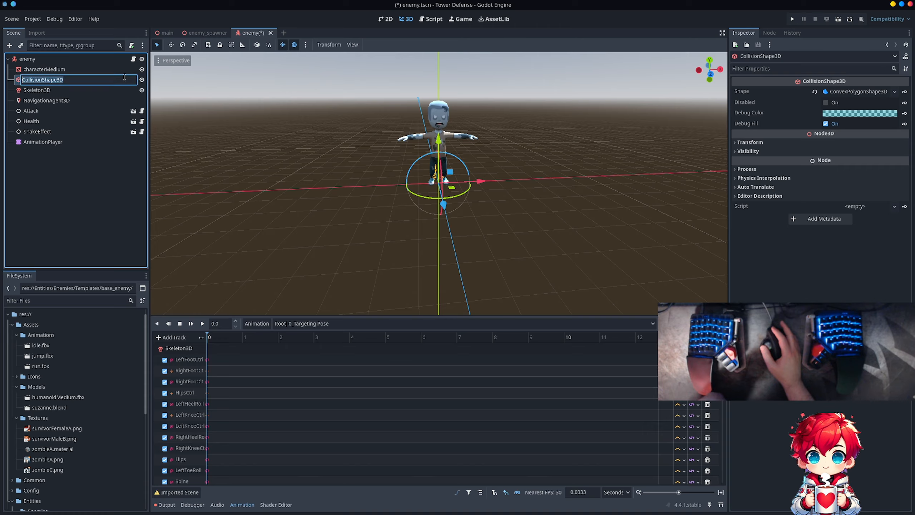
- Inspect the CollisionShape3D node's convex polygon shape properties and compare the shape's size with the character in the 3D view
click(124, 72)
click(106, 82)
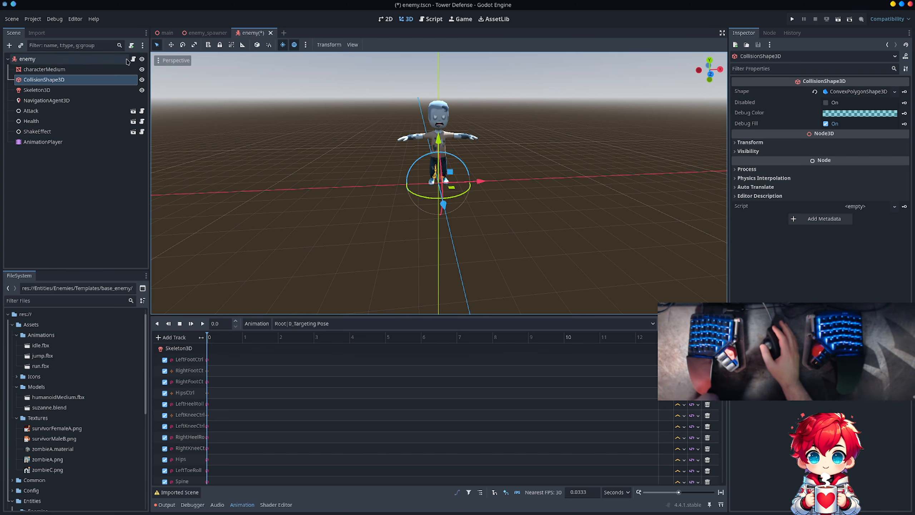
click(351, 45)
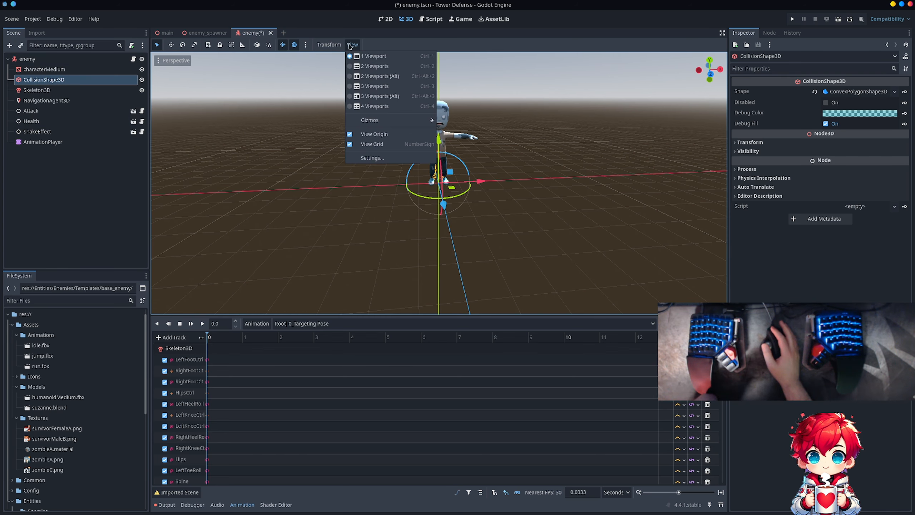
click(350, 45)
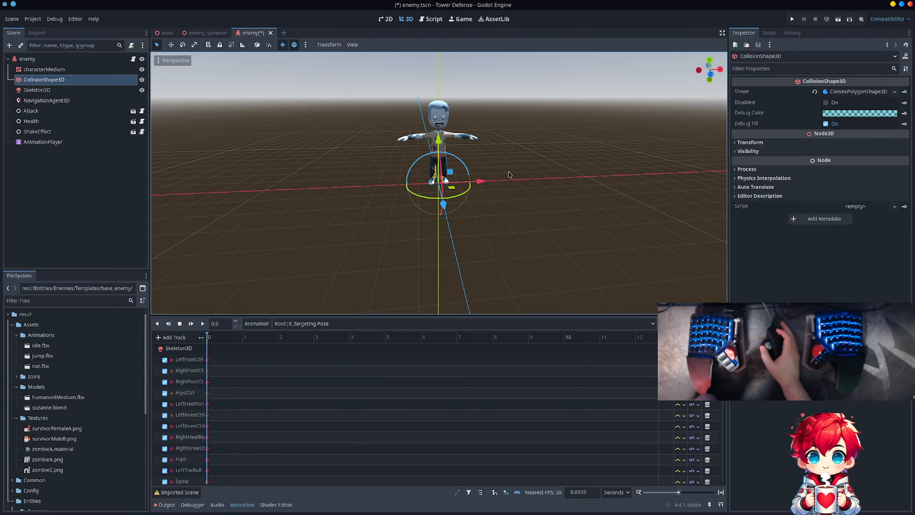
middle_drag(509, 174, 564, 175)
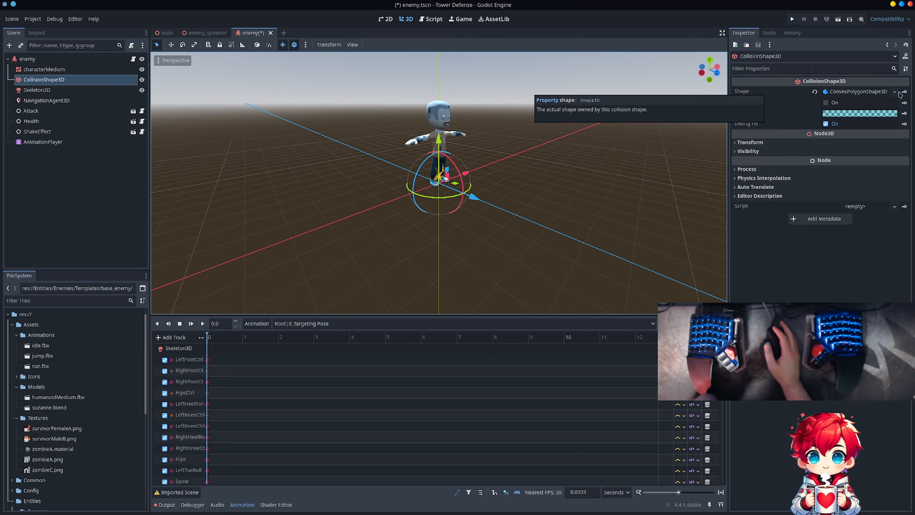
click(894, 91)
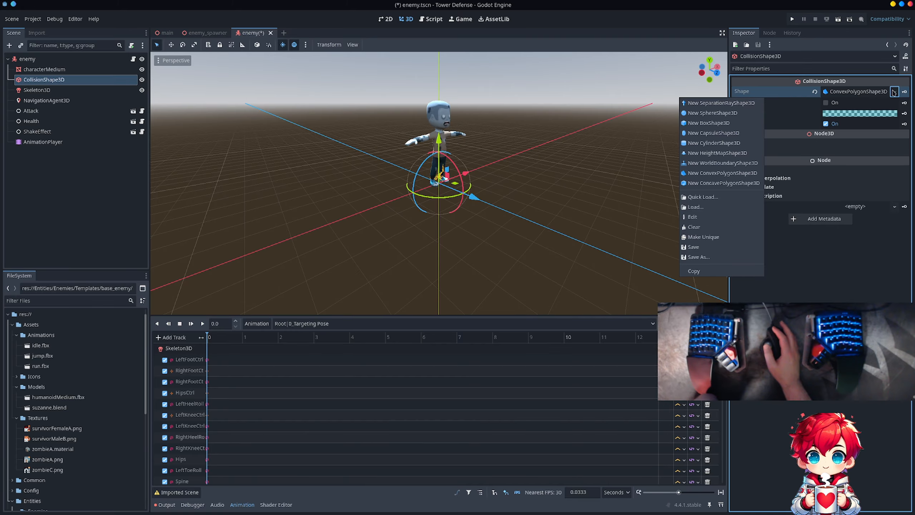
click(870, 94)
click(862, 93)
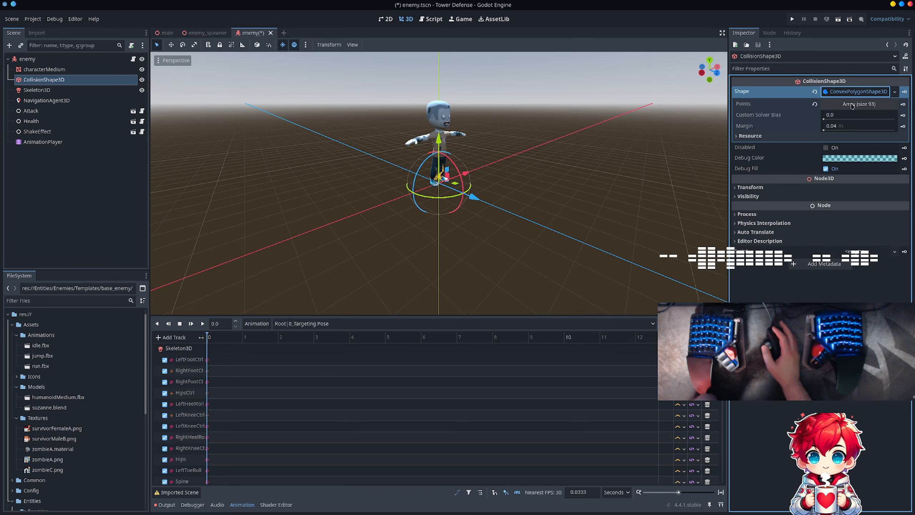
scroll(439, 180, up, 5)
scroll(468, 172, up, 8)
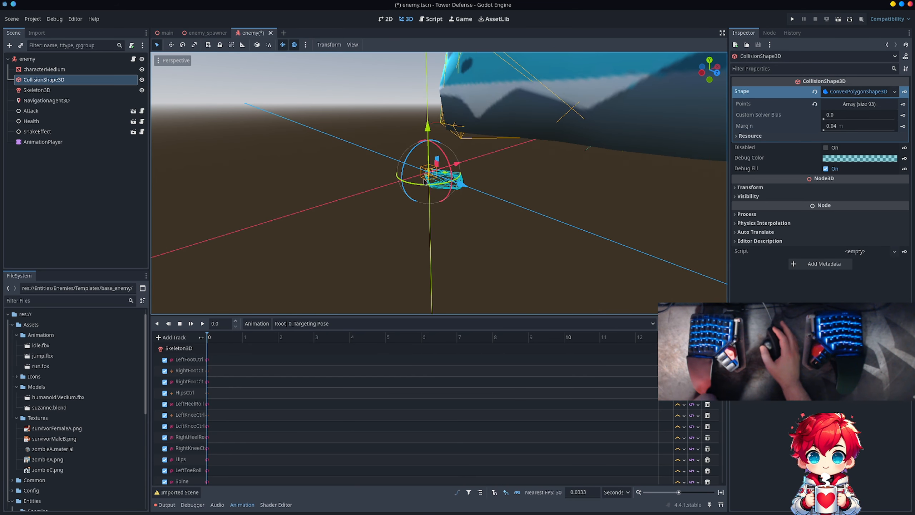
scroll(479, 170, down, 15)
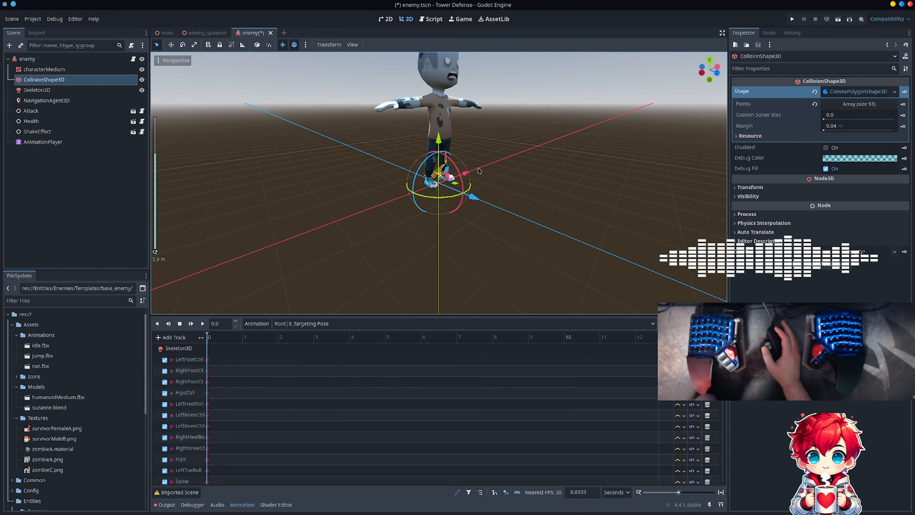
- Delete the CollisionShape3D node from the enemy scene
right_click(50, 80)
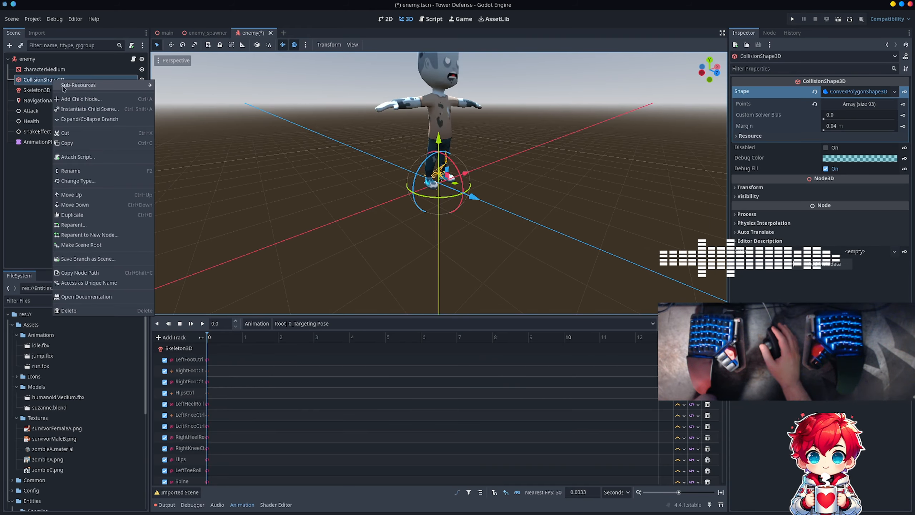
click(74, 300)
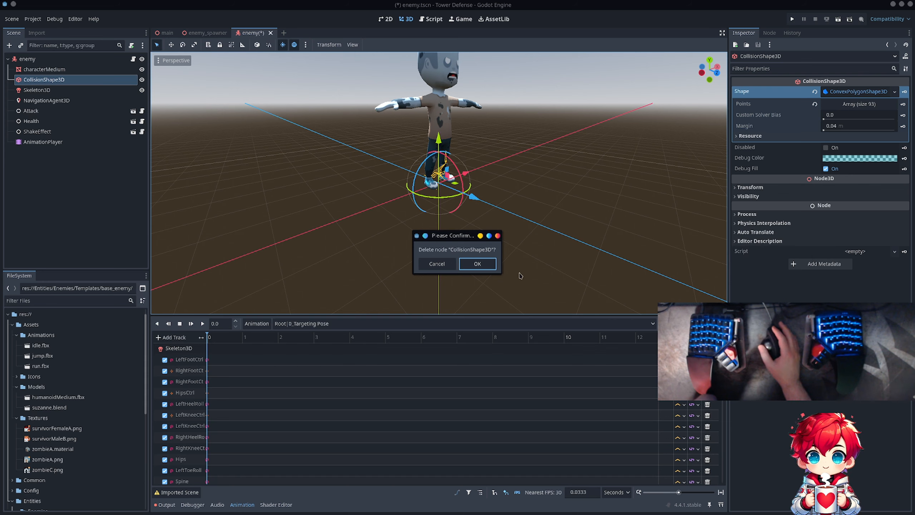
click(490, 267)
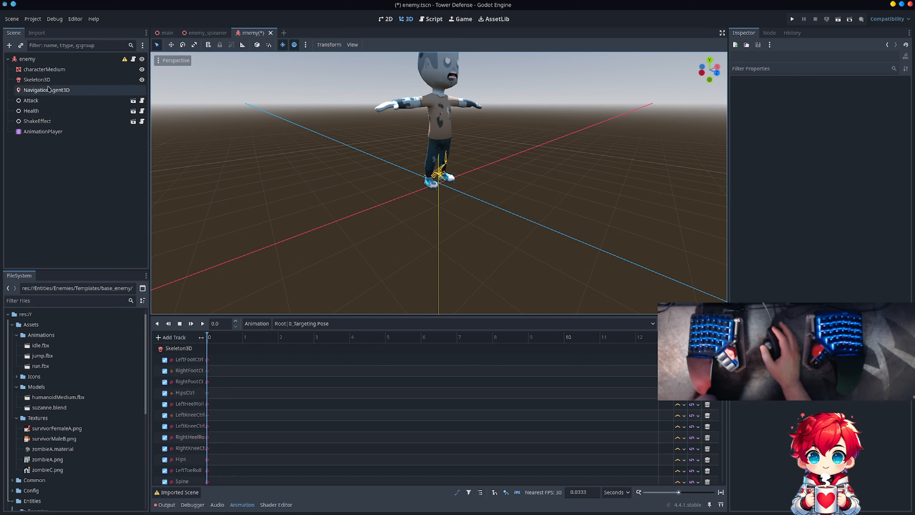
- Try a Simplified Convex collision shape generated from the characterMedium mesh and placed as a sibling
click(44, 69)
click(378, 44)
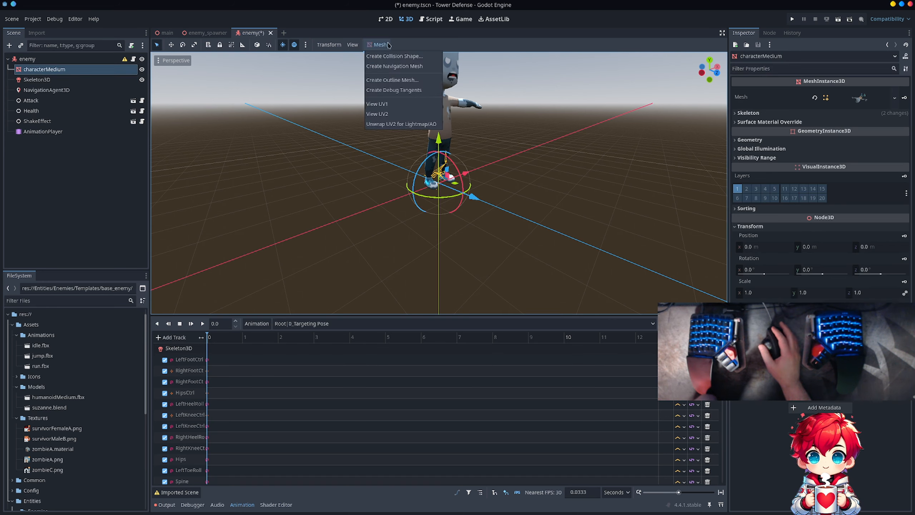
click(382, 57)
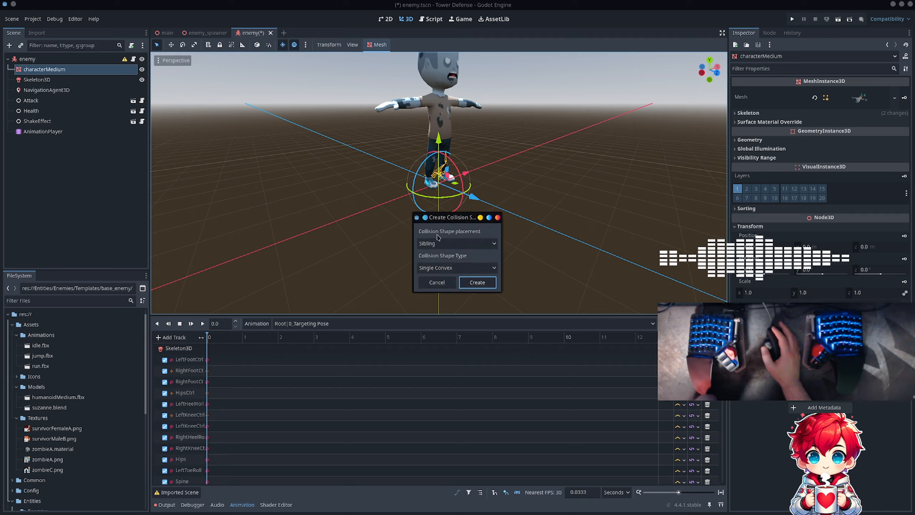
click(437, 268)
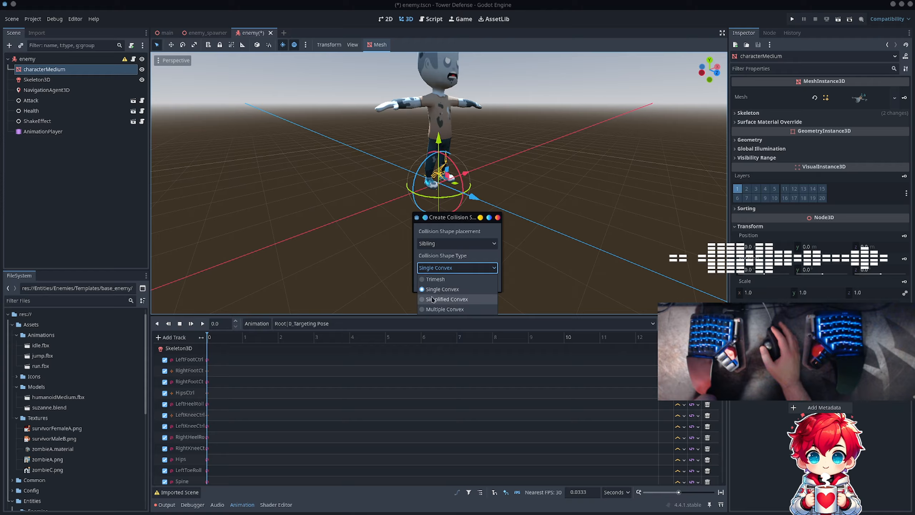
click(445, 299)
click(466, 285)
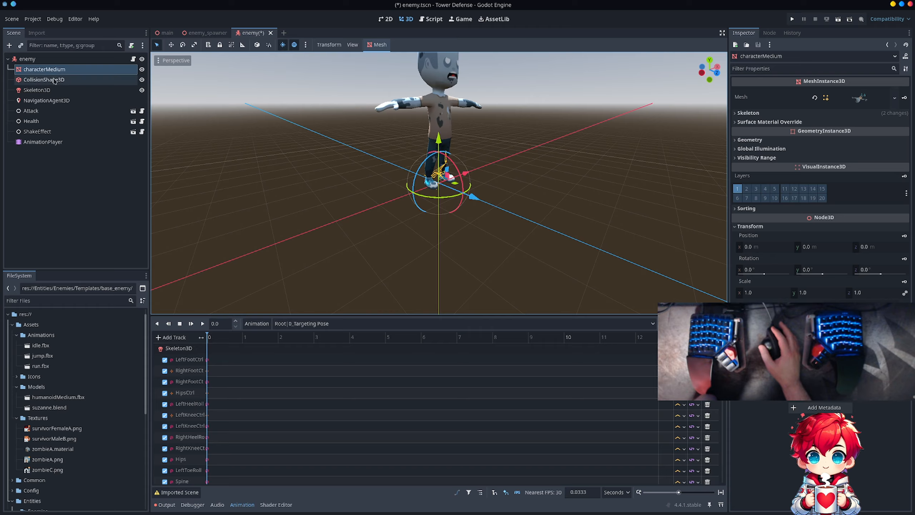
- Hide characterMedium and Skeleton3D to check the new collision shape up close, and delete the CollisionShape3D node
click(134, 79)
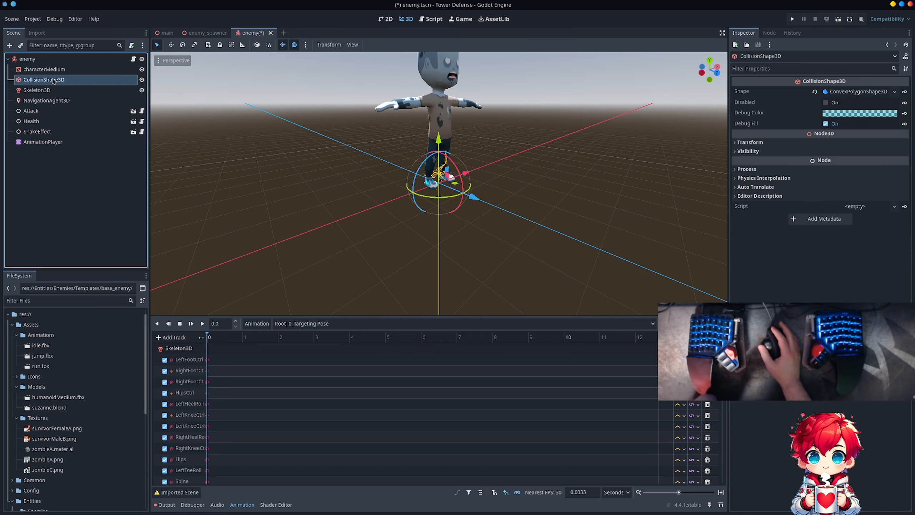
click(142, 70)
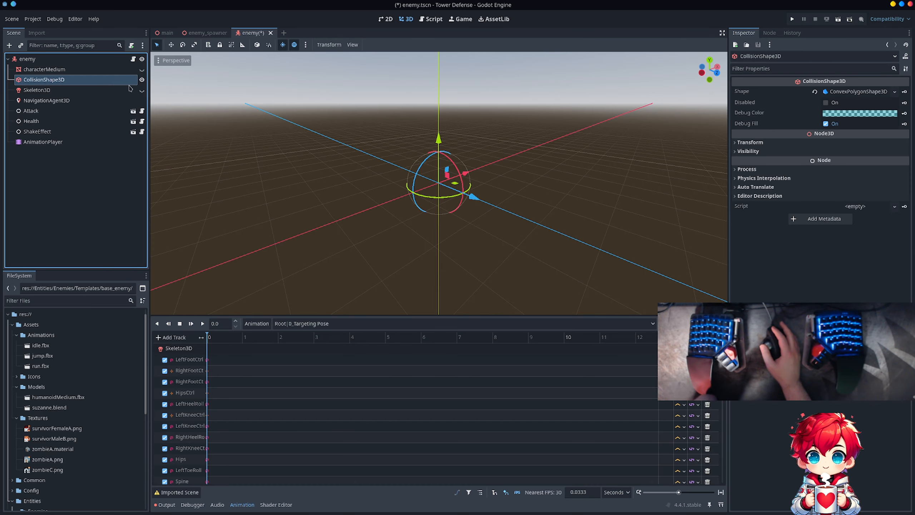
scroll(408, 161, up, 1)
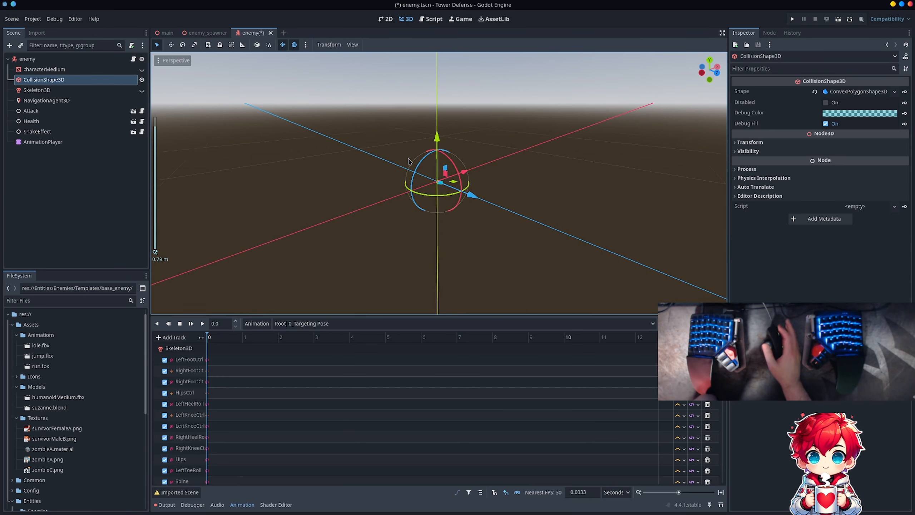
scroll(408, 161, up, 5)
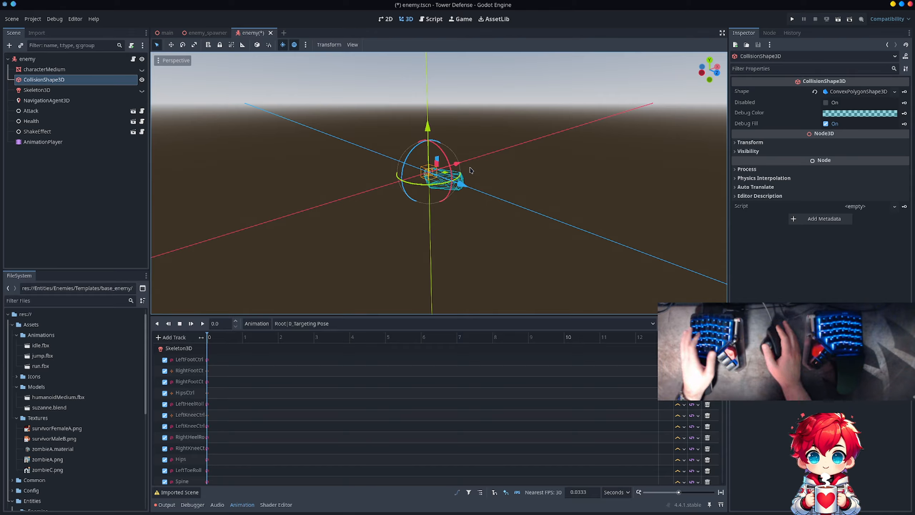
key(Delete)
key(Return)
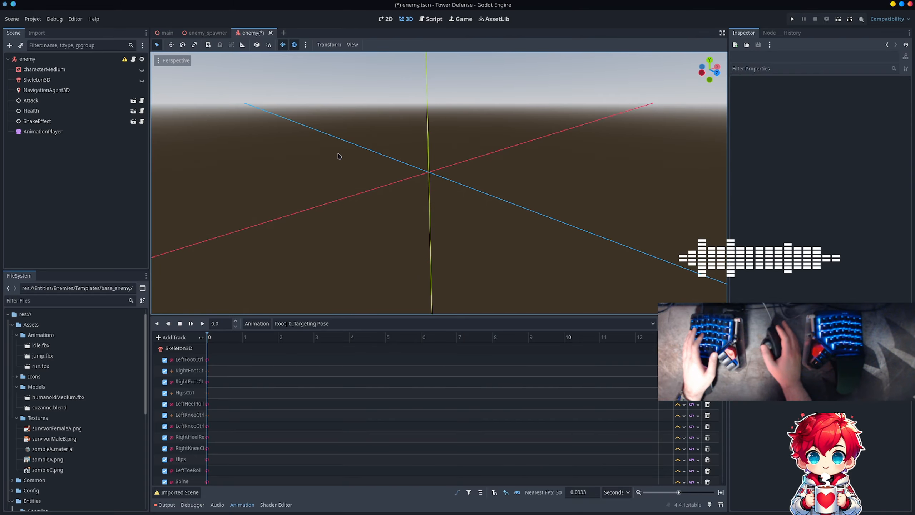
- Examine the characterMedium mesh's bounding box in the 3D view and its Geometry properties
click(54, 70)
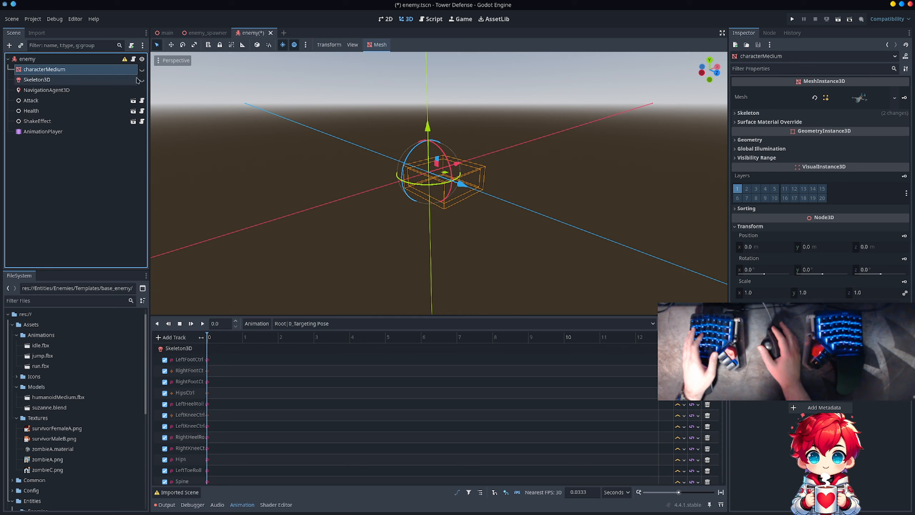
scroll(563, 156, down, 2)
scroll(562, 156, up, 2)
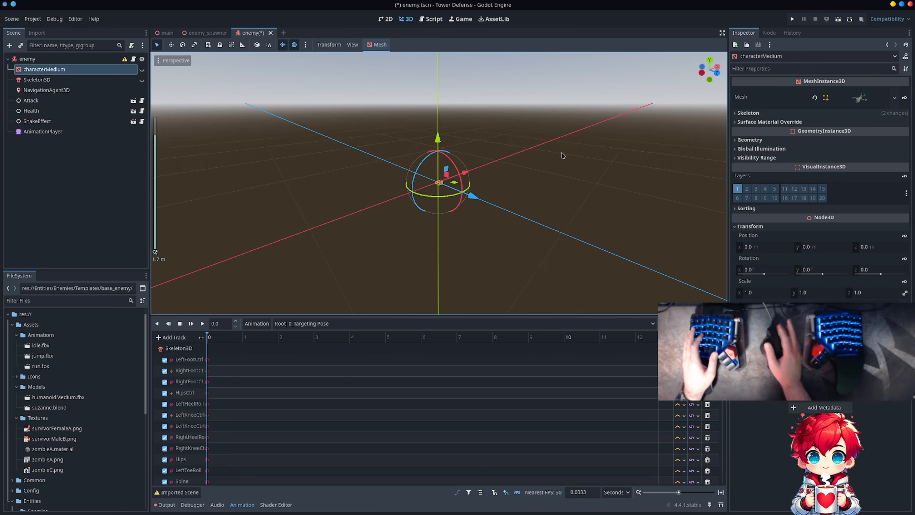
scroll(563, 156, up, 2)
scroll(563, 156, up, 2)
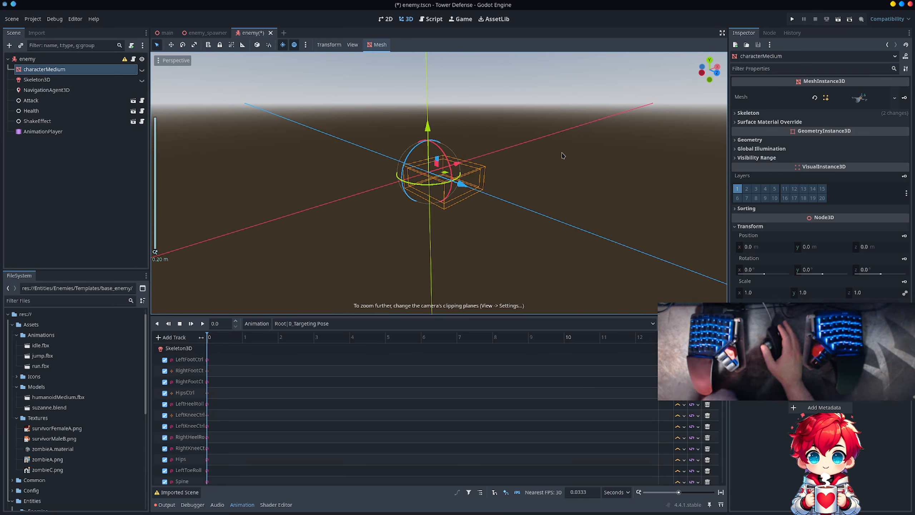
click(749, 139)
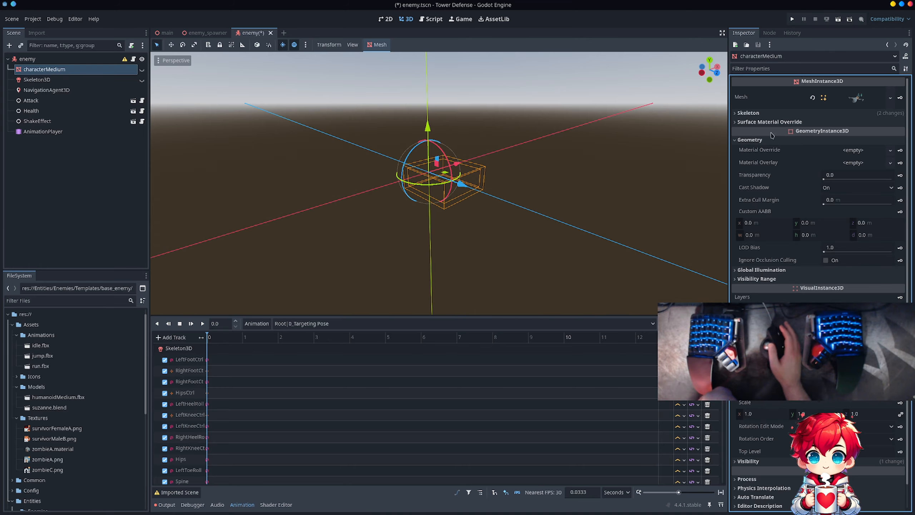
- Make the characterMedium mesh visible again, bring the whole character into view and clear the selection
click(142, 71)
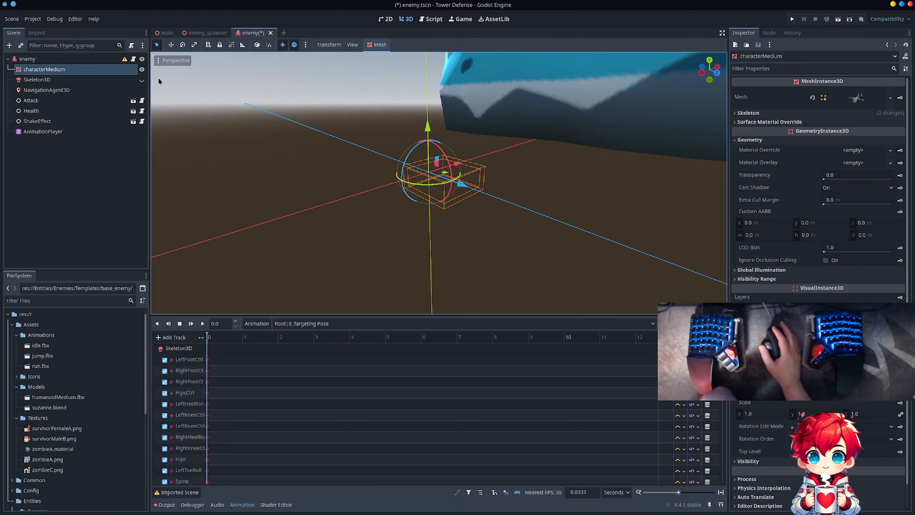
scroll(348, 119, down, 5)
scroll(348, 119, down, 1)
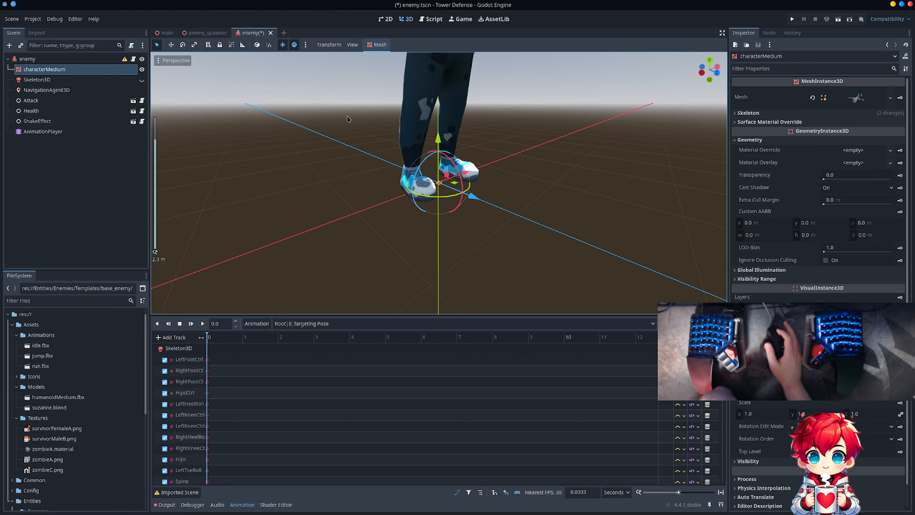
scroll(348, 119, down, 5)
scroll(348, 119, down, 2)
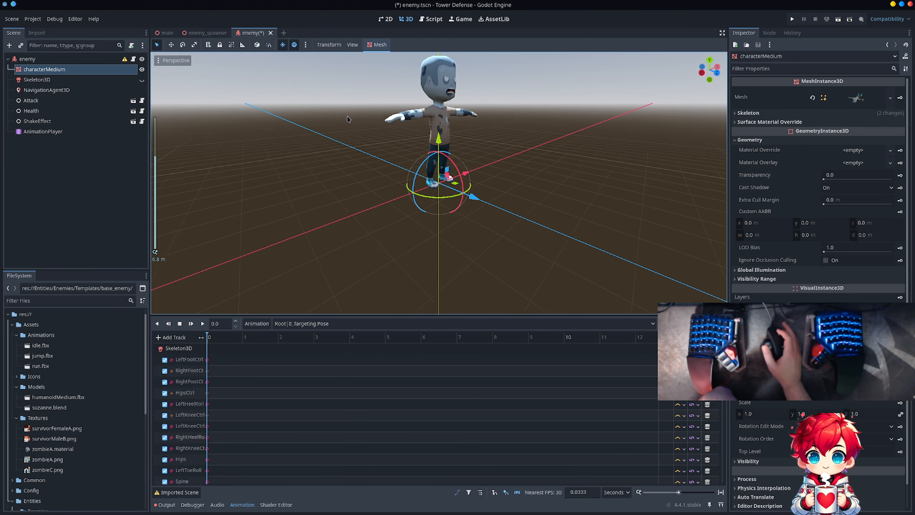
click(414, 94)
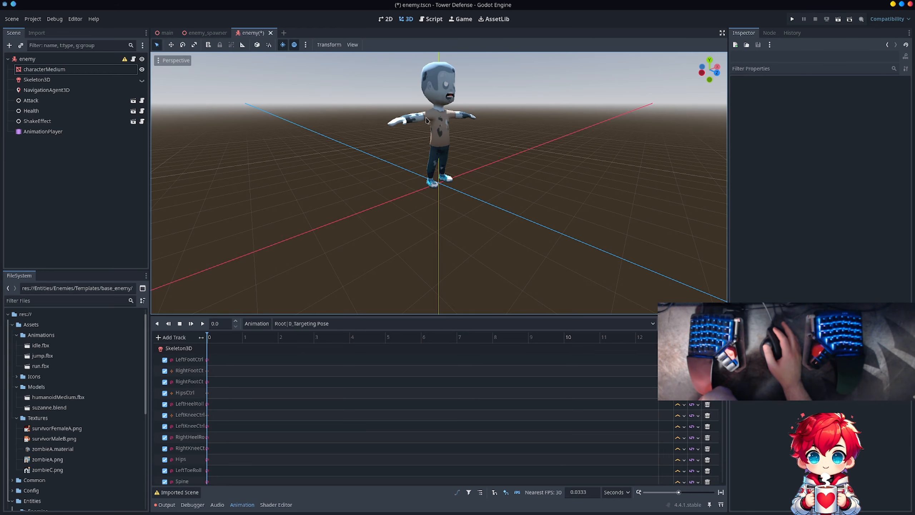
- Open the Skin sub-resource of the characterMedium node for inspection
click(115, 69)
right_click(115, 71)
mouse_move(138, 81)
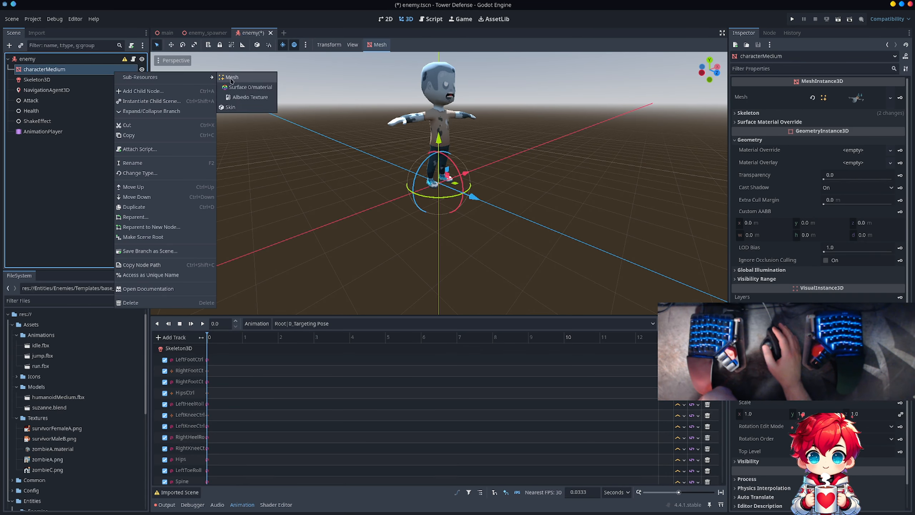
click(234, 108)
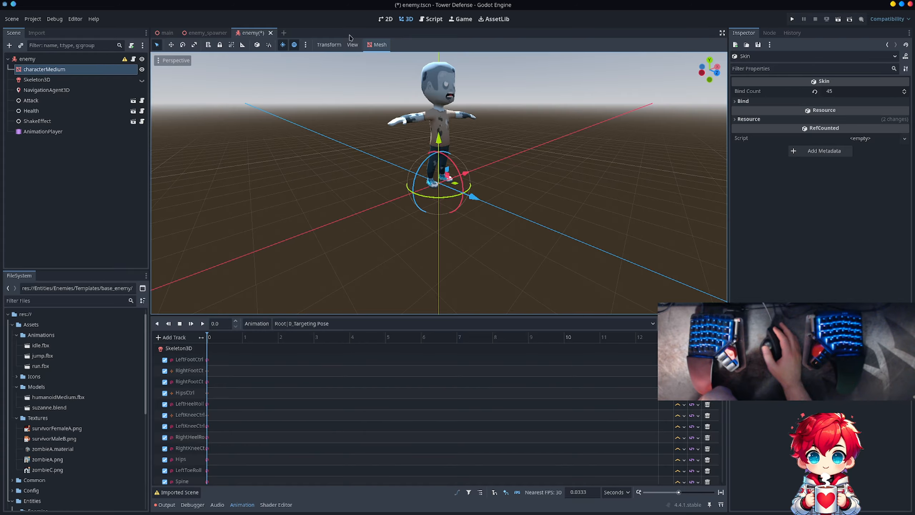
- Create a Single Convex collision shape from the characterMedium mesh, placed as a sibling
click(372, 45)
click(378, 56)
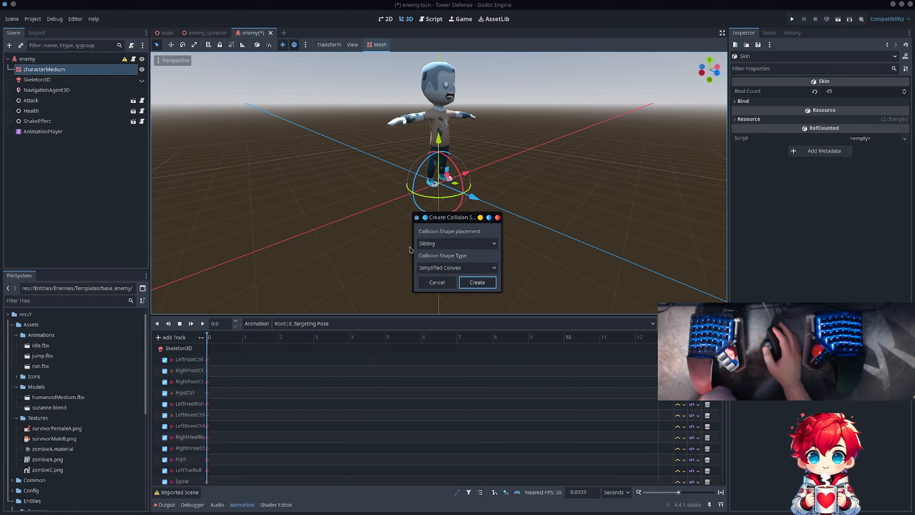
click(457, 268)
click(448, 292)
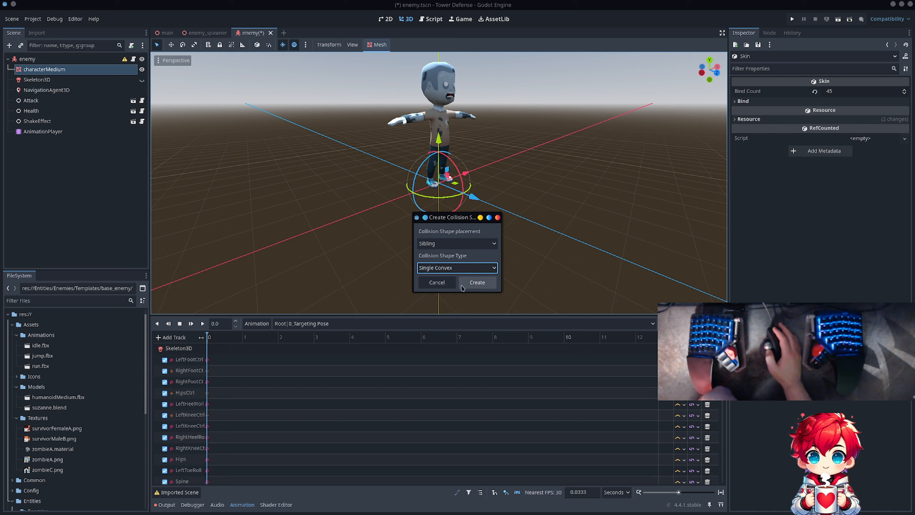
click(468, 283)
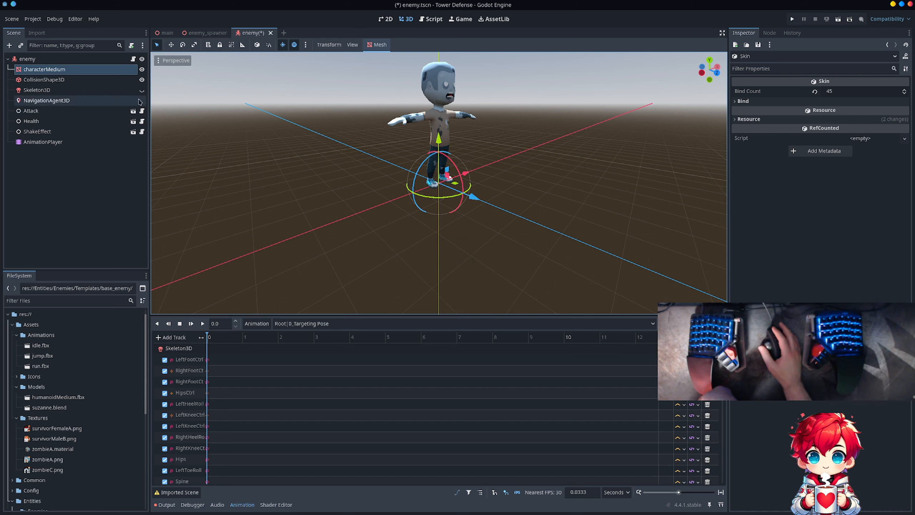
- Hide the CollisionShape3D node and leave characterMedium and Skeleton3D visible
click(142, 80)
click(142, 70)
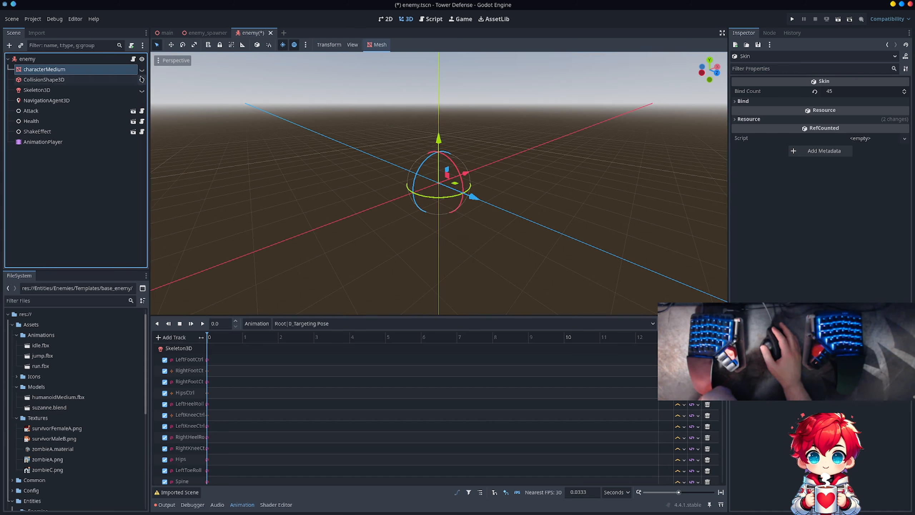
click(142, 70)
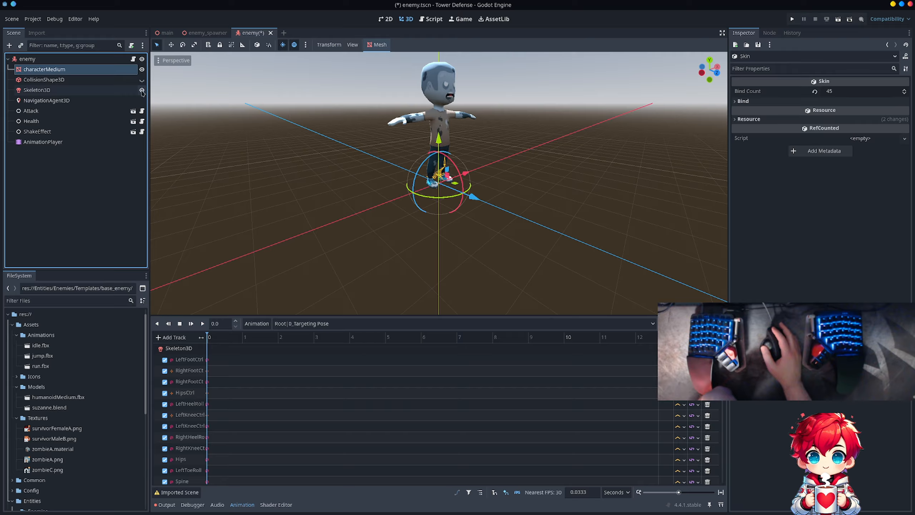
- Delete the CollisionShape3D node from the enemy scene
click(92, 80)
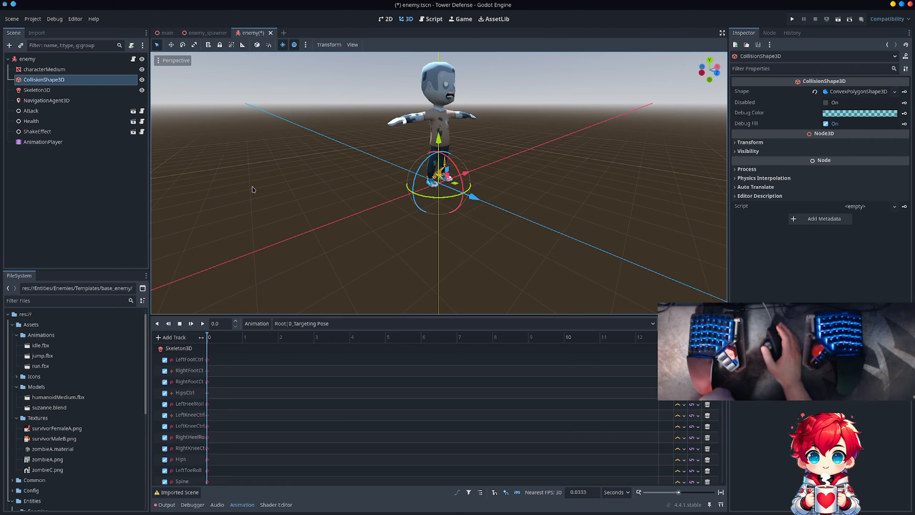
key(Delete)
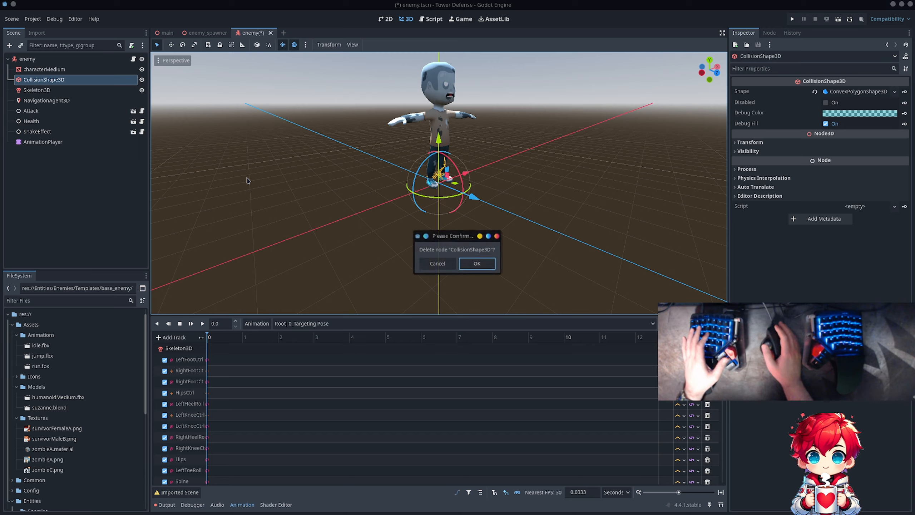
key(Return)
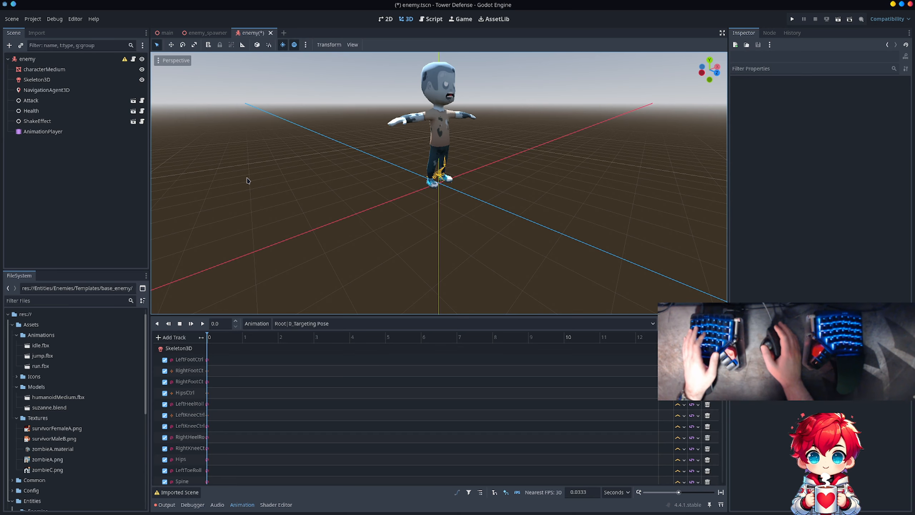
right_click(55, 70)
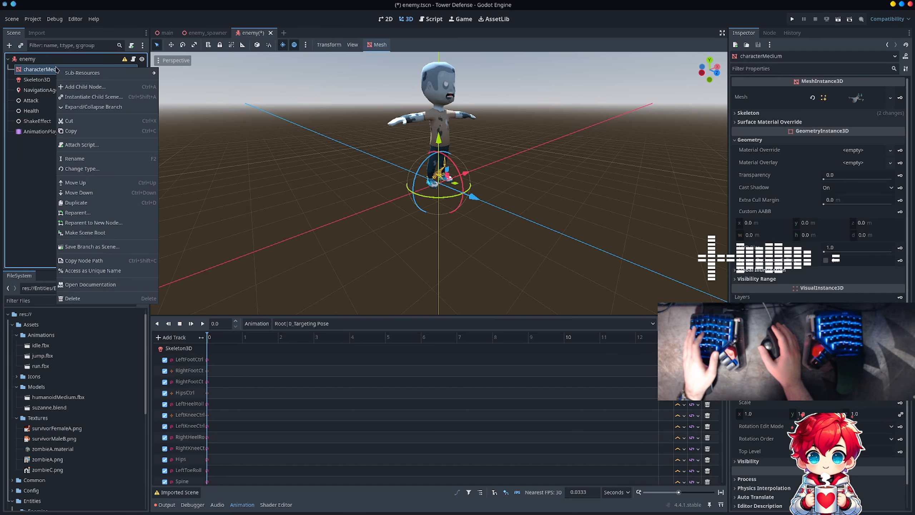
click(31, 244)
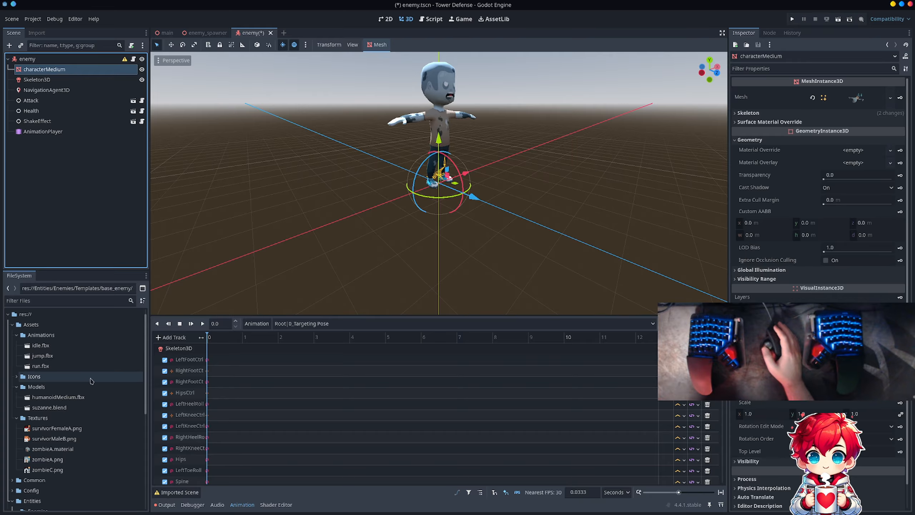
- Add humanoidMedium.fbx as a child of the enemy root and open its imported scene anyway, without creating an inherited scene
drag(66, 397, 62, 137)
right_click(64, 141)
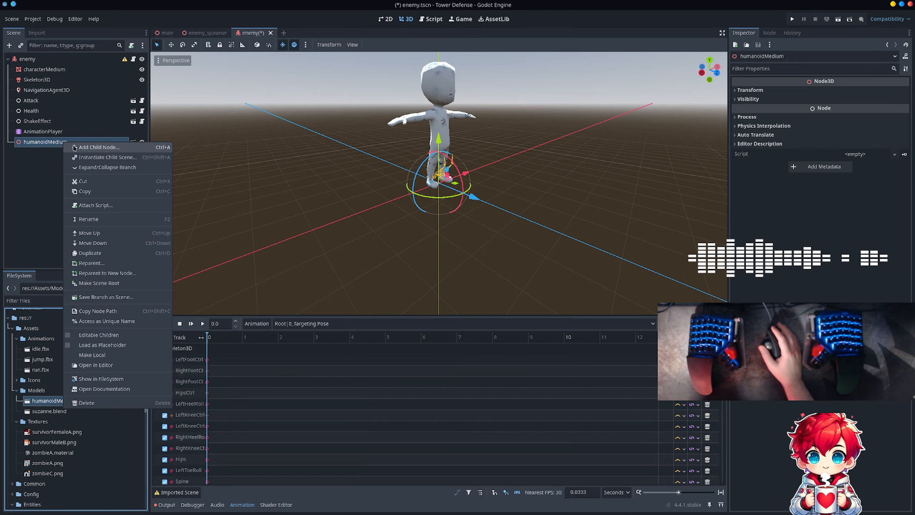
click(61, 172)
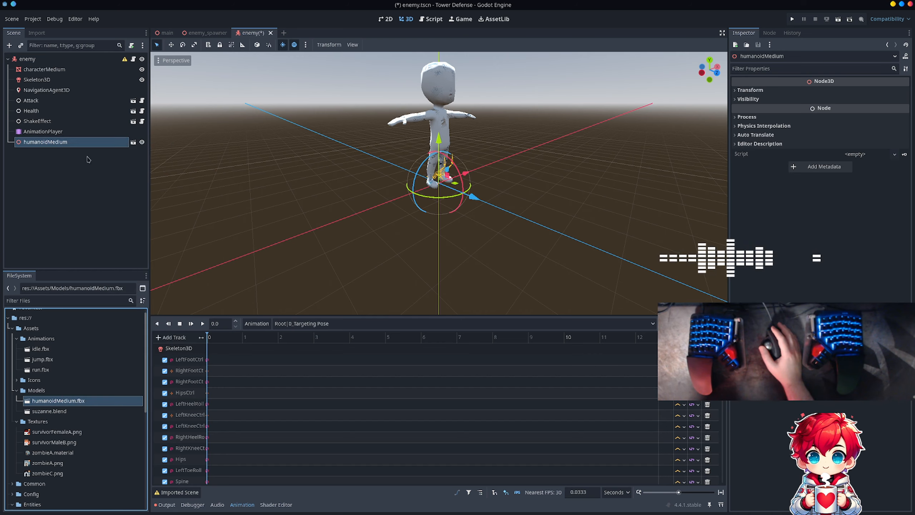
click(134, 141)
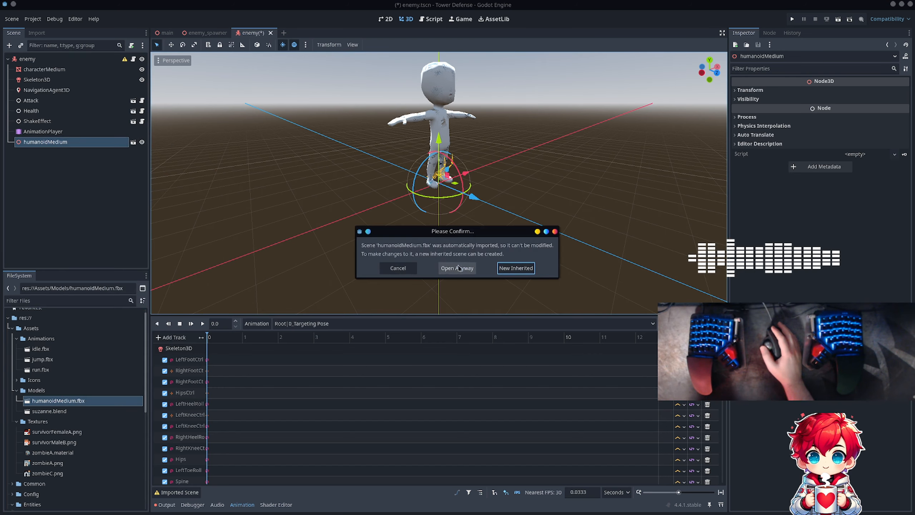
click(459, 268)
- Create a Single Convex collision shape from the characterMedium mesh under GeneralSkeleton, placed as a sibling
click(115, 90)
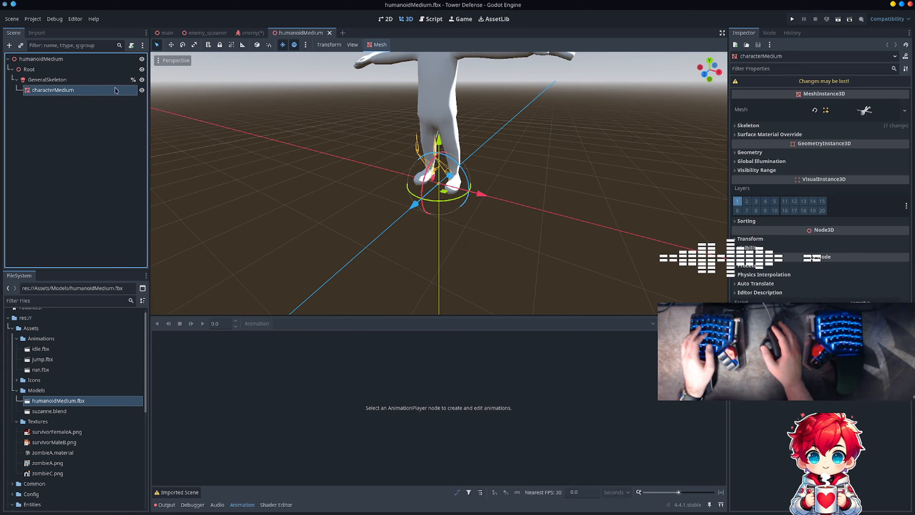
click(383, 45)
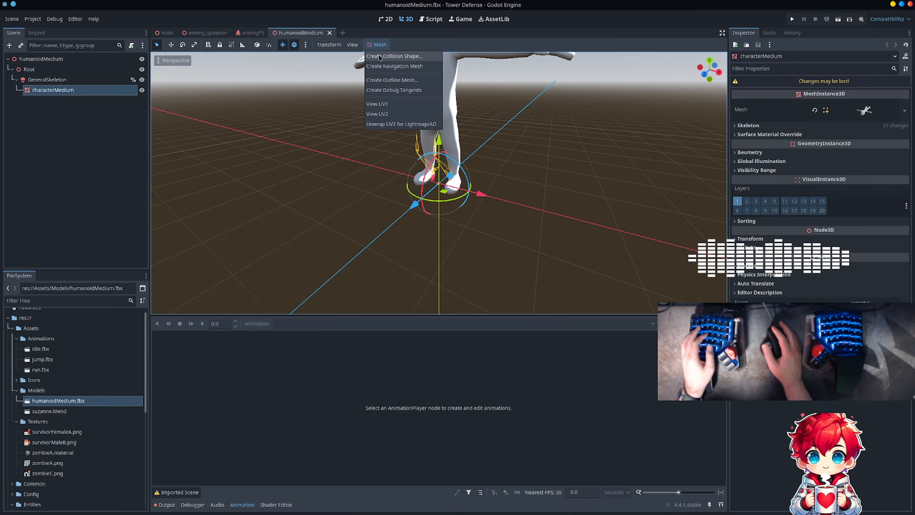
click(378, 61)
click(451, 268)
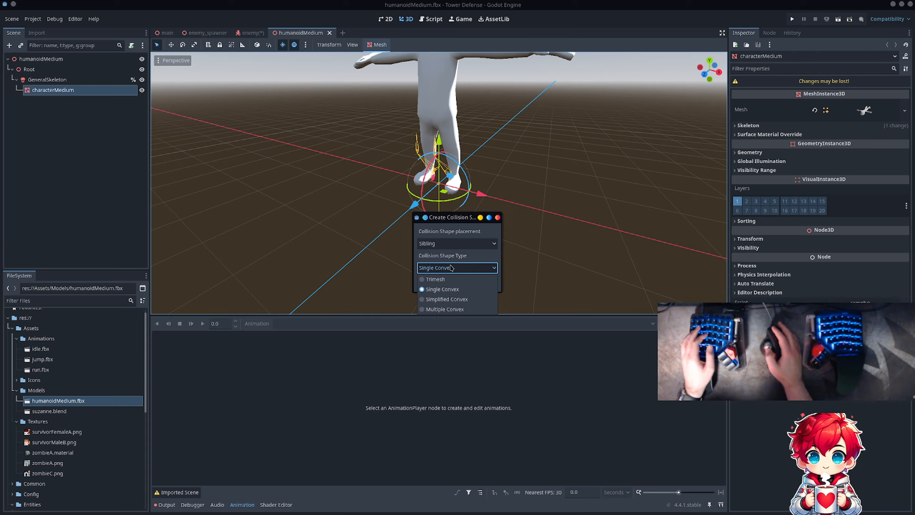
click(450, 289)
click(467, 285)
- Hide the characterMedium mesh and examine the new collision shape's size against the skeleton
click(115, 102)
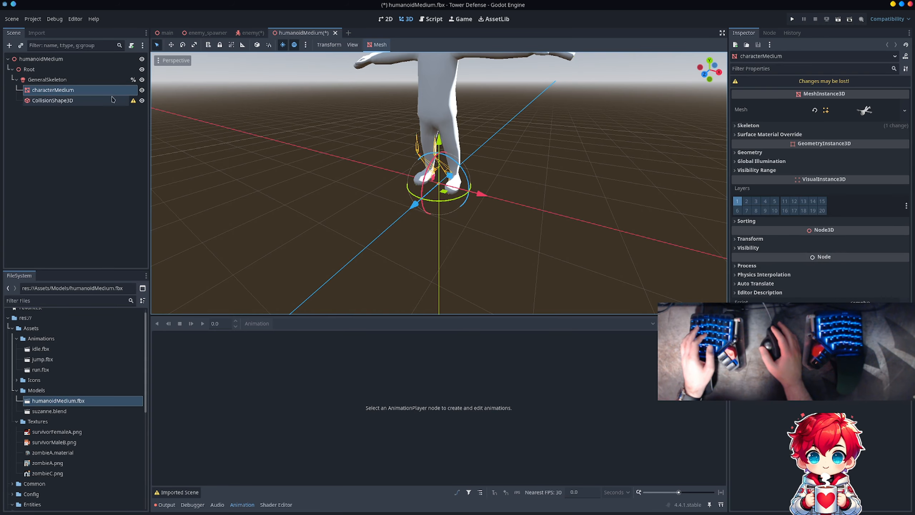
click(141, 90)
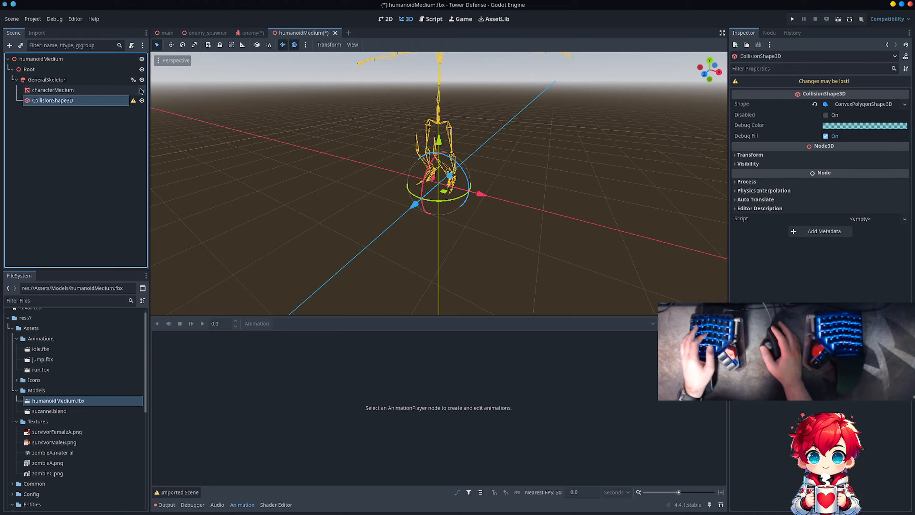
click(141, 81)
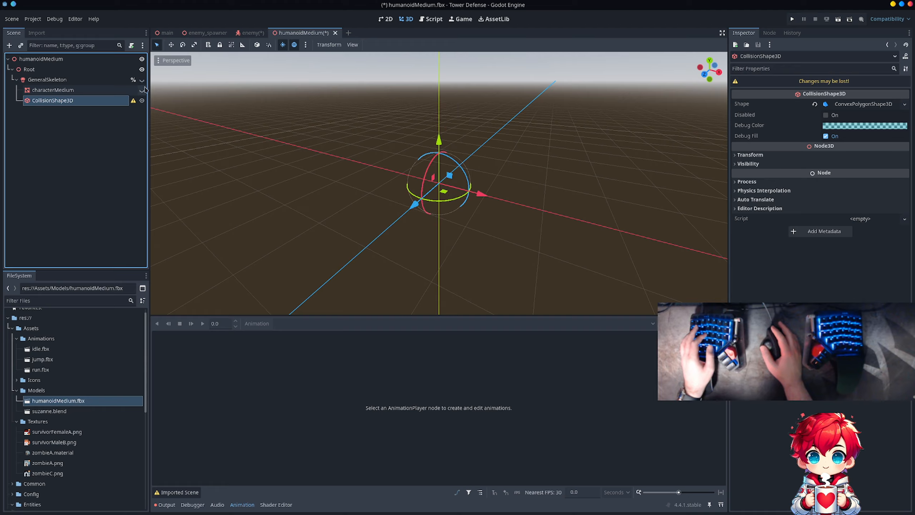
click(142, 80)
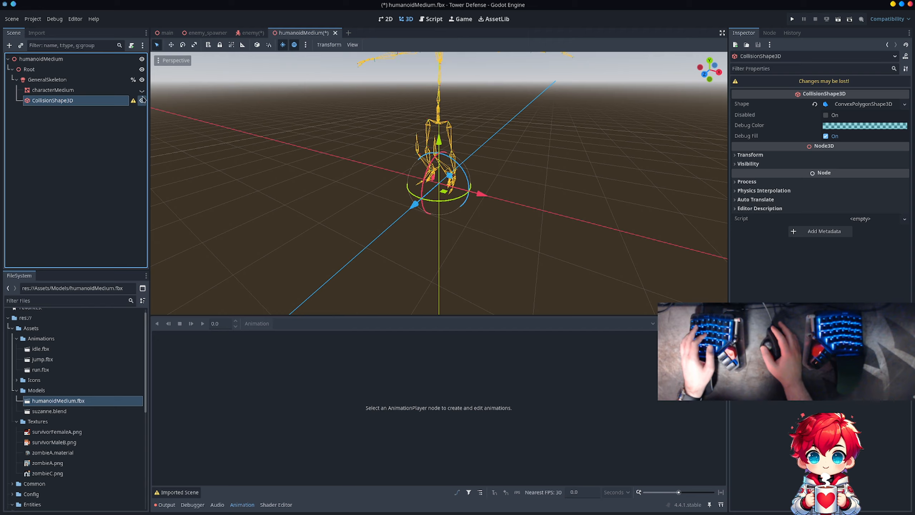
scroll(367, 140, up, 6)
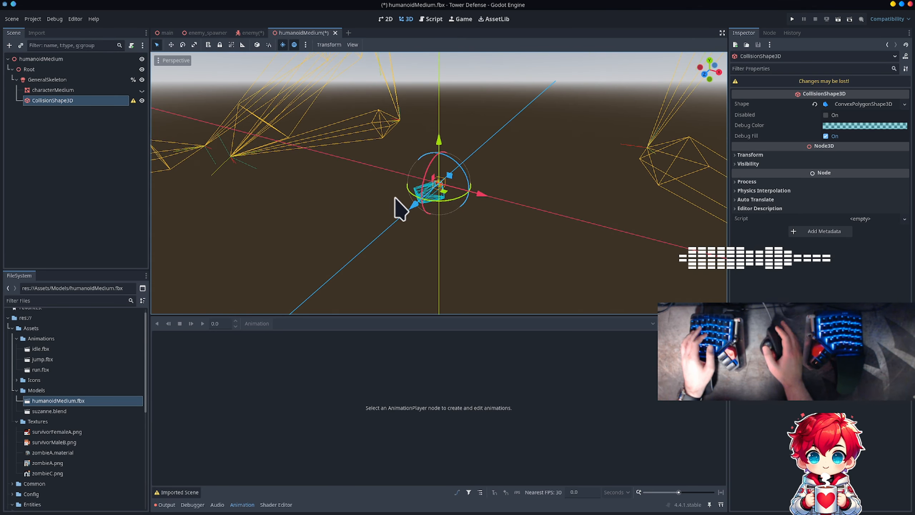
scroll(417, 110, down, 20)
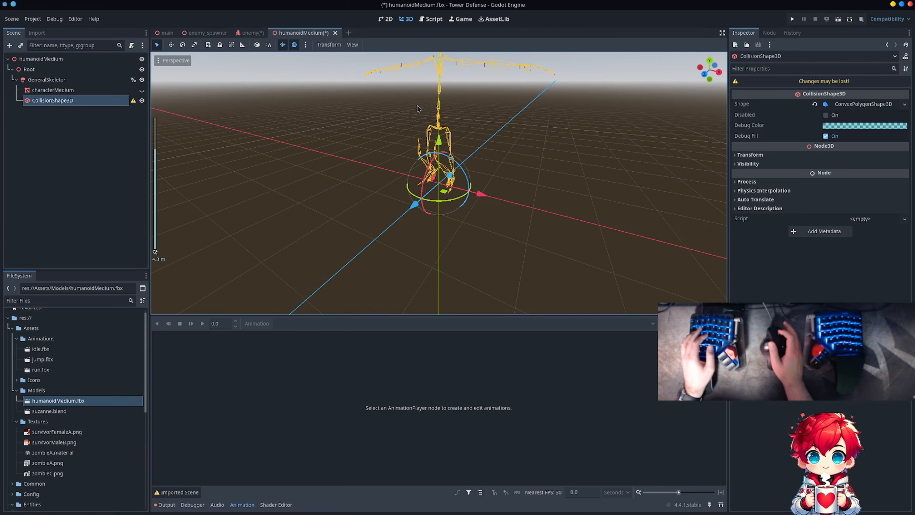
scroll(417, 109, down, 6)
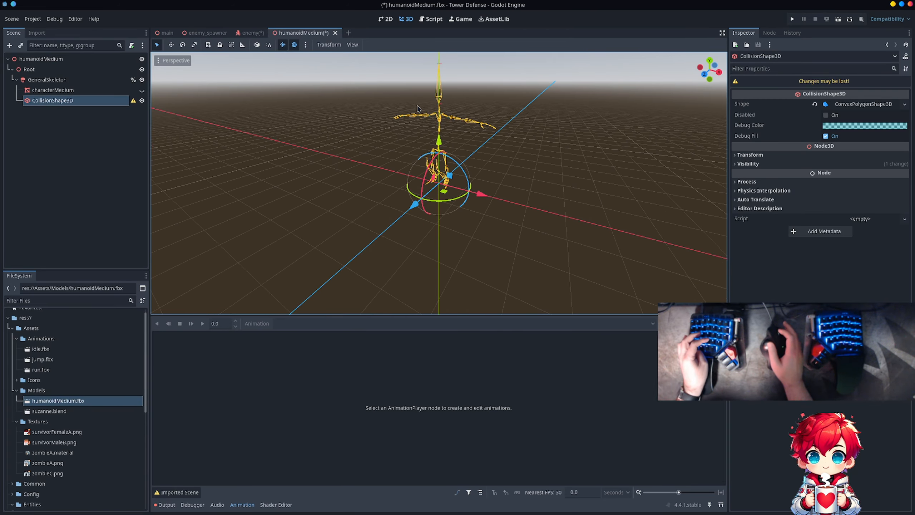
- Undo the visibility changes and the creation of the Single Convex collision shape
key(ctrl+z)
key(ctrl+z)
key(ctrl+z)
key(ctrl+z)
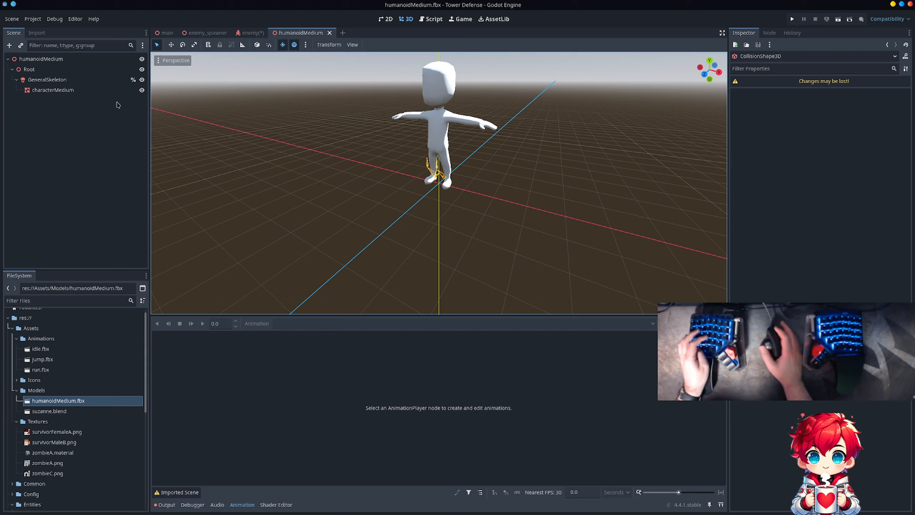
- Create a Trimesh collision shape from the characterMedium mesh, placed as a sibling
click(82, 90)
click(378, 45)
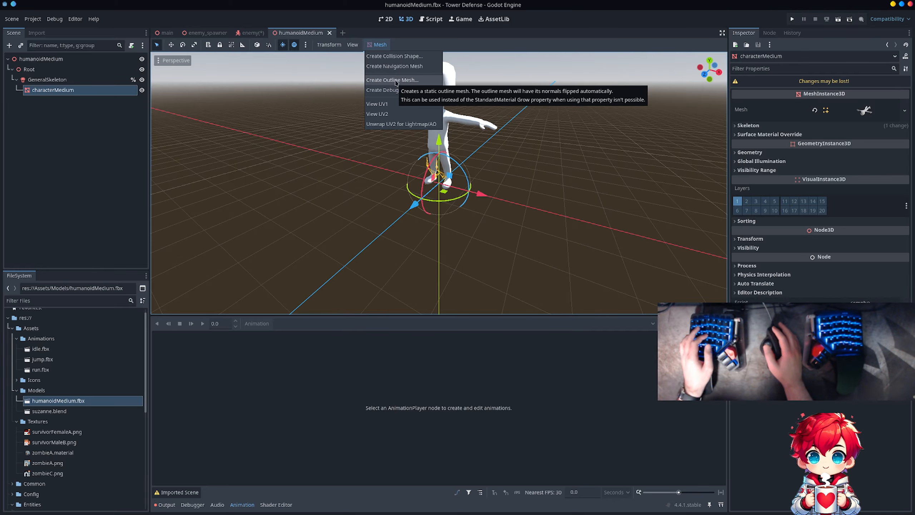
click(388, 57)
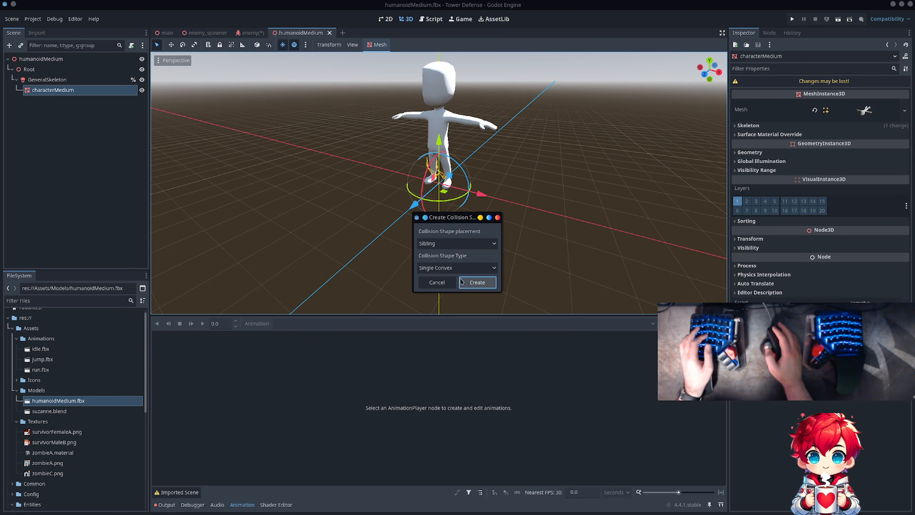
click(455, 267)
click(435, 279)
click(475, 286)
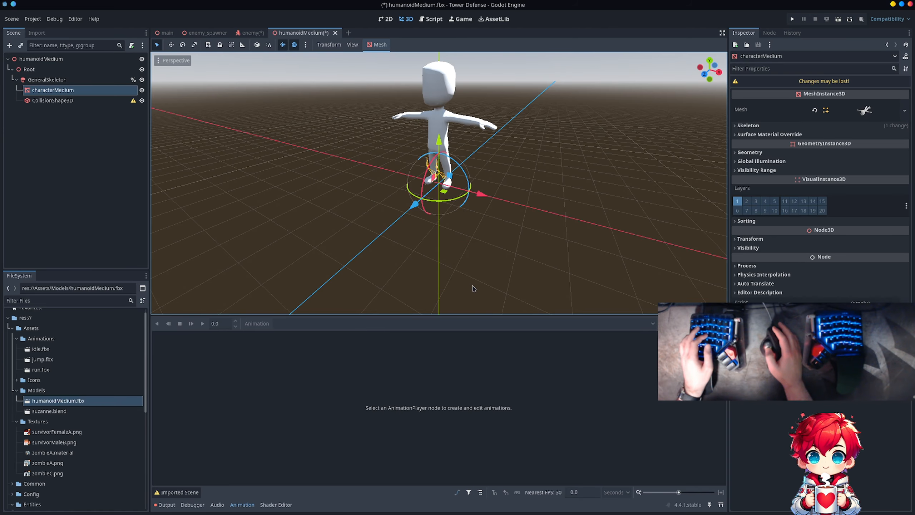
- Delete the Trimesh collision shape from under GeneralSkeleton
scroll(456, 216, up, 3)
scroll(454, 178, down, 5)
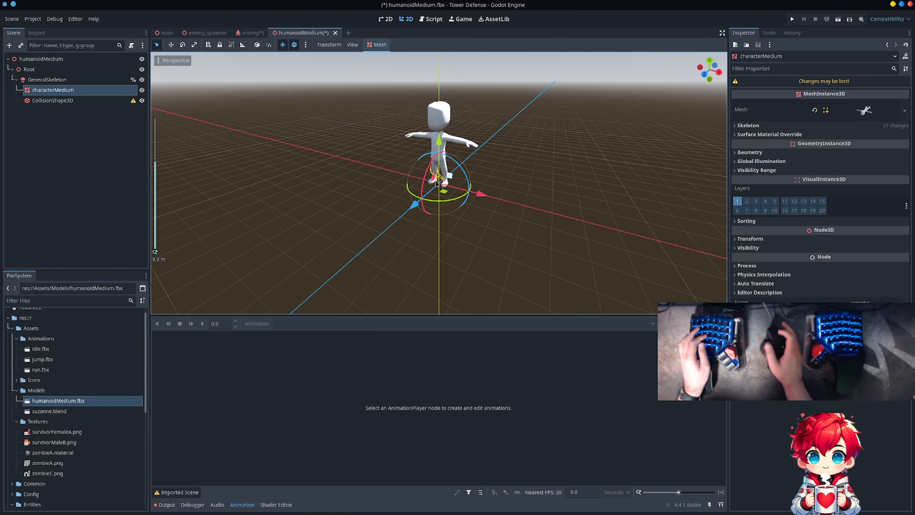
click(70, 94)
click(69, 100)
key(Delete)
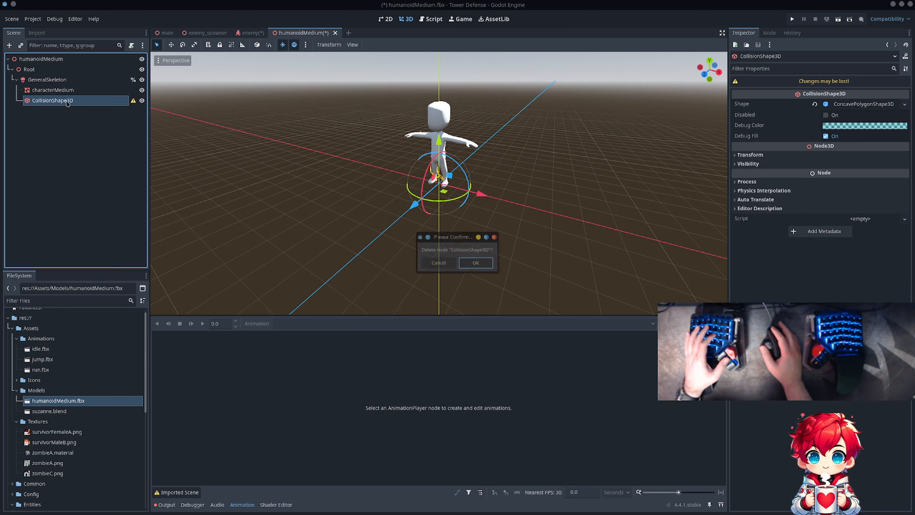
key(Return)
- Open the Mesh sub-resource of characterMedium and examine its preview, surface material and resource properties
right_click(73, 93)
mouse_move(77, 99)
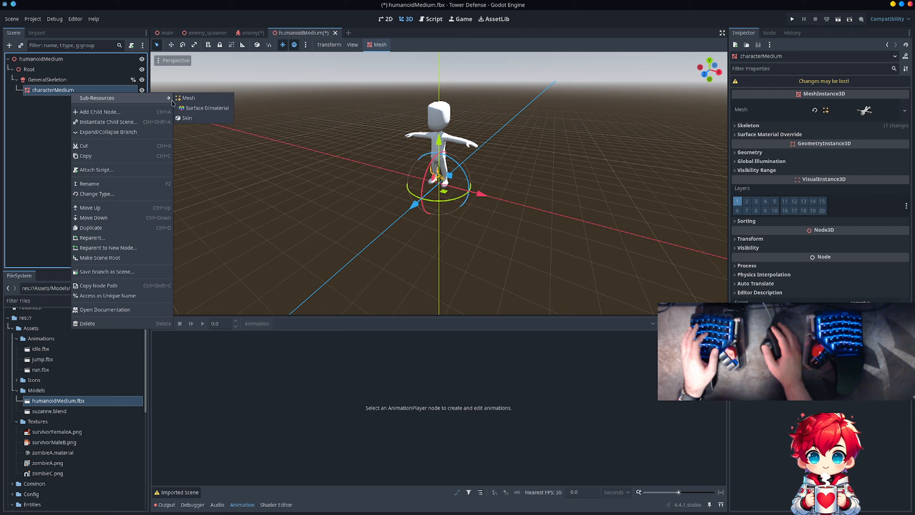
click(189, 98)
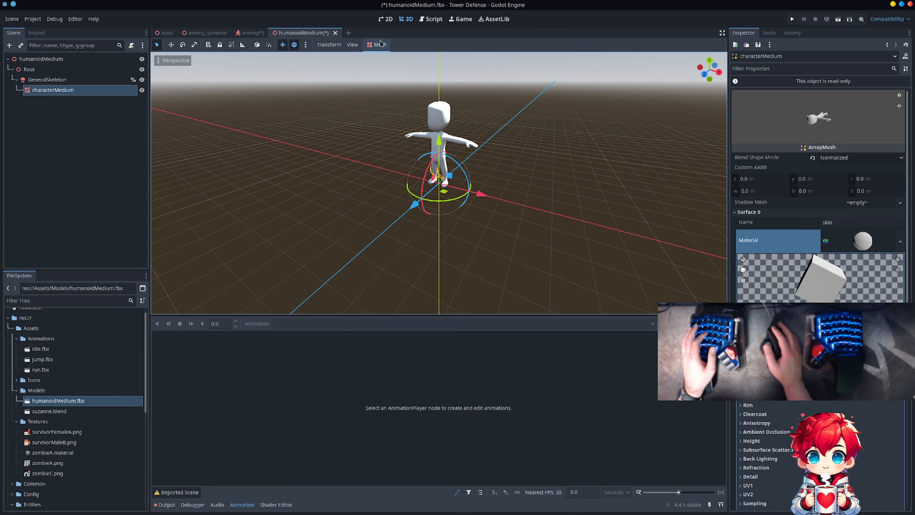
click(379, 44)
click(381, 46)
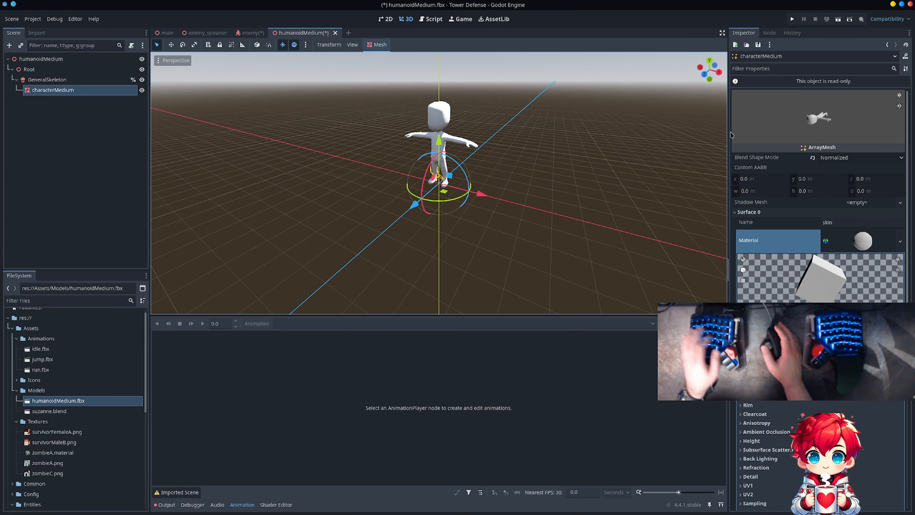
drag(828, 122, 838, 121)
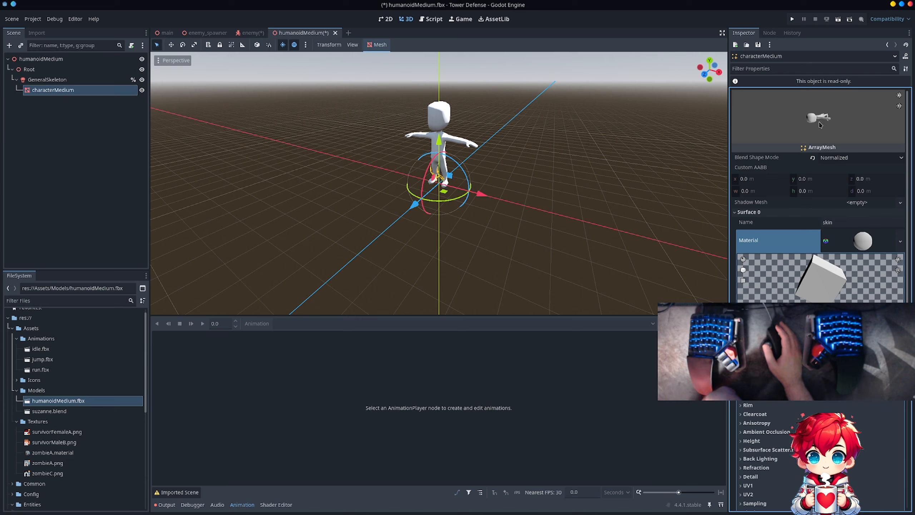
scroll(795, 297, down, 5)
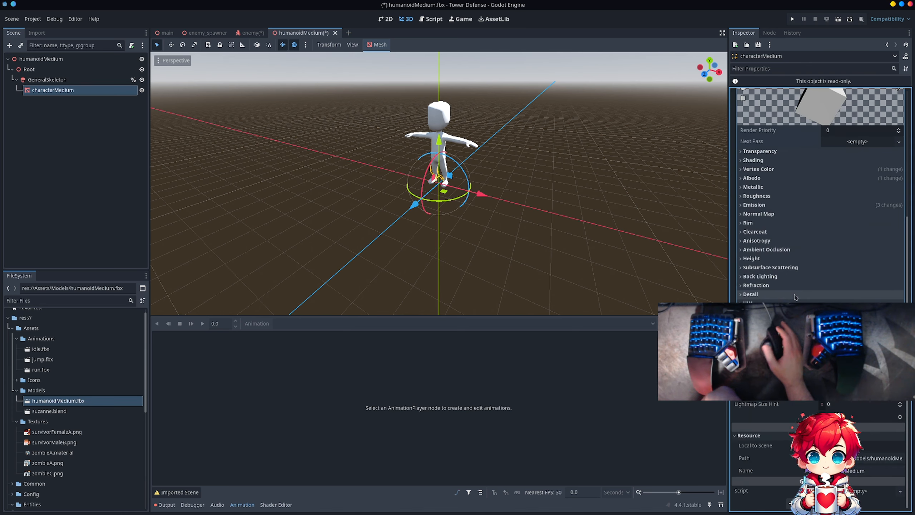
scroll(803, 297, up, 5)
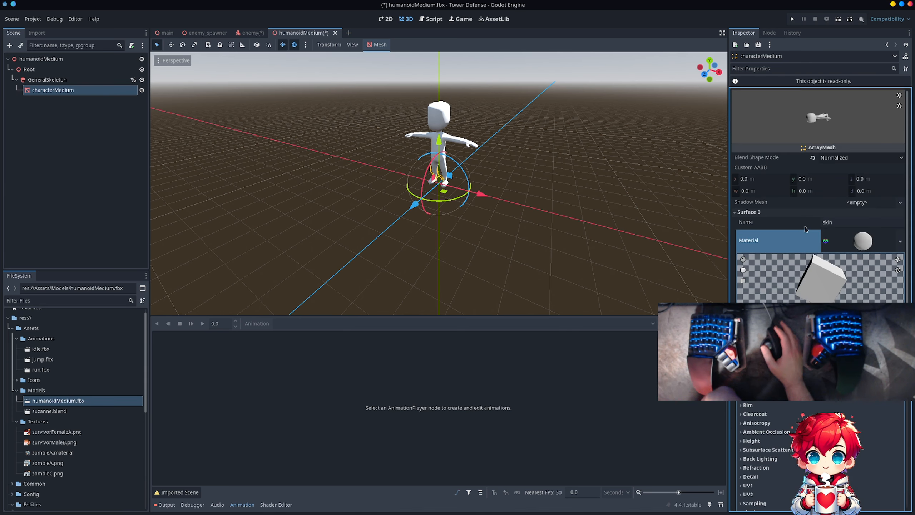
scroll(804, 229, down, 5)
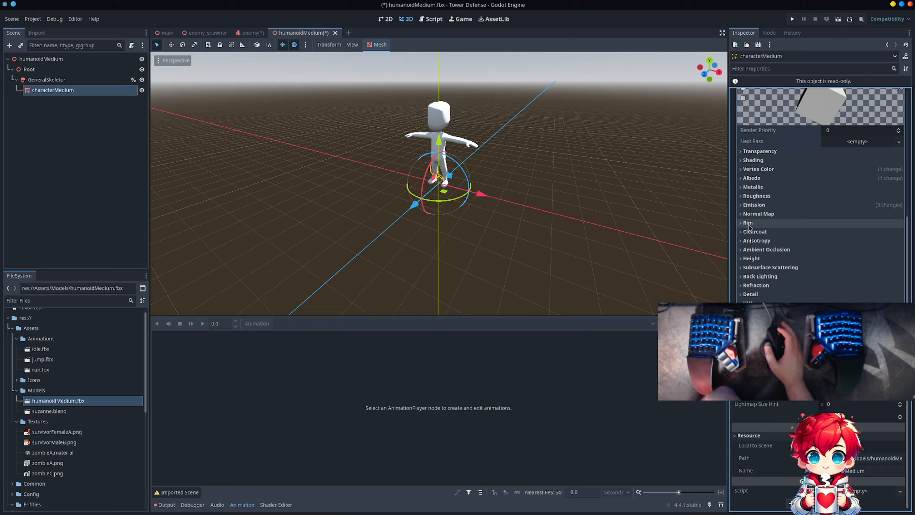
- Expand the Transform and Mesh properties of the characterMedium node and check the mesh's Blend Shape Mode options
click(43, 79)
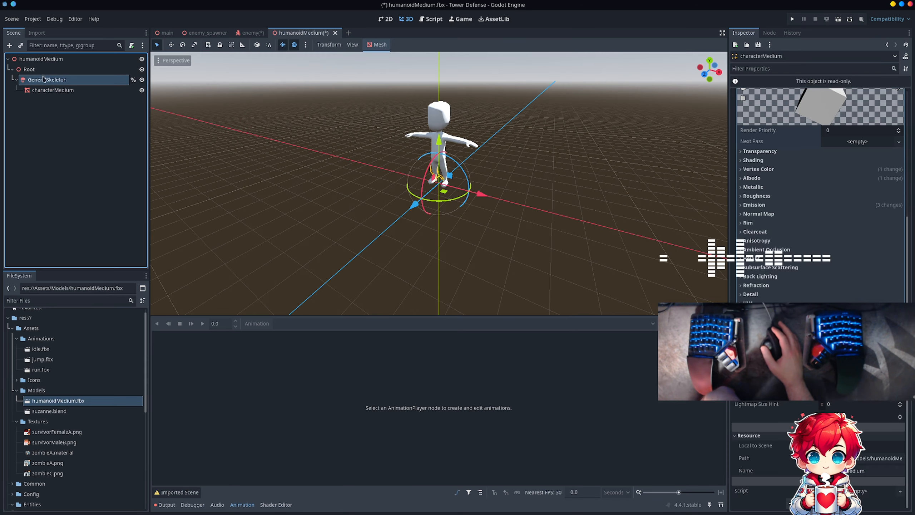
click(53, 90)
click(741, 239)
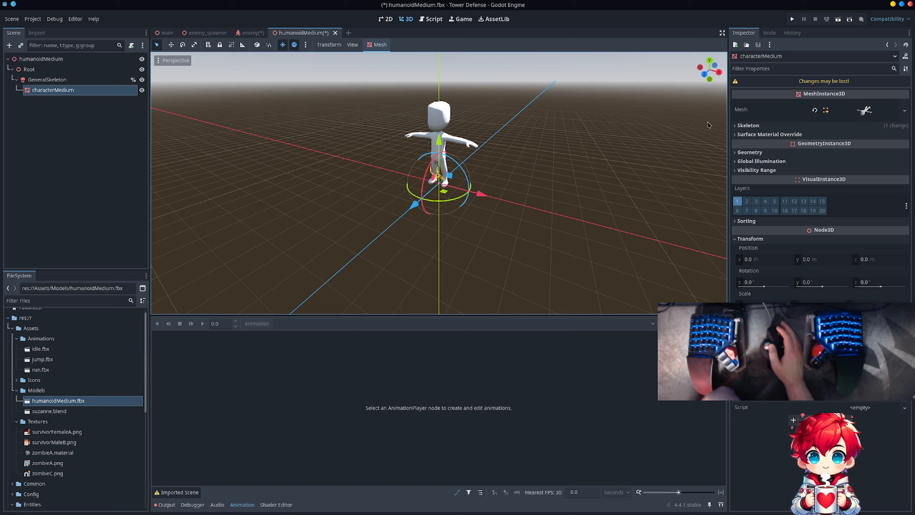
click(864, 110)
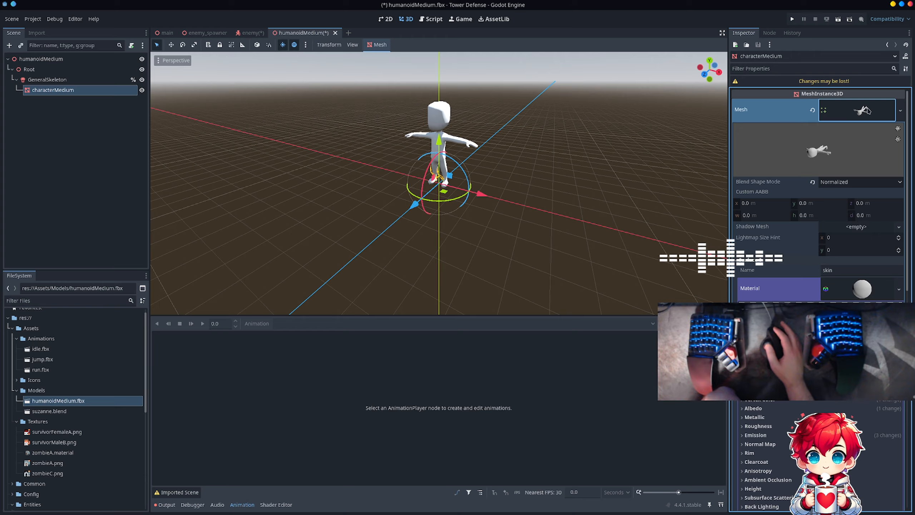
click(836, 181)
click(836, 181)
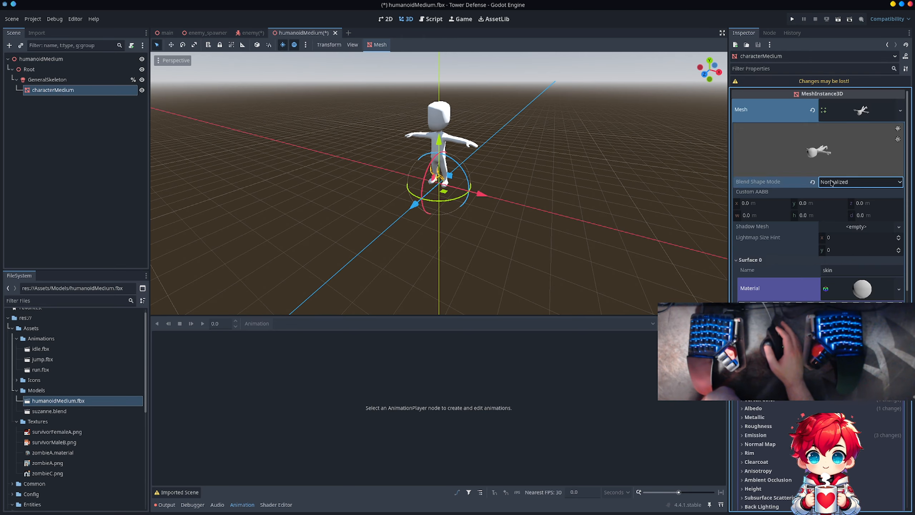
- Close the humanoidMedium.fbx scene without saving its changes
scroll(831, 182, down, 15)
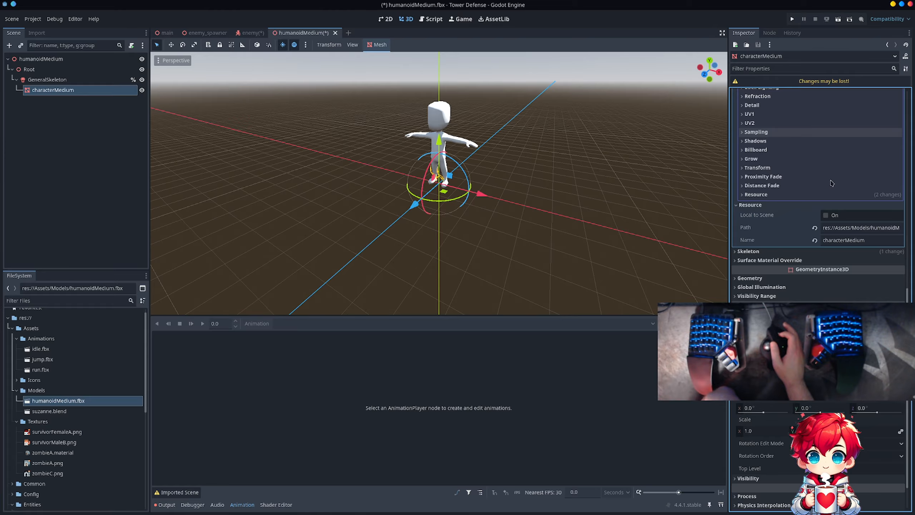
scroll(831, 183, up, 15)
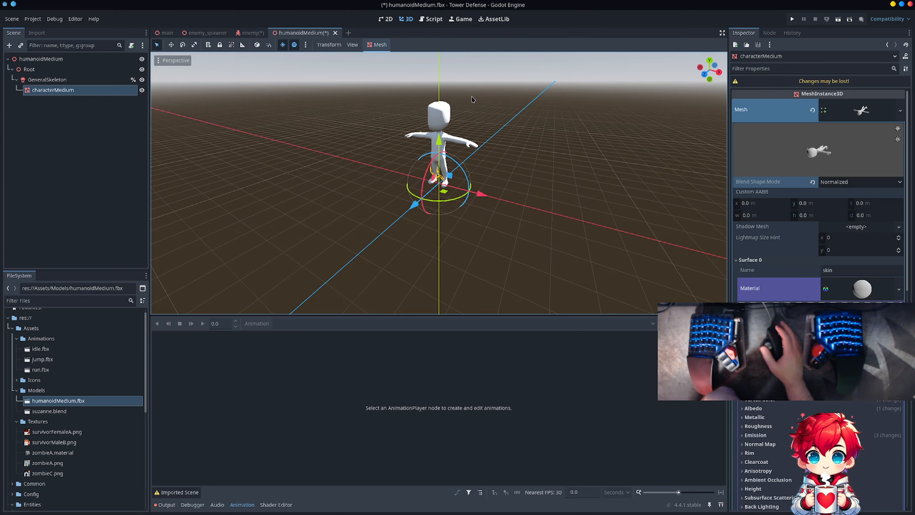
click(335, 33)
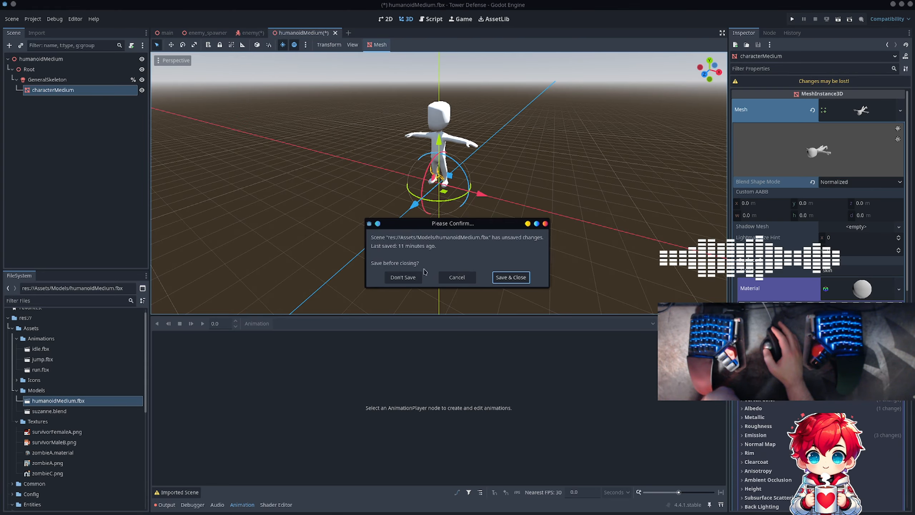
click(417, 280)
- Delete the humanoidMedium node from the enemy scene
right_click(117, 142)
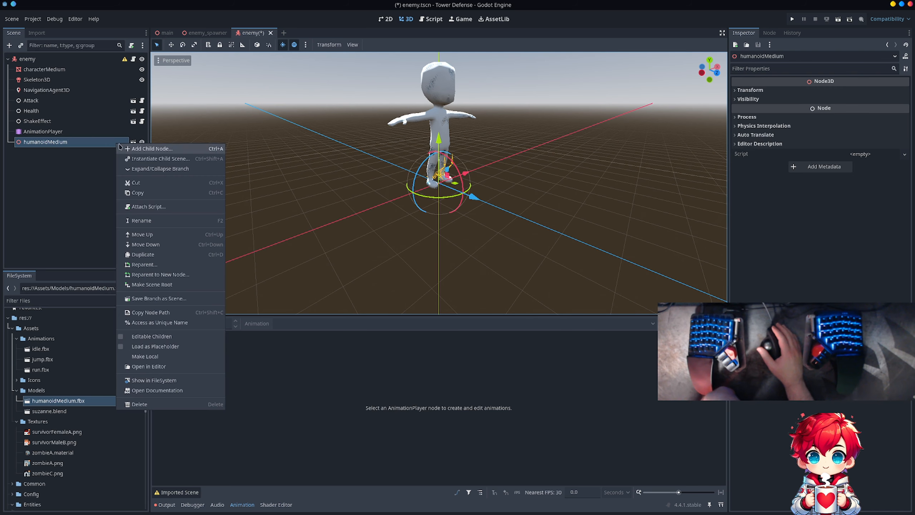
click(164, 403)
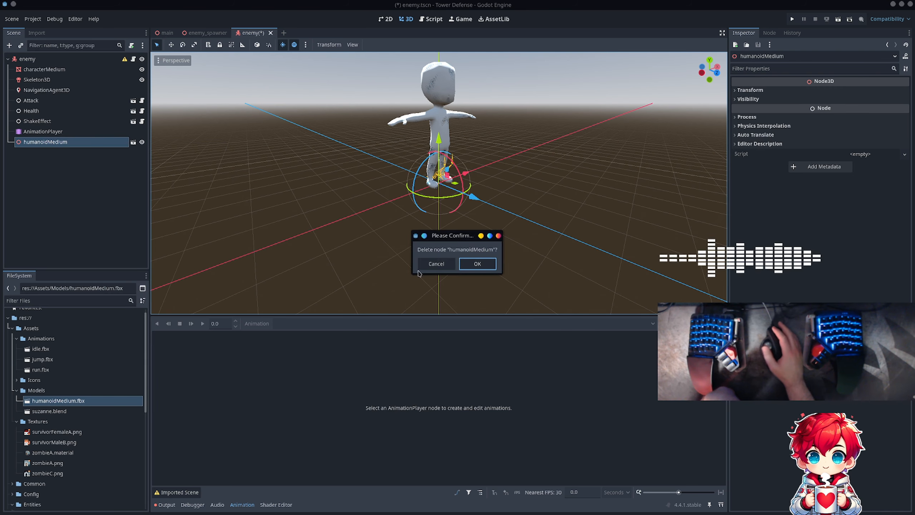
click(461, 264)
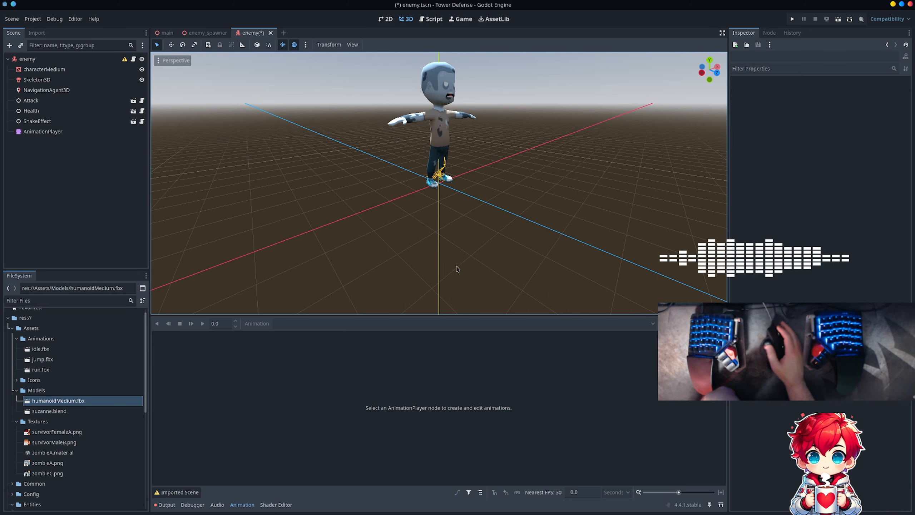
- Examine the enemy scene's characterMedium node, including its mesh operations, geometry settings, Skeleton properties and Mesh sub-resource
click(42, 71)
click(384, 45)
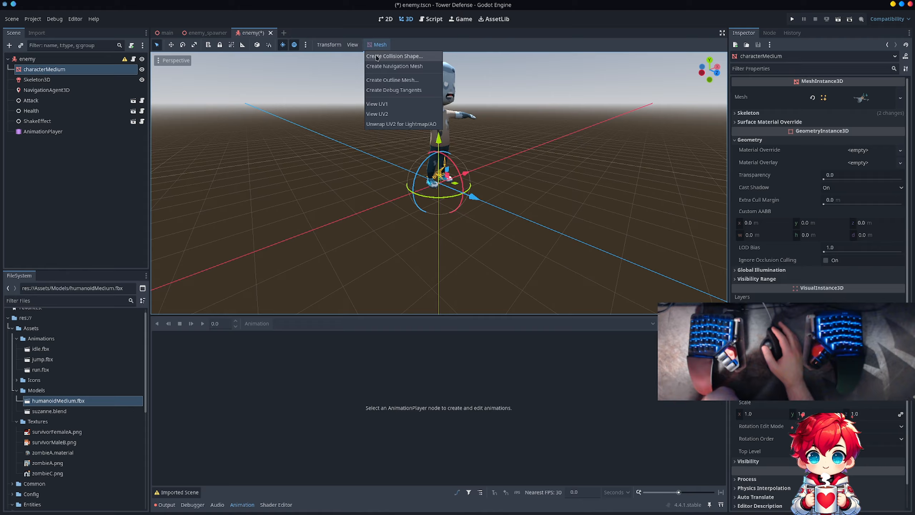
click(482, 26)
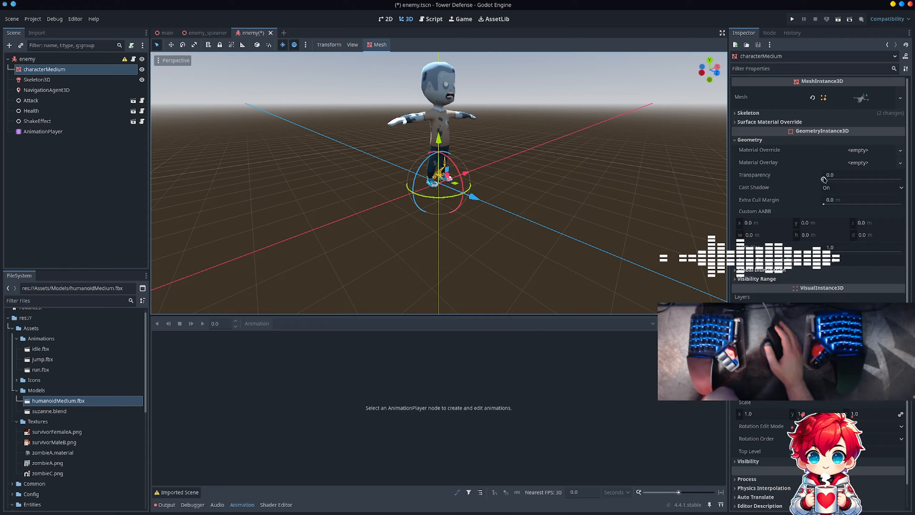
scroll(823, 179, down, 1)
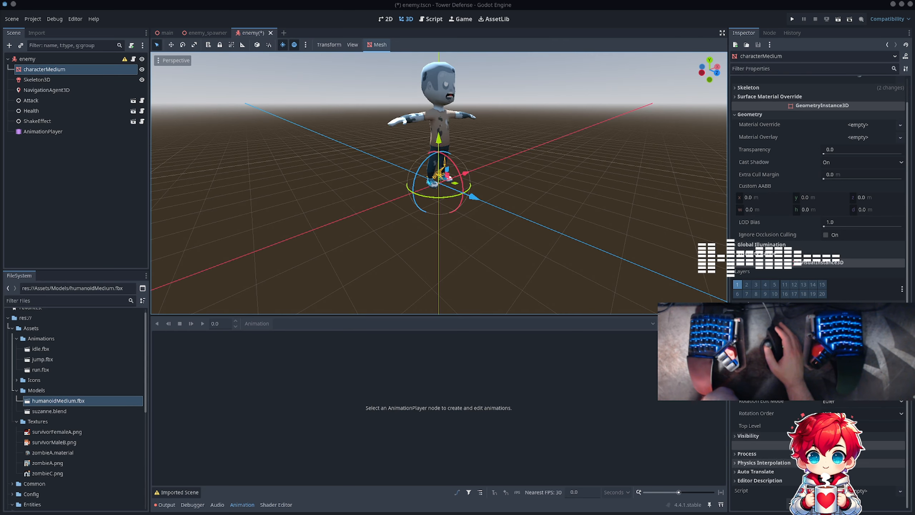
scroll(792, 216, up, 2)
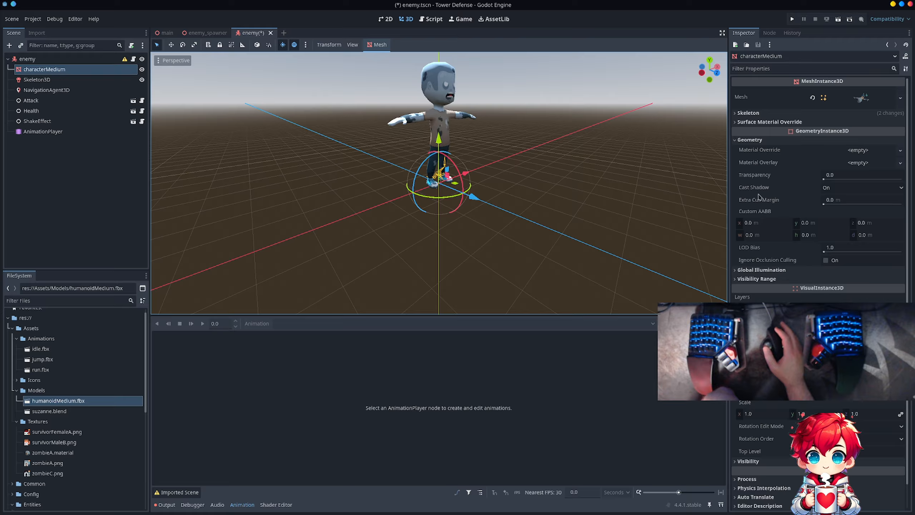
click(760, 113)
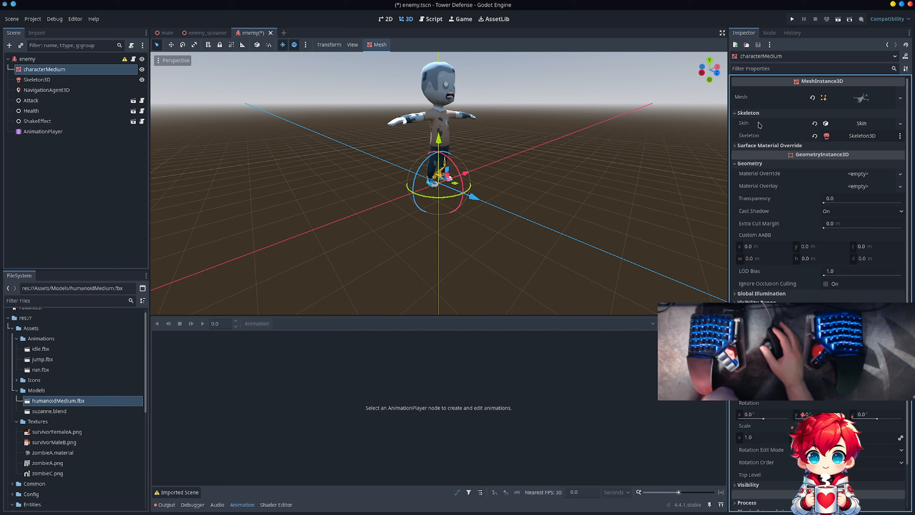
click(857, 100)
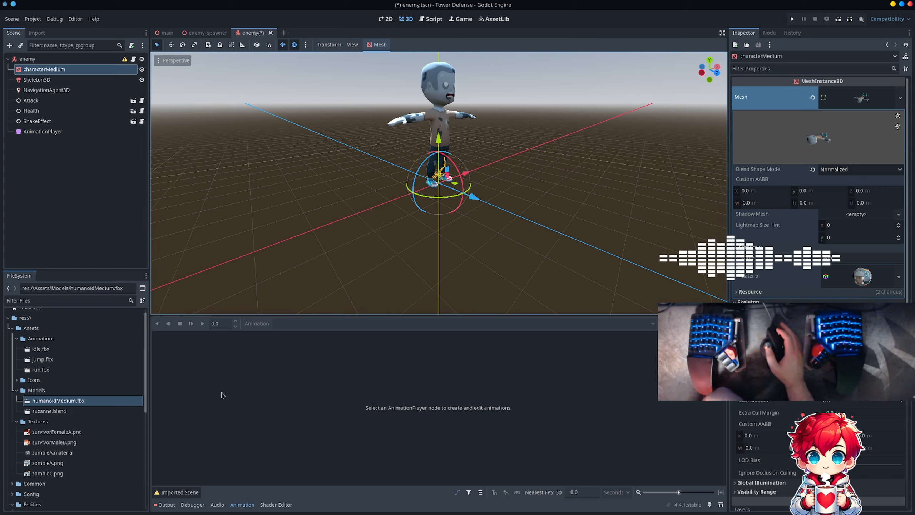
- Show the Root|Idle animation of the AnimationPlayer on the character, and switch back to Root|0_Targeting Pose
click(43, 132)
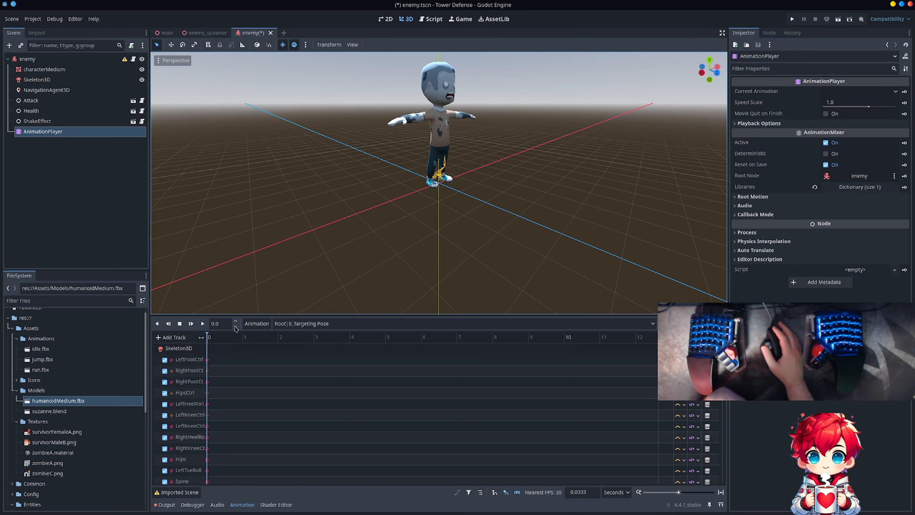
click(284, 323)
click(284, 345)
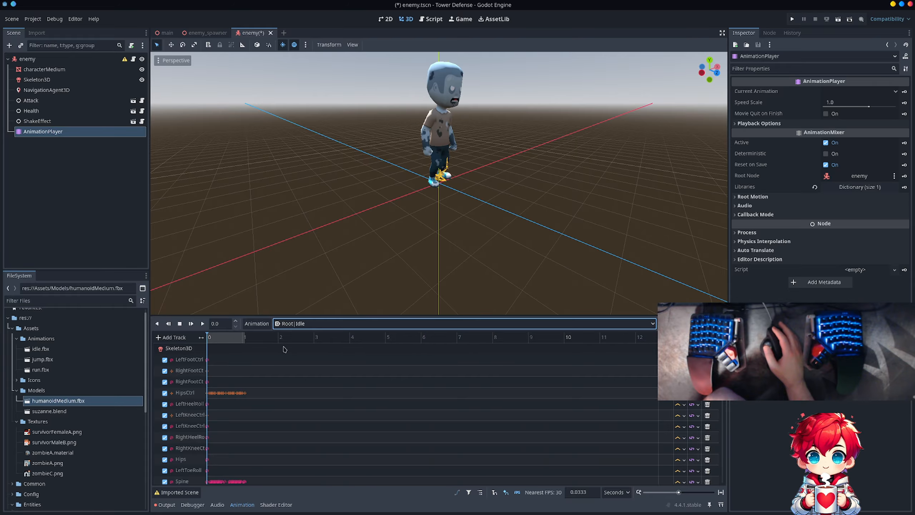
click(288, 325)
click(288, 335)
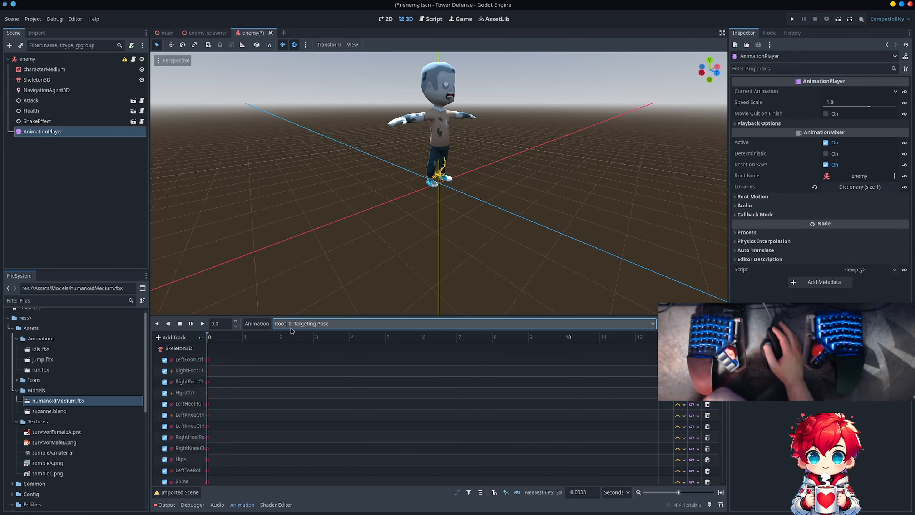
- Check the Skeleton3D node's properties and available skeleton operations, and read the configuration warning on the enemy root node
click(60, 80)
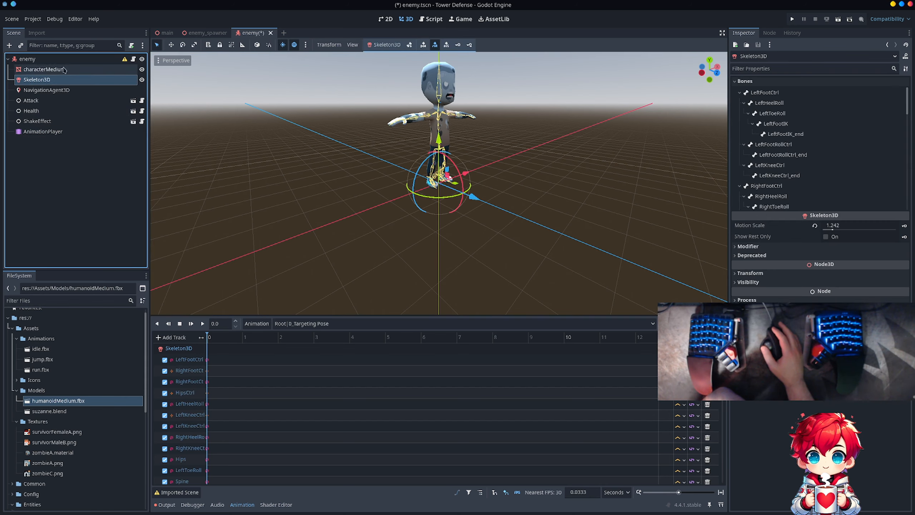
mouse_move(124, 61)
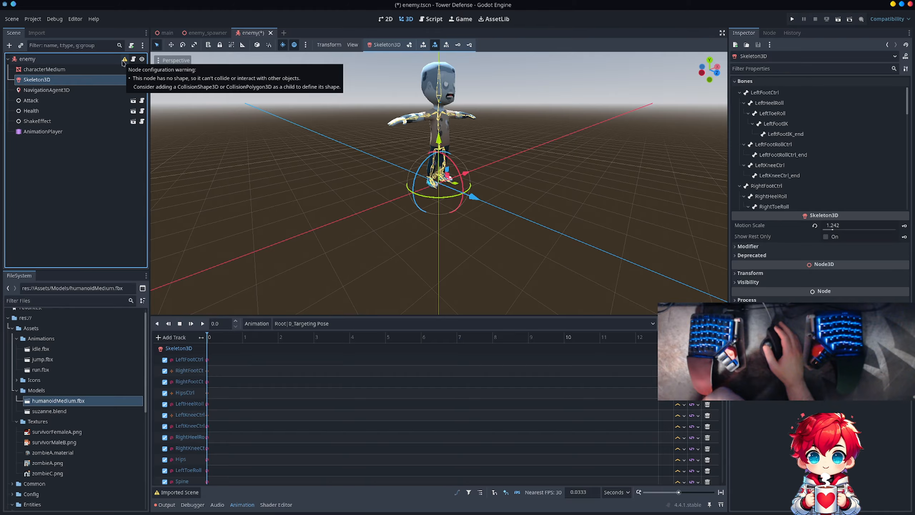
click(54, 69)
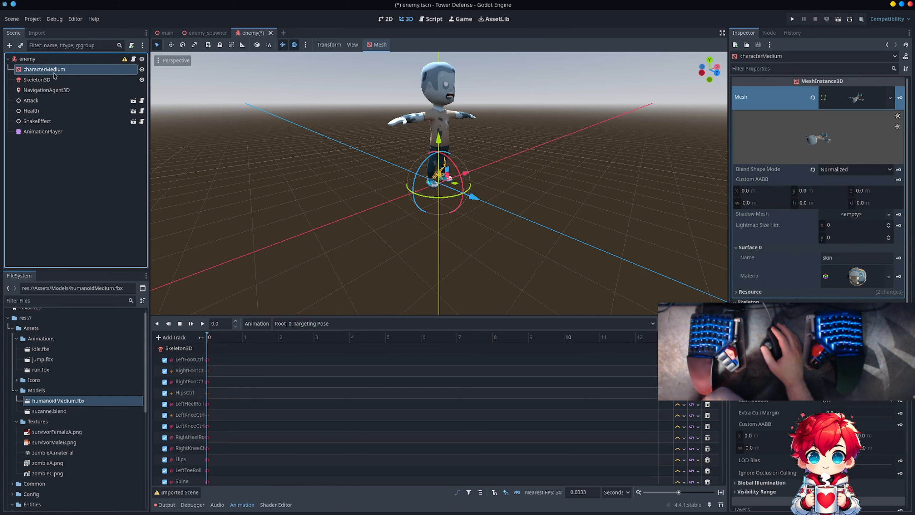
click(53, 79)
right_click(53, 80)
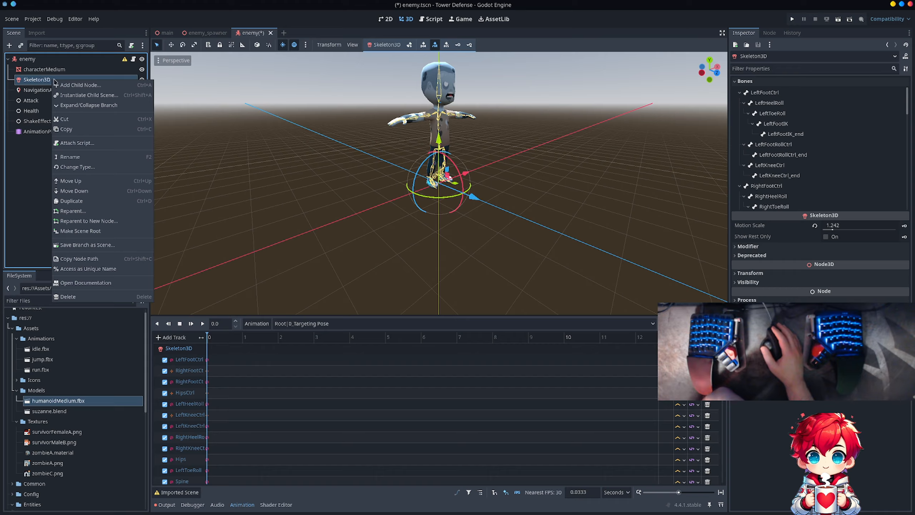
click(380, 42)
click(384, 45)
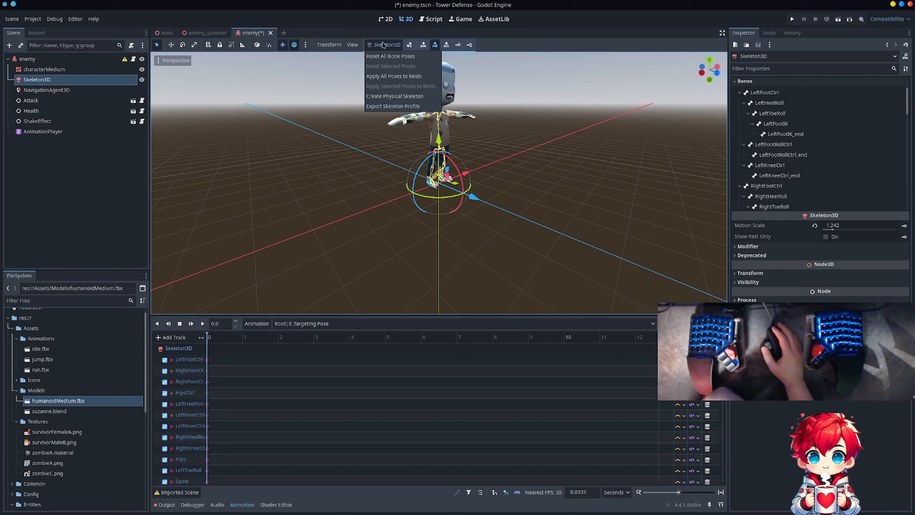
click(353, 44)
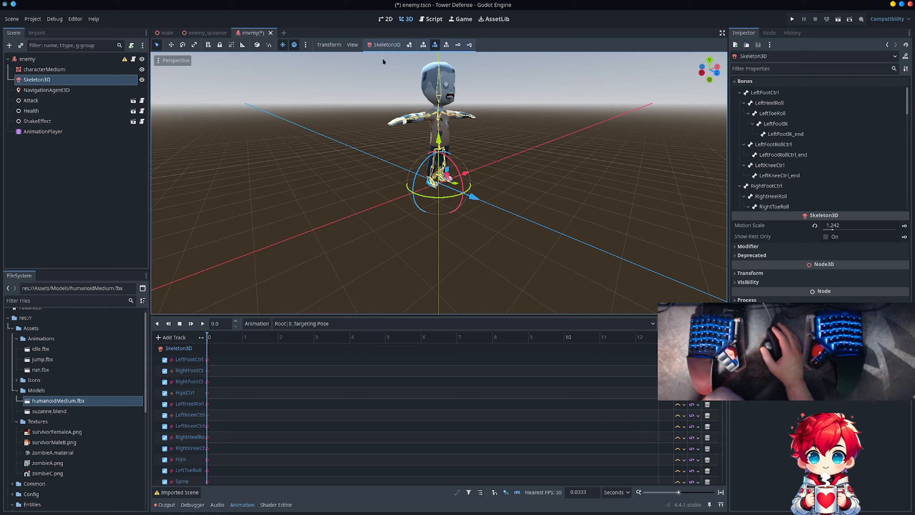
click(100, 59)
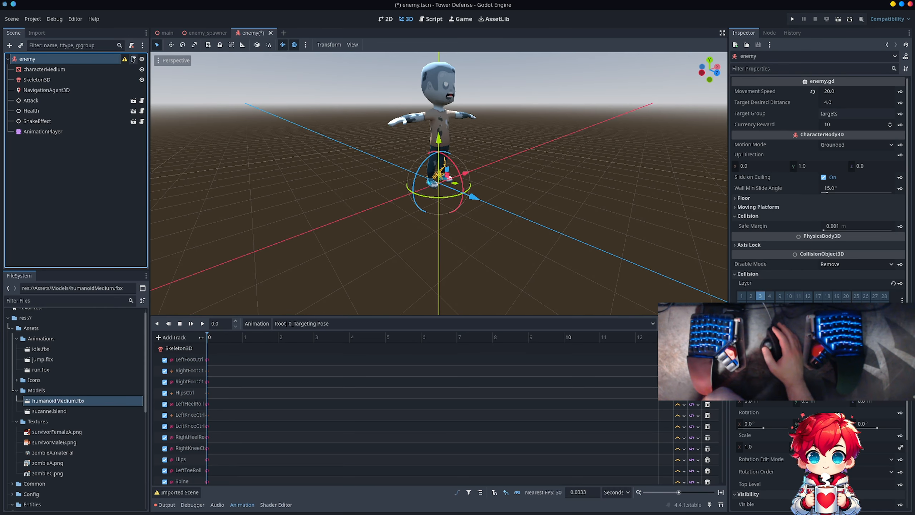
mouse_move(123, 64)
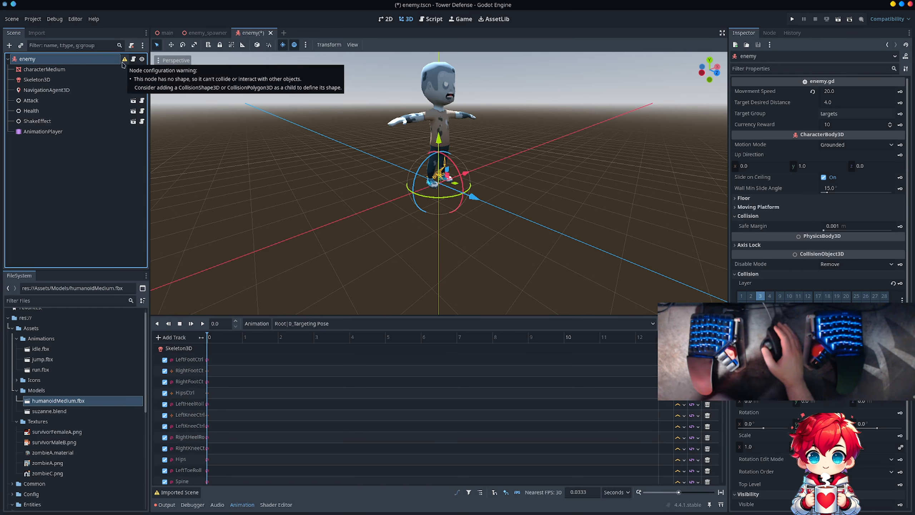
- Switch to the browser, search for "godot create collisionshape animated skeleton" and open the Godot Forum thread "Collision shape following bones"
key(alt+Tab)
key(alt+Tab)
key(alt+Tab)
key(alt+Tab)
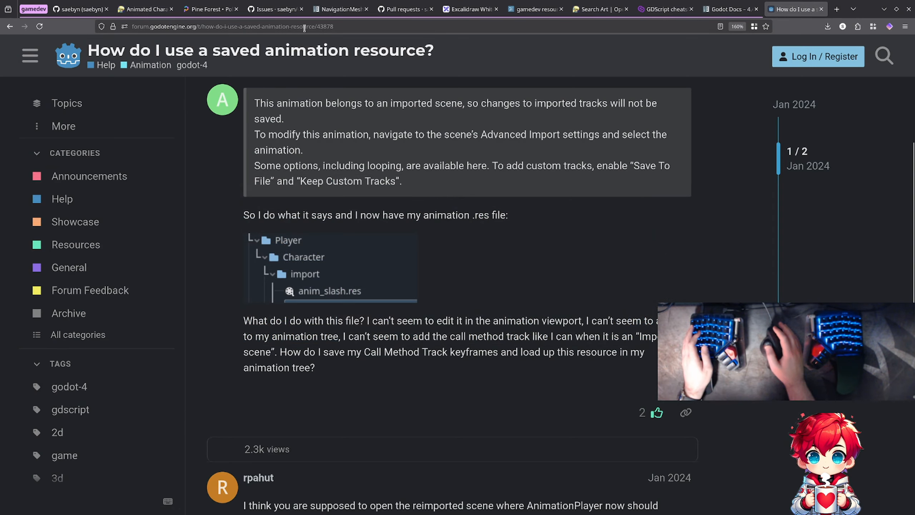
click(458, 26)
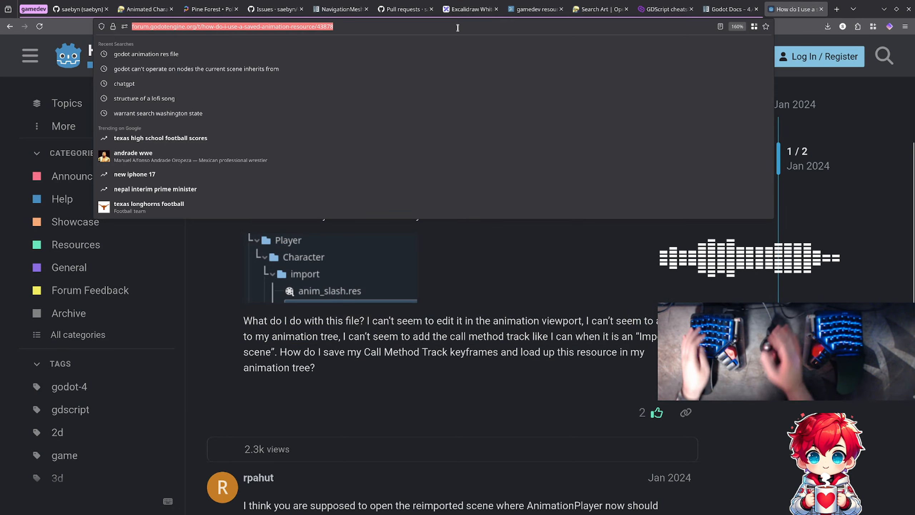
text(create )
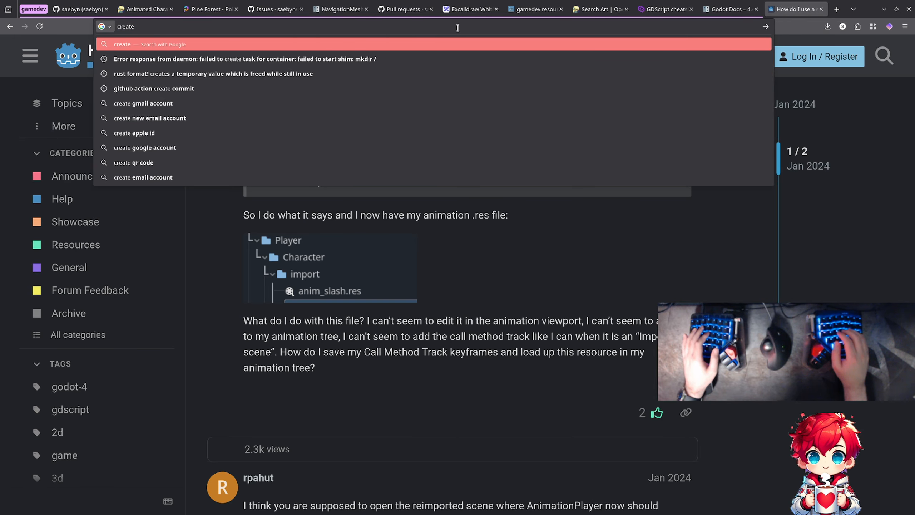
text(col)
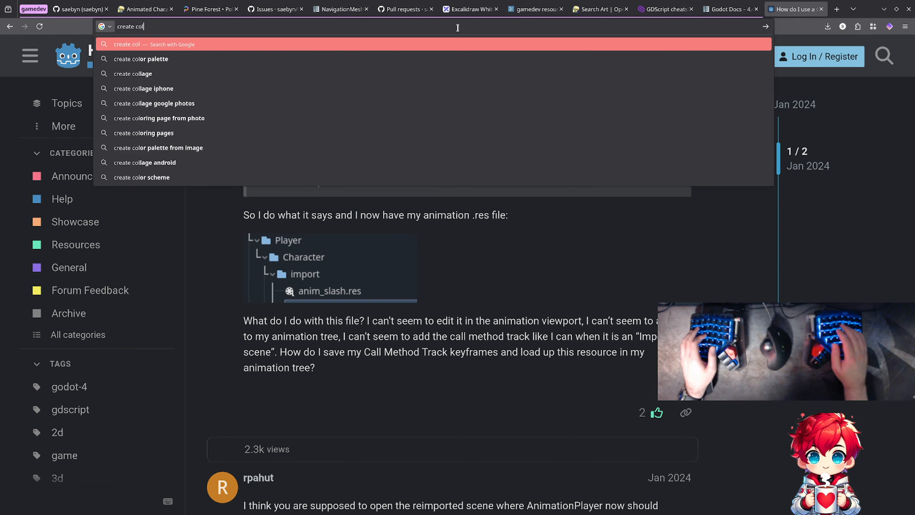
text(lision)
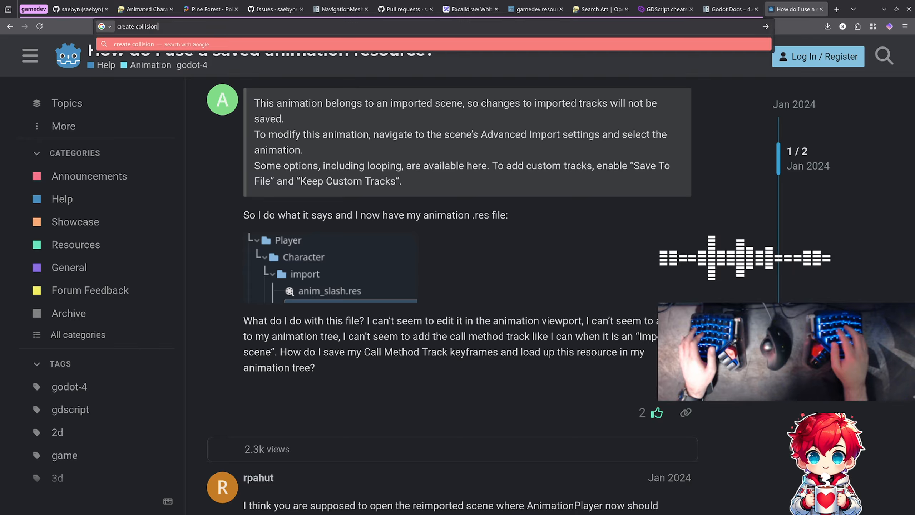
text(shape)
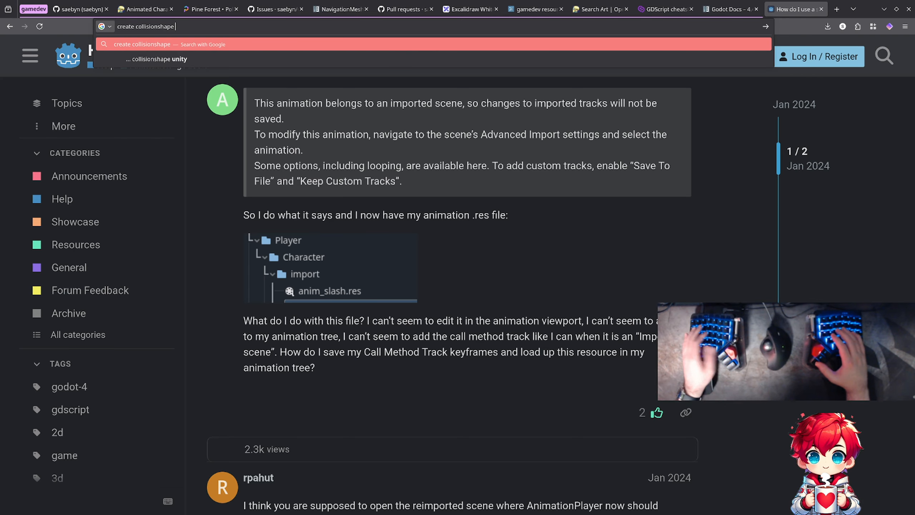
text(godot)
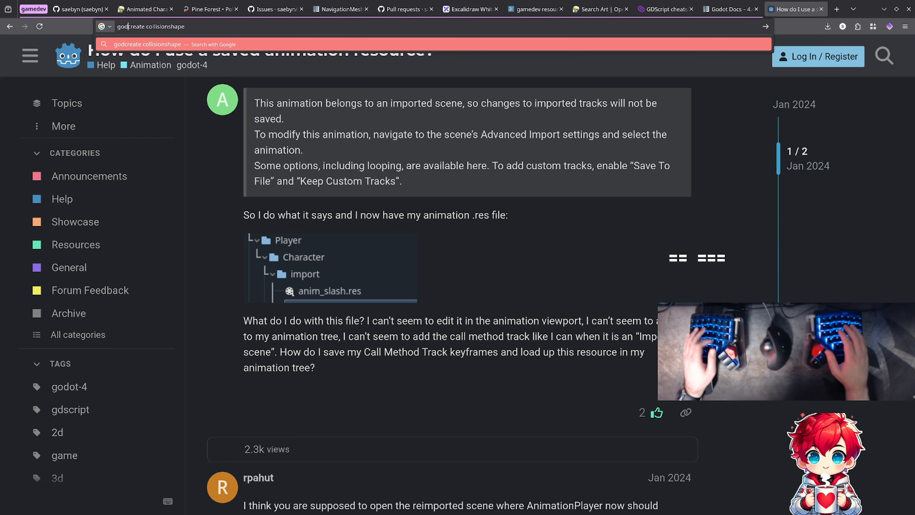
key(End)
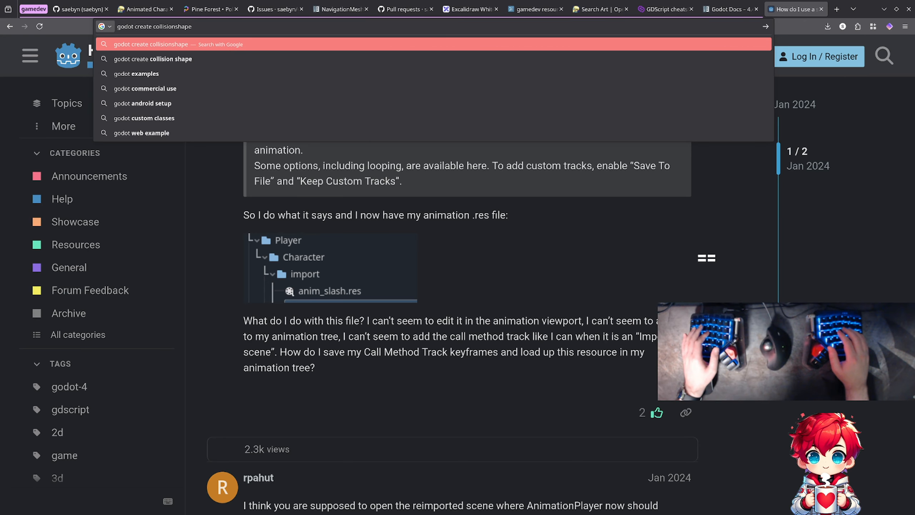
text(animated)
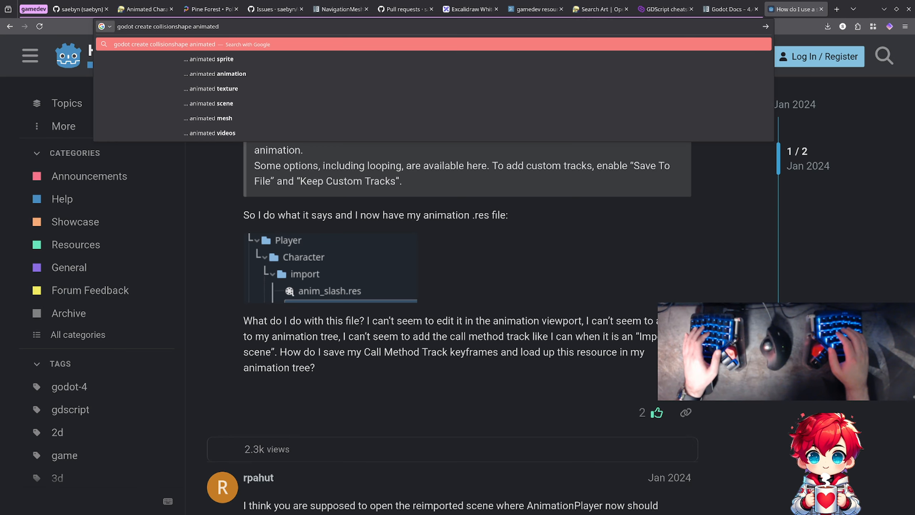
text( ske)
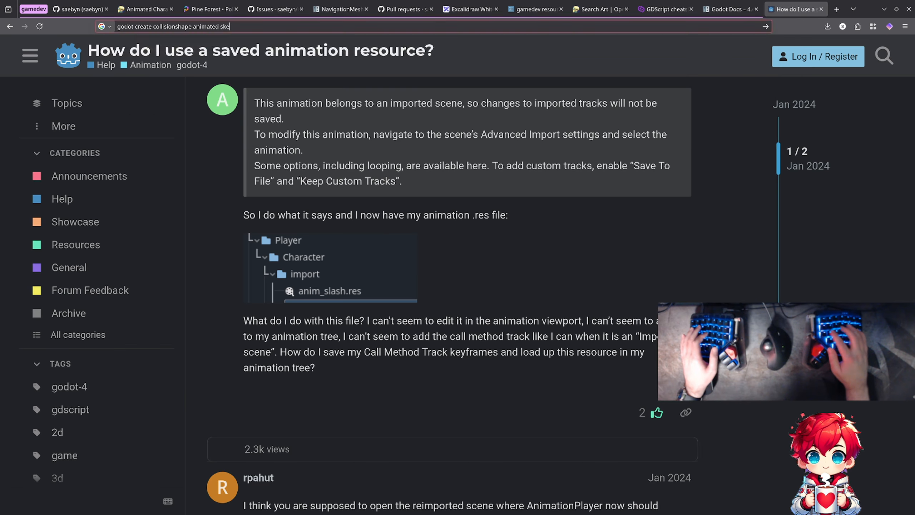
text(leton)
key(Return)
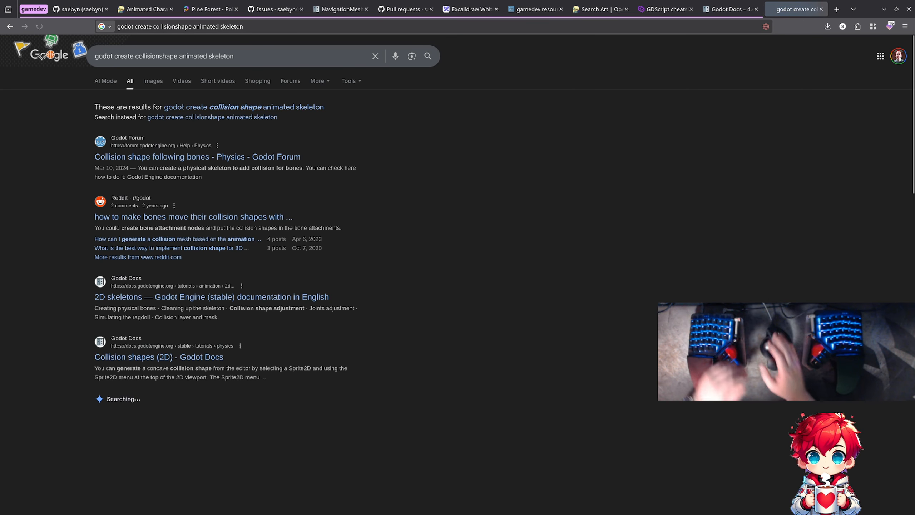
click(242, 157)
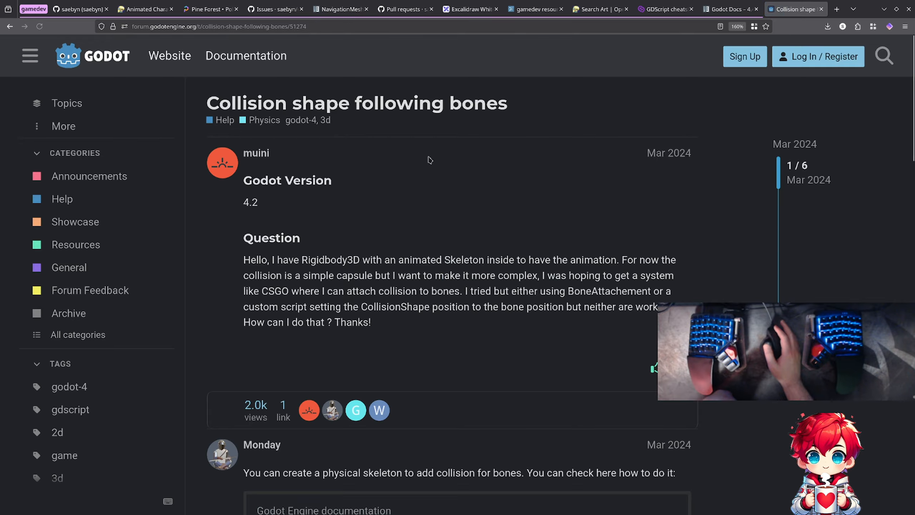
- Read through the replies in the "Collision shape following bones" forum thread down to the last post
scroll(474, 181, down, 3)
scroll(454, 196, down, 2)
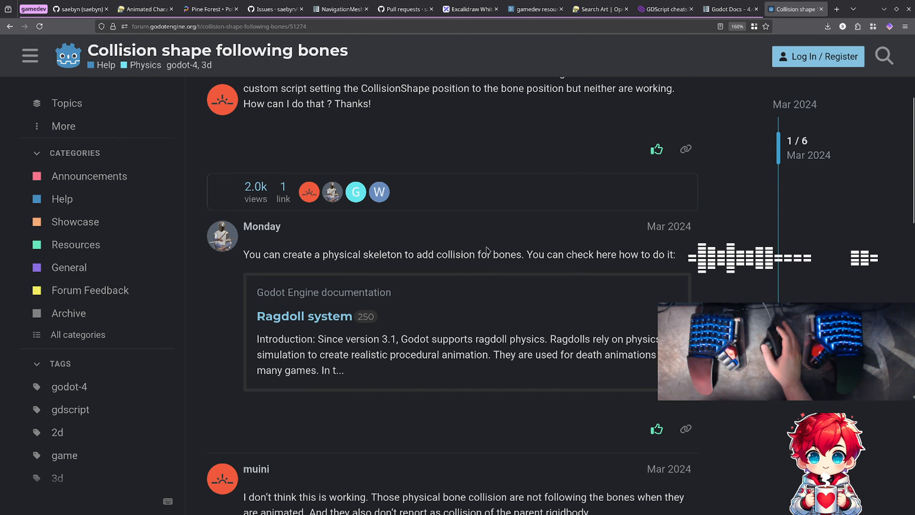
scroll(487, 250, down, 7)
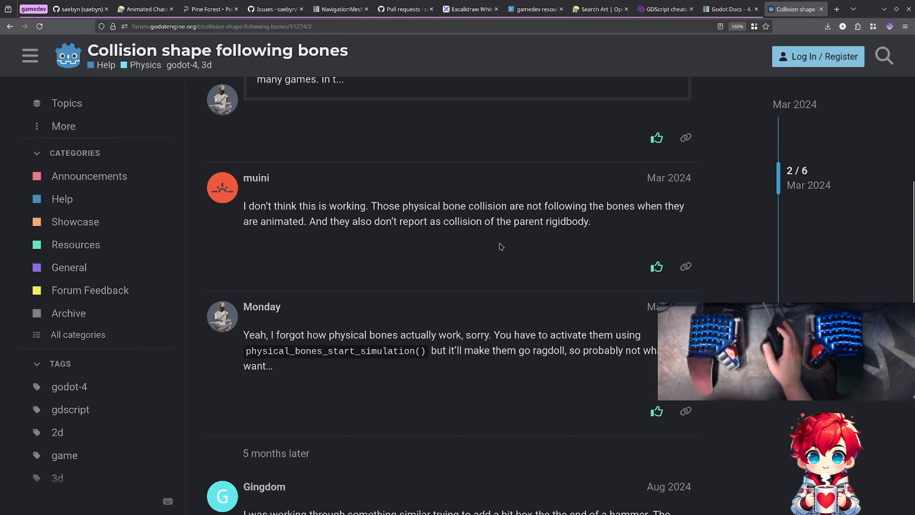
scroll(500, 246, down, 2)
scroll(501, 246, down, 2)
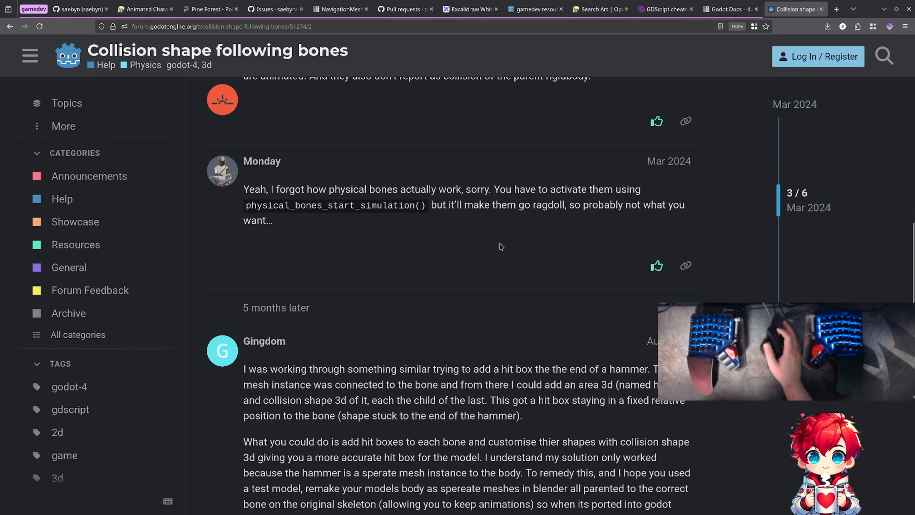
scroll(501, 246, down, 6)
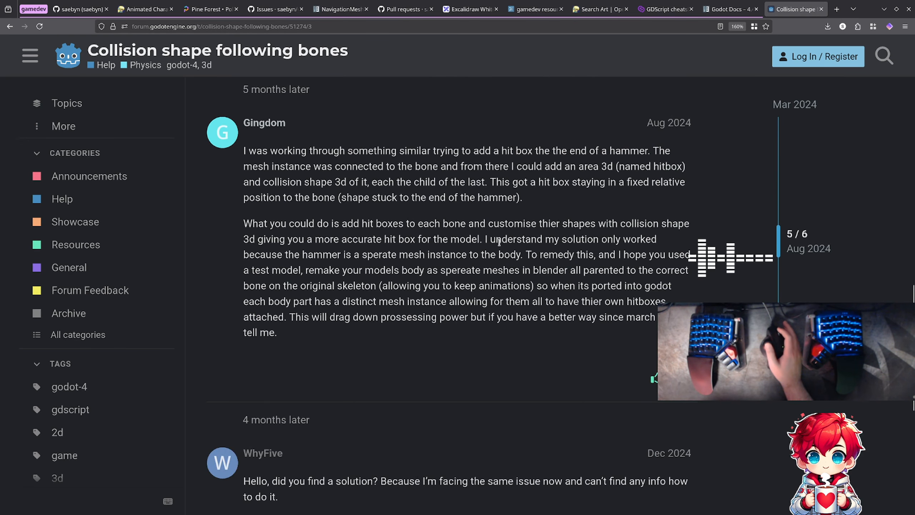
scroll(500, 246, down, 5)
scroll(501, 246, down, 5)
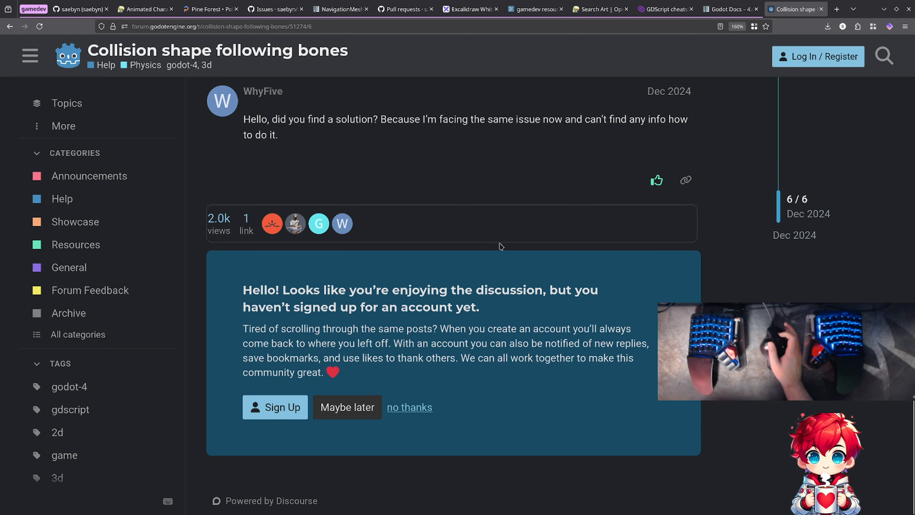
- Return to the search results, open the Reddit thread about making bones move their collision shapes, and read its comments
click(7, 26)
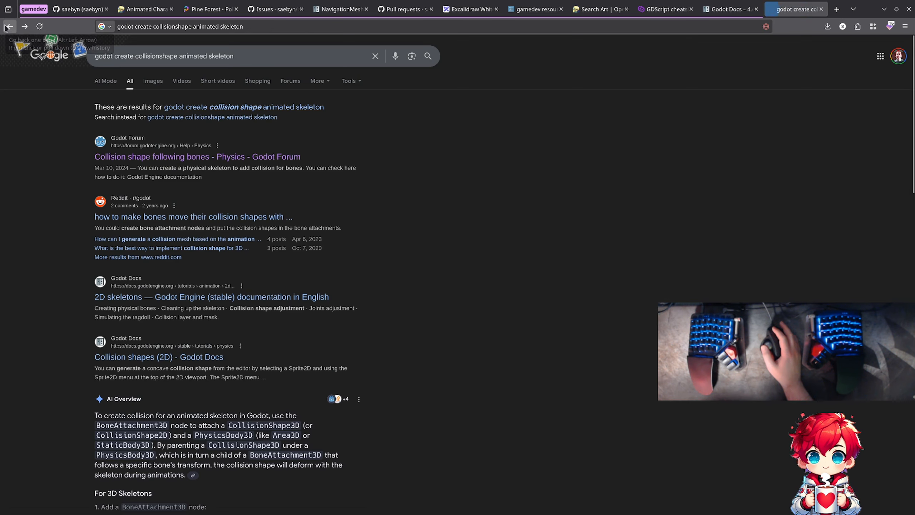
click(230, 216)
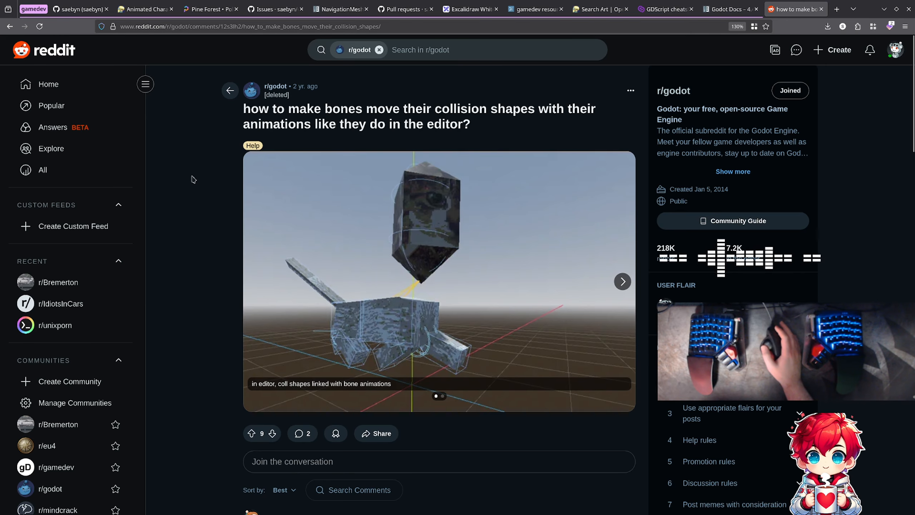
scroll(193, 179, down, 10)
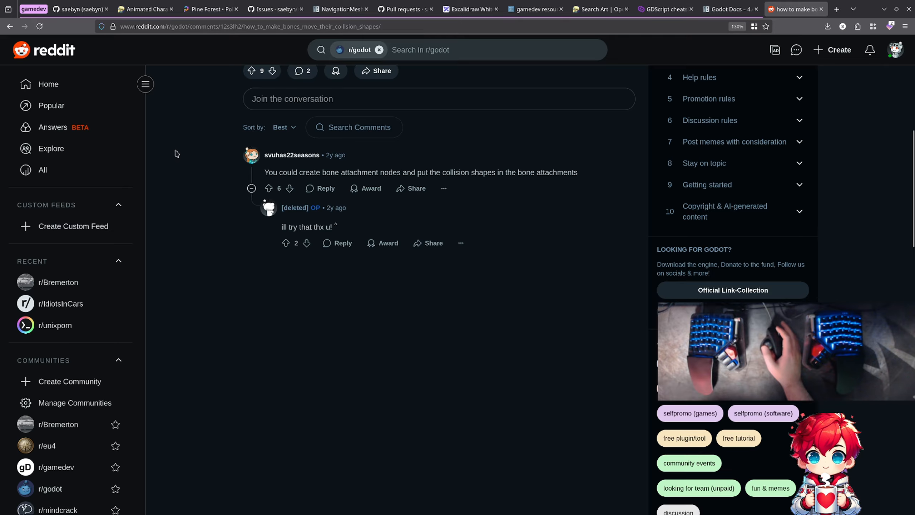
- Open the Reddit result on generating a collision mesh based on a model's animation frame and read its comments
click(10, 26)
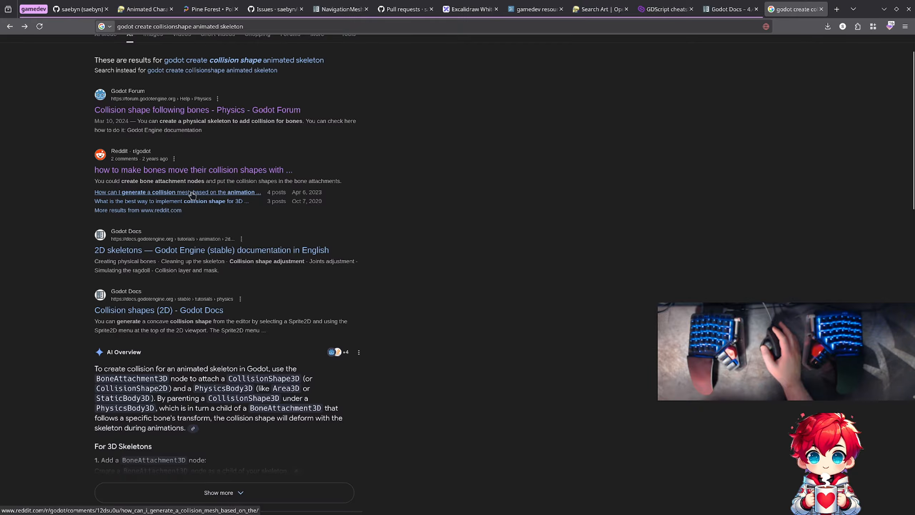
click(155, 193)
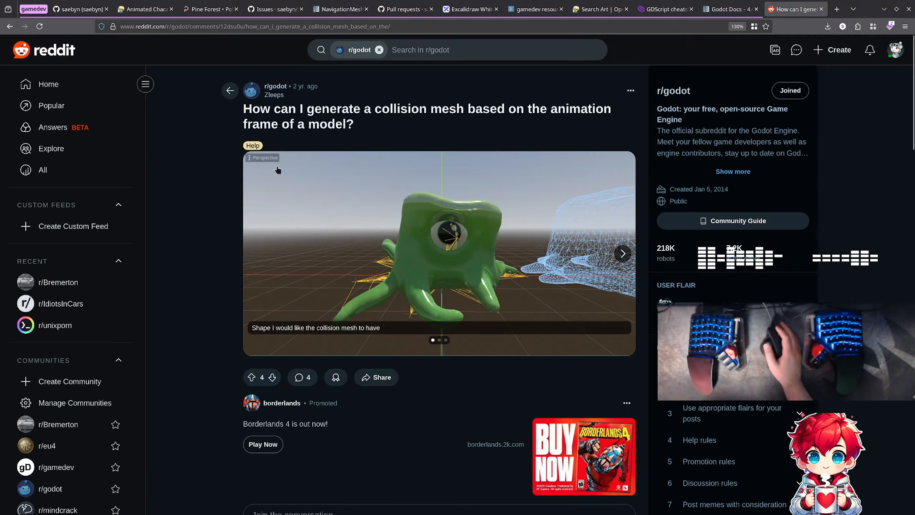
scroll(191, 181, down, 10)
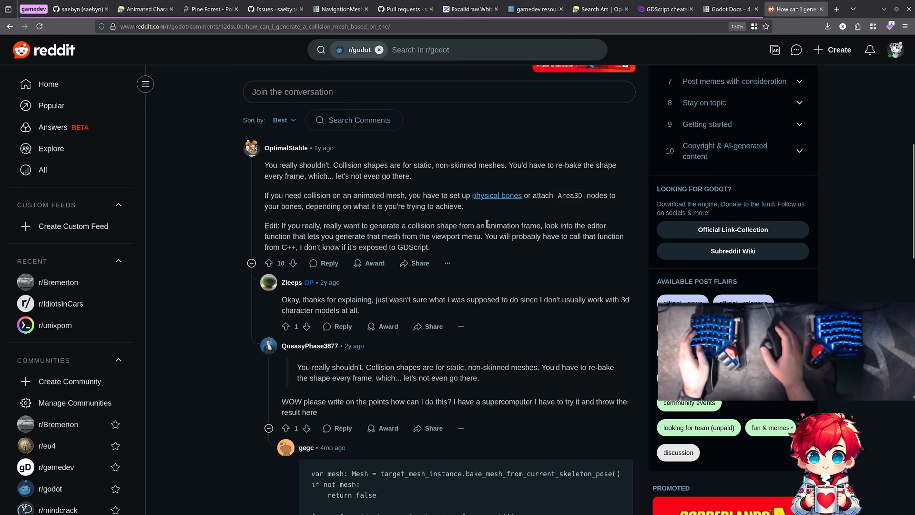
scroll(514, 225, down, 3)
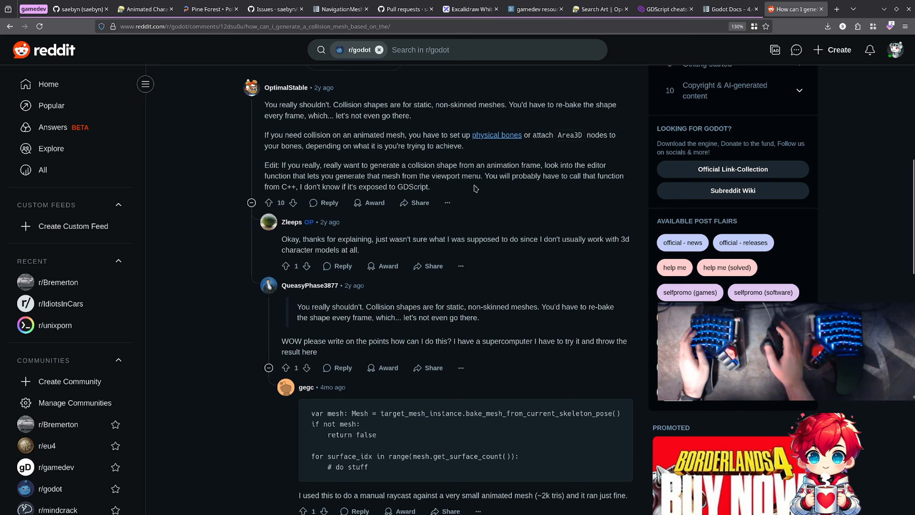
scroll(475, 188, down, 5)
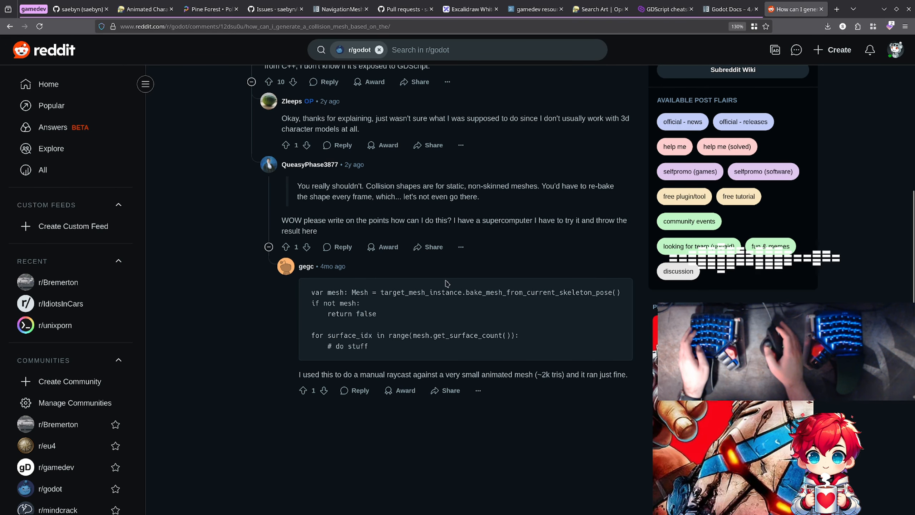
- Switch back to the Godot editor and create a physical skeleton from the enemy scene's Skeleton3D node
key(alt+Tab)
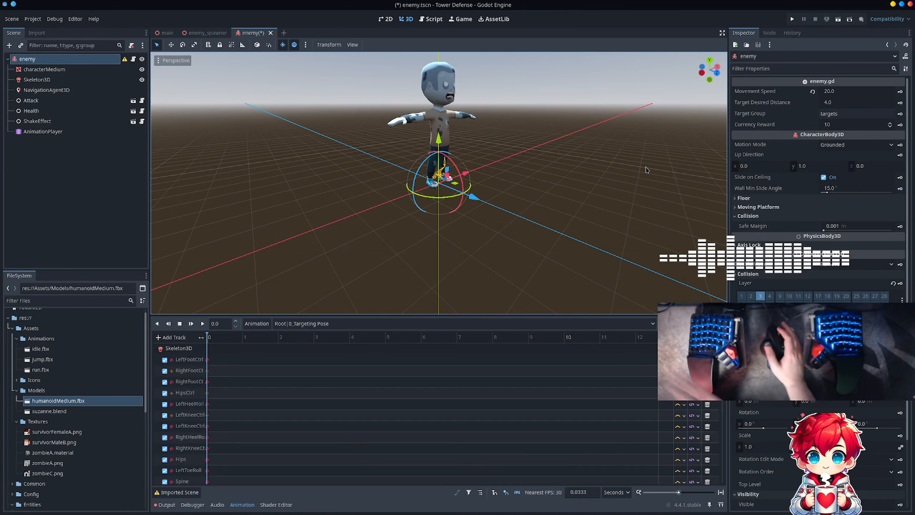
click(82, 79)
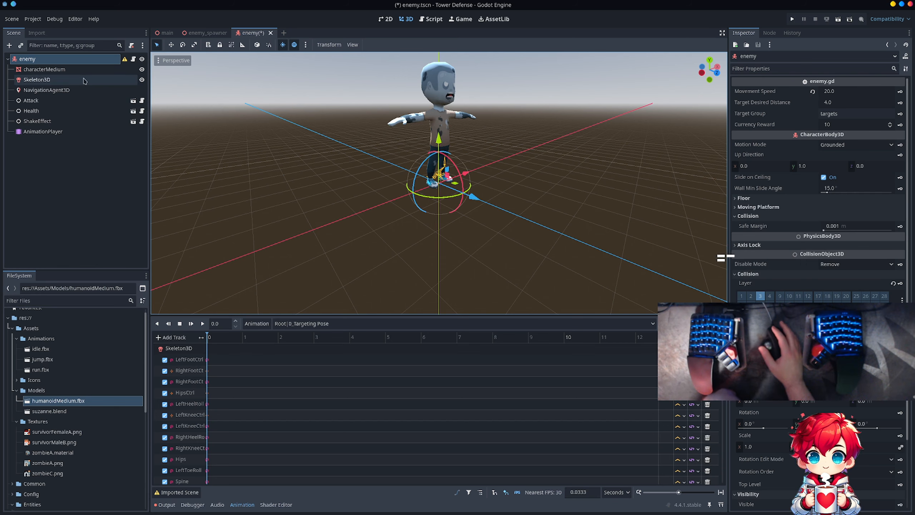
double_click(82, 80)
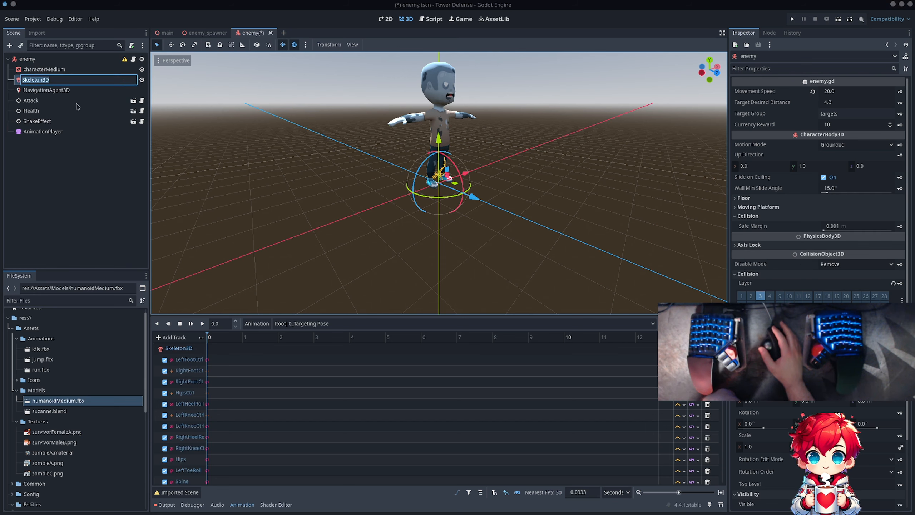
click(72, 88)
click(76, 89)
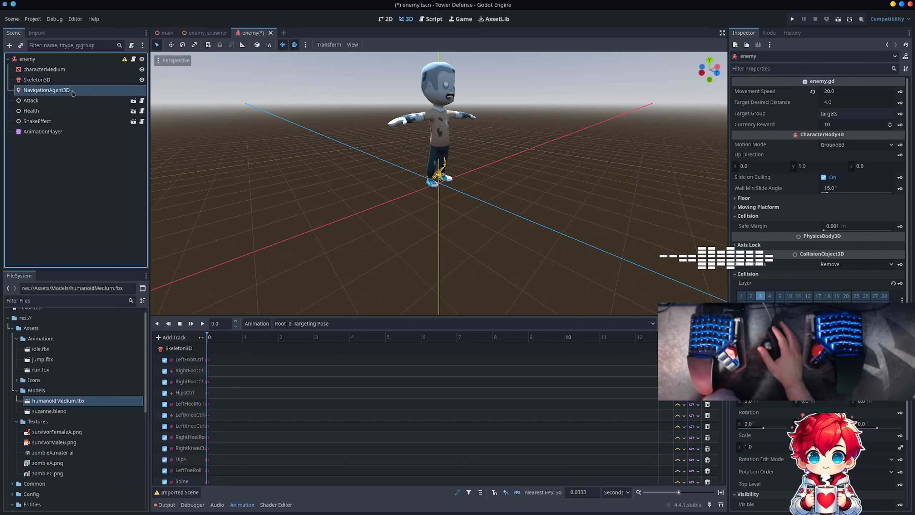
click(77, 82)
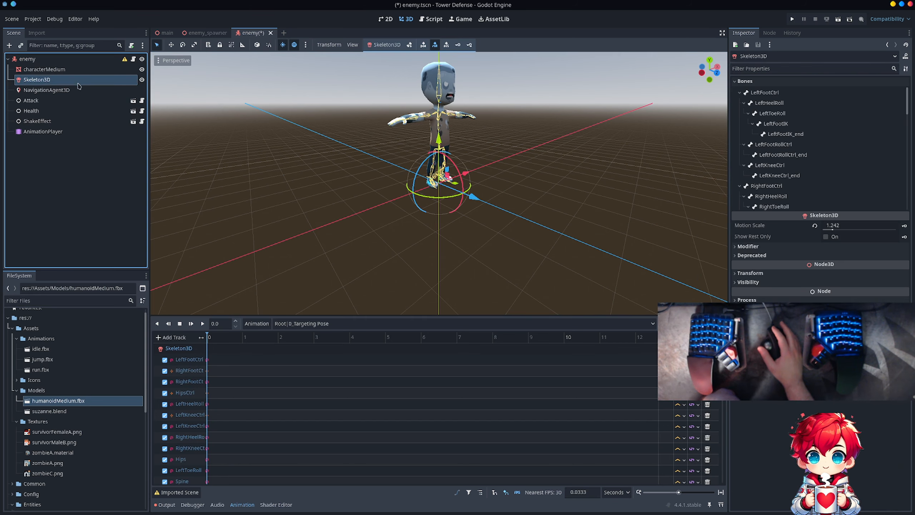
click(384, 45)
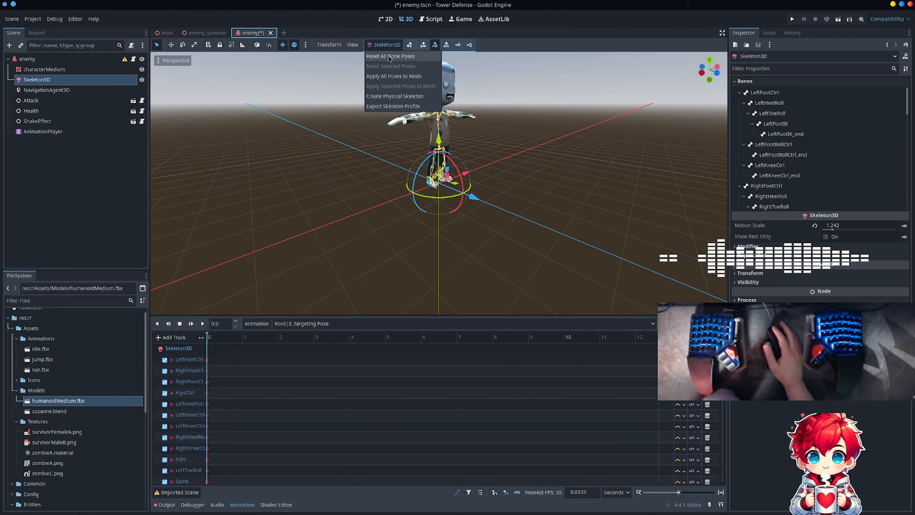
click(410, 97)
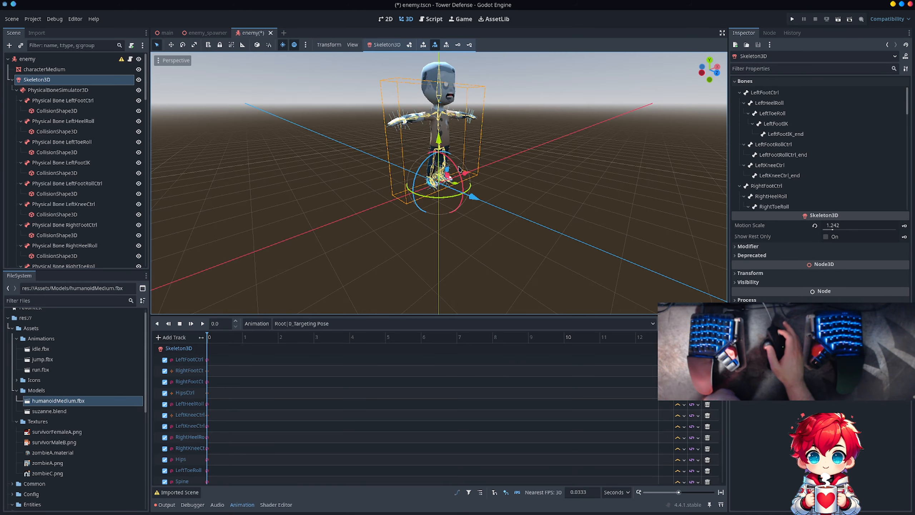
- Examine the physical bones under Skeleton3D, including the collision shapes of the right index intermediate and right thumb metacarpal bones
scroll(459, 169, up, 3)
scroll(475, 124, down, 5)
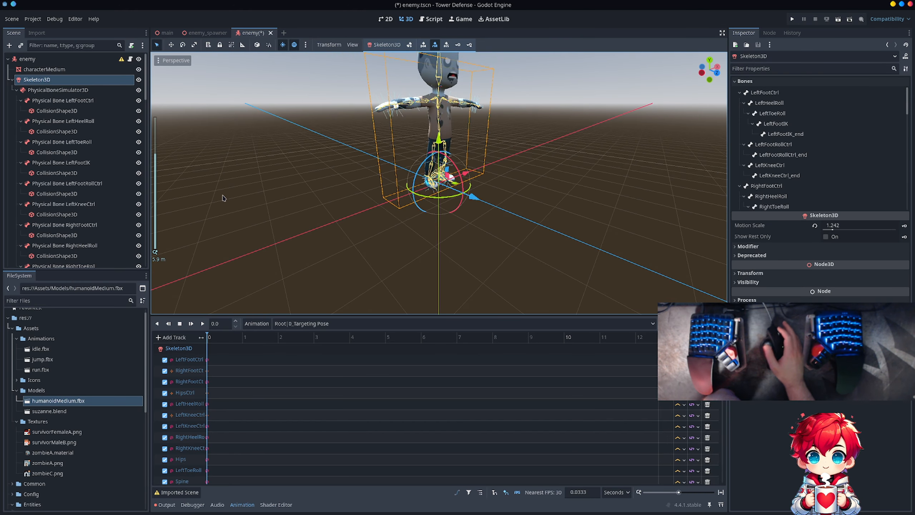
scroll(120, 166, down, 10)
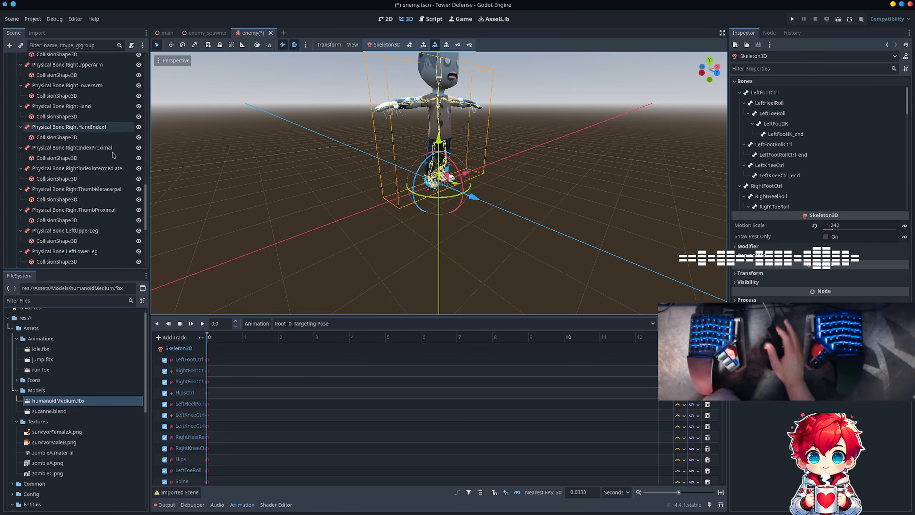
click(57, 178)
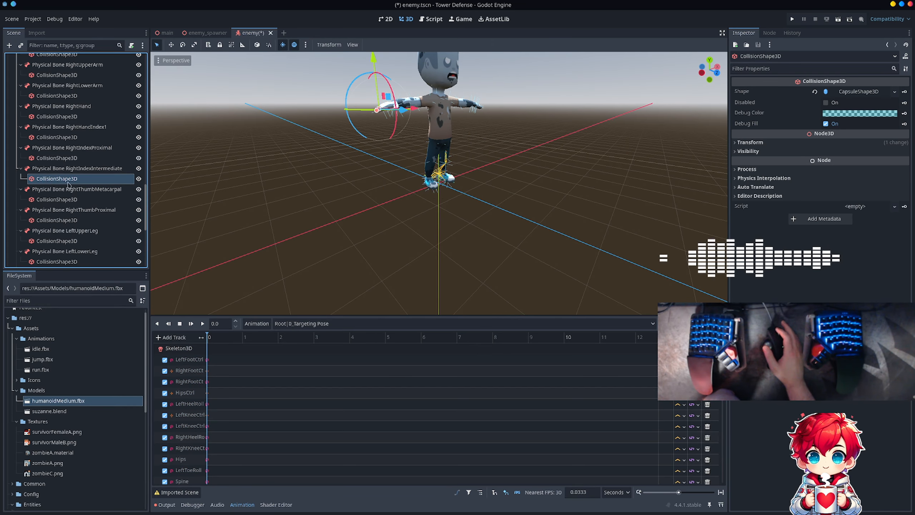
click(67, 201)
scroll(63, 207, down, 6)
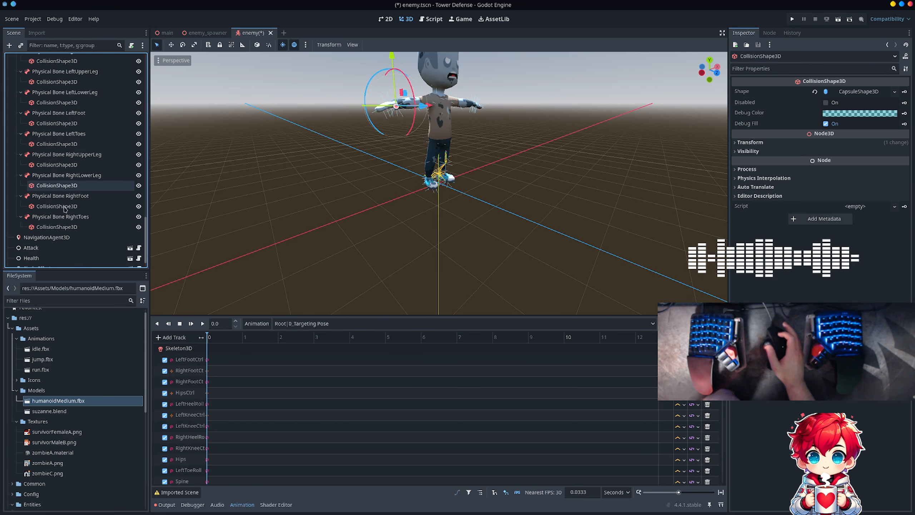
scroll(65, 209, up, 10)
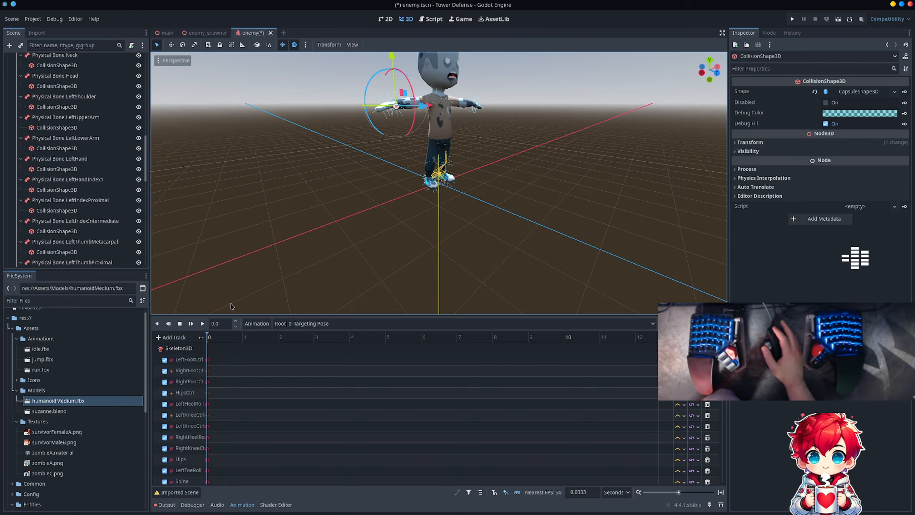
- Play the Root|Idle animation to check the bone collision shapes, stop it, and save the enemy scene
click(284, 323)
click(284, 341)
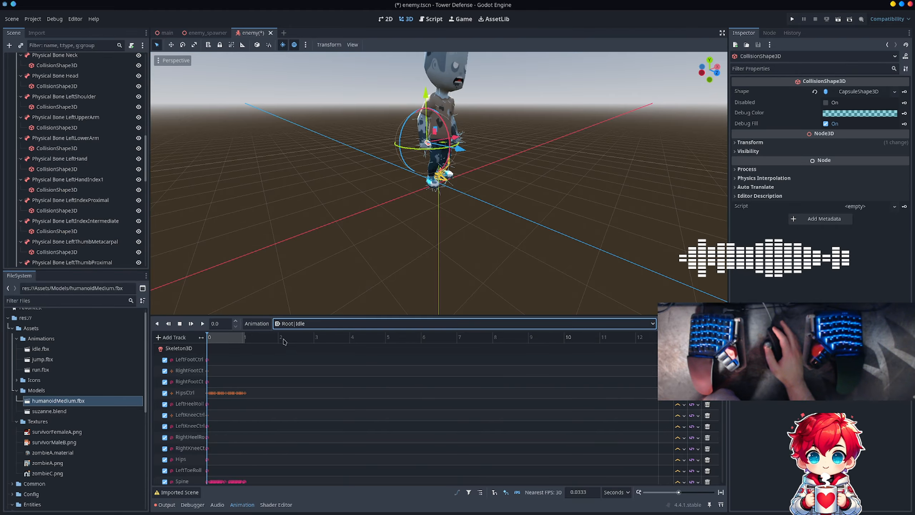
click(201, 323)
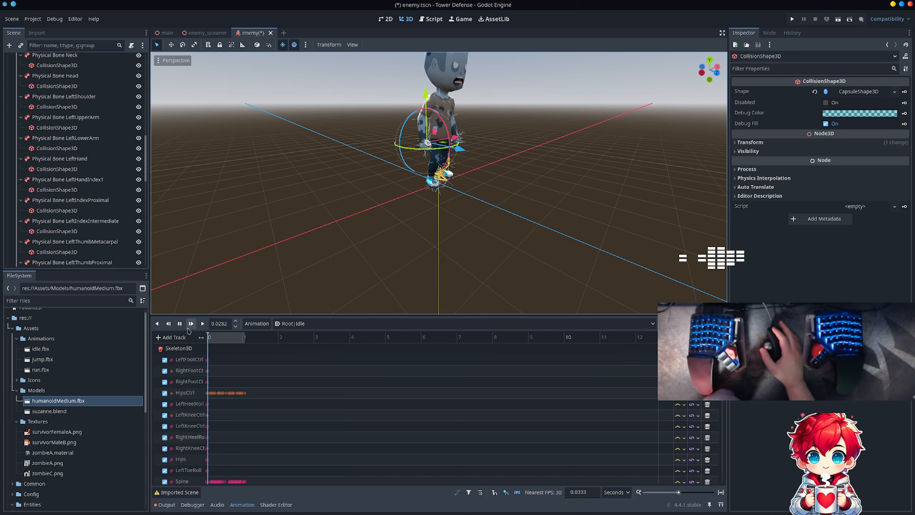
click(180, 324)
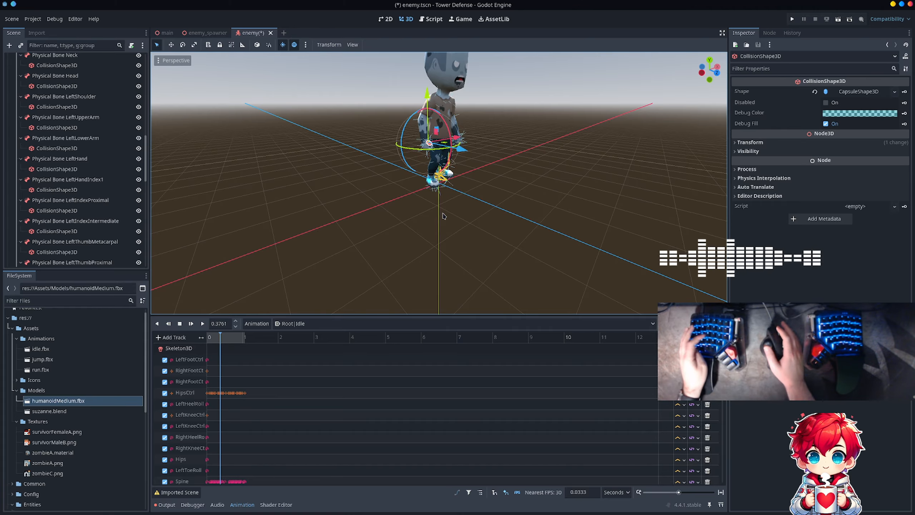
key(ctrl+s)
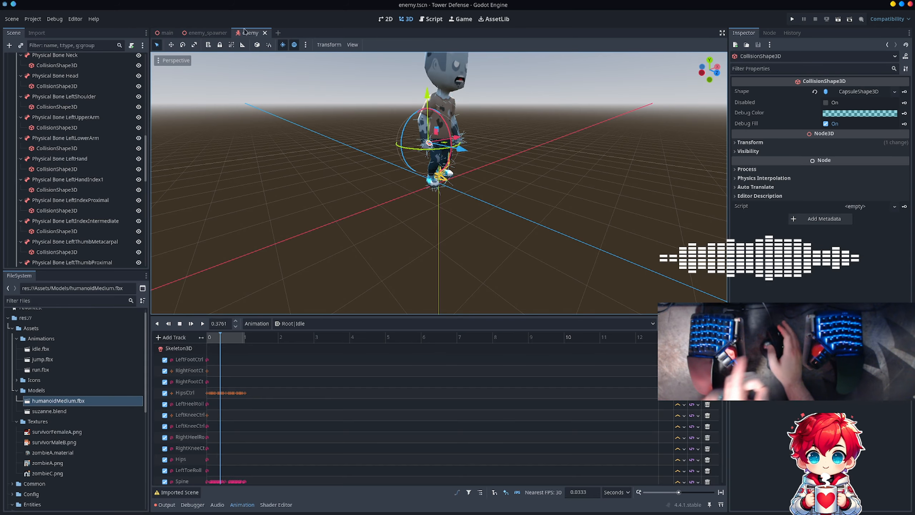
- Read the enemy root node's configuration warning, and check the LeftFootCtrl collision shape and the root's collision and input properties
scroll(122, 89, up, 5)
scroll(121, 88, up, 8)
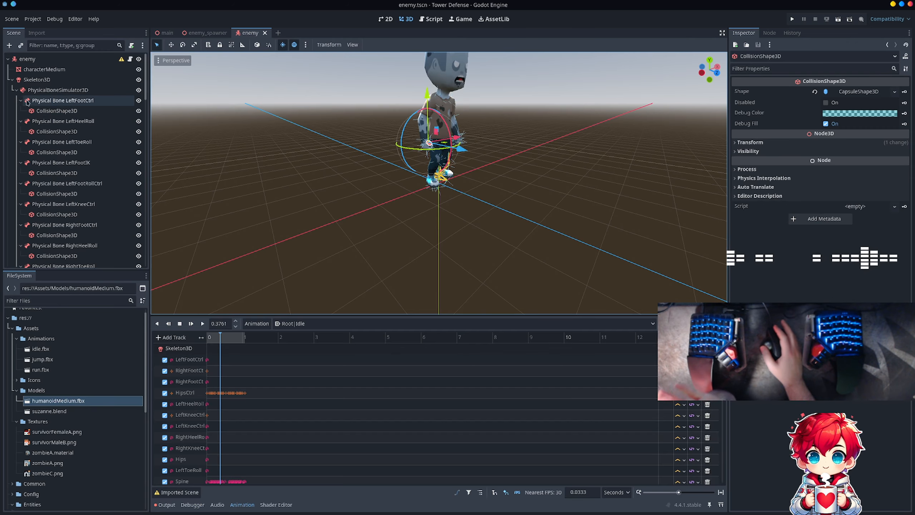
mouse_move(120, 62)
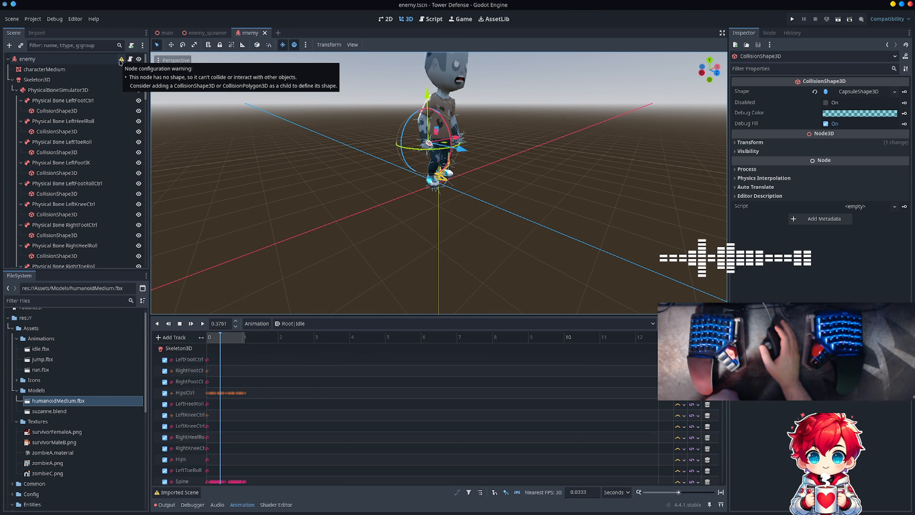
click(78, 111)
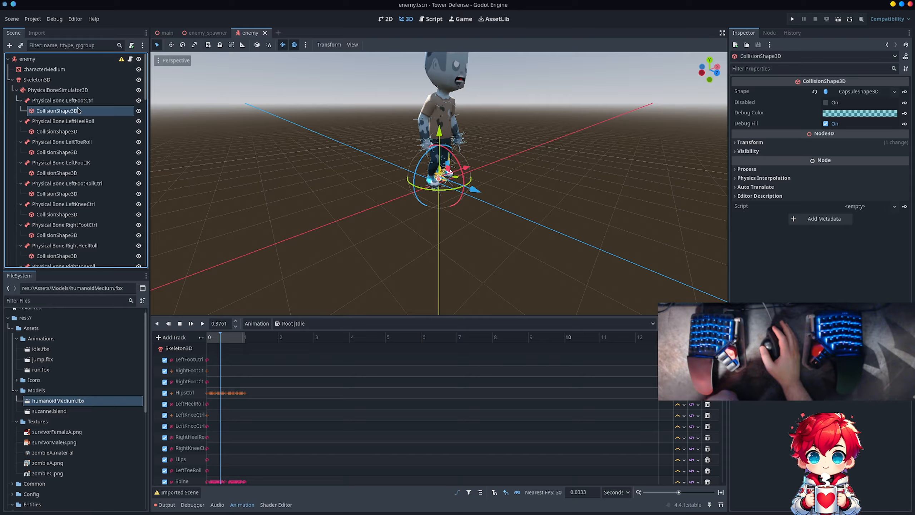
click(85, 59)
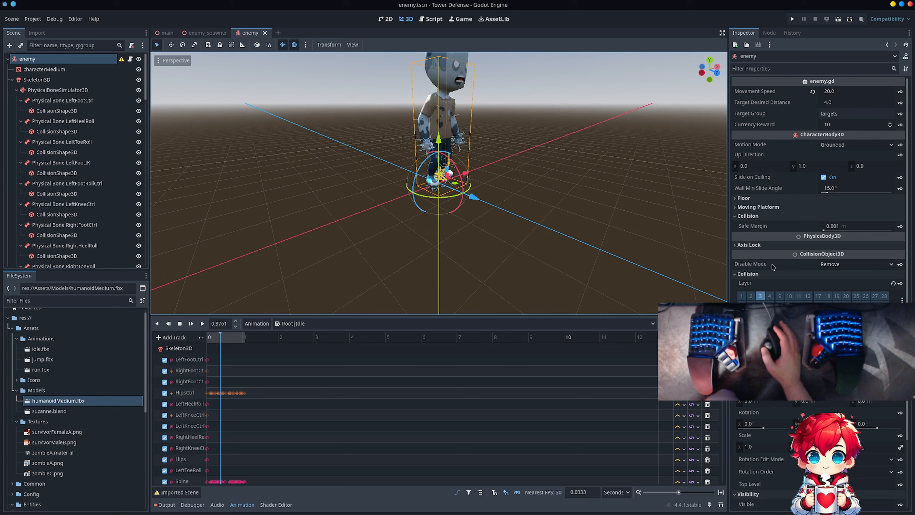
scroll(798, 217, down, 3)
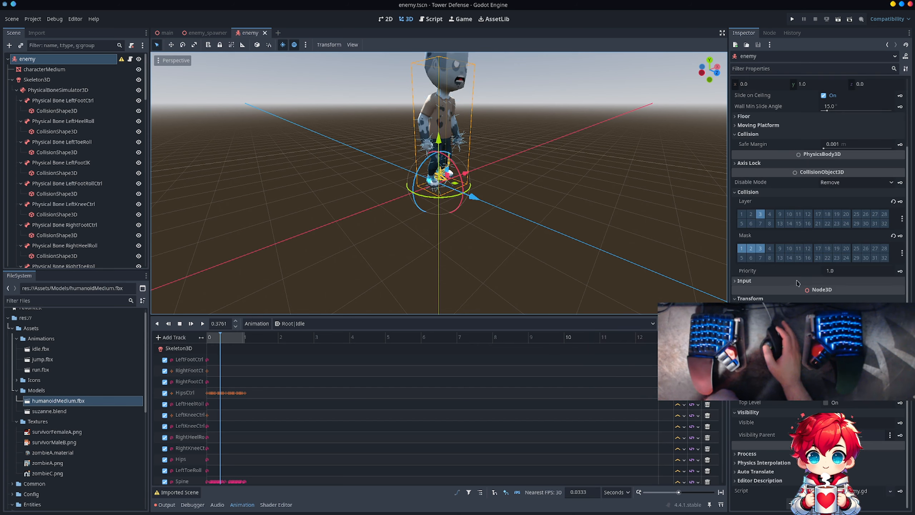
click(768, 280)
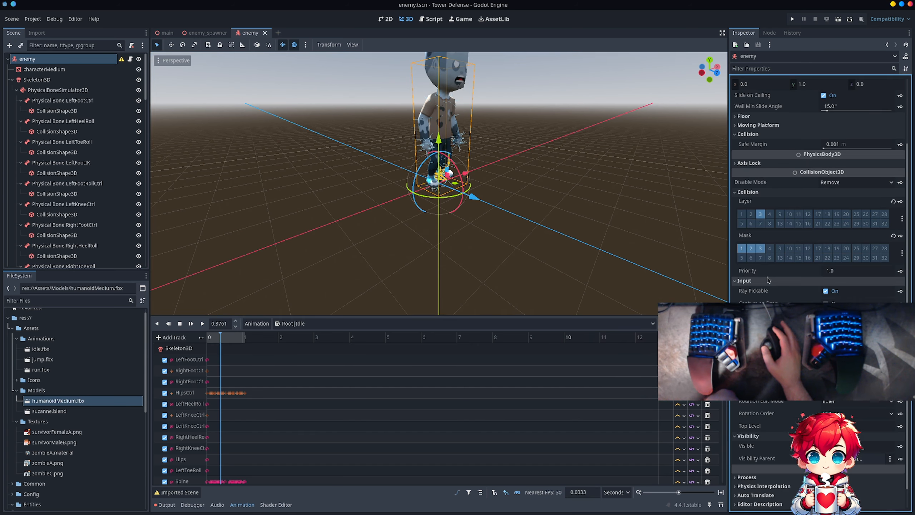
- Turn off Animate Physical Bones in the Skeleton3D node's deprecated settings
scroll(793, 266, up, 3)
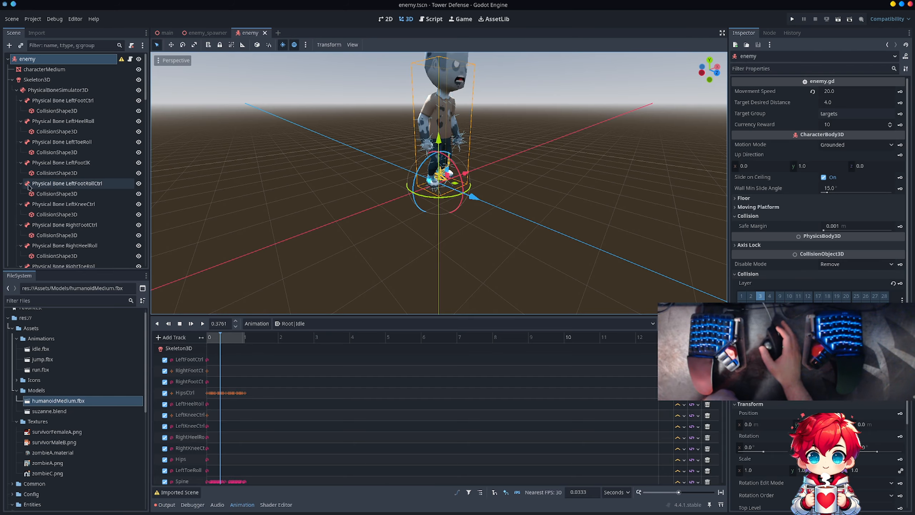
scroll(29, 187, down, 10)
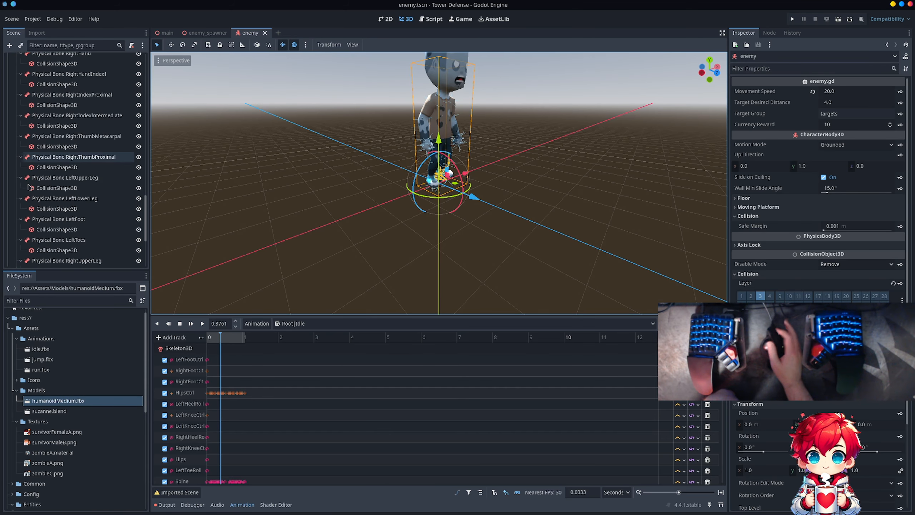
scroll(29, 186, up, 10)
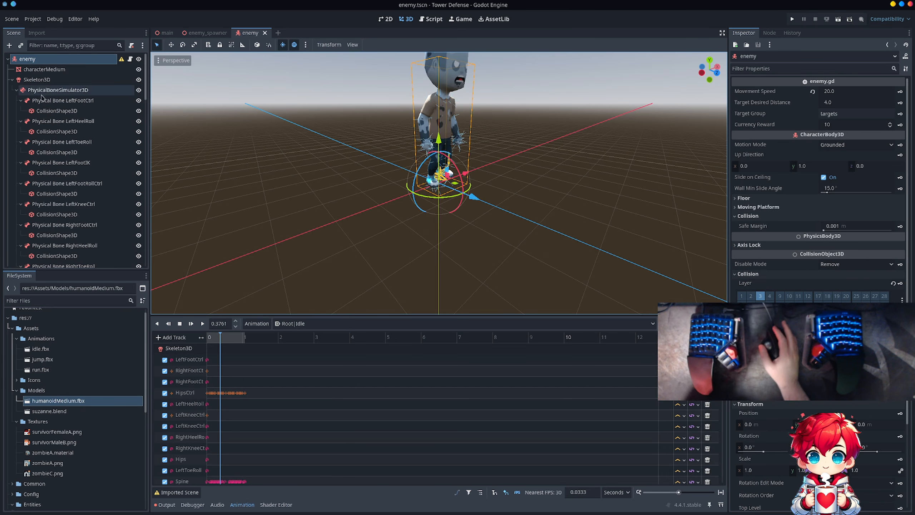
click(36, 79)
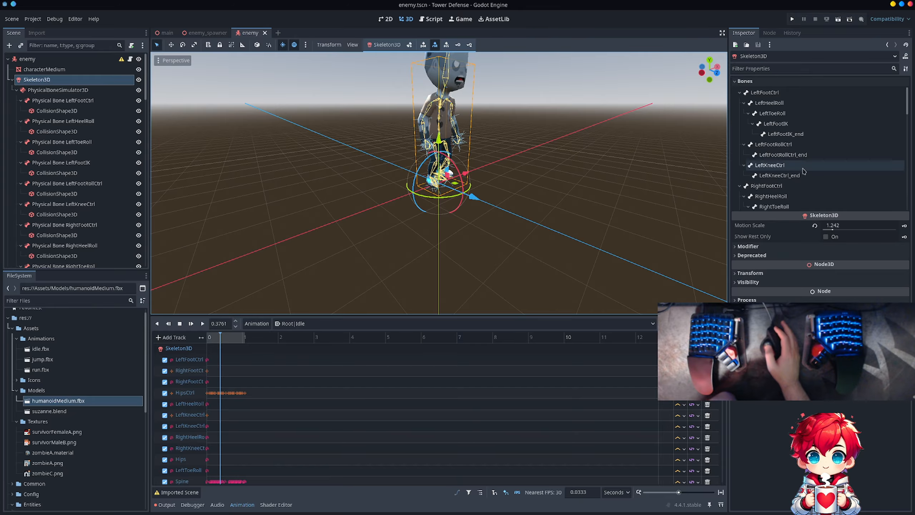
click(777, 246)
click(771, 266)
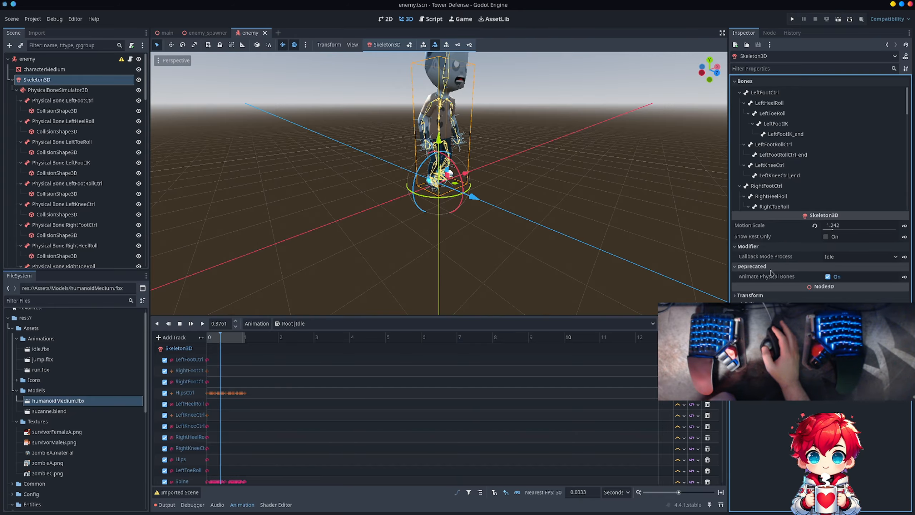
mouse_move(766, 280)
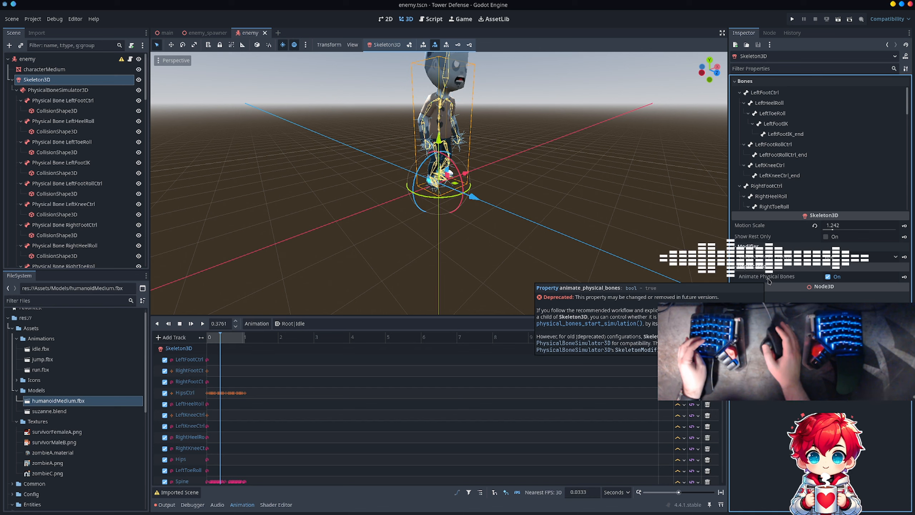
click(828, 276)
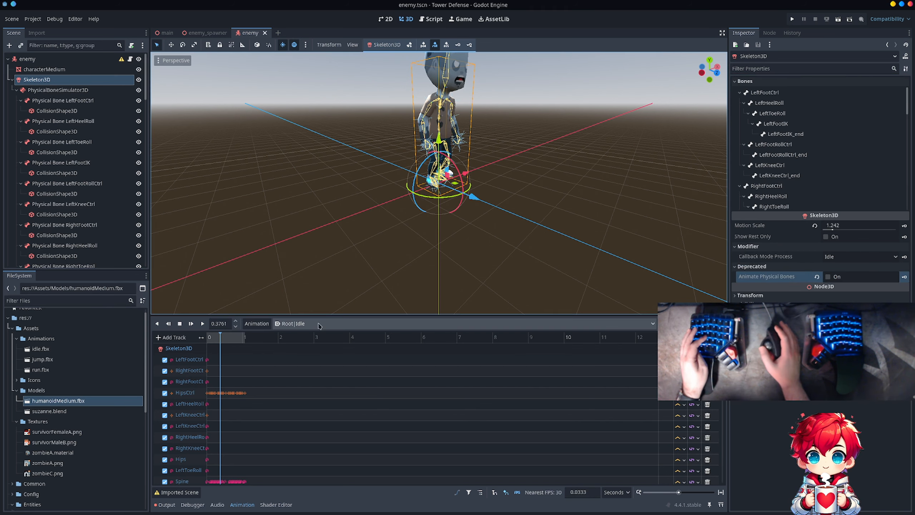
- Play the Root|Idle animation to check how the bone collision shapes follow the character, stop it, and save the scene
click(207, 326)
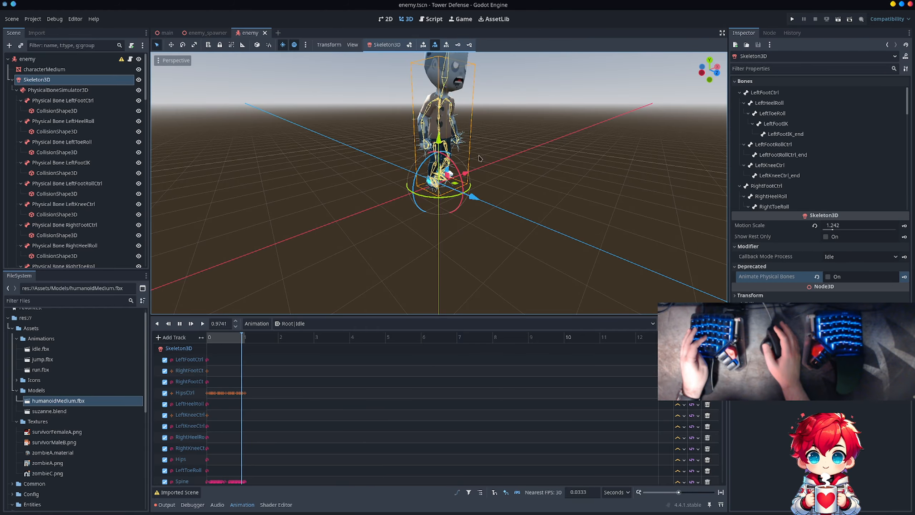
click(180, 324)
key(ctrl+s)
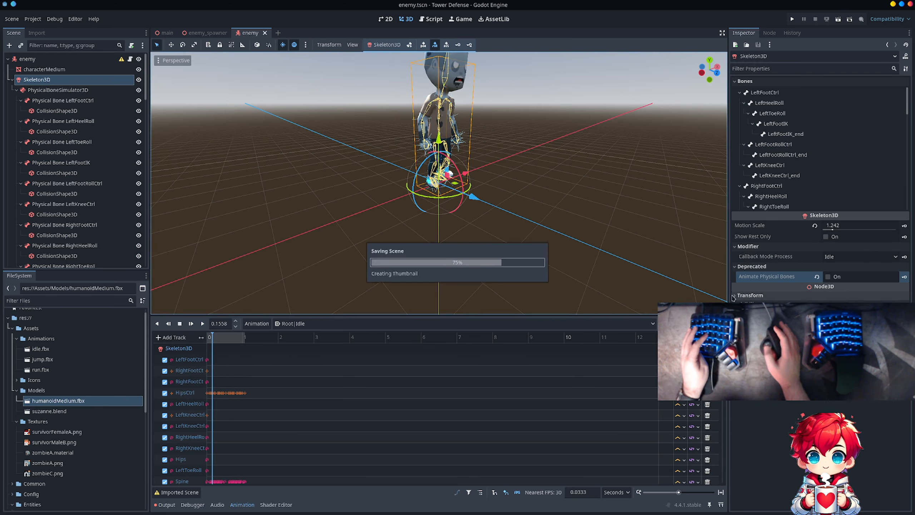
click(751, 266)
click(752, 247)
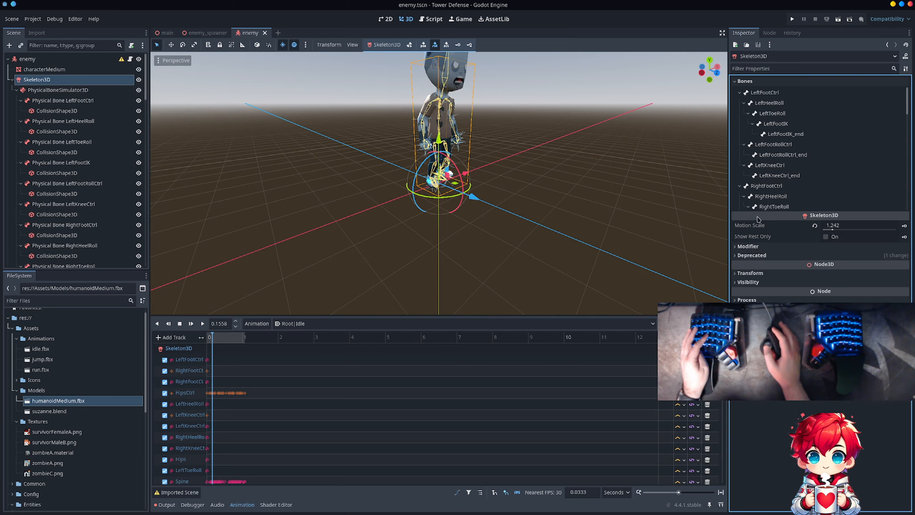
mouse_move(759, 218)
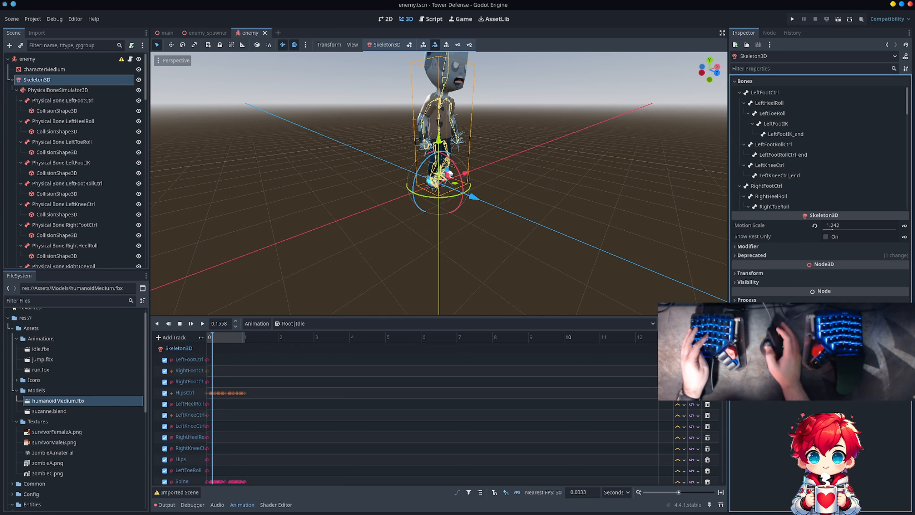
- Open the enemy root node's configuration warning, read it, and dismiss it
click(65, 59)
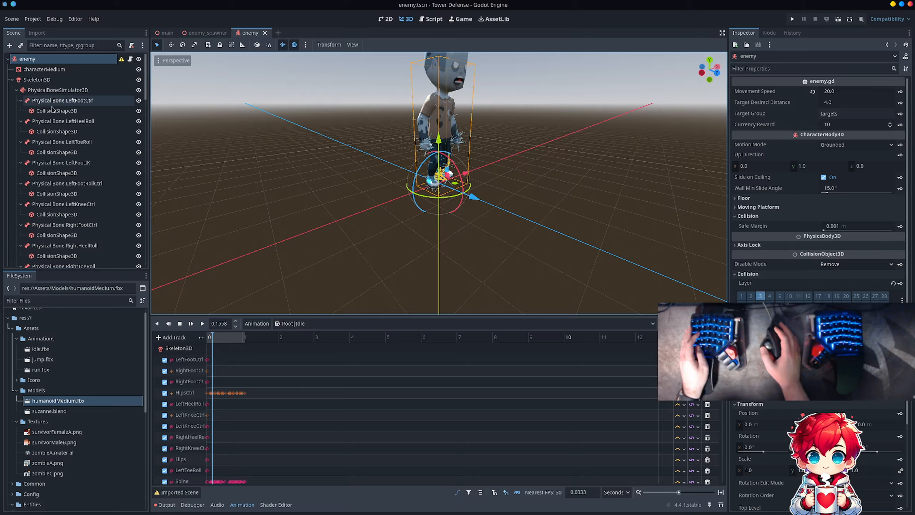
click(121, 59)
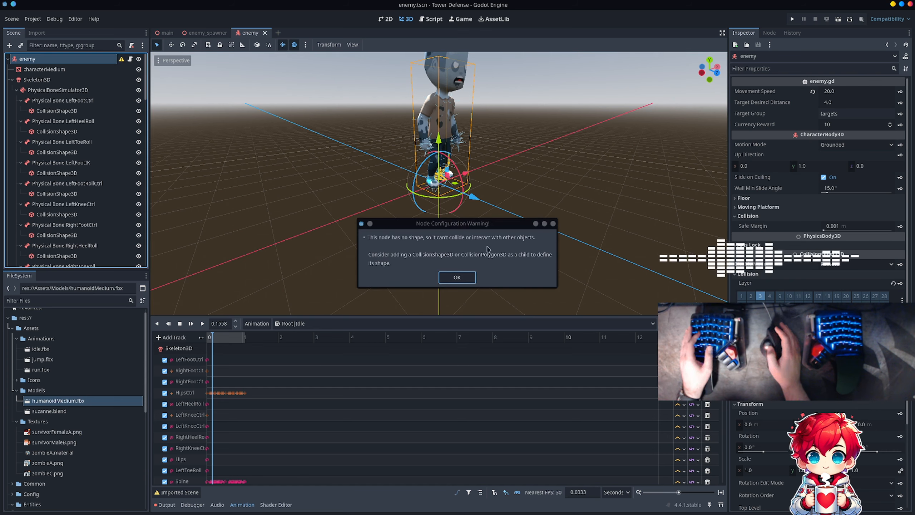
click(451, 281)
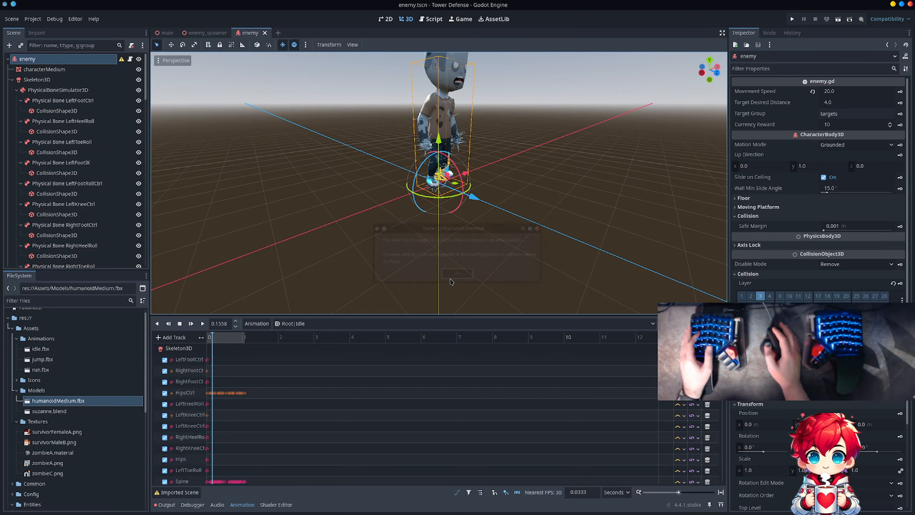
- Search the available child node types for "collision", read the SpringBoneCollision3D, SpringBoneCollisionCapsule3D and CollisionShape3D descriptions, and cancel without adding a node
right_click(69, 61)
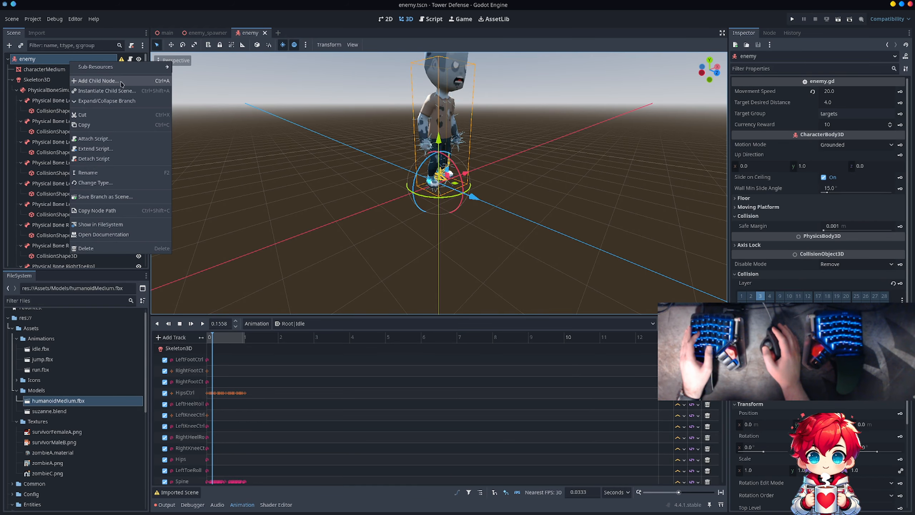
click(136, 81)
text(collision)
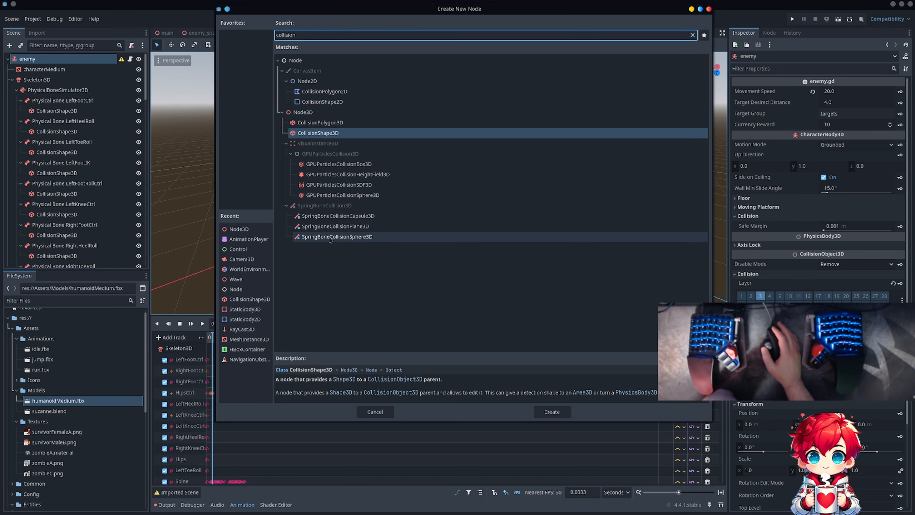
click(334, 206)
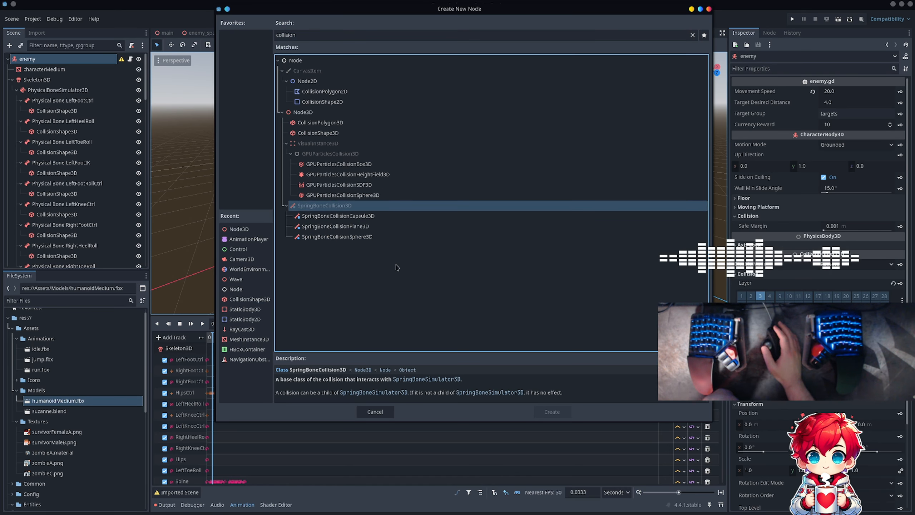
click(340, 217)
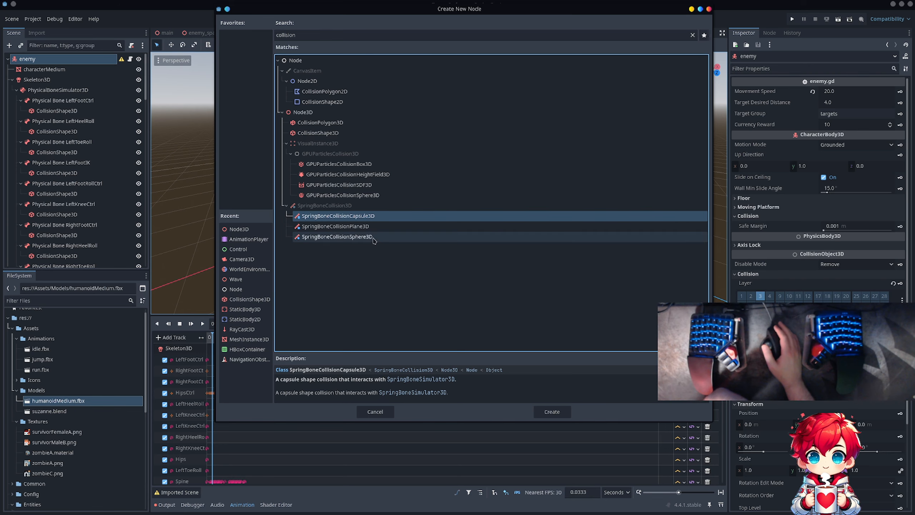
click(311, 133)
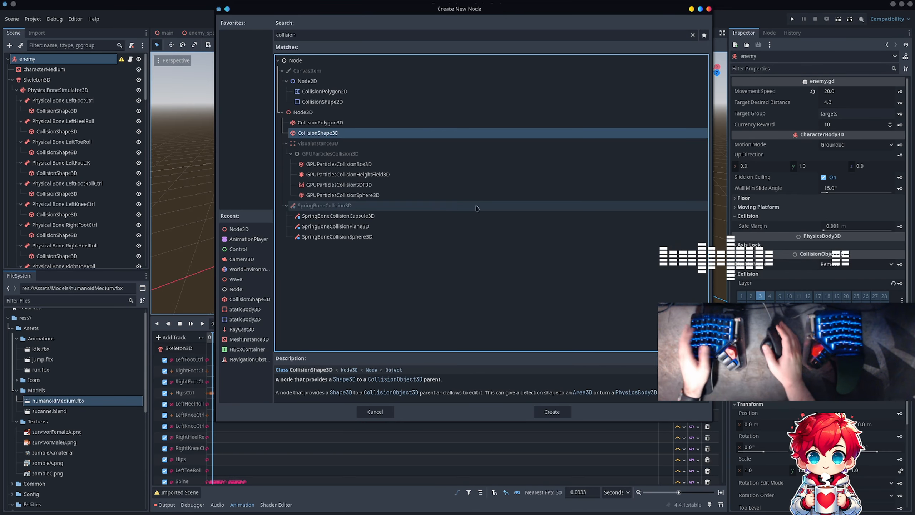
key(Escape)
- Undo the physical skeleton's creation, turn off Animate Physical Bones on Skeleton3D, and save the enemy scene
key(ctrl+z)
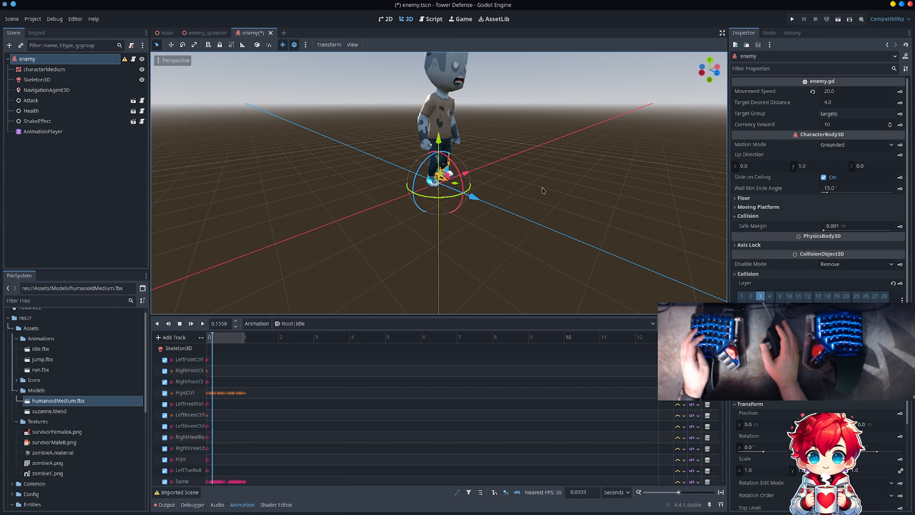
click(104, 79)
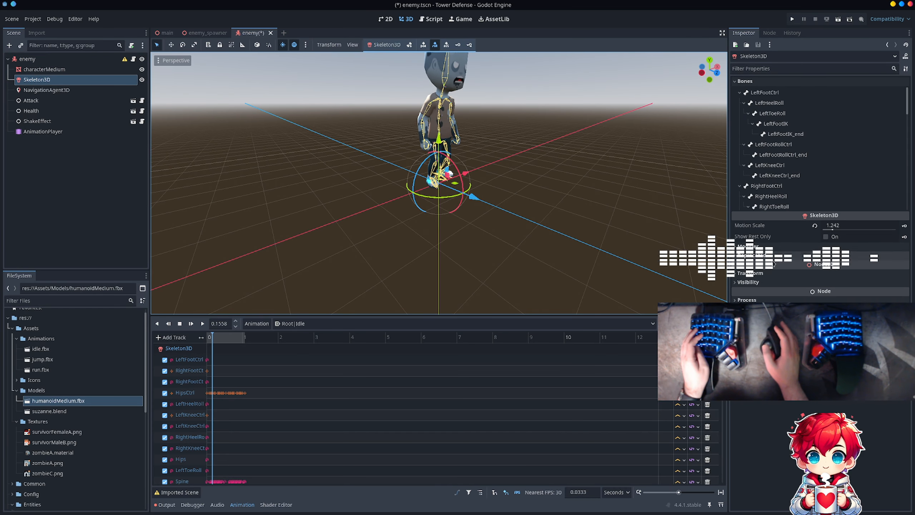
click(759, 255)
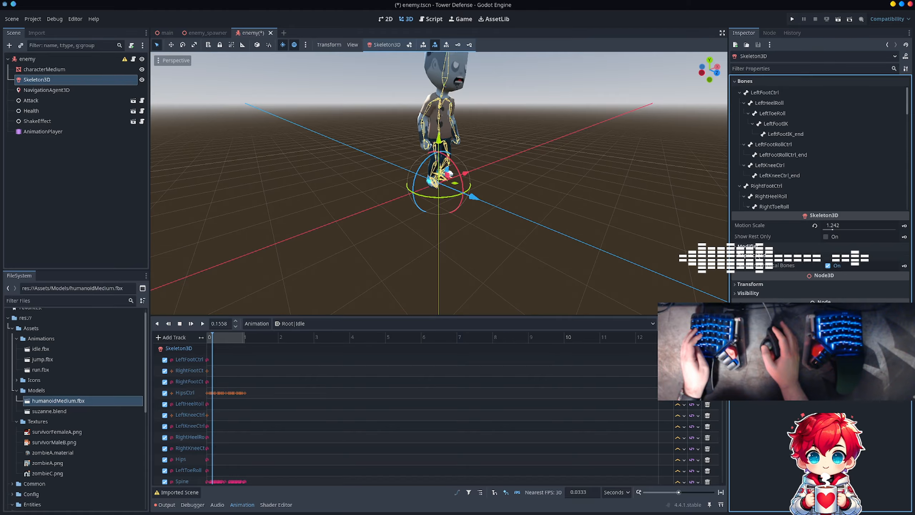
click(834, 267)
key(ctrl+s)
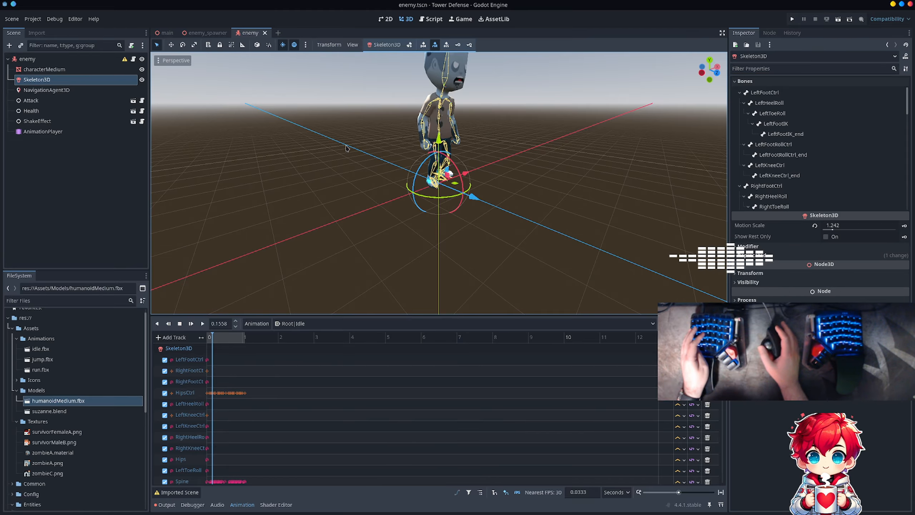
- Add a CollisionShape3D child to the enemy root node and give it a new CapsuleShape3D
right_click(15, 58)
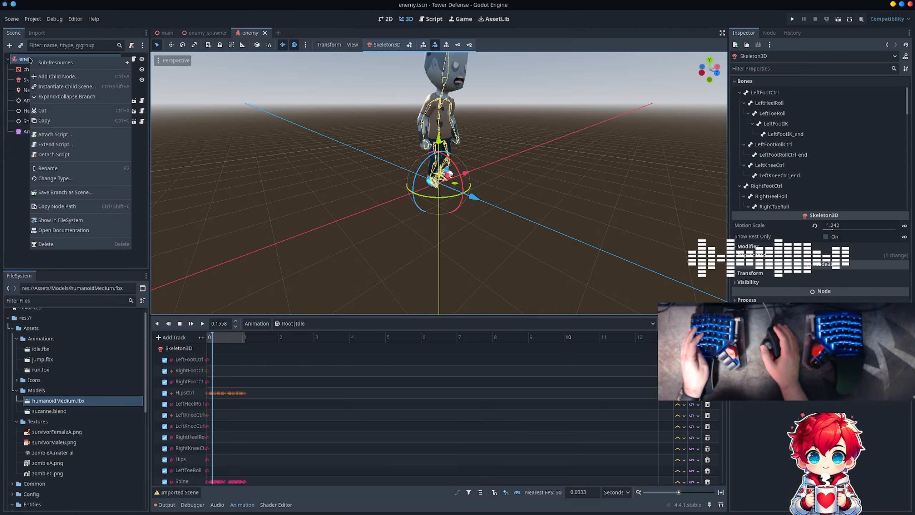
click(66, 77)
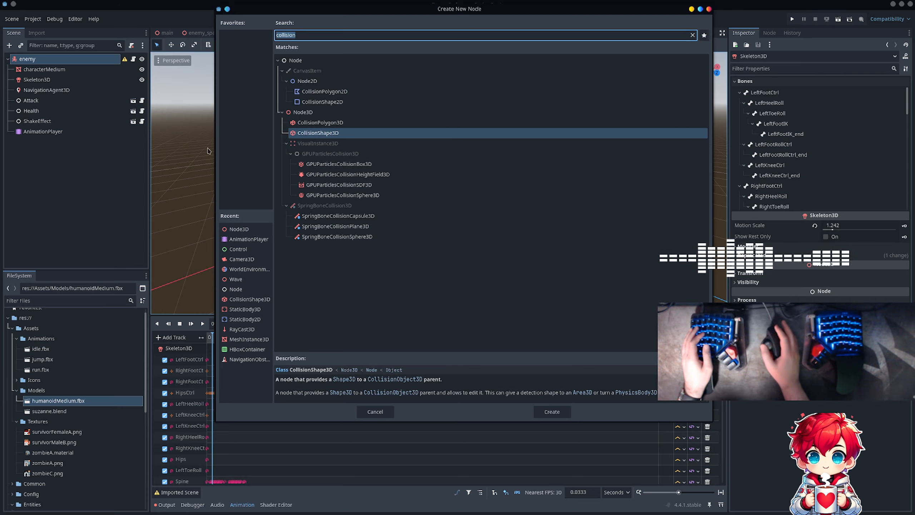
double_click(344, 134)
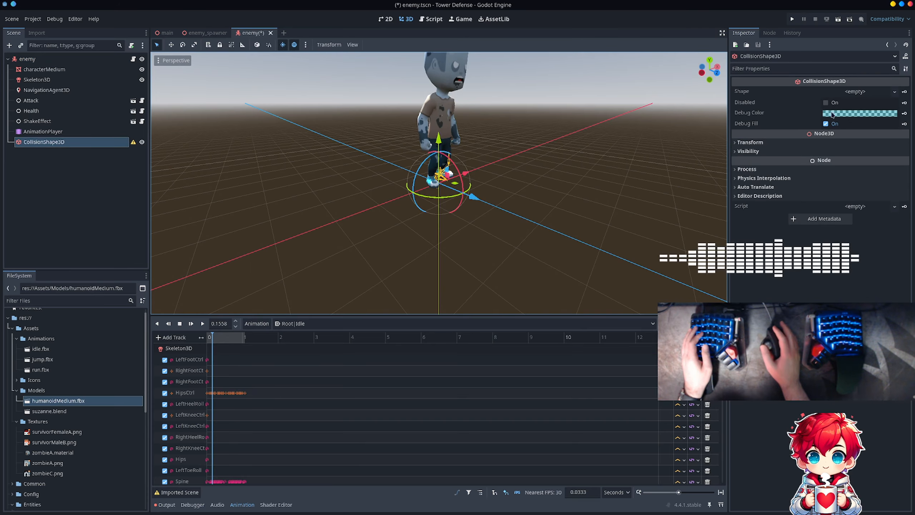
click(855, 91)
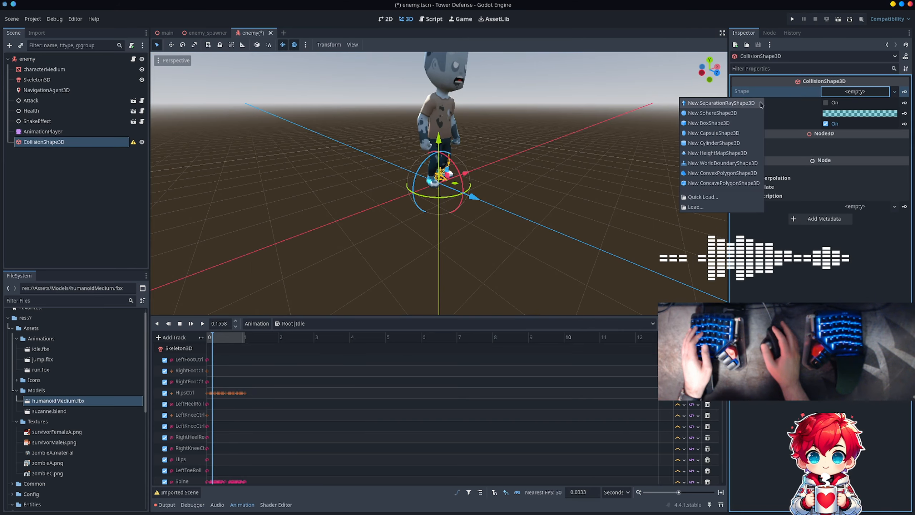
click(724, 133)
- Raise the collision capsule onto the zombie's body and enlarge its radius and height to enclose the character
scroll(479, 141, down, 2)
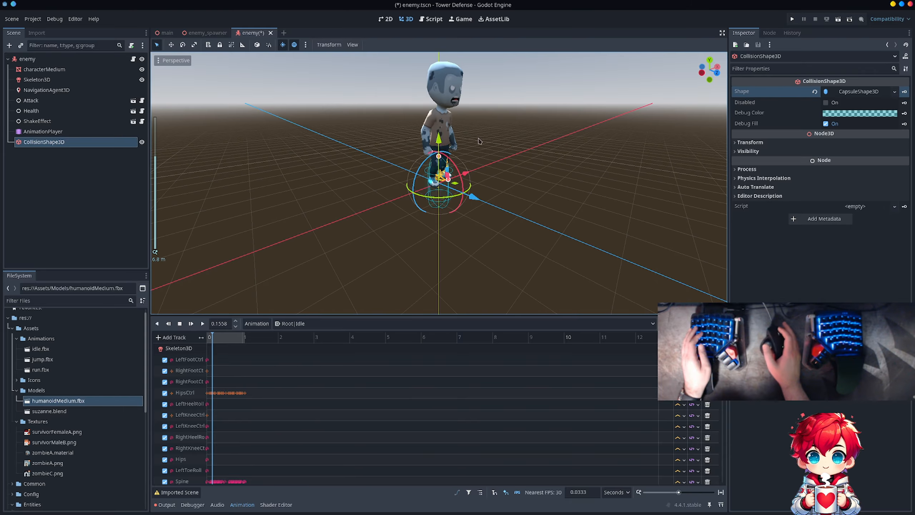
middle_drag(497, 122, 538, 106)
scroll(529, 117, up, 1)
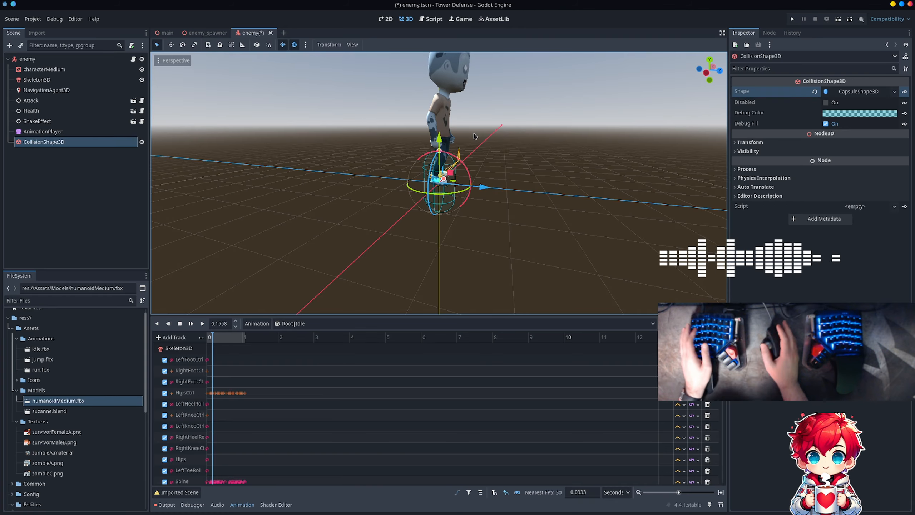
middle_drag(488, 101, 341, 159)
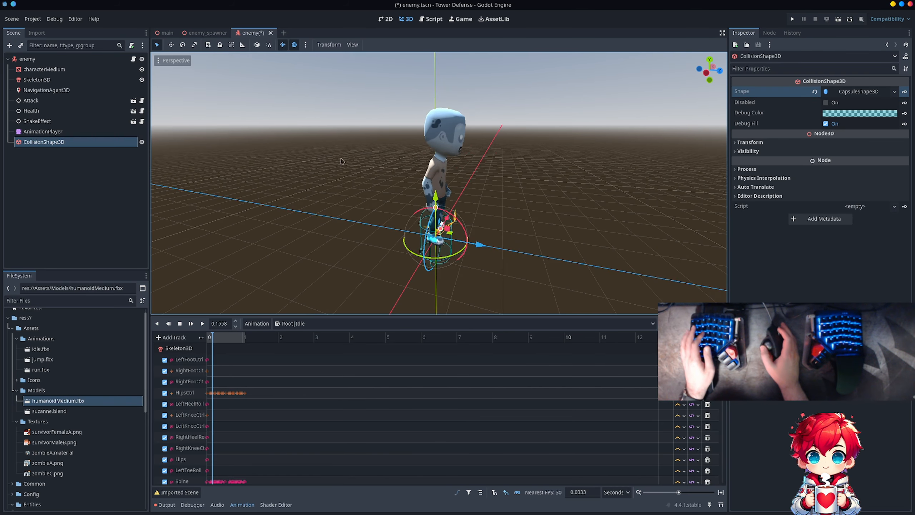
drag(438, 200, 450, 164)
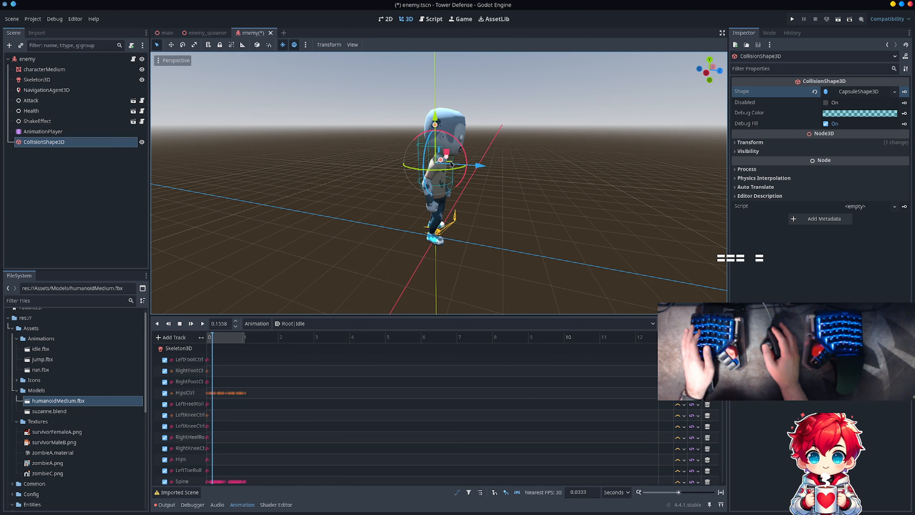
middle_drag(507, 156, 444, 172)
drag(444, 172, 465, 246)
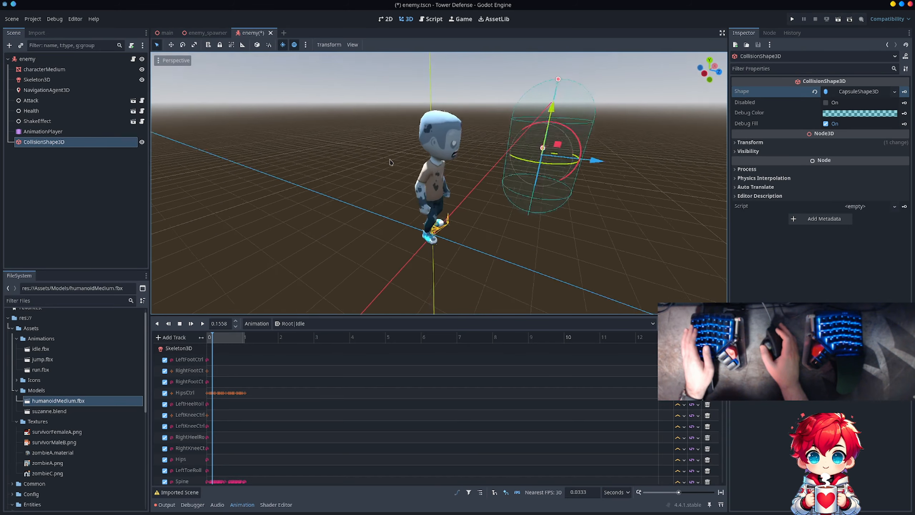
- Move the collision capsule along the Z axis back toward the zombie character
middle_drag(391, 162, 435, 140)
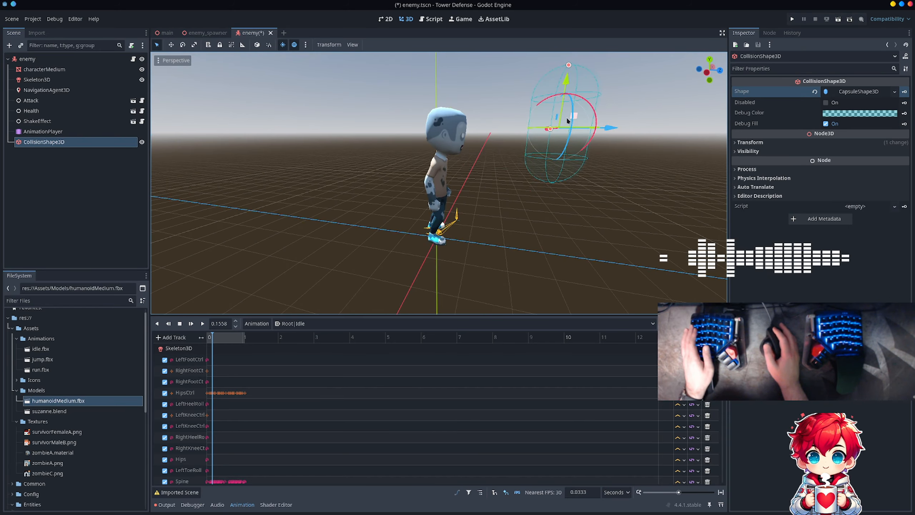
middle_drag(552, 133, 578, 184)
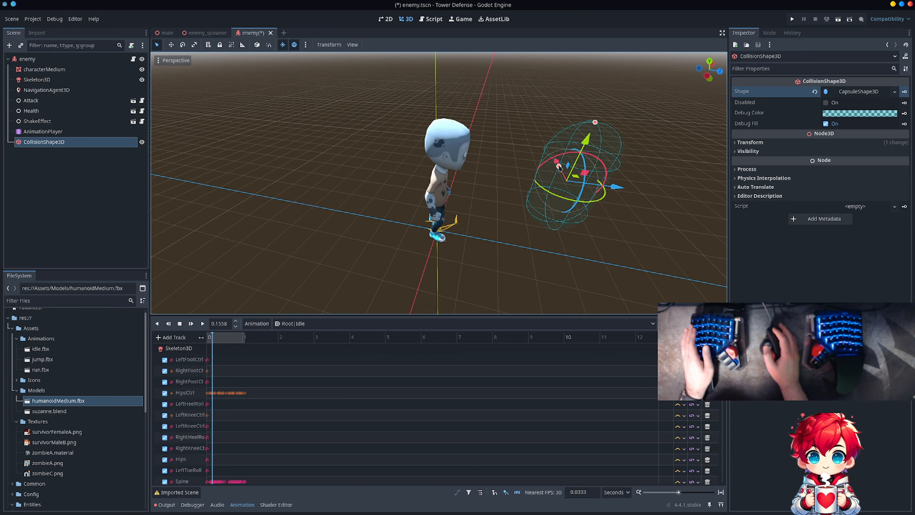
drag(559, 167, 614, 83)
drag(597, 177, 493, 154)
middle_drag(494, 154, 468, 199)
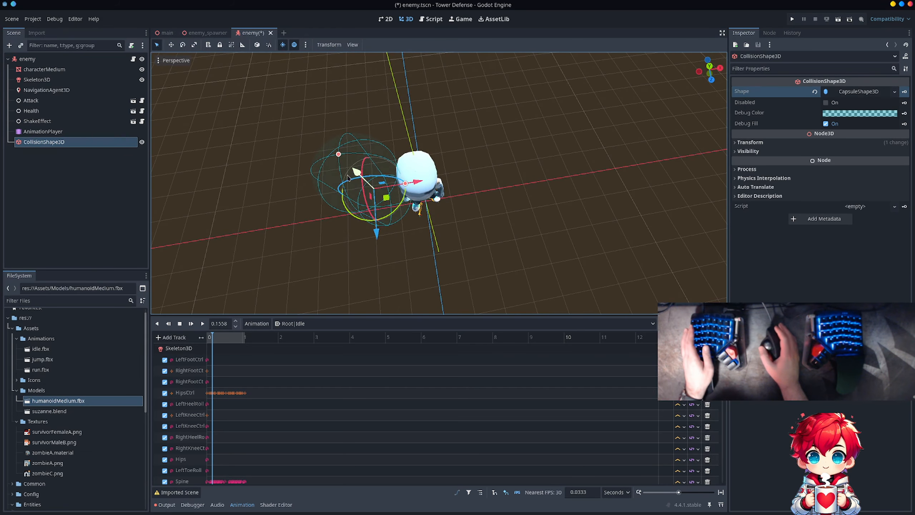
- Split the 3D view into two viewports with left and top orthogonal views, and centre the collision capsule horizontally on the zombie
click(351, 45)
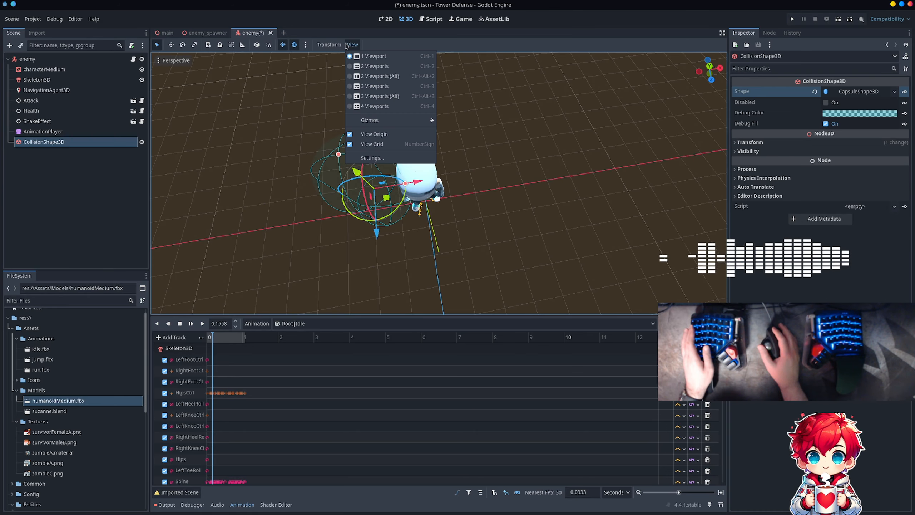
click(364, 69)
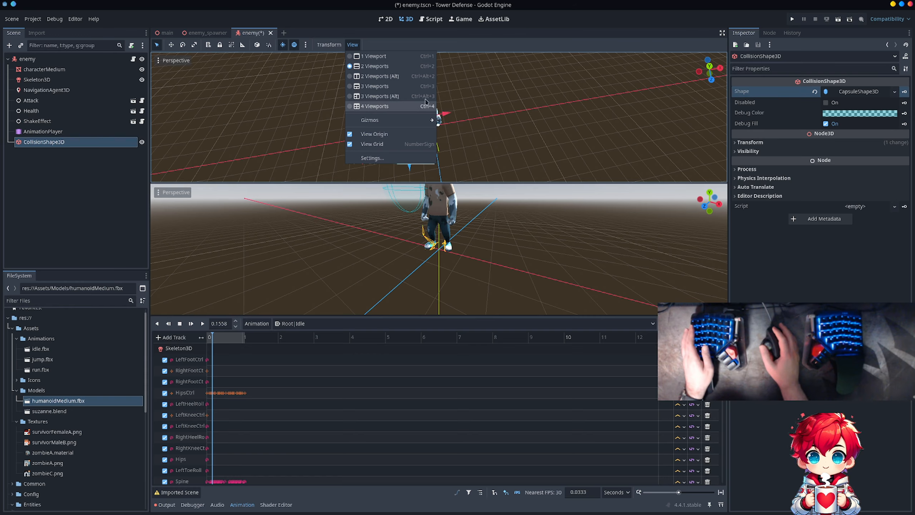
click(503, 32)
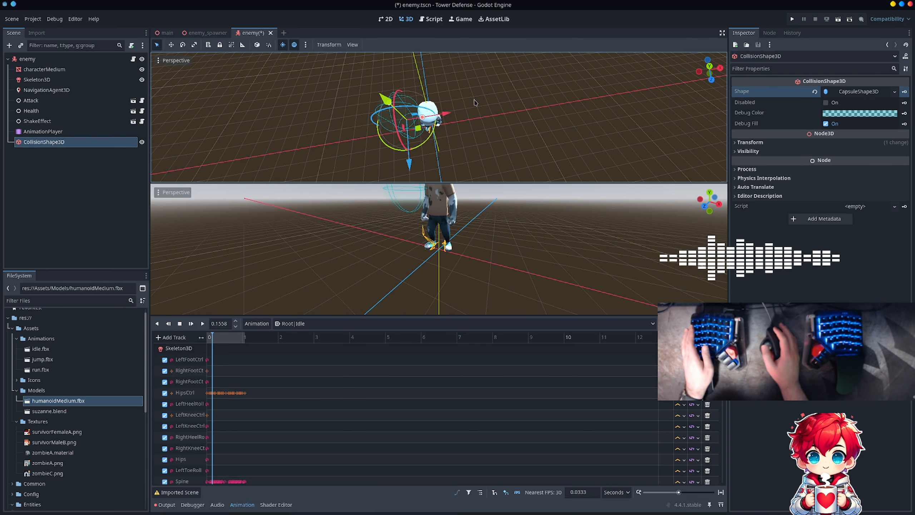
click(699, 72)
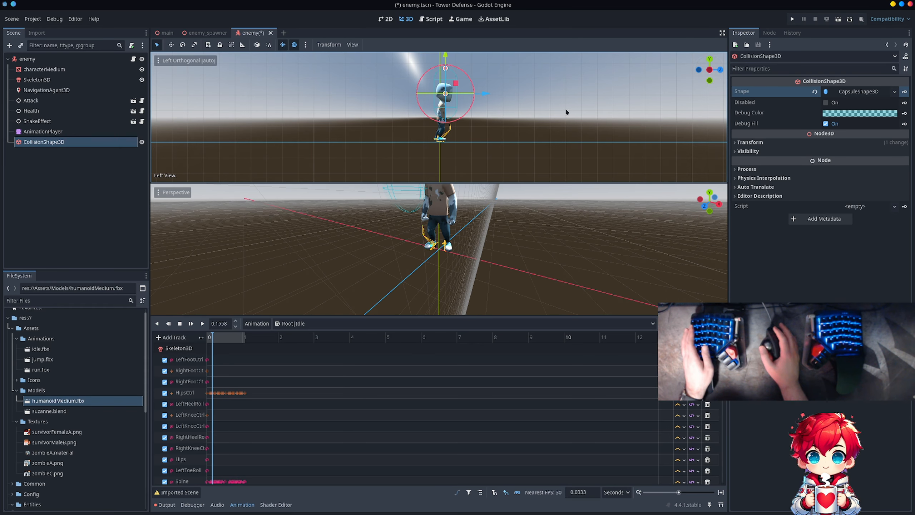
scroll(565, 112, up, 4)
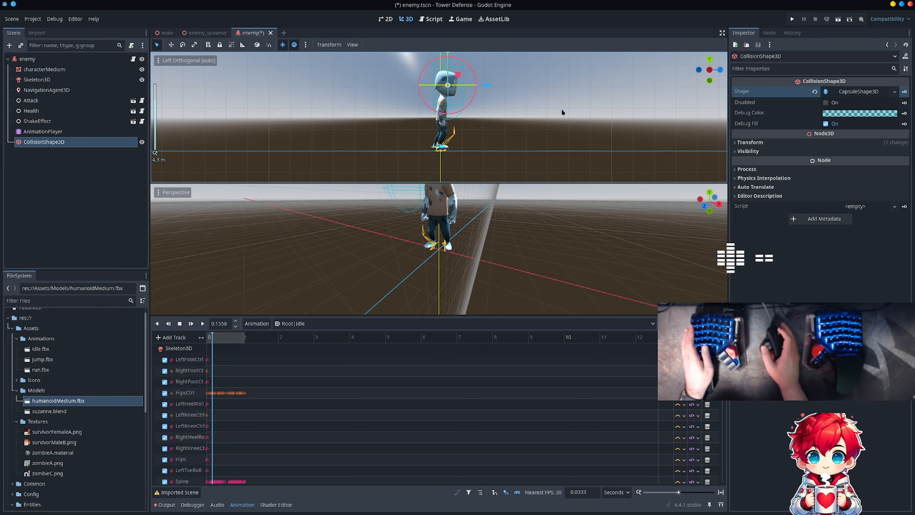
click(709, 192)
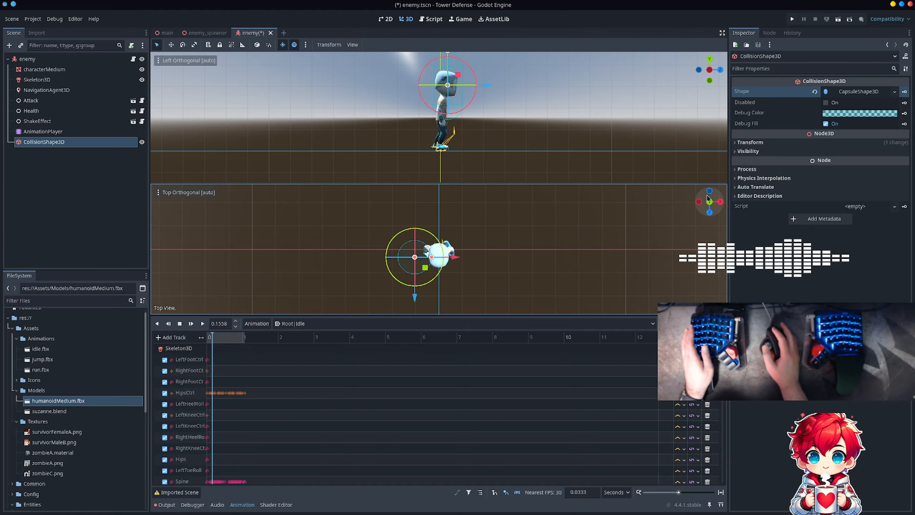
drag(459, 260, 483, 254)
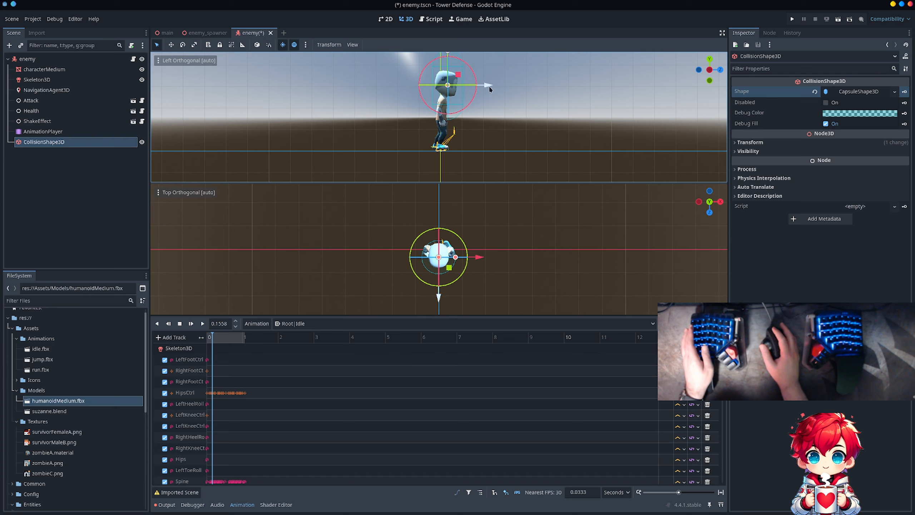
drag(489, 86, 485, 85)
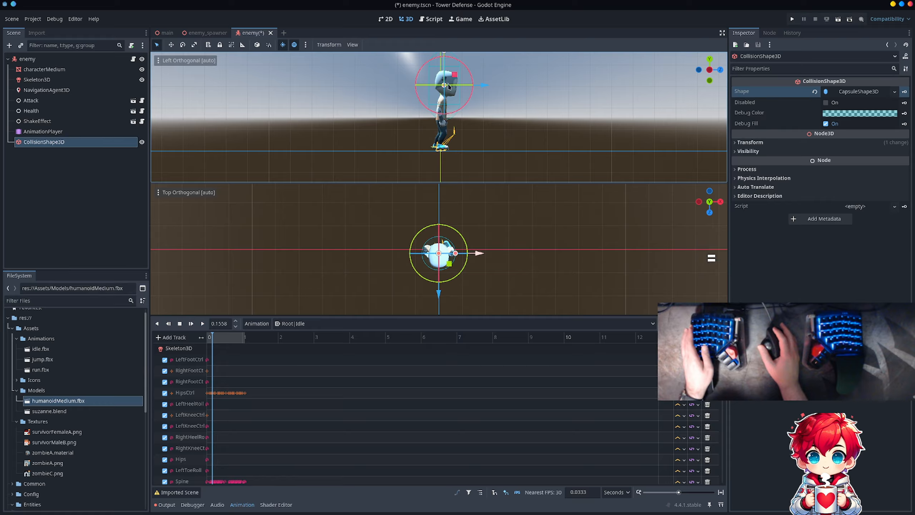
- Lower the collision capsule over the zombie's body, adjust its height to fit, and save the enemy scene
middle_drag(519, 158, 444, 162)
scroll(444, 161, down, 5)
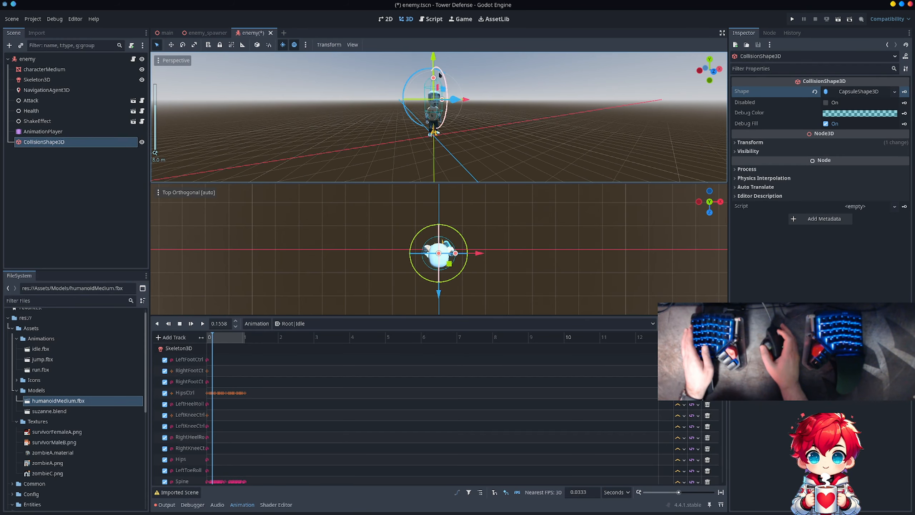
drag(434, 64, 432, 80)
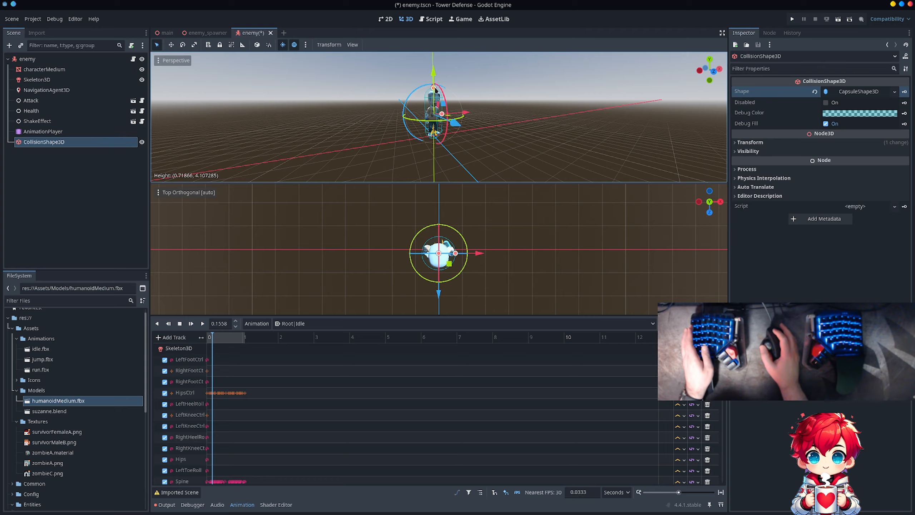
middle_drag(340, 124, 471, 103)
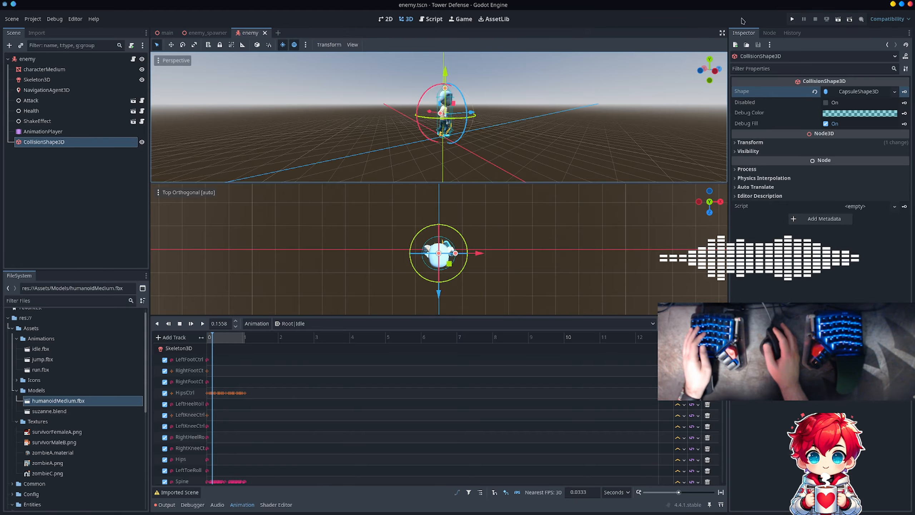
- Run the project and place three obstacles across the first enemy's path to the magenta target
click(791, 19)
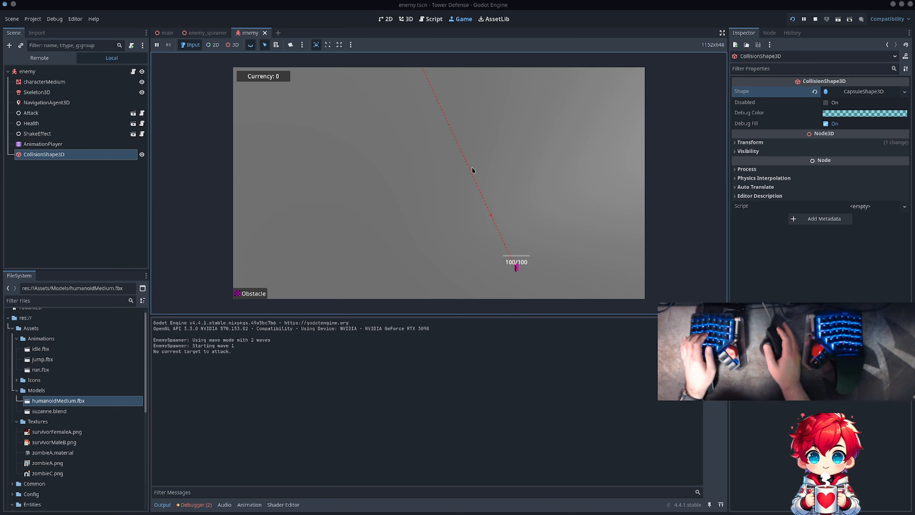
click(263, 296)
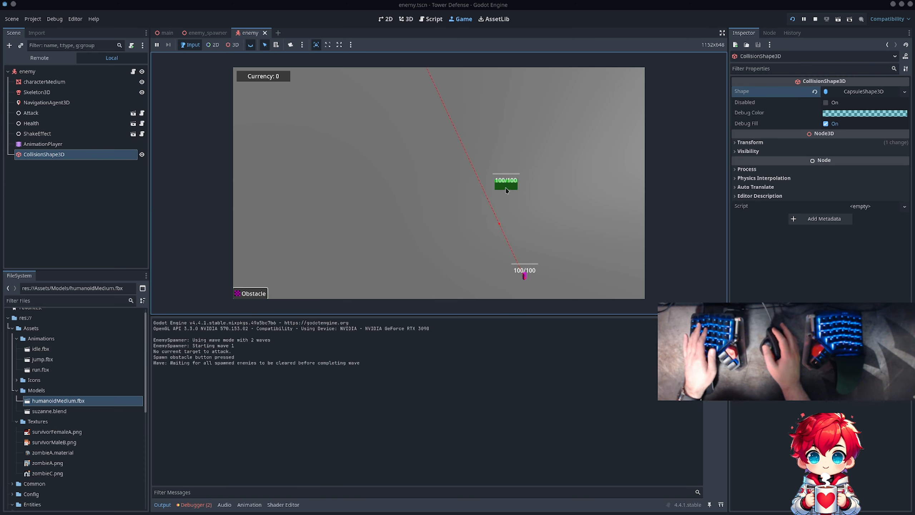
click(263, 293)
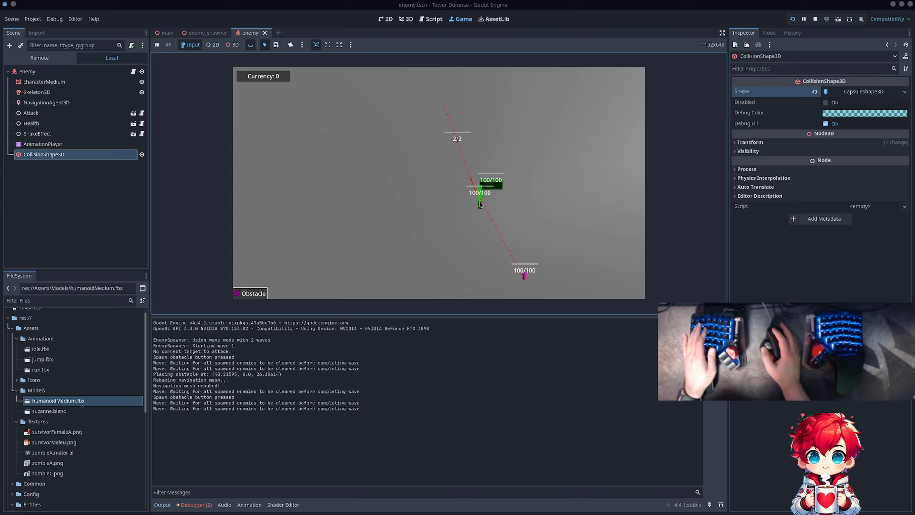
click(480, 204)
click(248, 294)
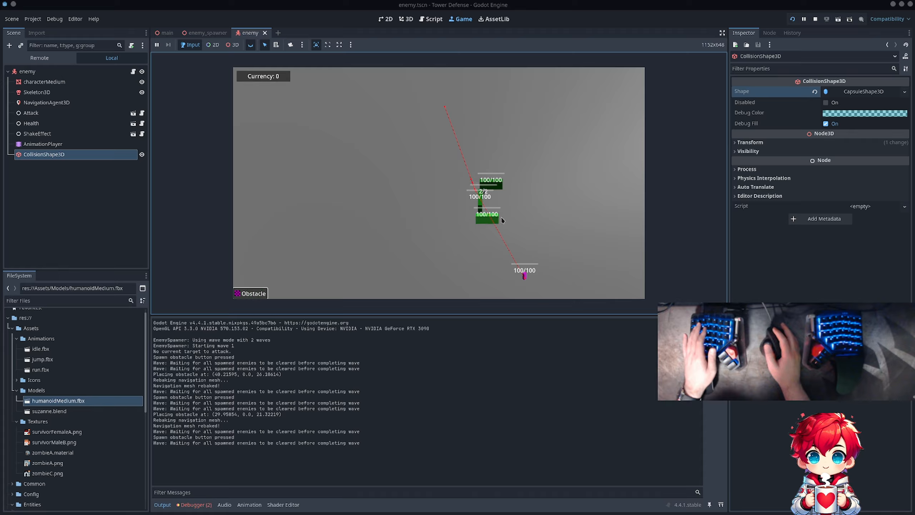
click(502, 218)
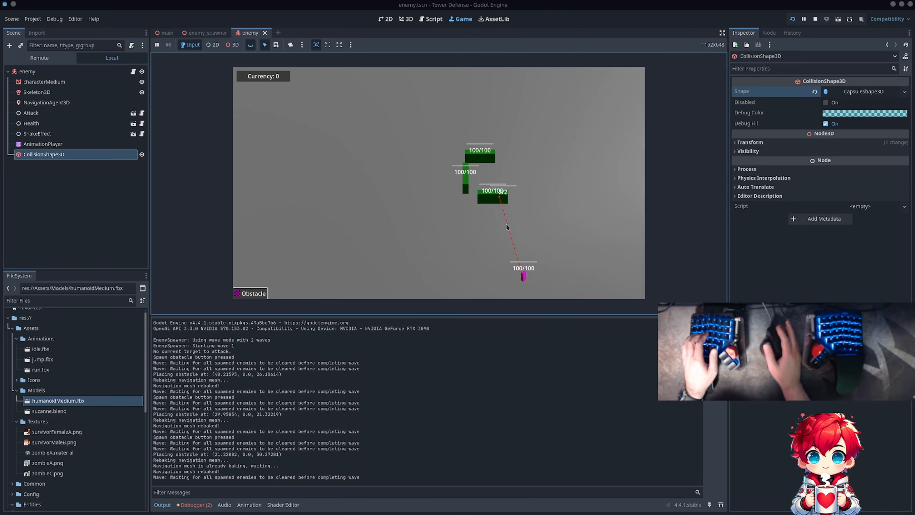
- Test hit detection by attacking the first enemy until it dies beside the magenta target
click(482, 199)
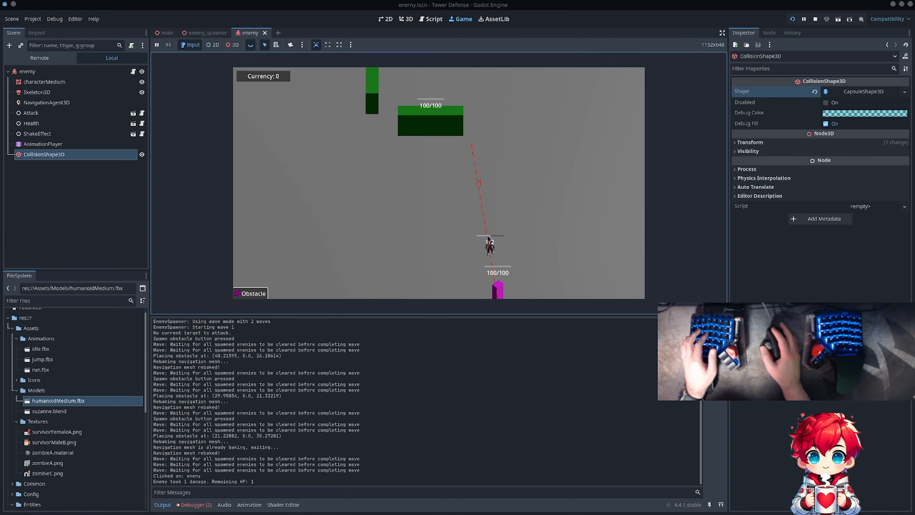
scroll(505, 240, up, 5)
key(d)
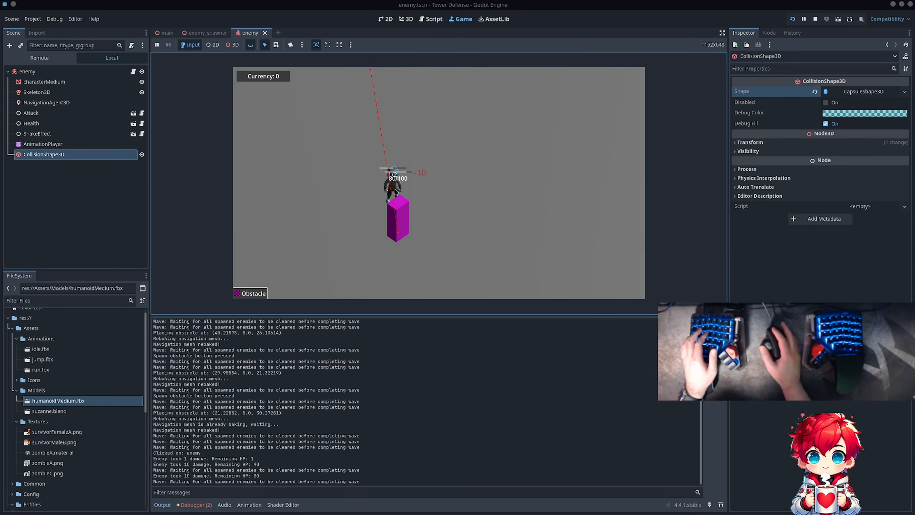
click(395, 191)
- Place three more obstacles to the right of the existing ones, two vertical and one horizontal above them
key(w)
key(a)
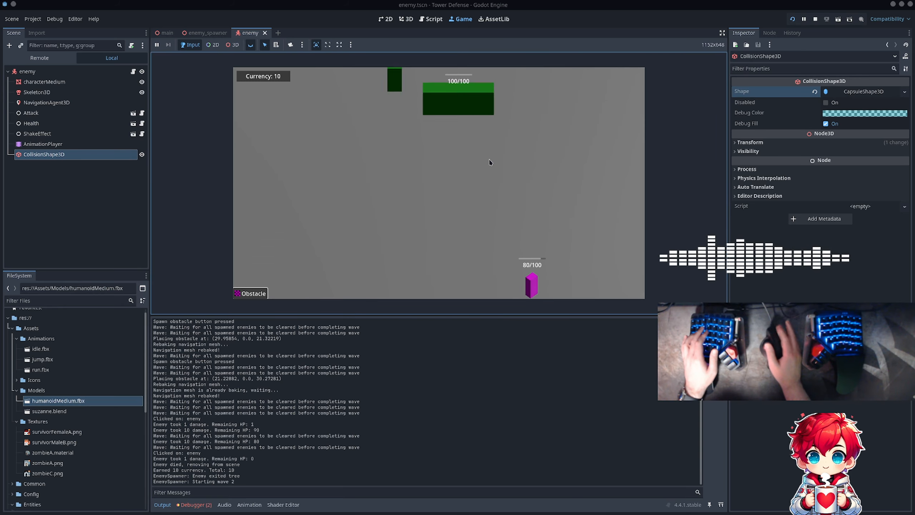
scroll(490, 163, down, 5)
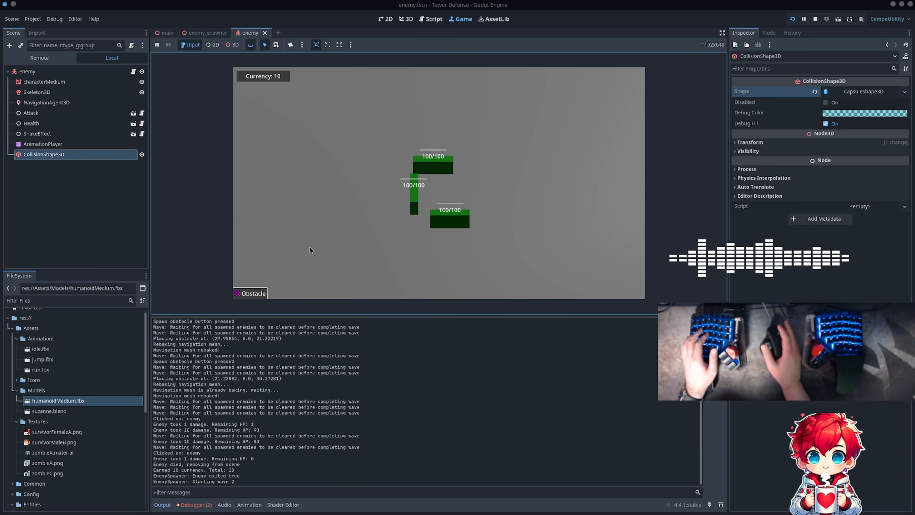
click(252, 293)
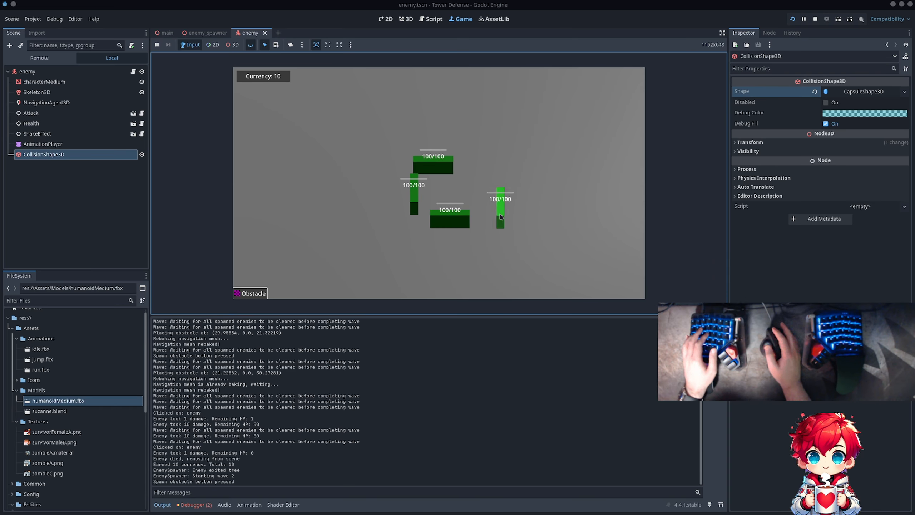
click(502, 216)
click(259, 295)
click(500, 177)
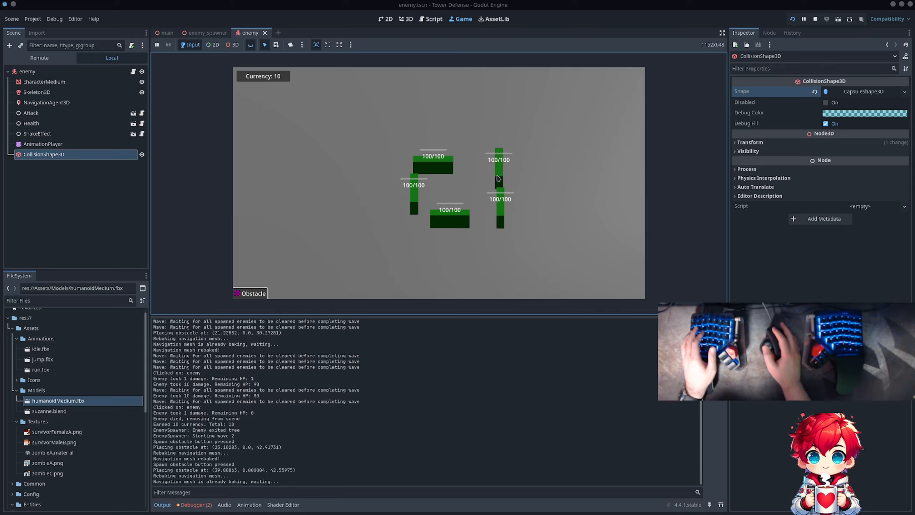
click(248, 293)
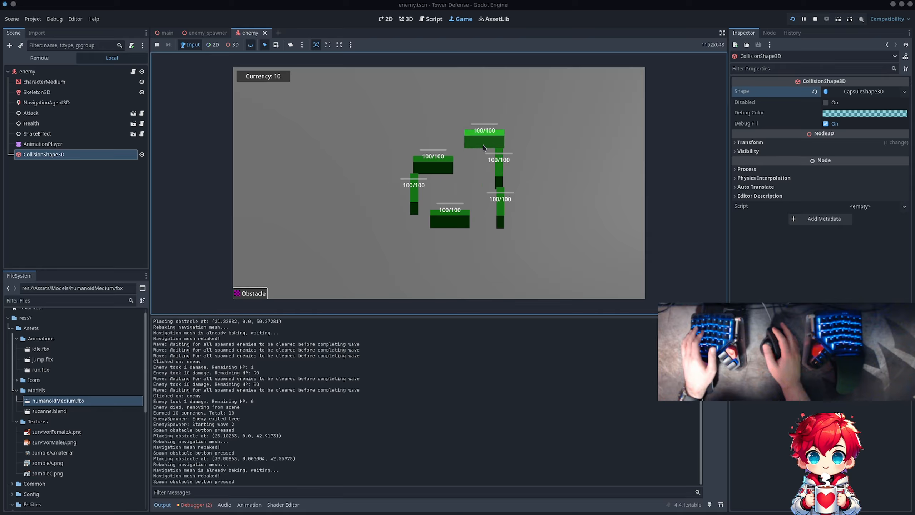
click(472, 148)
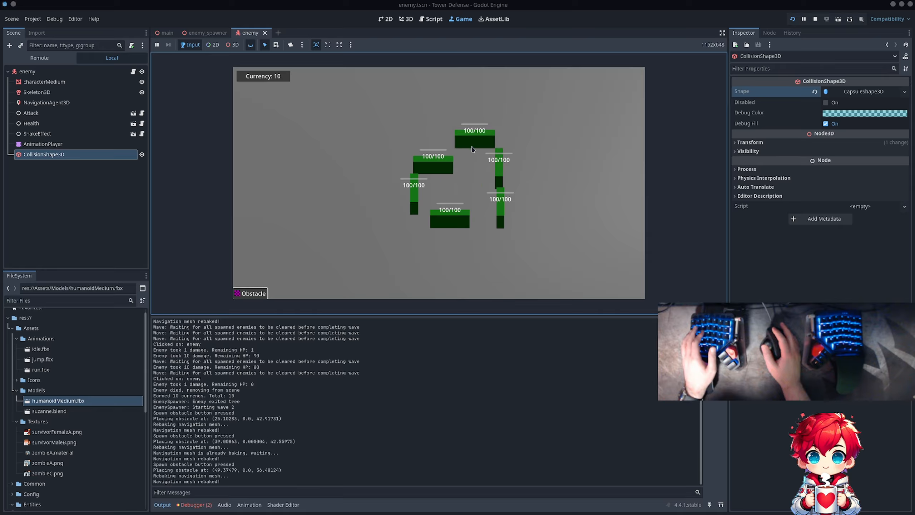
- Extend the lower obstacle row leftward with three more horizontal obstacles to reroute the second wave's enemies
click(254, 293)
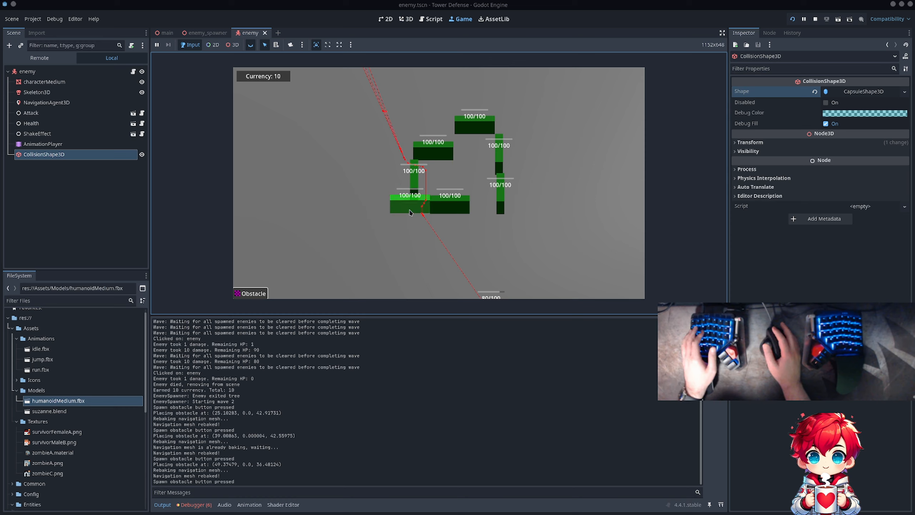
click(410, 212)
click(248, 297)
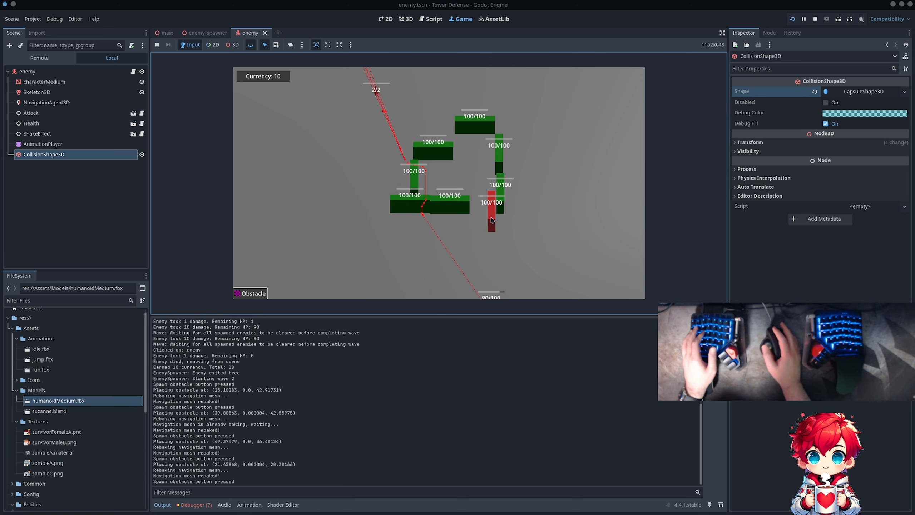
click(376, 222)
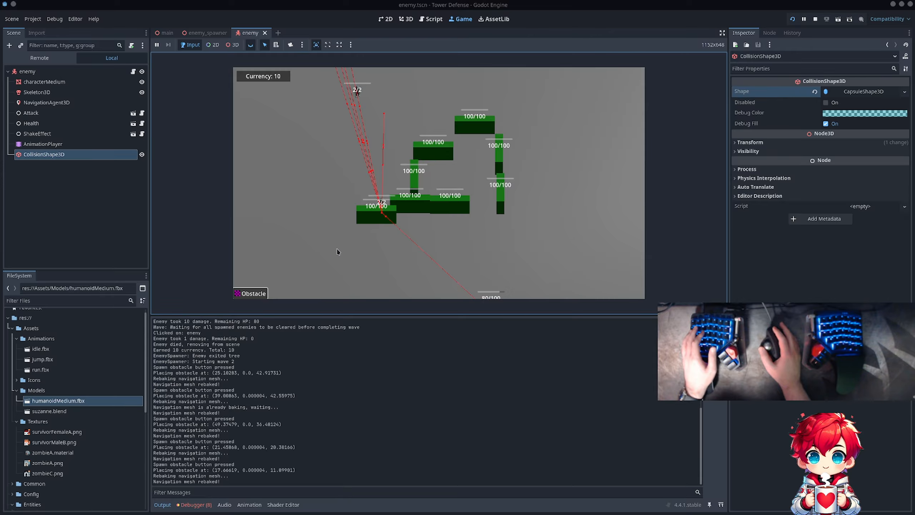
click(252, 294)
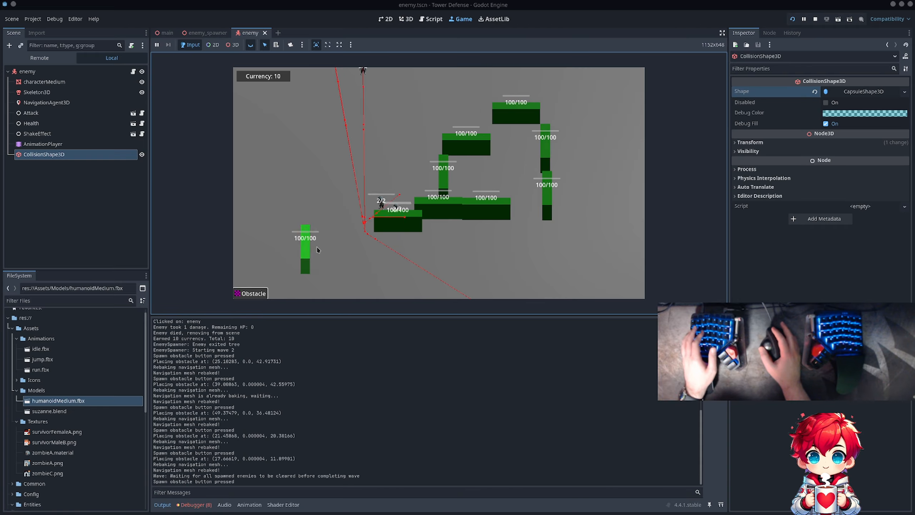
click(356, 248)
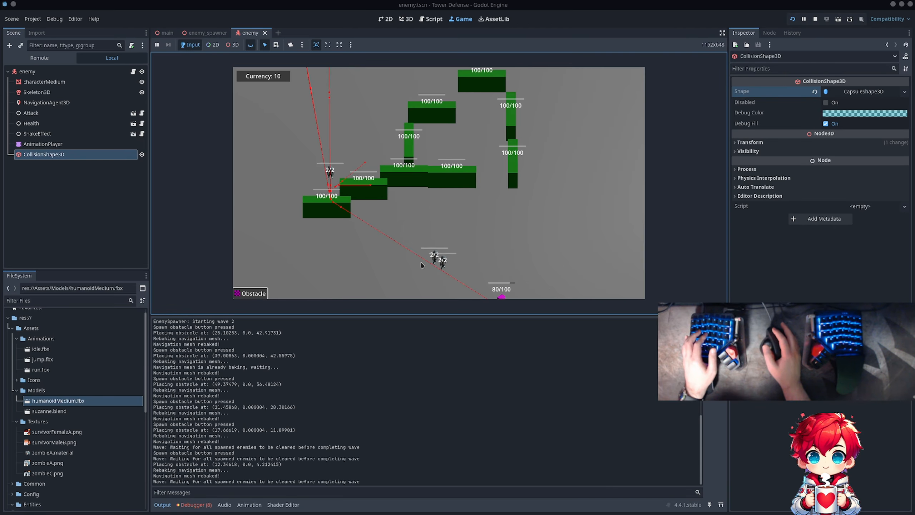
- Follow the second wave to the magenta target and attack the enemies there to test their collision capsules
click(437, 257)
key(s)
key(d)
click(436, 249)
click(435, 250)
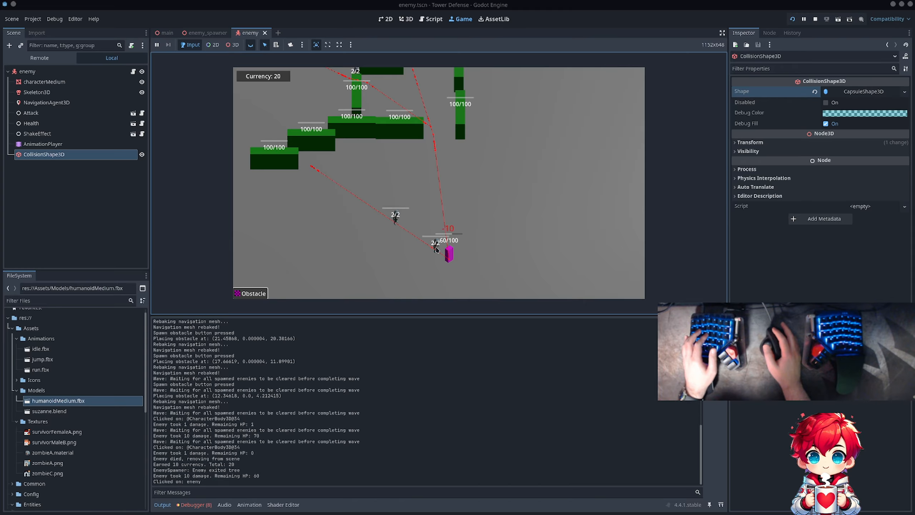
click(436, 250)
click(437, 249)
click(437, 248)
click(438, 248)
click(439, 246)
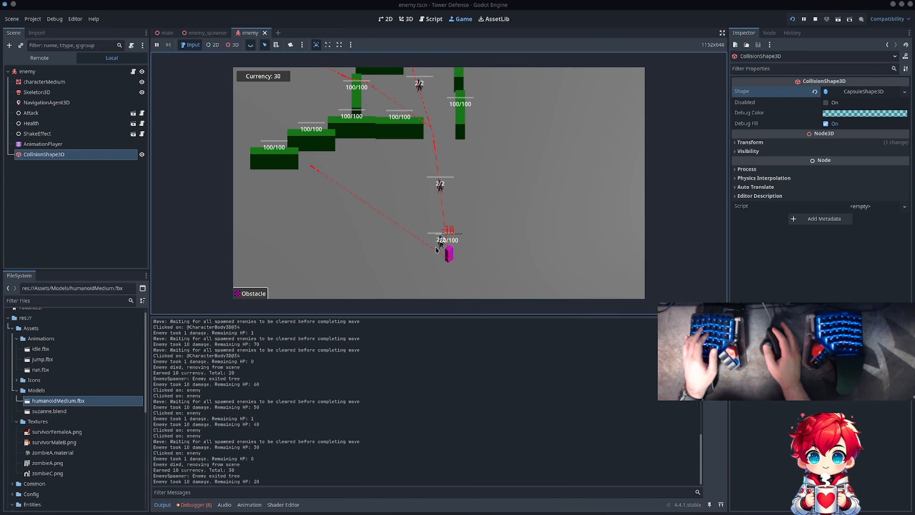
click(441, 245)
click(442, 246)
click(443, 244)
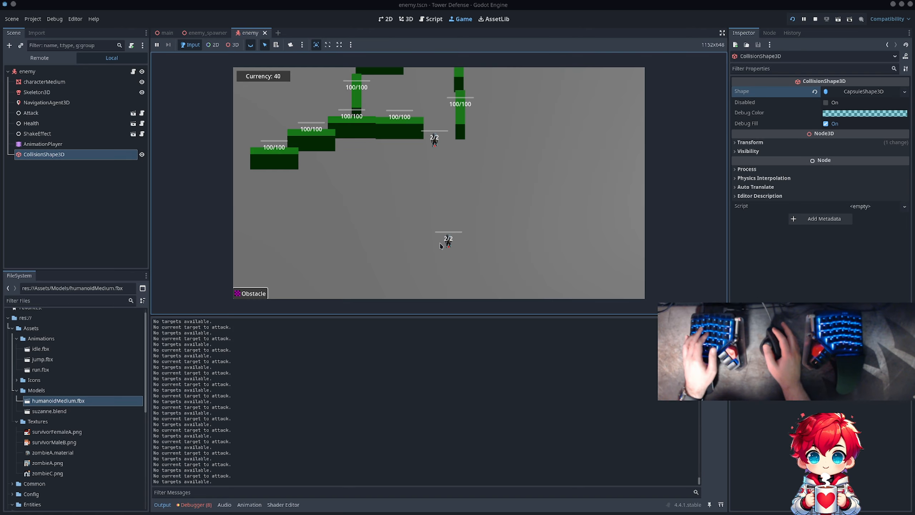
- Place two horizontal obstacles side by side just above the lower enemy and stop the running game
key(1)
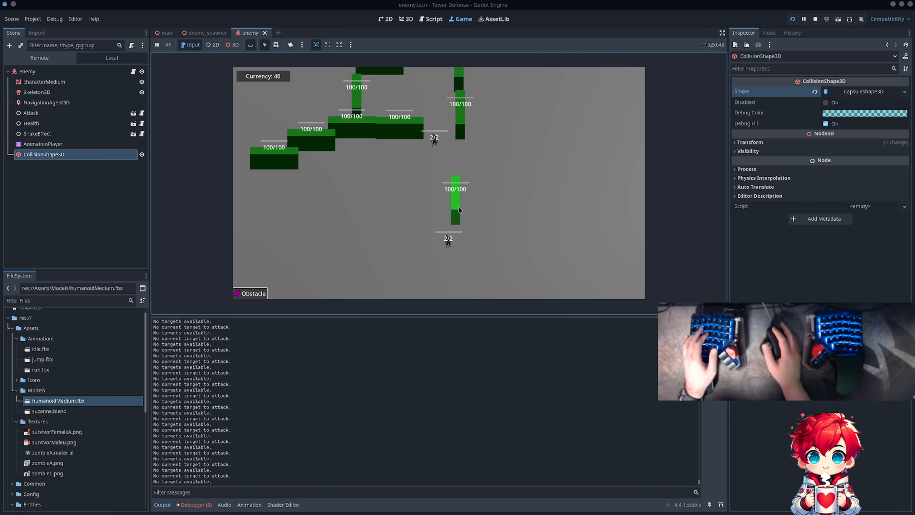
click(466, 211)
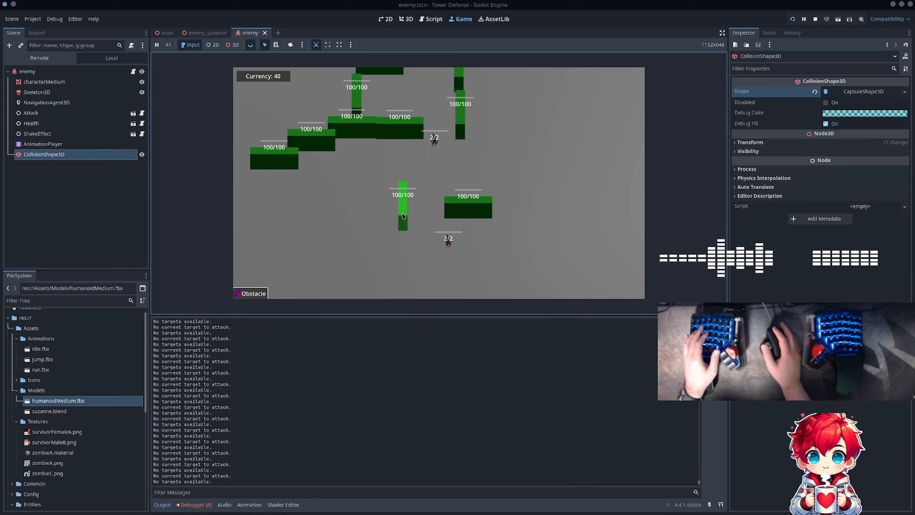
click(417, 197)
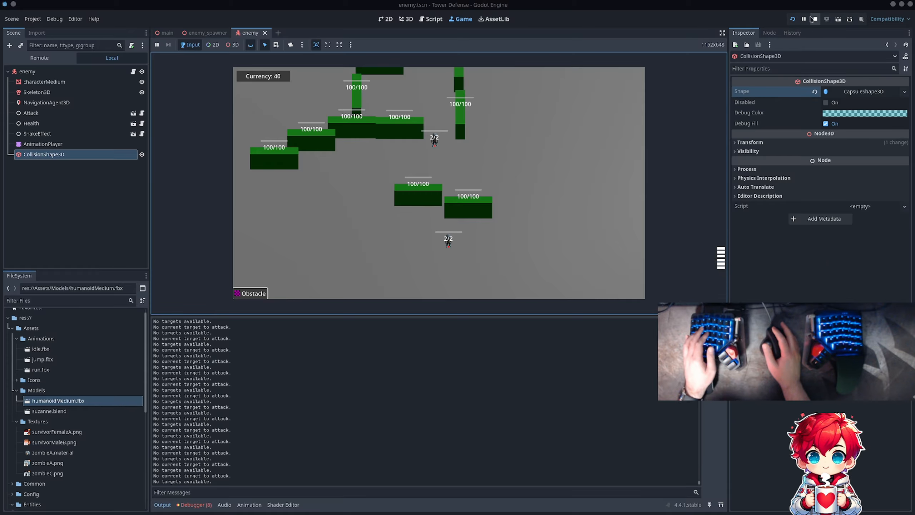
click(814, 19)
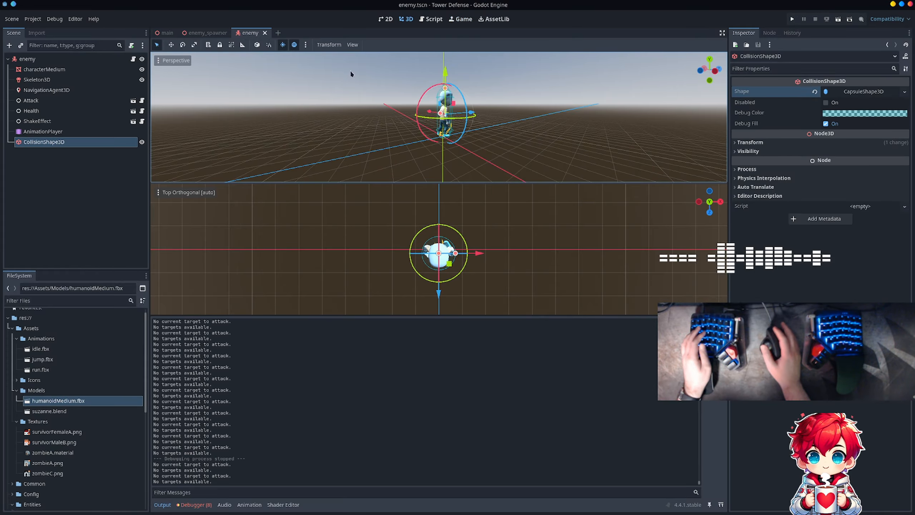
- Switch to the tower-defense project in Visual Studio Code and retry its connection to the GDScript language server
key(alt+Tab)
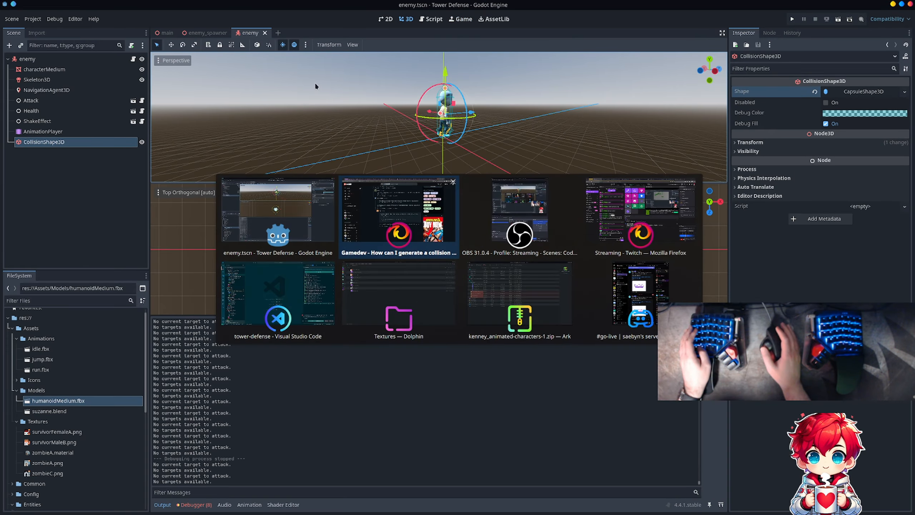
key(Tab)
key(Tab)
key(Tab)
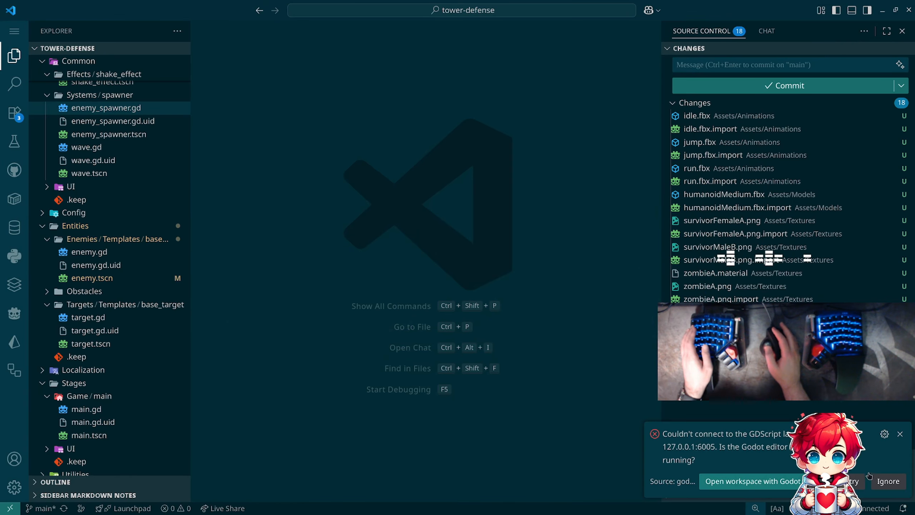
click(853, 485)
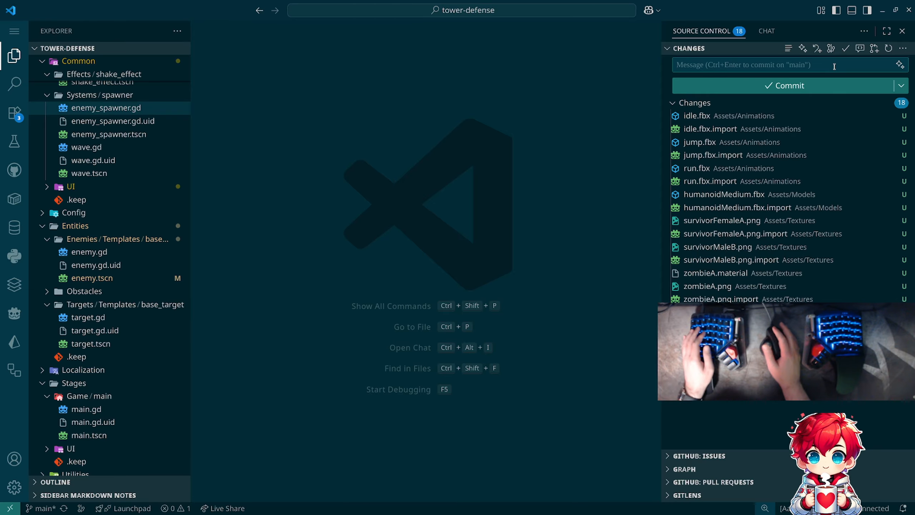
- Commit all pending changes with the message "Add zombies" and sync the commit to the remote
text(Add zombie)
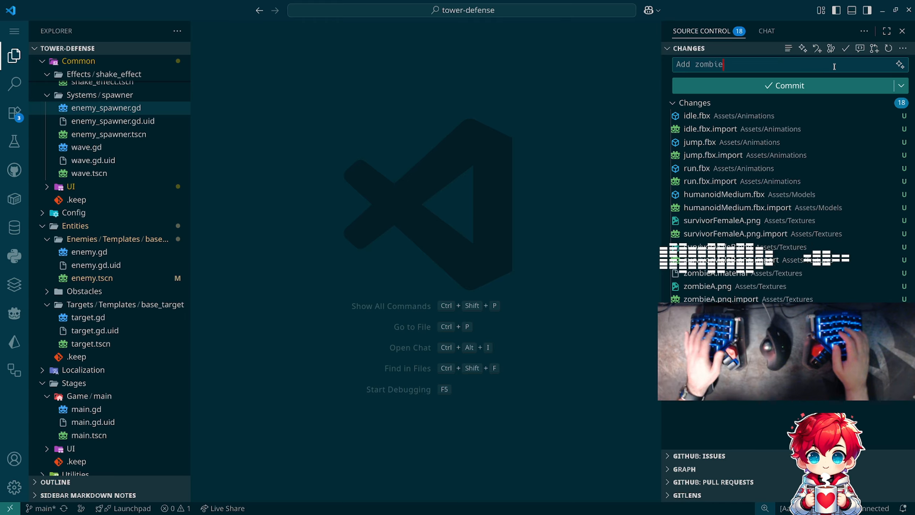
text(s)
key(ctrl+Return)
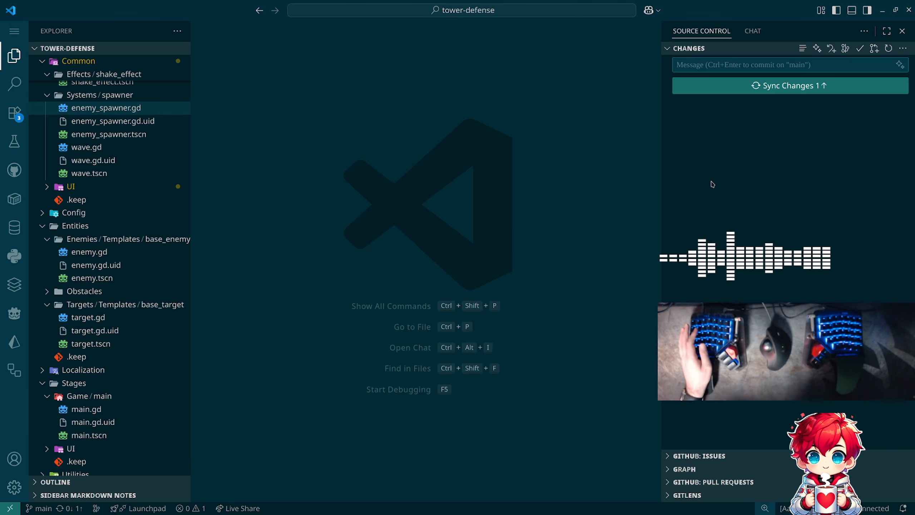
click(749, 92)
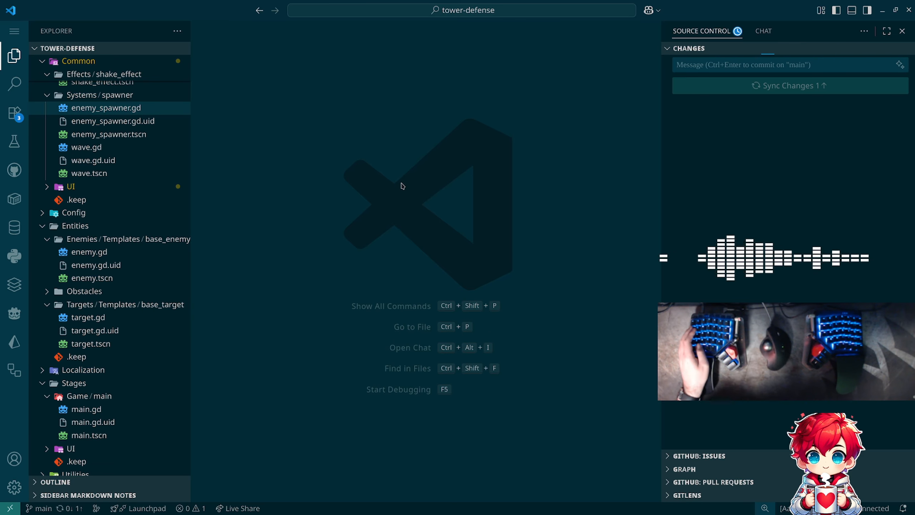
- Switch back to the Godot editor and show the enemy scene in a single viewport, viewed from the character's front
key(alt+Tab)
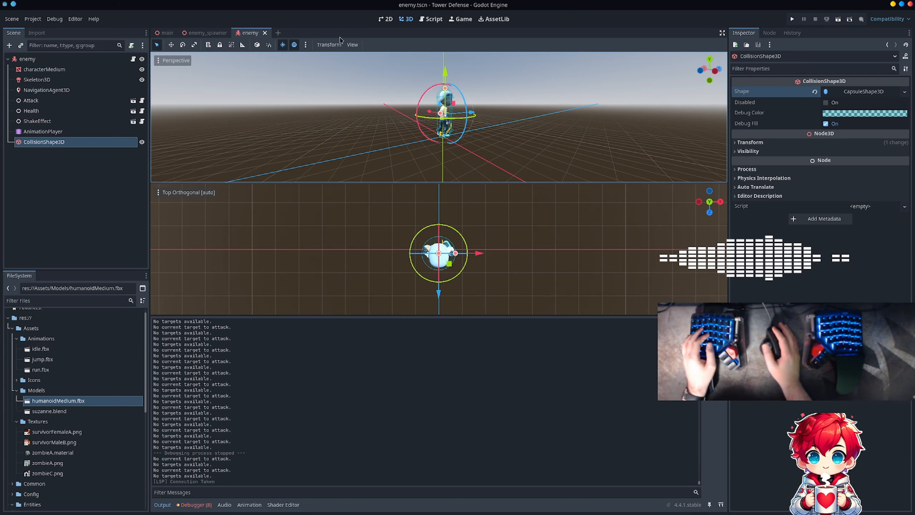
click(353, 44)
click(372, 56)
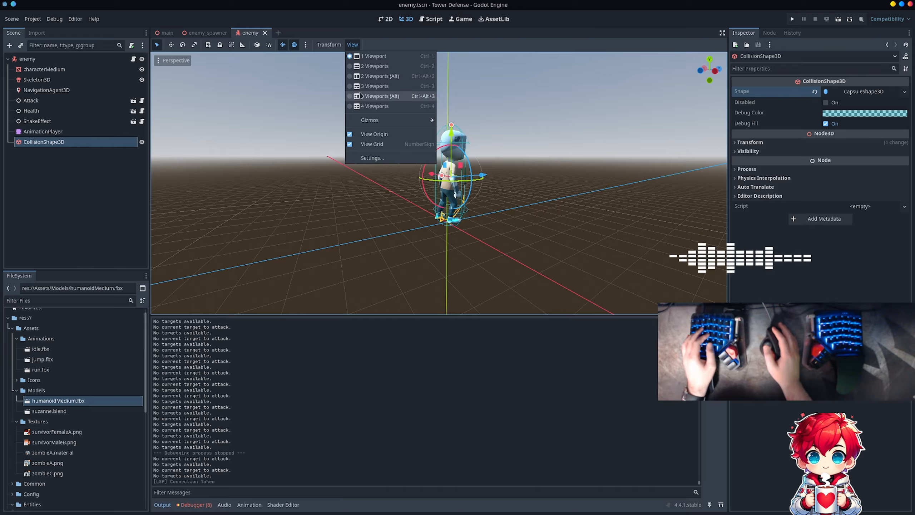
click(501, 99)
middle_drag(501, 100, 352, 140)
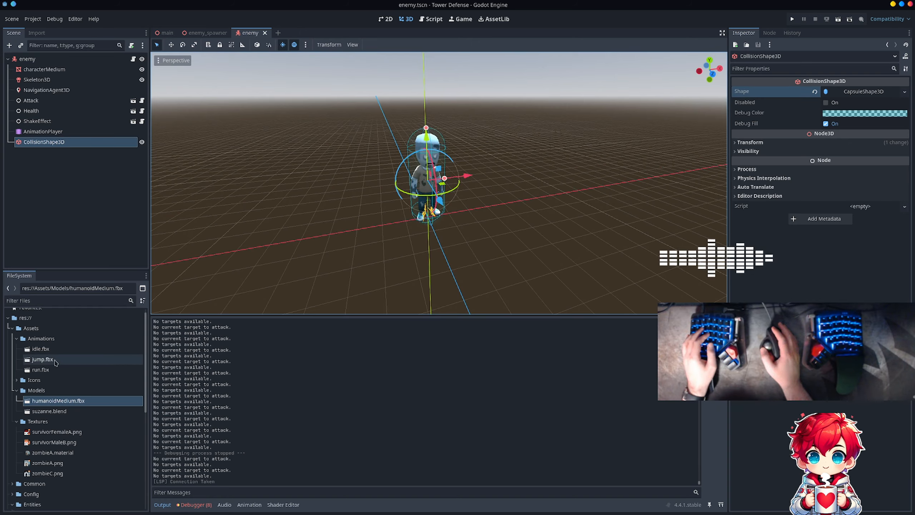
- Try instancing run.fbx as a child of the enemy root node, and delete the instance
click(53, 370)
drag(51, 371, 72, 147)
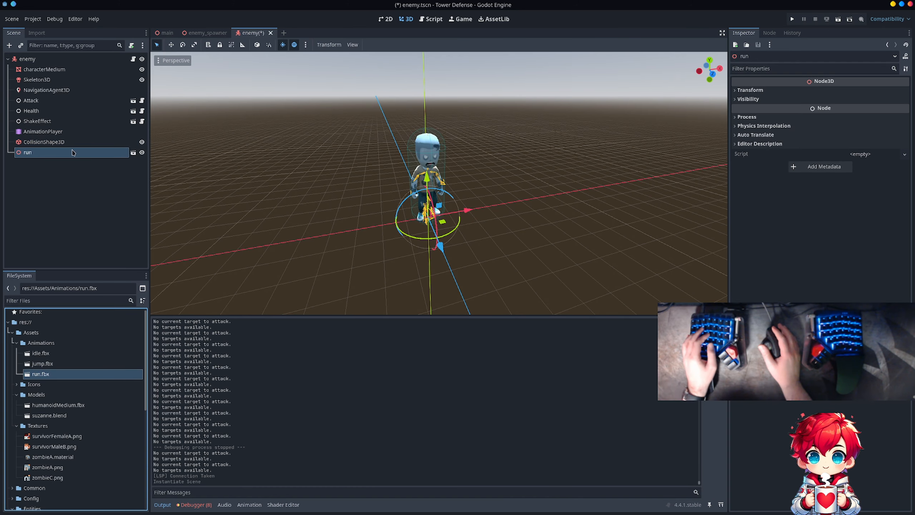
double_click(73, 153)
key(Escape)
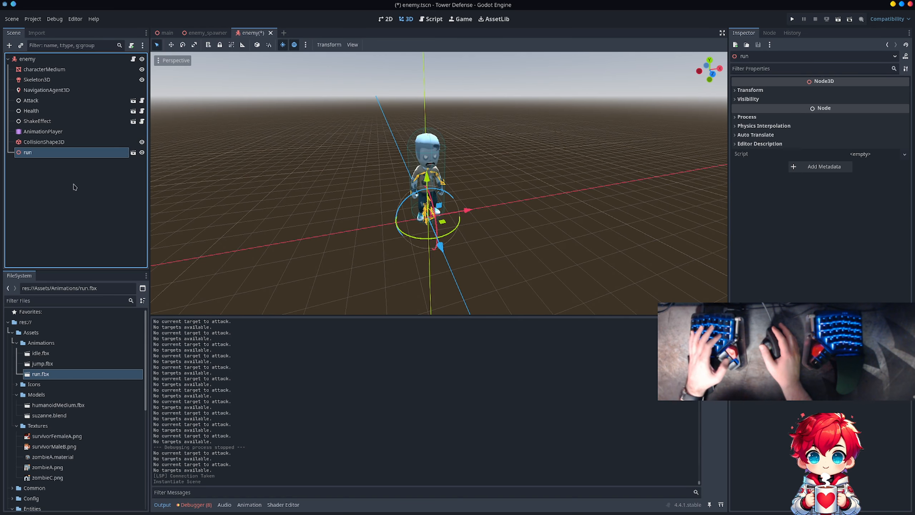
key(Delete)
key(Return)
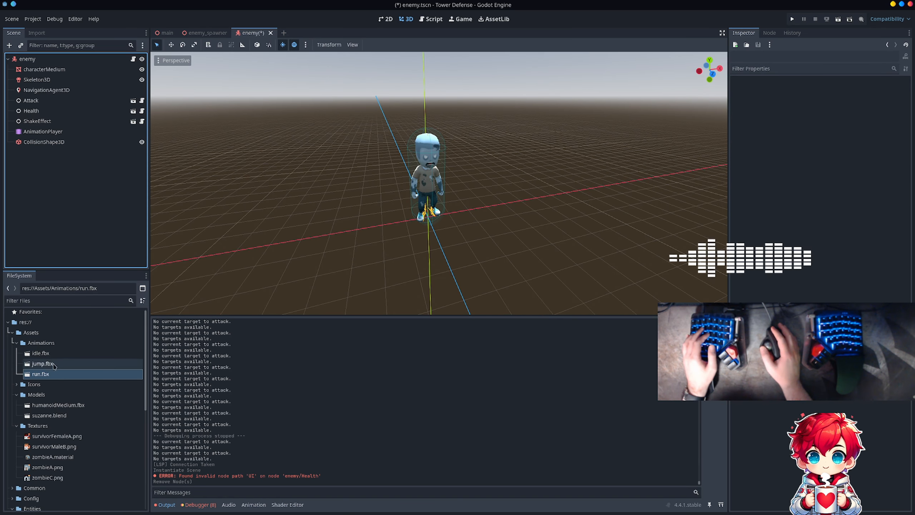
- Open the advanced import settings of run.fbx and enable importing its nodes as skeleton bones
double_click(54, 374)
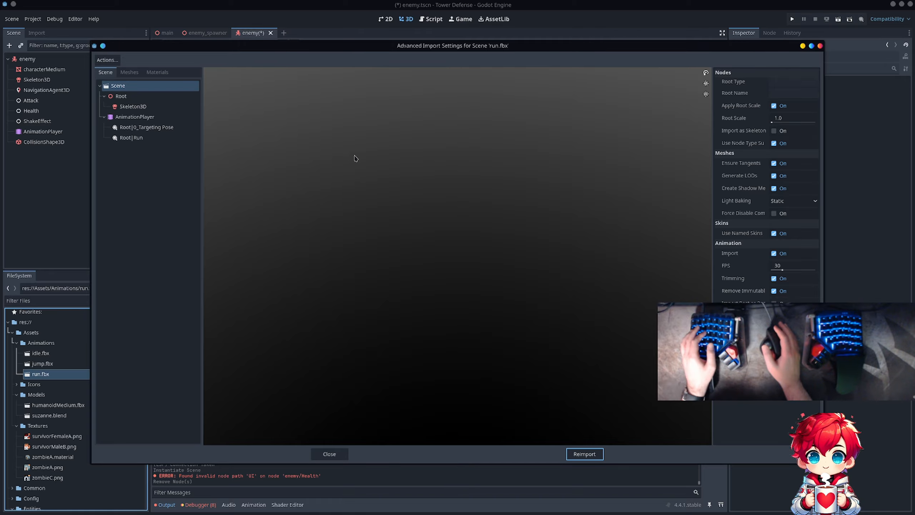
click(134, 97)
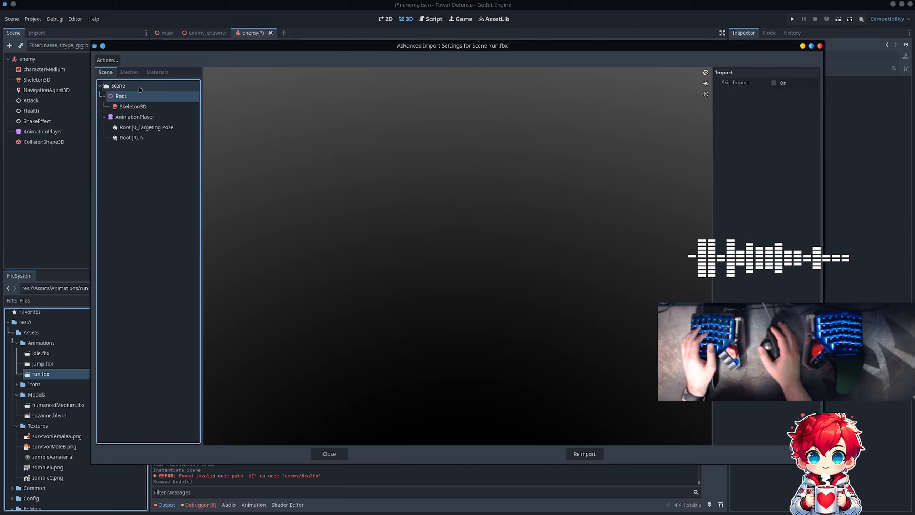
click(155, 87)
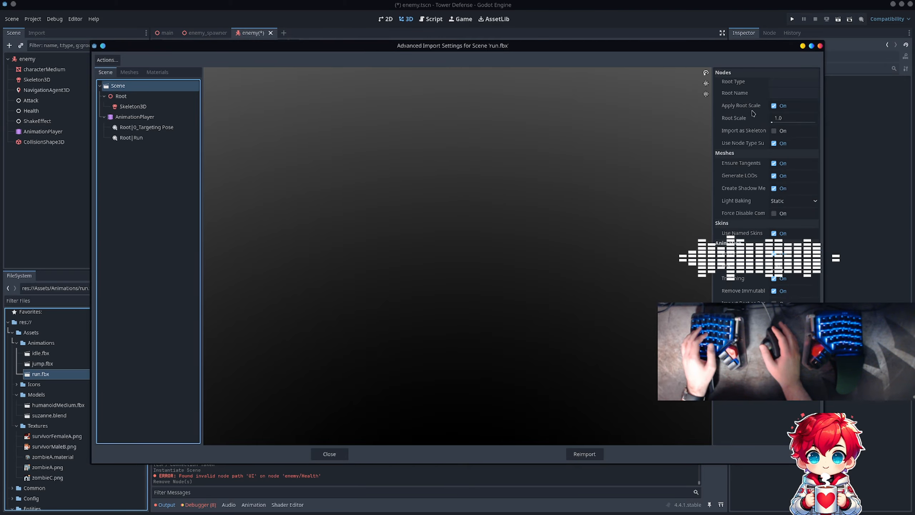
click(773, 130)
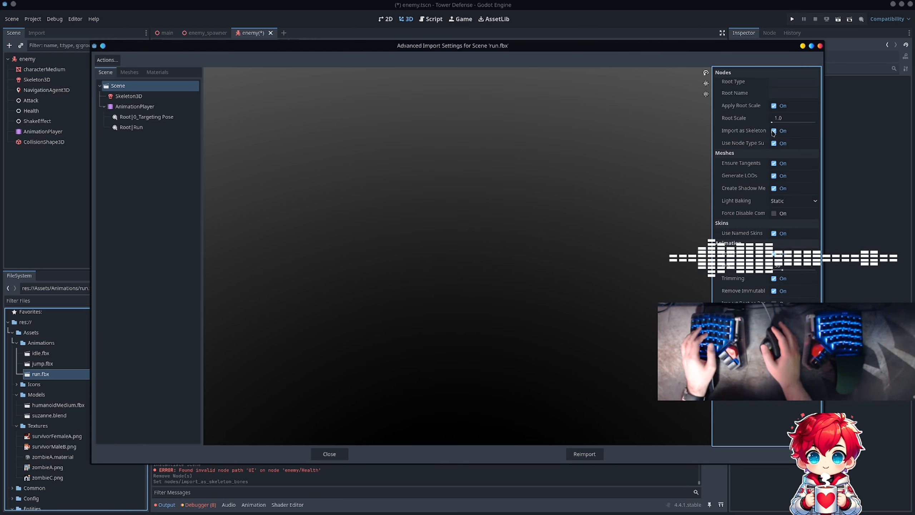
- Give the imported Skeleton3D a new BoneMap with a new SkeletonProfileHumanoid as its profile
click(145, 96)
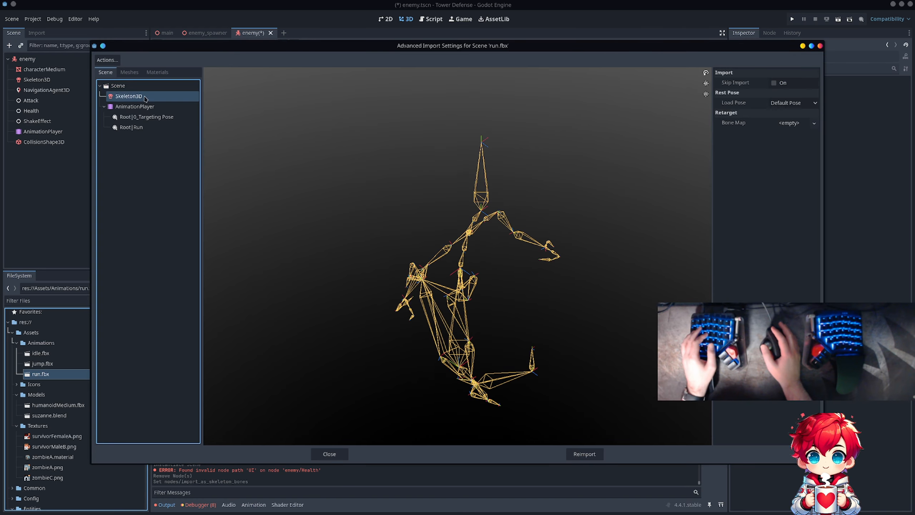
click(782, 104)
click(787, 105)
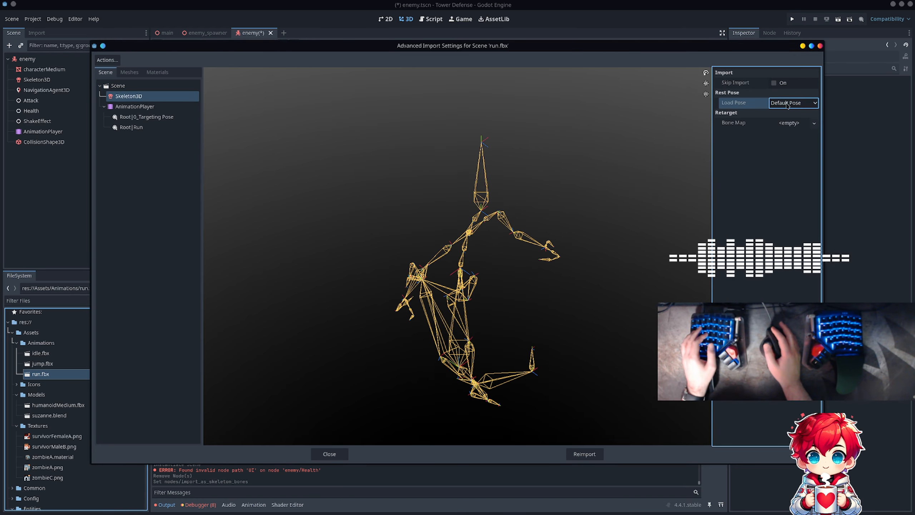
click(787, 124)
click(744, 138)
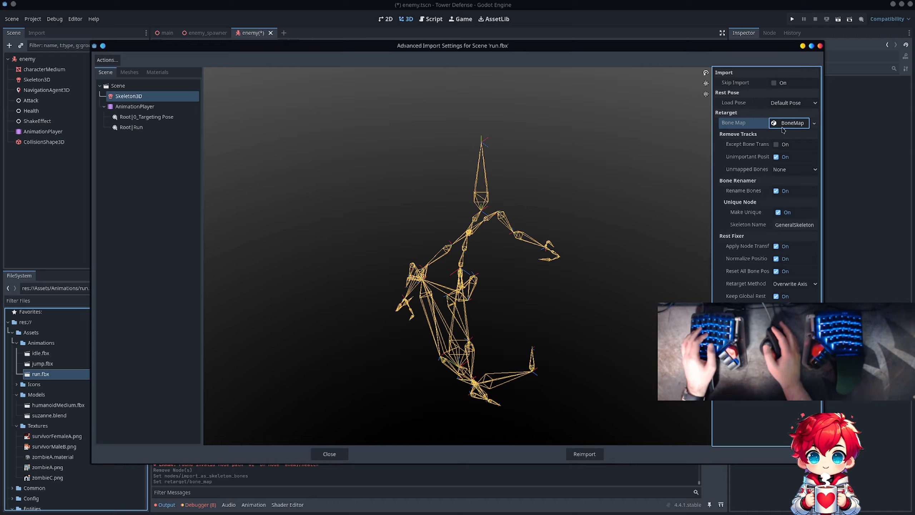
click(785, 136)
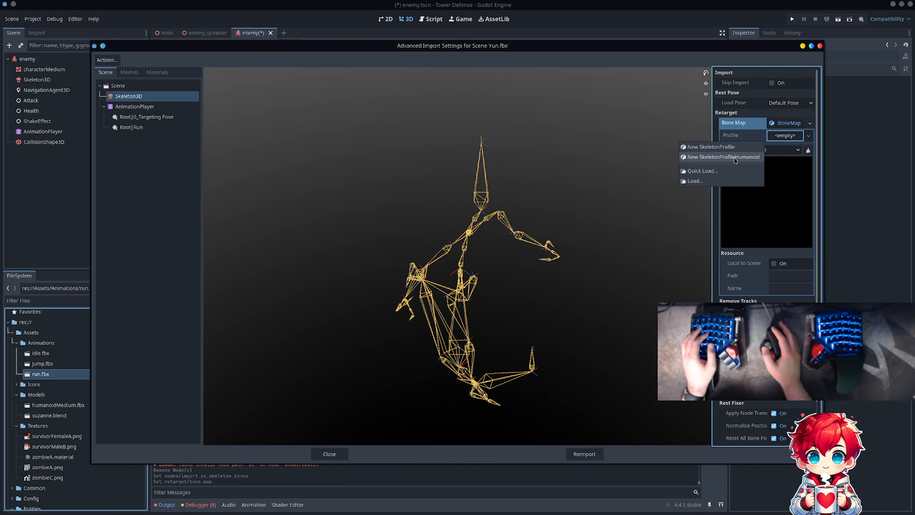
click(737, 159)
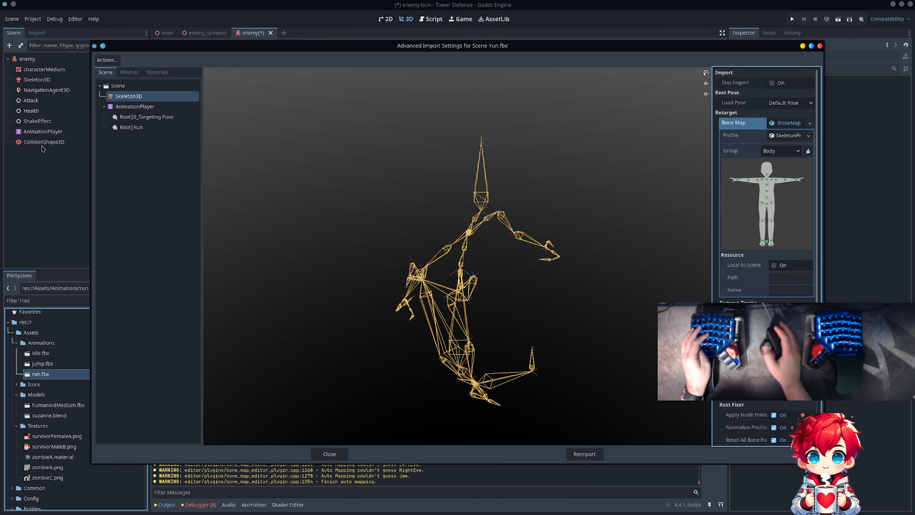
- Set the loop mode of the Root|Run animation to Linear
click(146, 116)
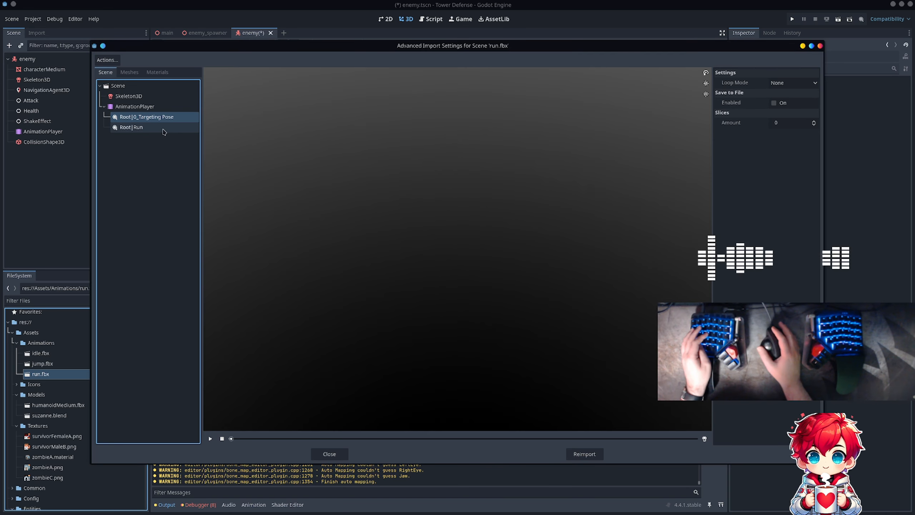
click(151, 129)
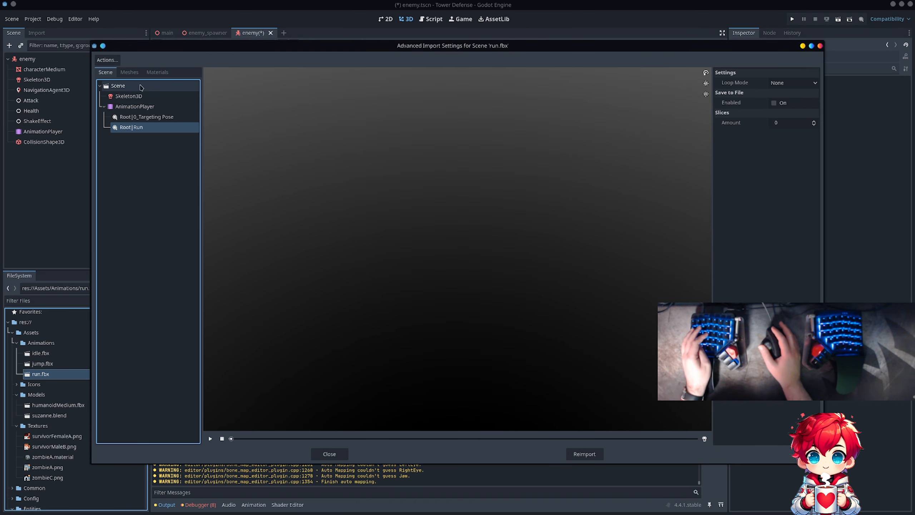
click(145, 97)
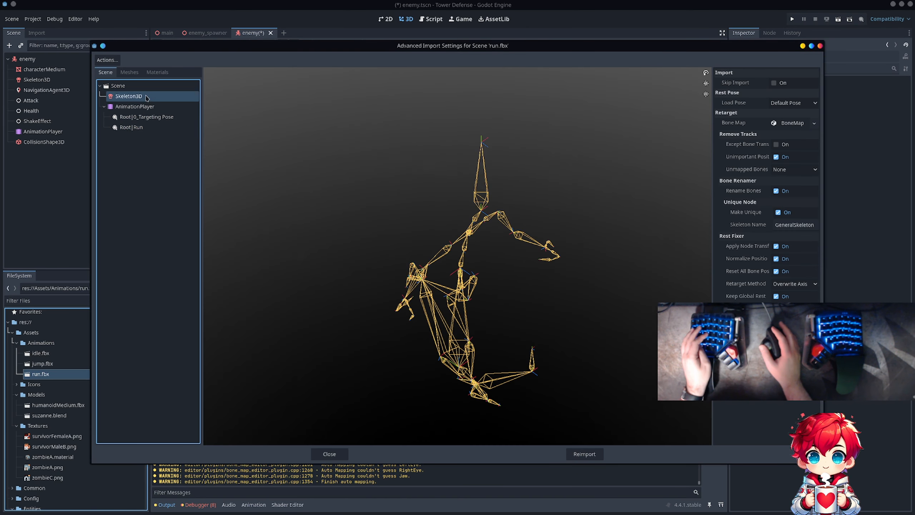
click(144, 127)
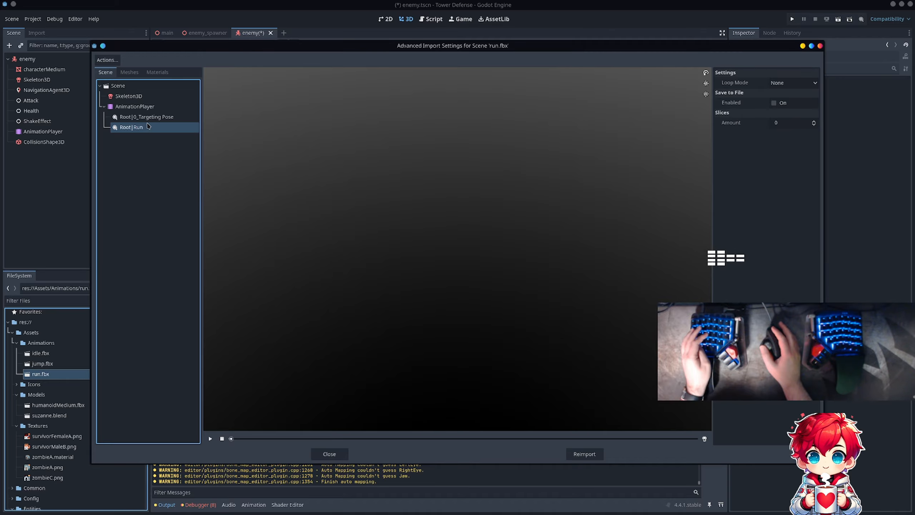
click(793, 83)
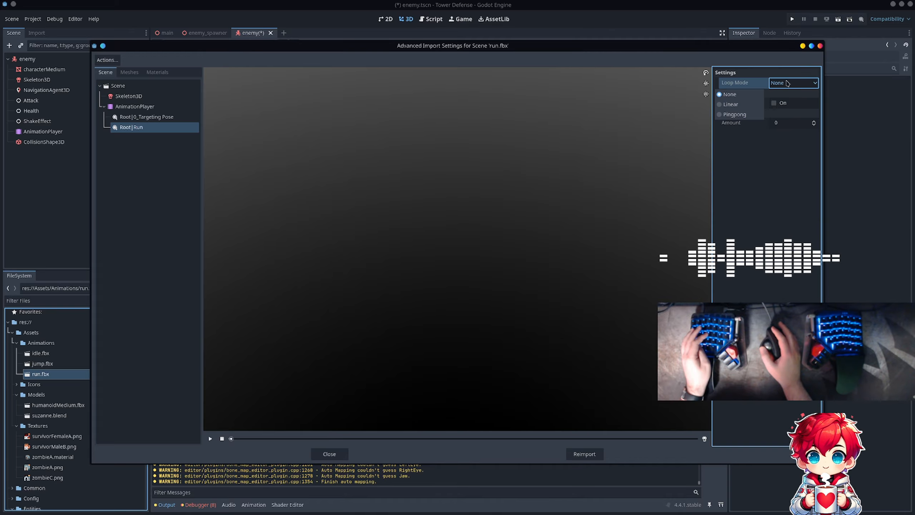
click(724, 104)
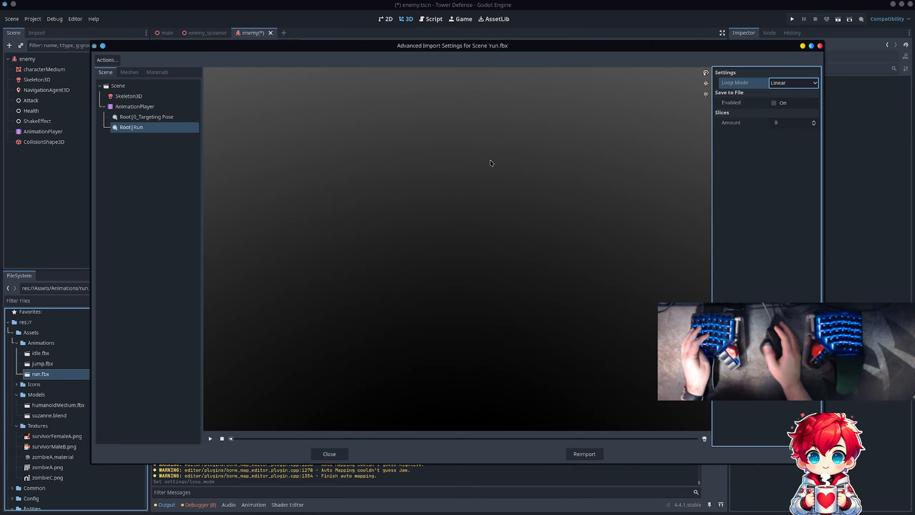
- Set the Skeleton3D's retarget option for unmapped bone tracks to Remove
click(132, 117)
click(135, 106)
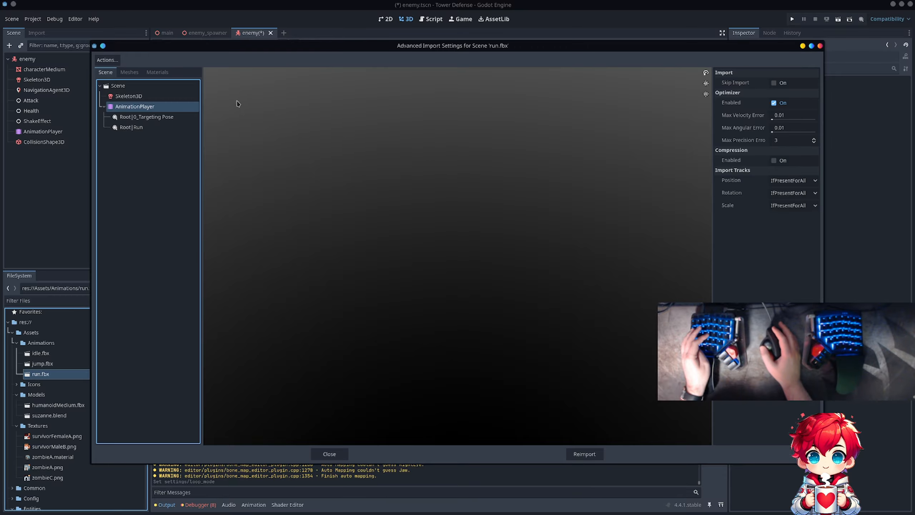
click(129, 95)
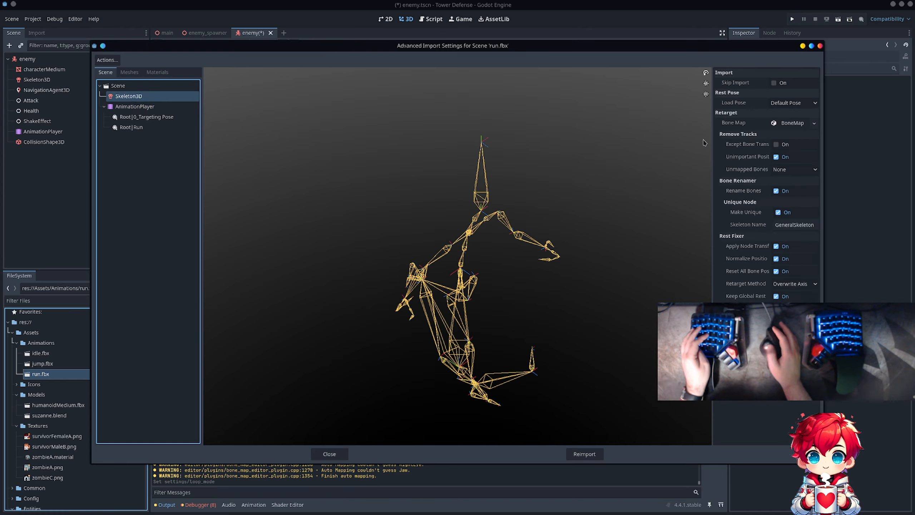
click(785, 176)
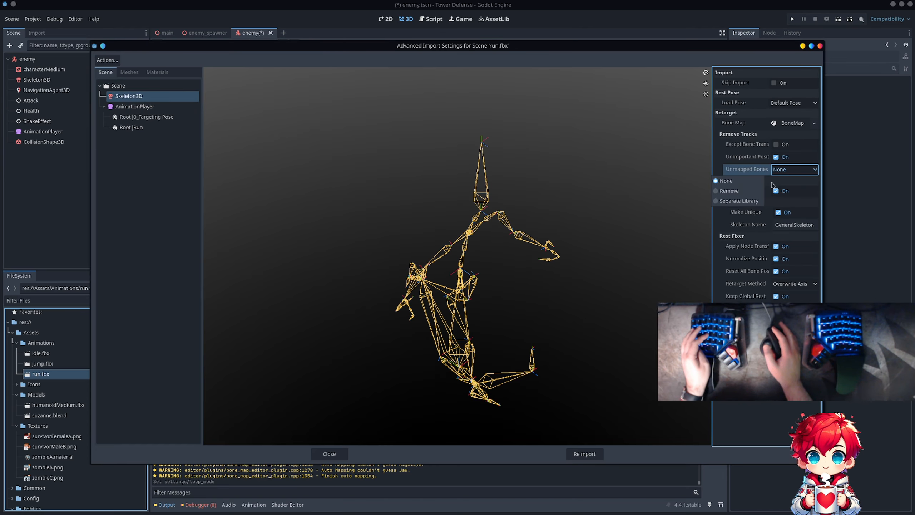
click(732, 202)
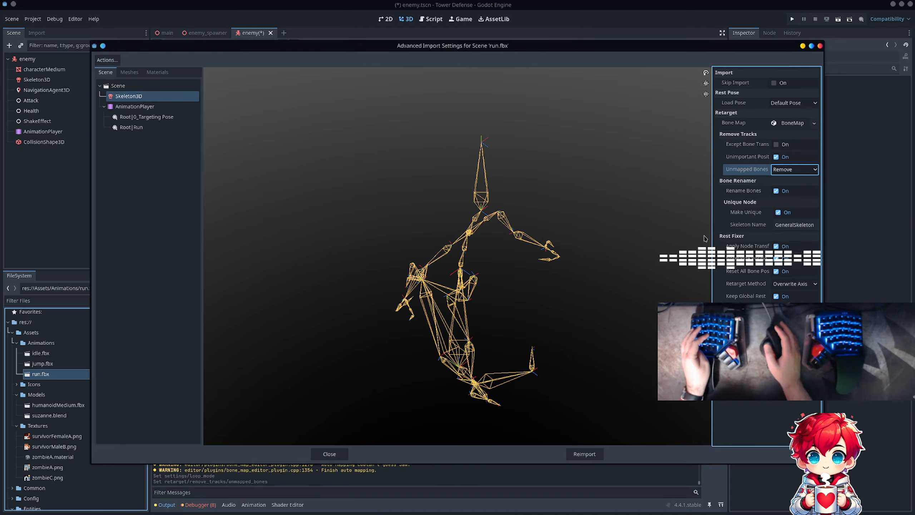
- Reimport run.fbx with Make Unique disabled and the skeleton name set to Skeleton3D
click(778, 212)
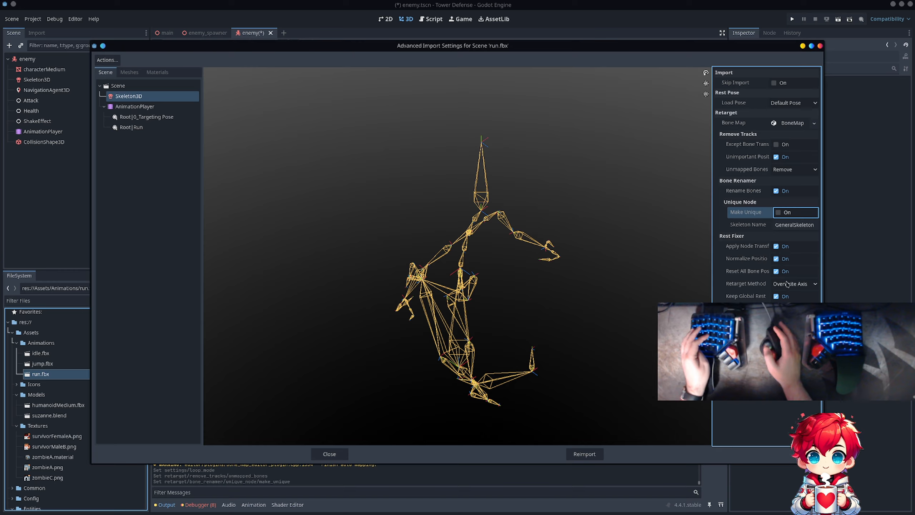
click(782, 224)
key(Delete)
key(Delete)
key(Delete)
key(Delete)
key(Delete)
key(Delete)
key(Delete)
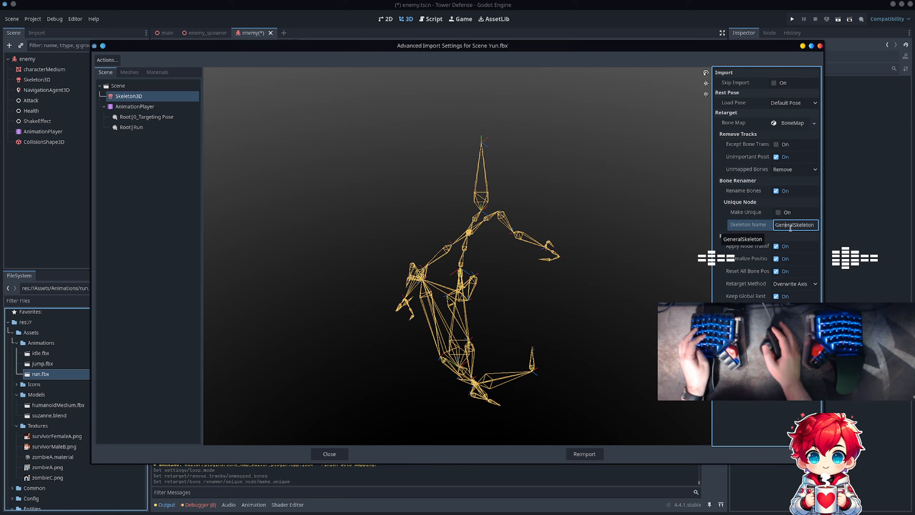
click(806, 226)
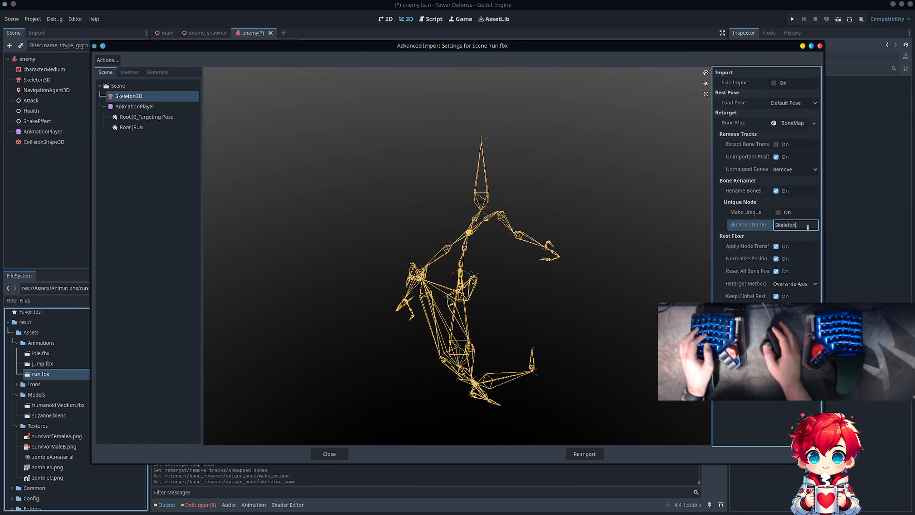
text(3D)
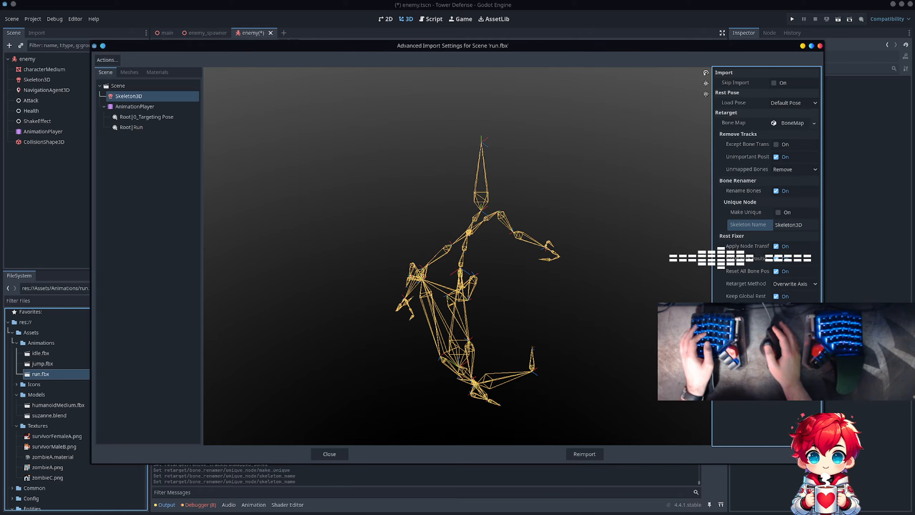
click(585, 453)
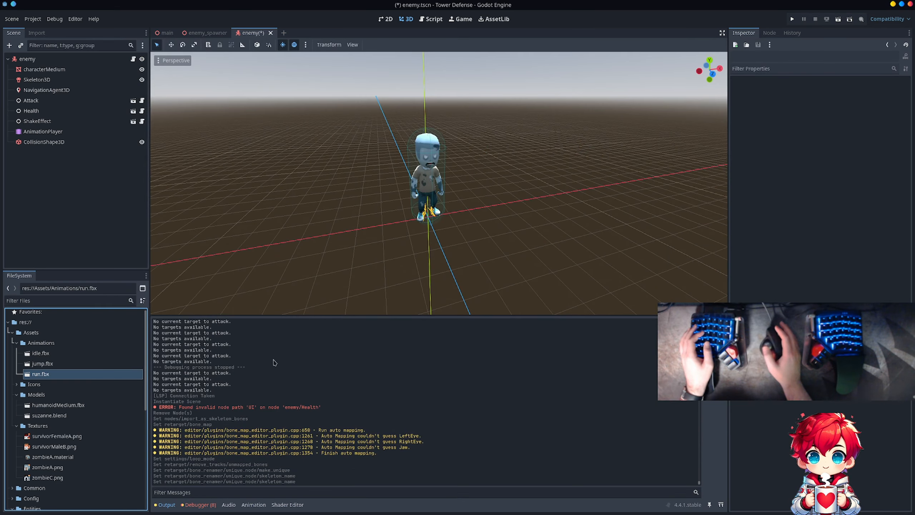
- Instance run.fbx under the enemy root node and open the imported run scene for viewing in the editor
drag(40, 373, 130, 237)
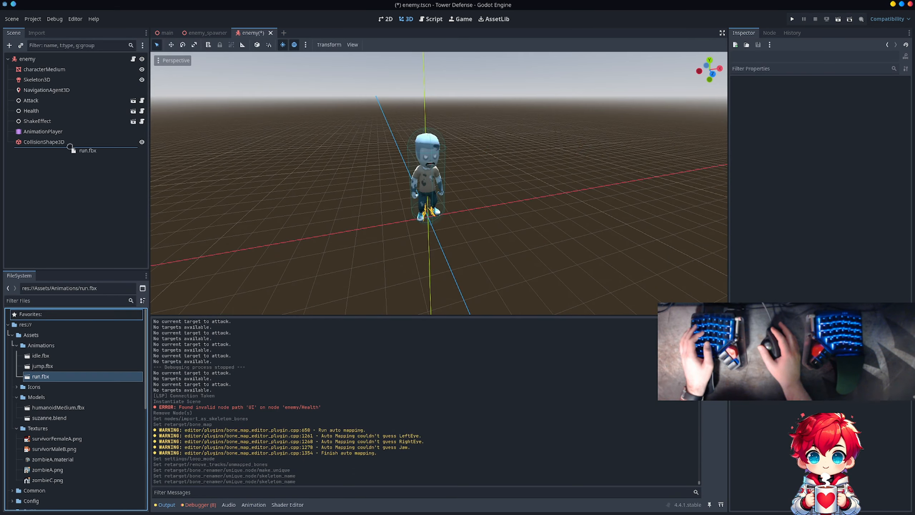
drag(70, 146, 69, 148)
click(133, 152)
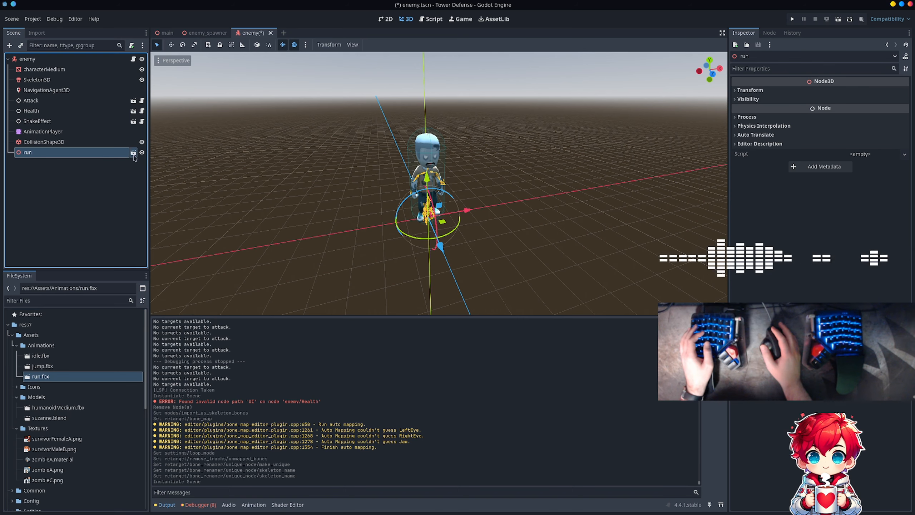
click(457, 268)
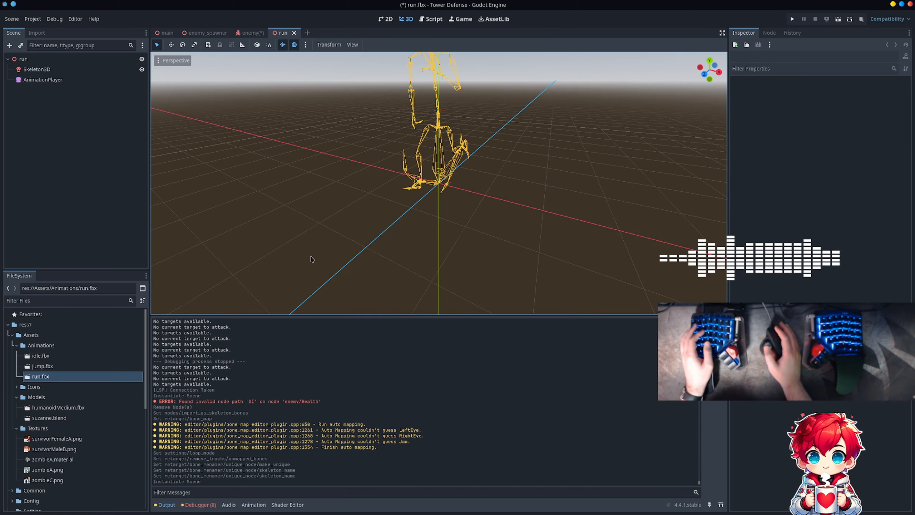
- Copy the Root|Run animation from the global library of the run scene's AnimationPlayer
click(72, 79)
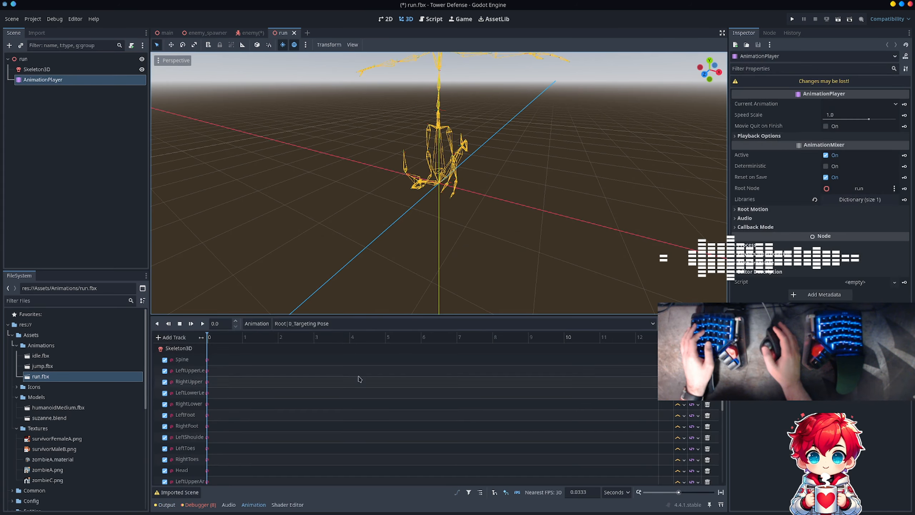
click(277, 323)
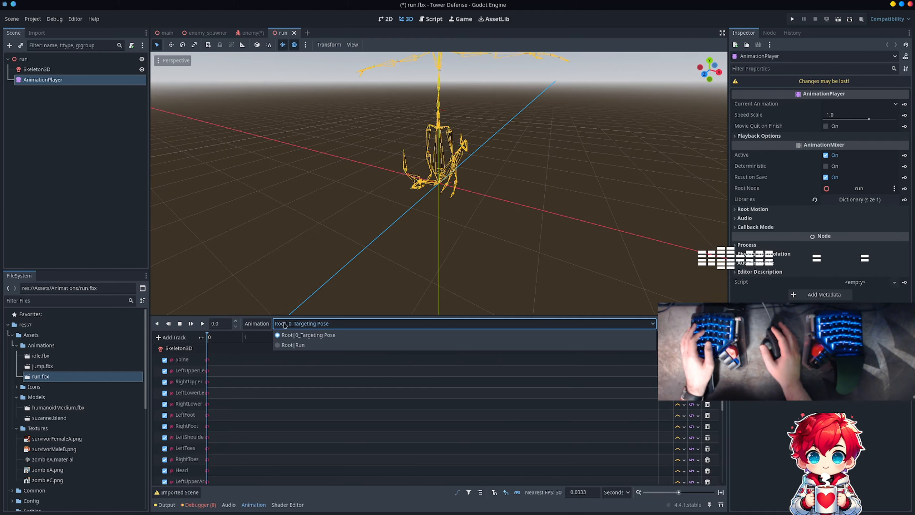
click(293, 348)
click(257, 323)
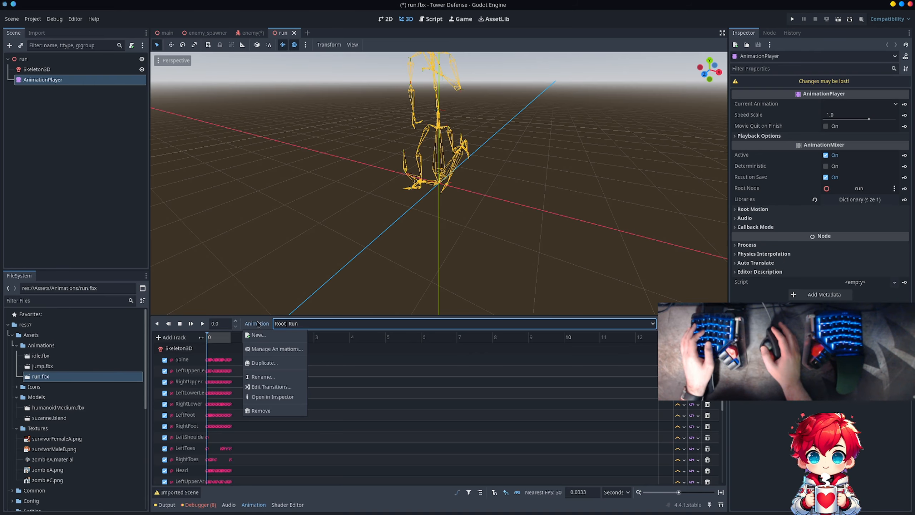
click(263, 348)
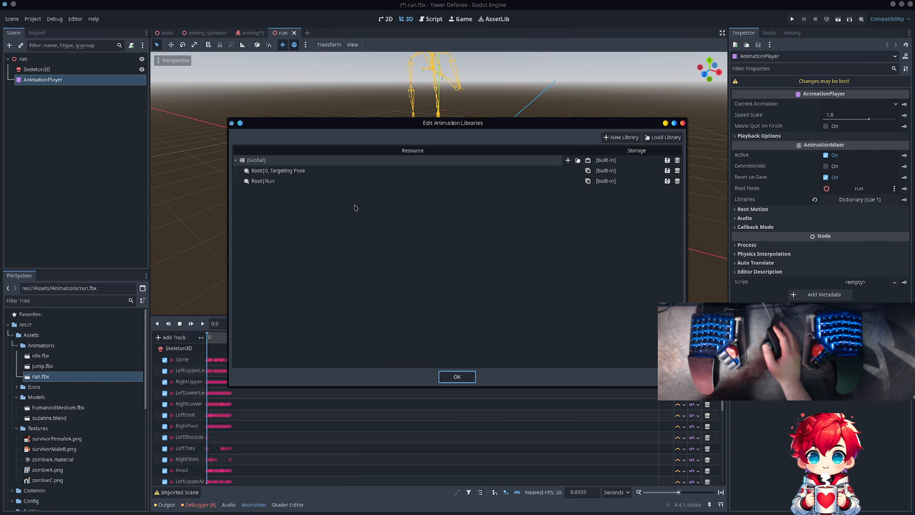
click(588, 182)
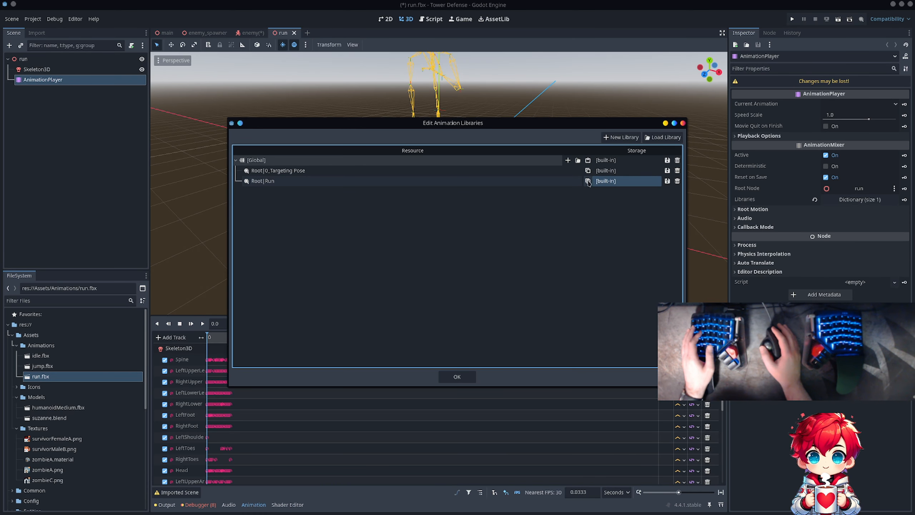
key(Escape)
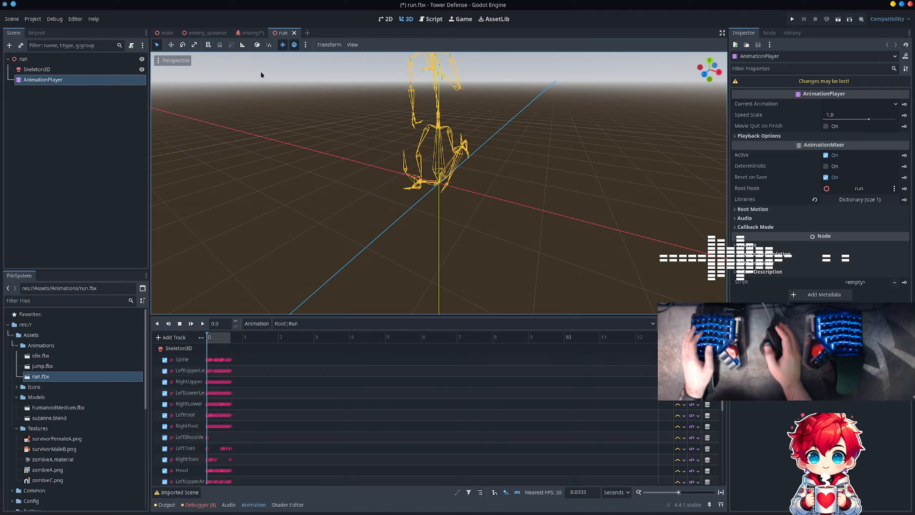
- Paste the copied Root|Run animation into the global library of the enemy scene's AnimationPlayer and save the scene
click(243, 36)
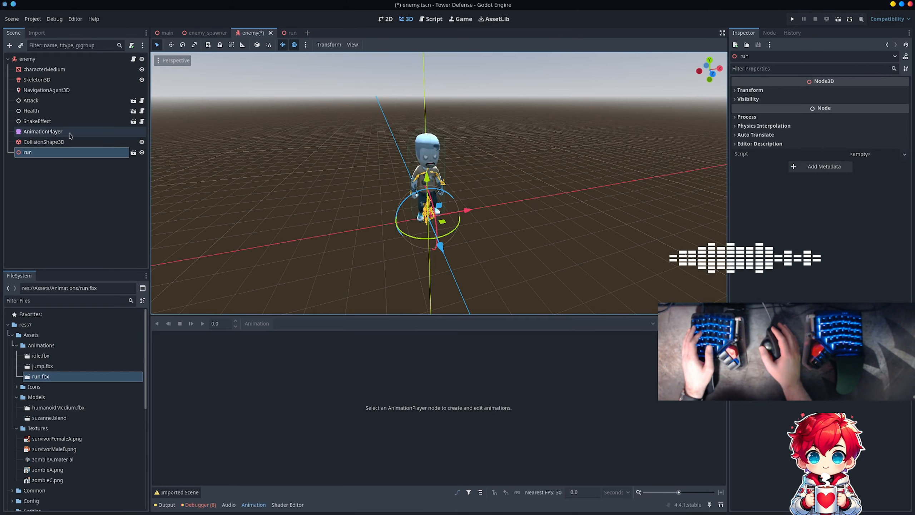
click(51, 131)
click(257, 324)
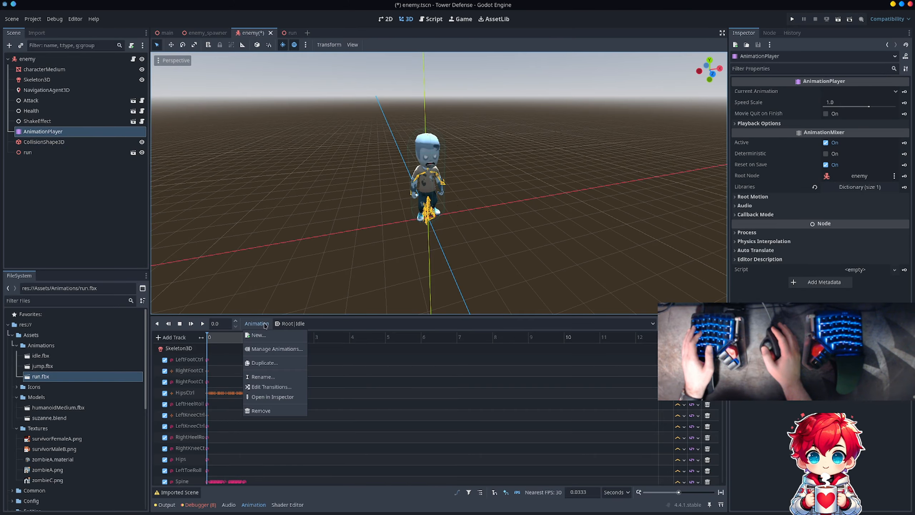
click(267, 349)
click(235, 160)
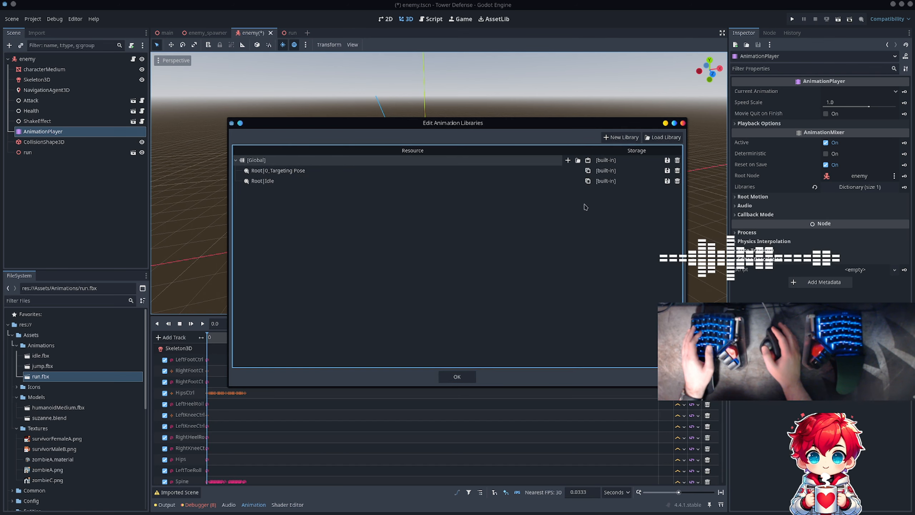
click(585, 163)
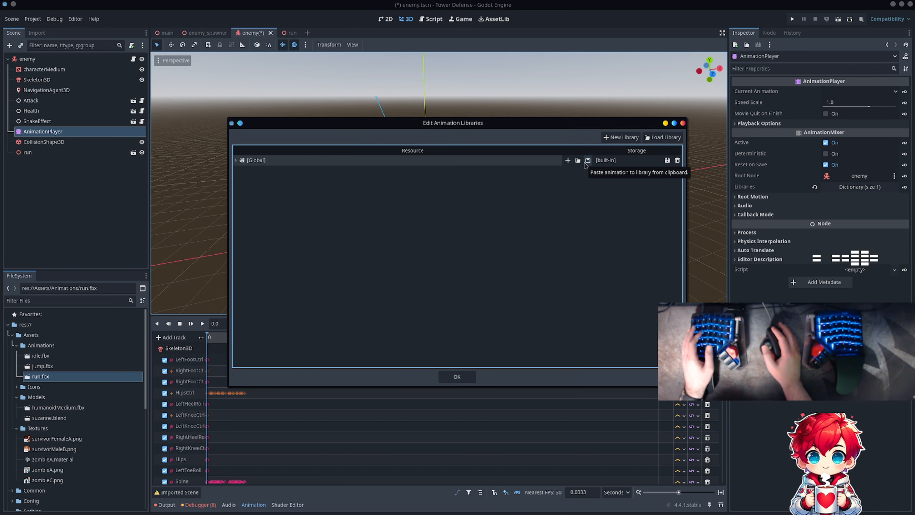
click(236, 160)
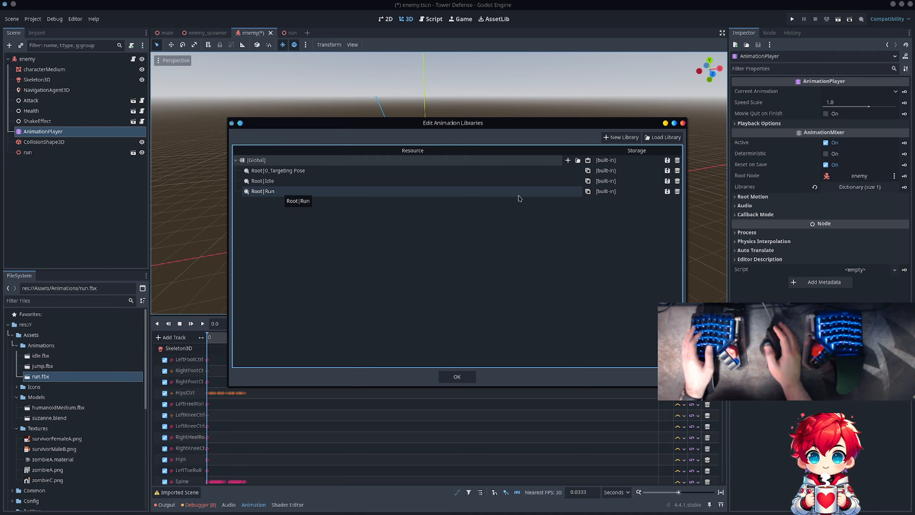
click(446, 377)
key(ctrl+s)
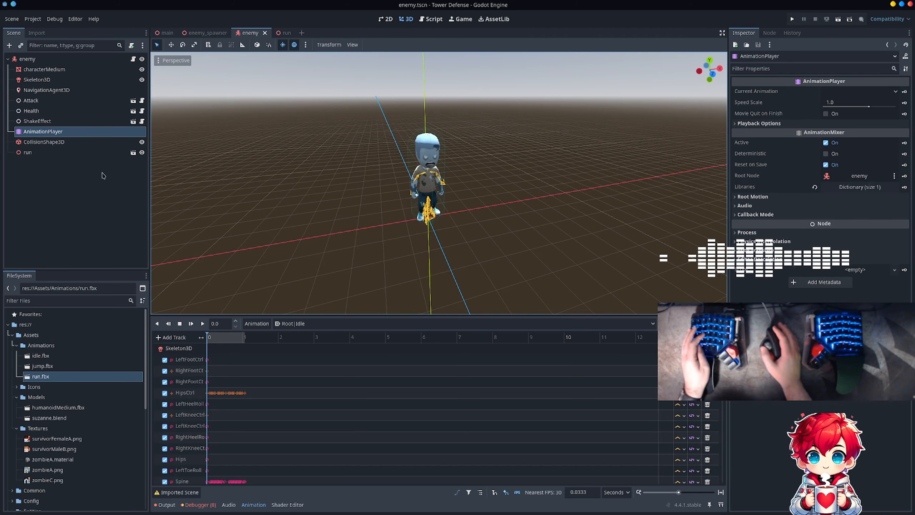
- Delete the run node from the enemy scene
click(81, 153)
right_click(80, 154)
click(147, 415)
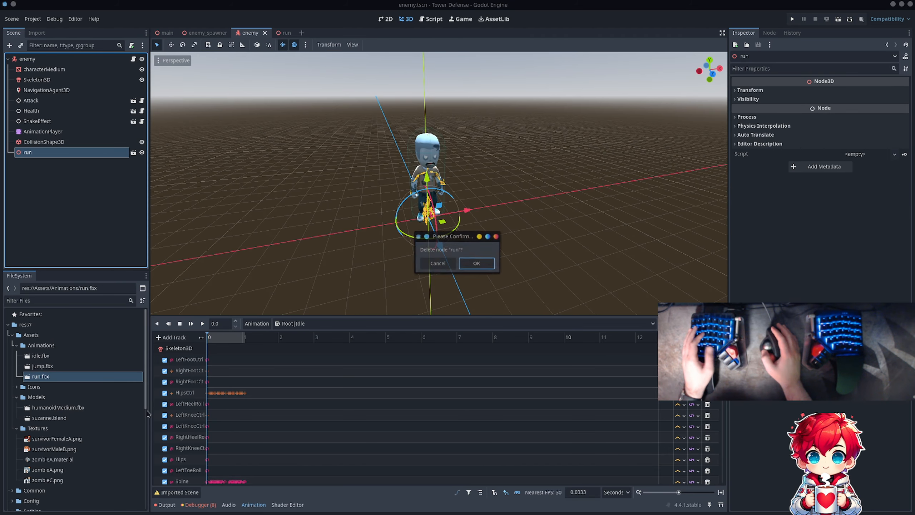
key(Return)
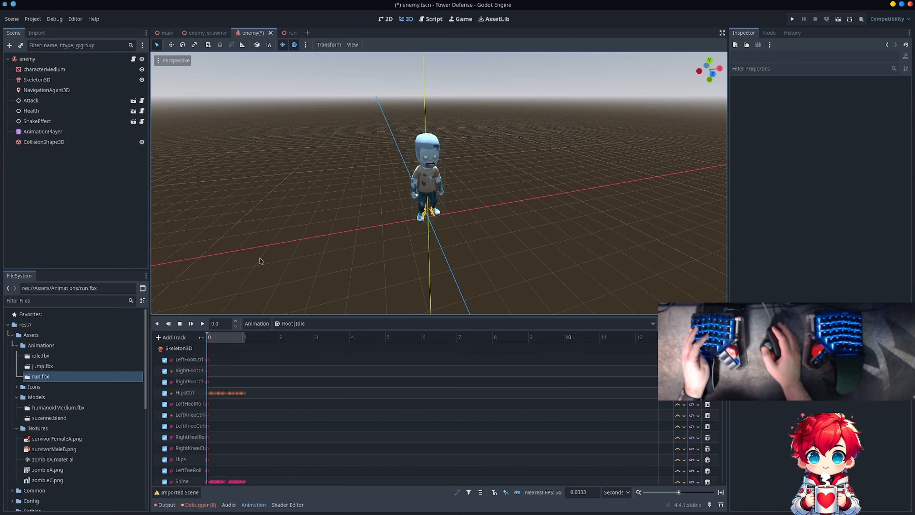
- Preview the Root|Run animation on the enemy model and stop the playback
click(290, 323)
click(289, 354)
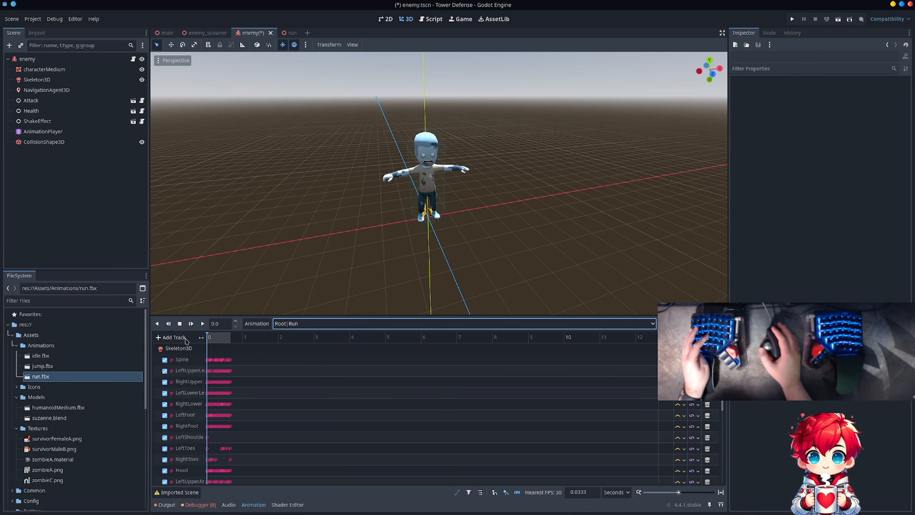
click(201, 323)
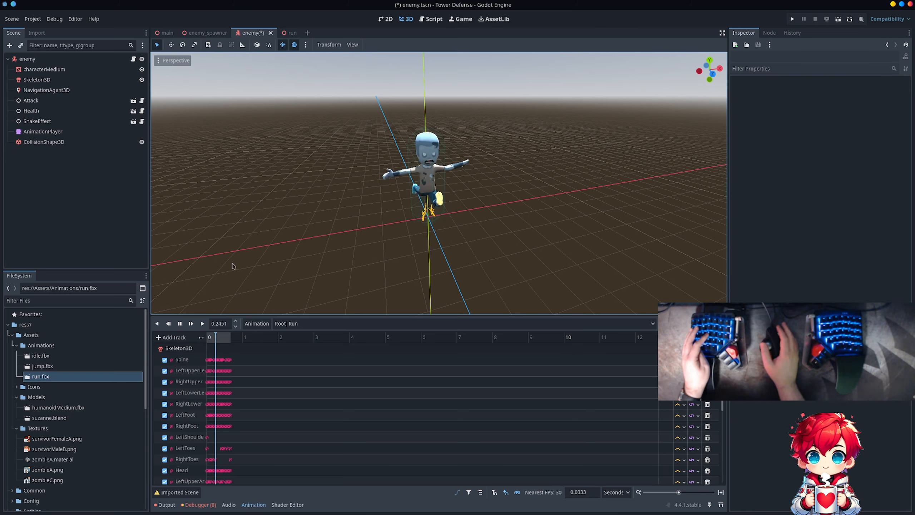
click(179, 323)
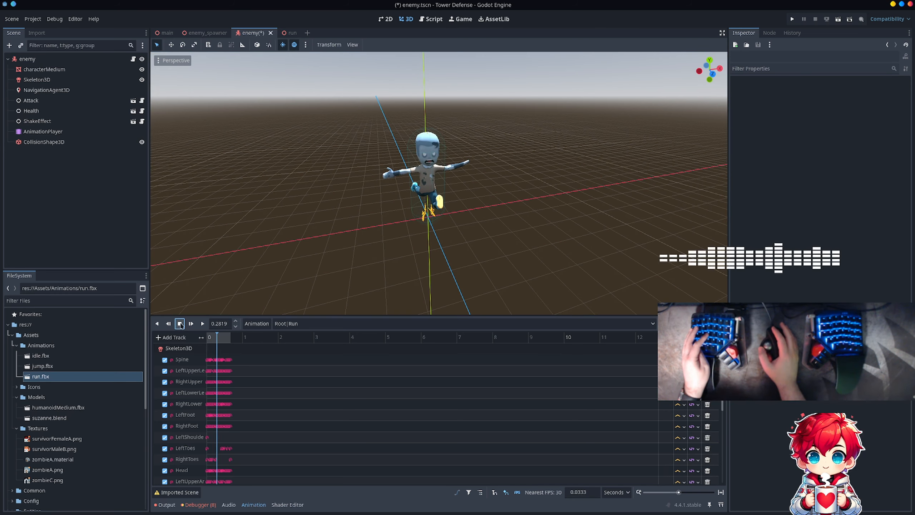
- Play the enemy's Root|Idle animation and compare it with another playback of Root|Run
click(288, 323)
click(293, 345)
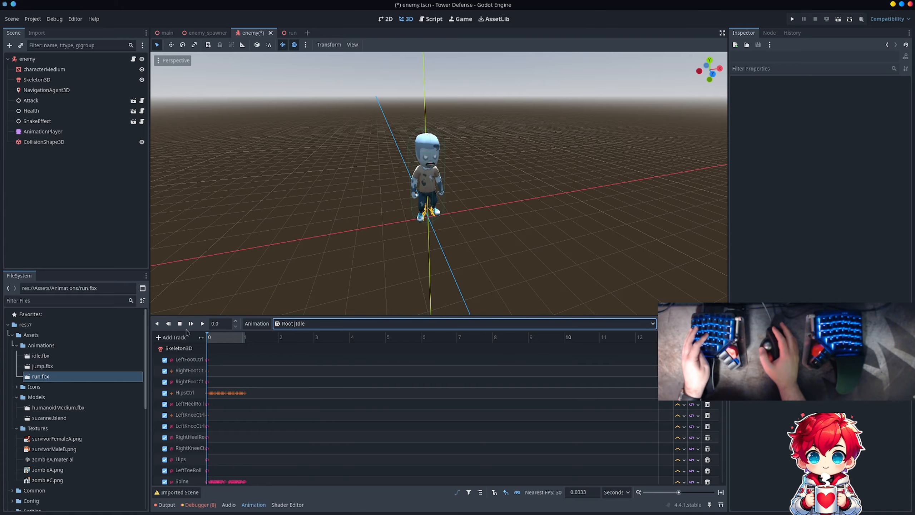
click(203, 324)
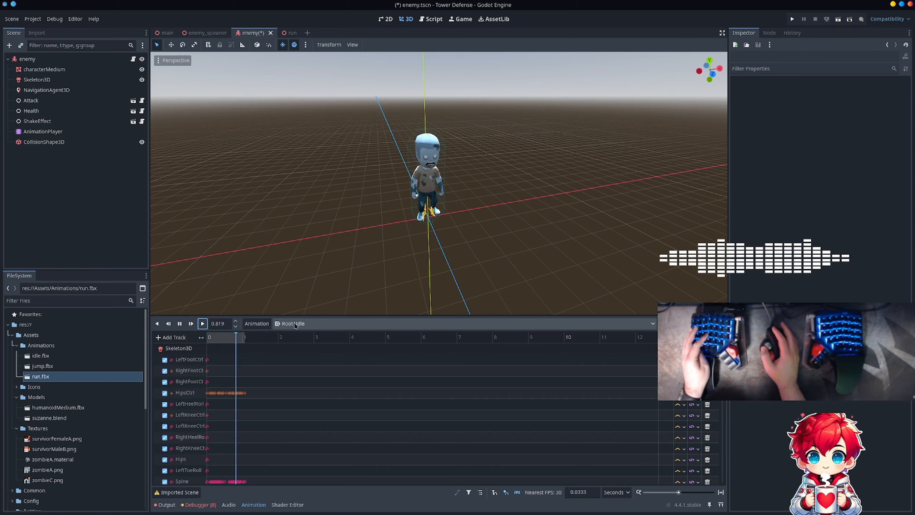
click(295, 324)
click(292, 356)
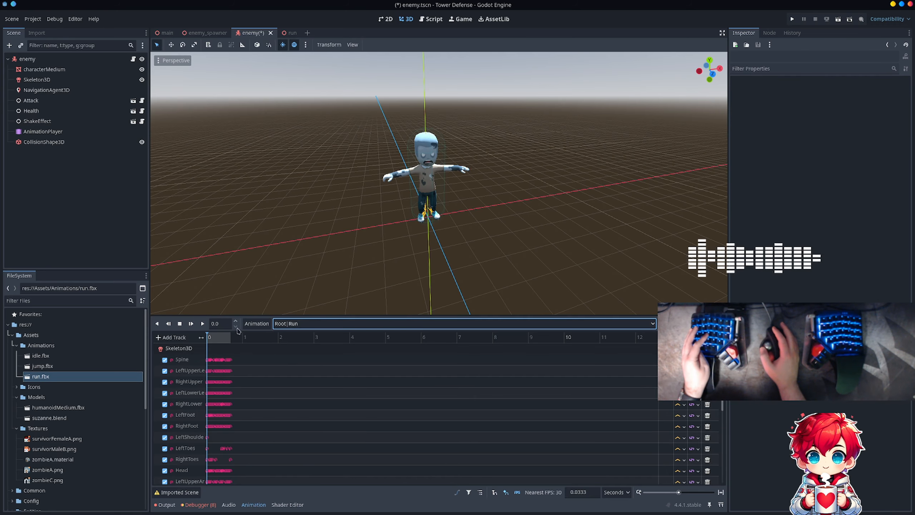
click(202, 324)
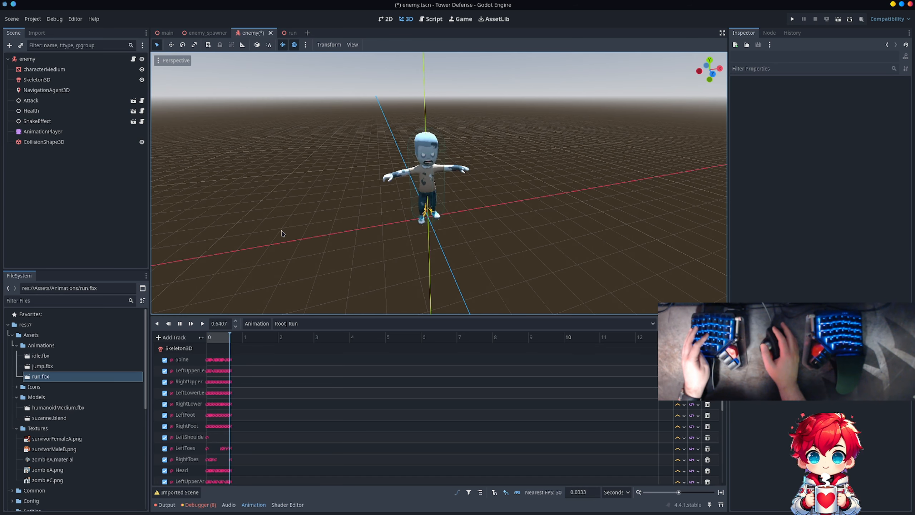
click(179, 324)
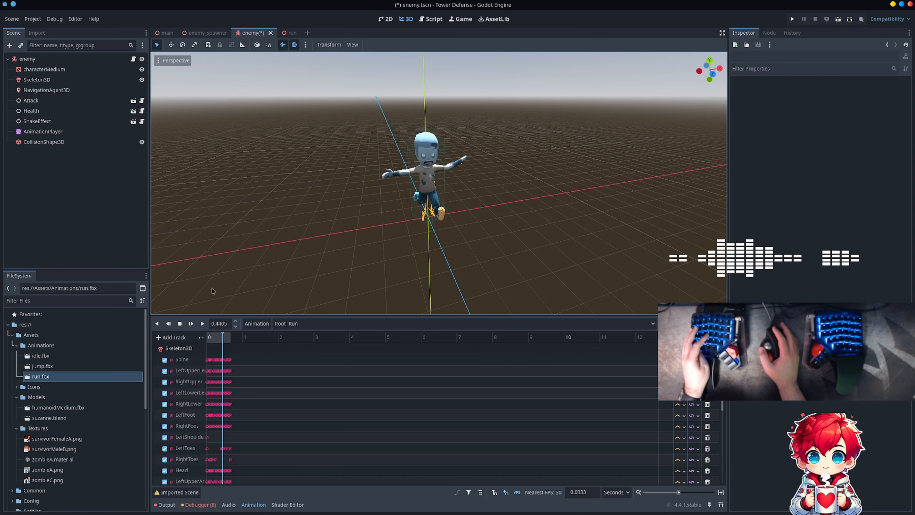
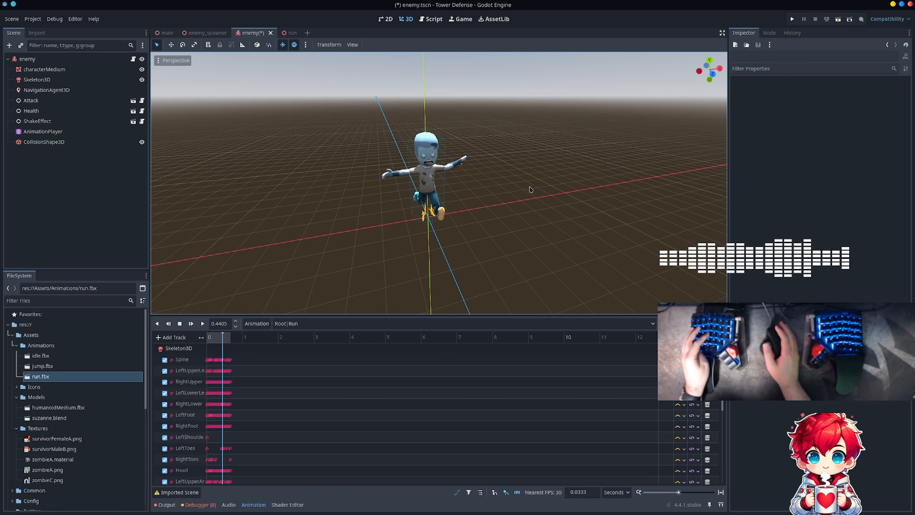
- Save the enemy scene and open the enemy root node's enemy.gd script in VS Code
key(ctrl+s)
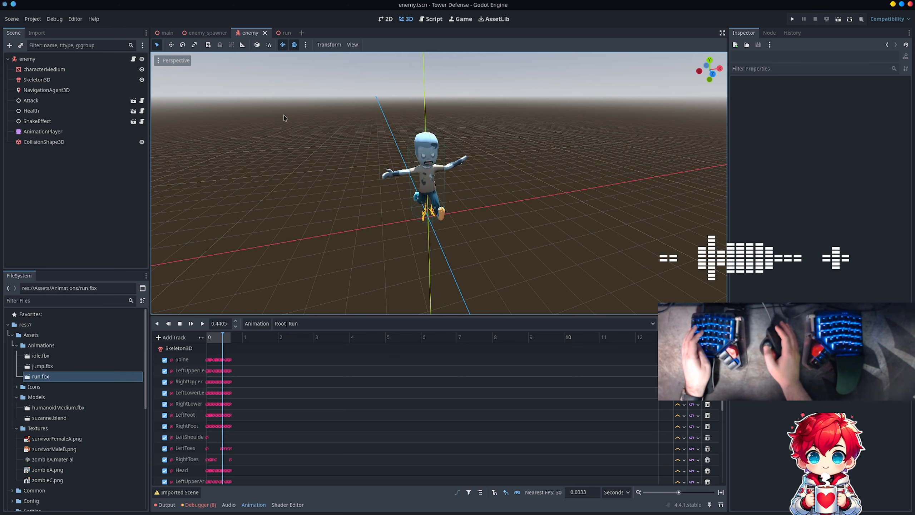
click(74, 58)
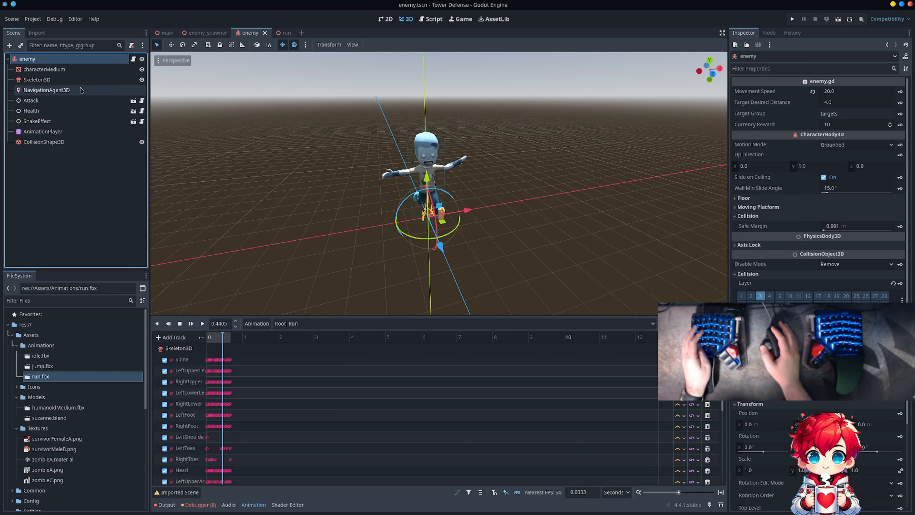
click(132, 59)
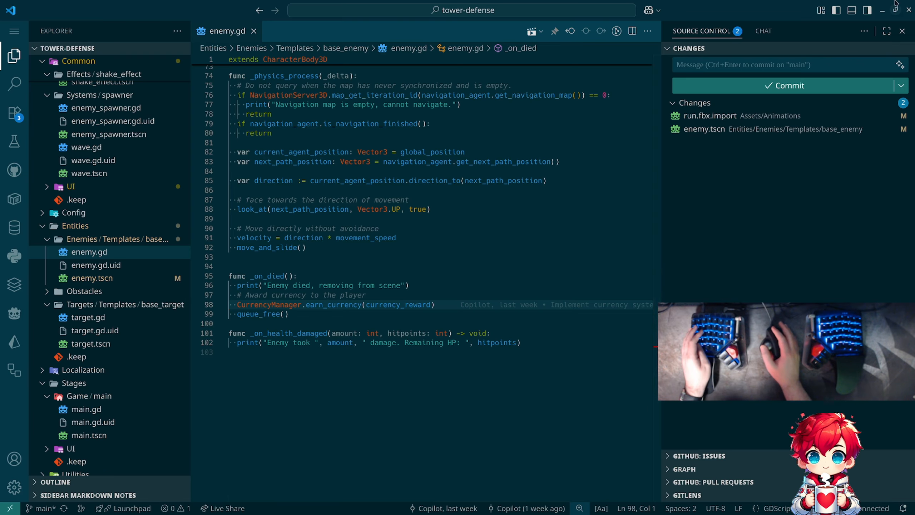
- Hide both side bars, go to the start of enemy.gd, and enlarge the interface by one zoom level
click(867, 11)
scroll(382, 244, up, 8)
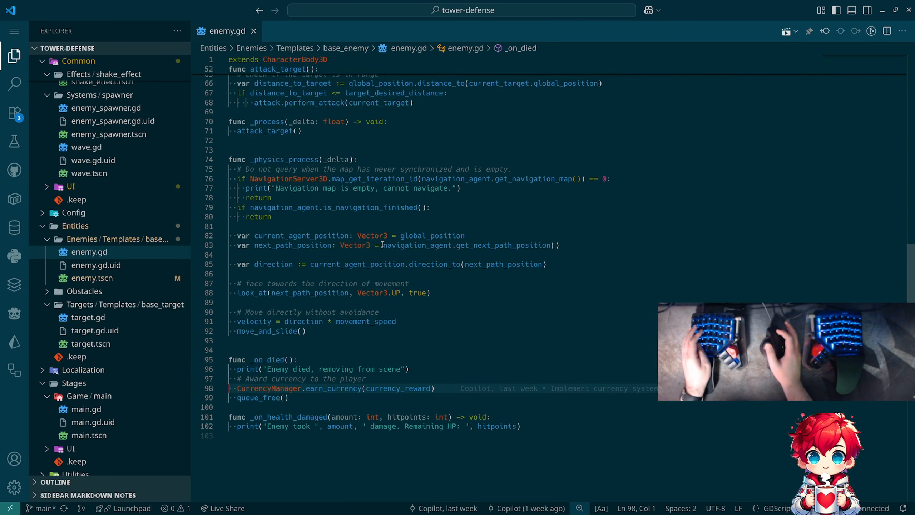
scroll(382, 244, up, 12)
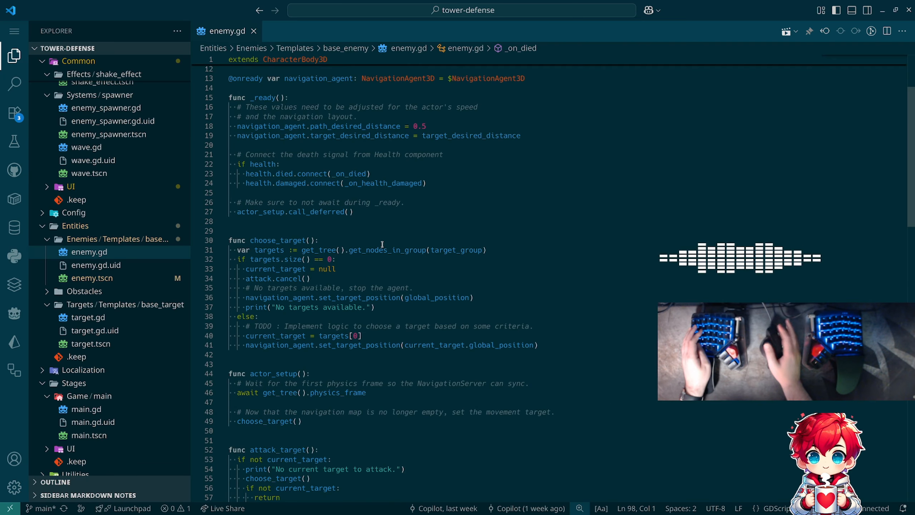
click(14, 56)
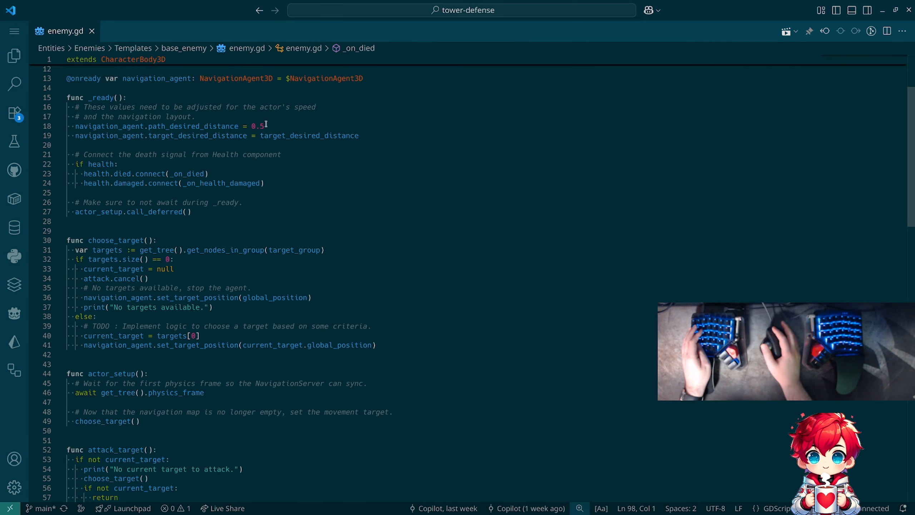
scroll(325, 133, up, 4)
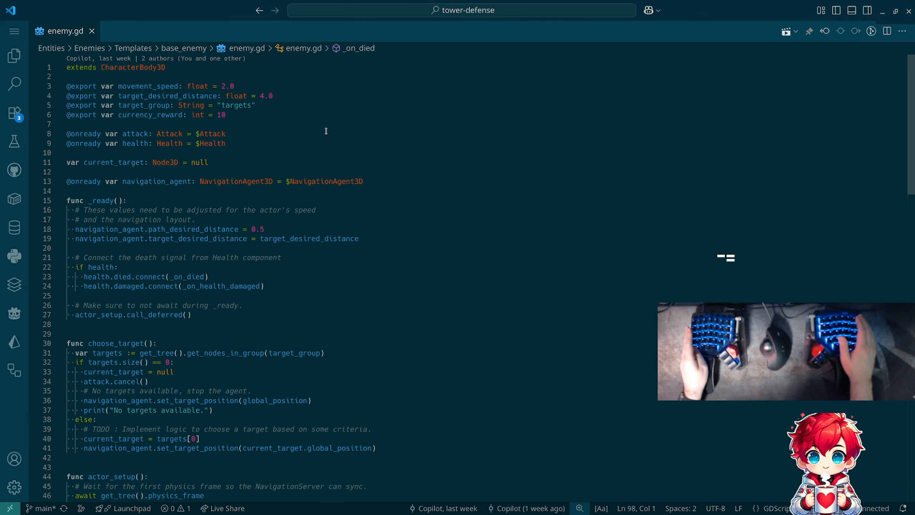
key(ctrl+equal)
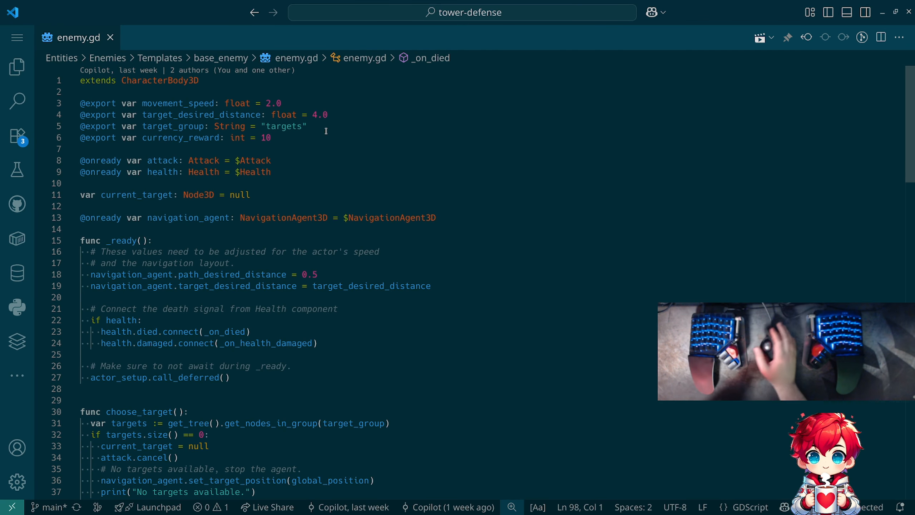
mouse_move(841, 98)
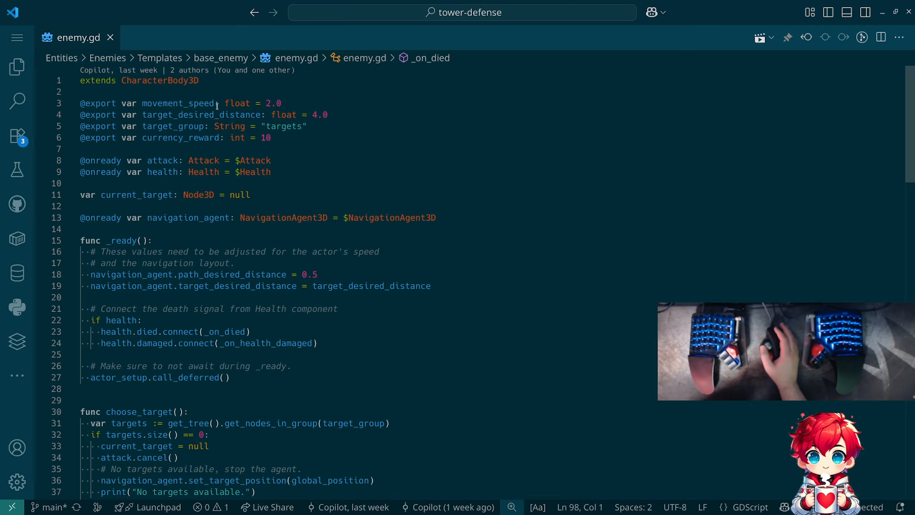
click(22, 39)
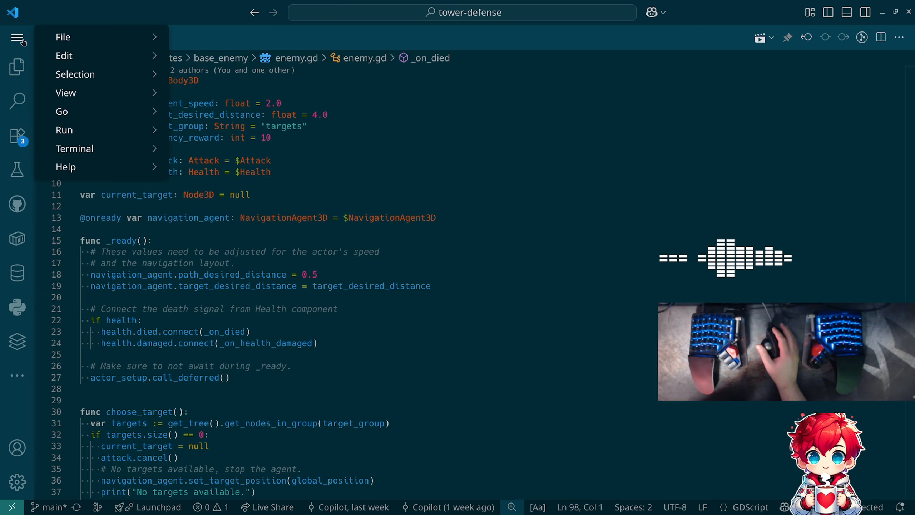
click(24, 40)
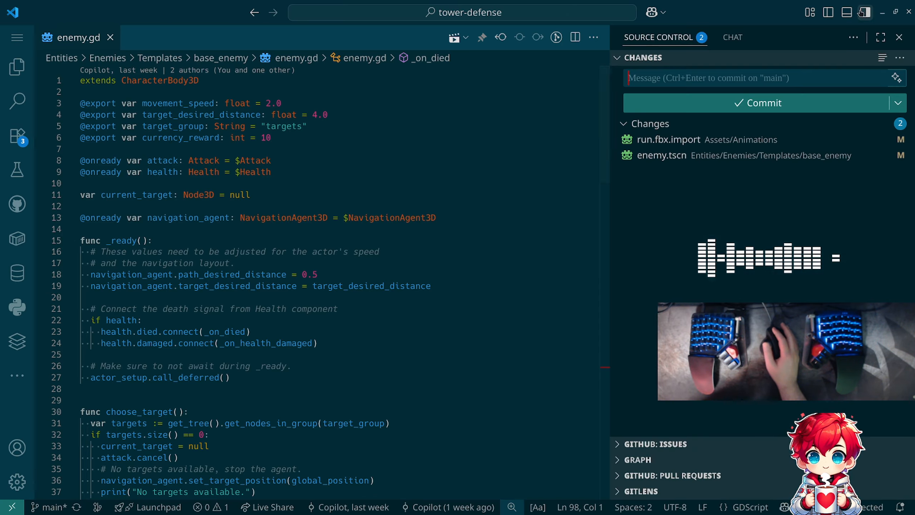
- Move the Outline view from the Explorer into the secondary side bar beside Chat, and hide the Explorer
click(864, 12)
click(732, 37)
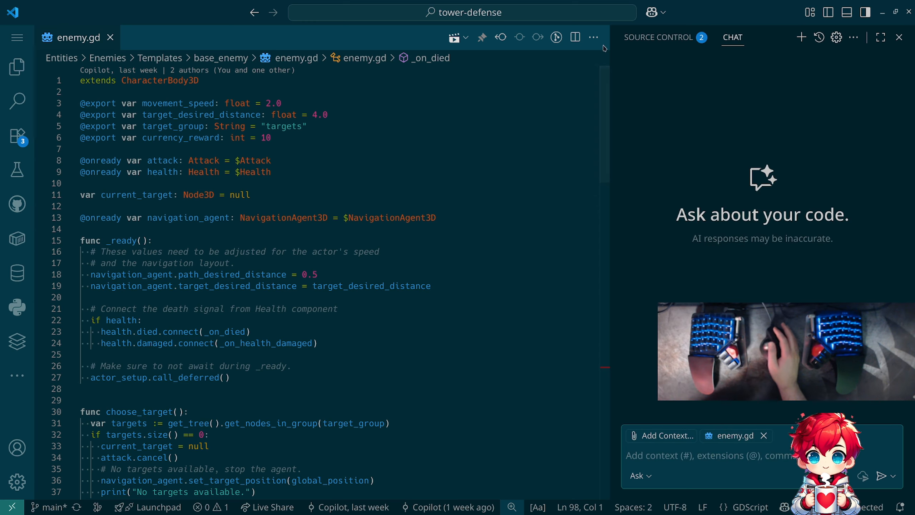
click(827, 12)
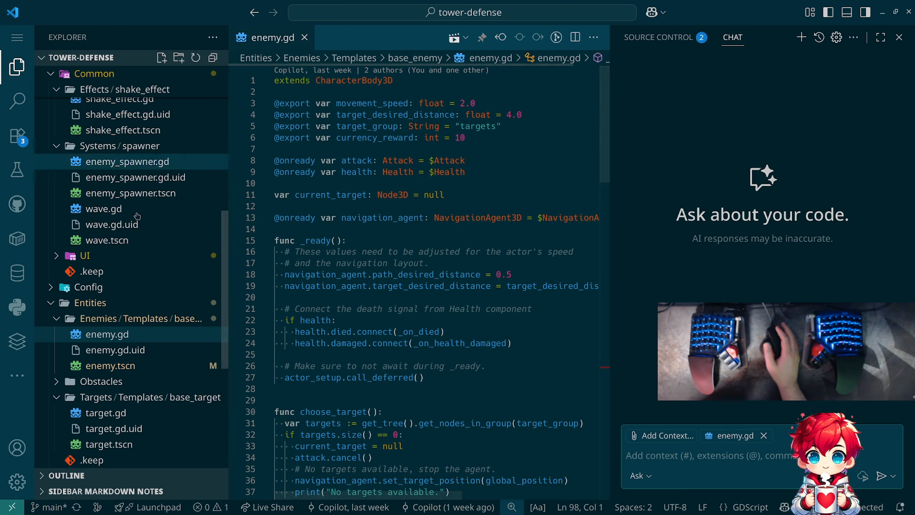
click(74, 475)
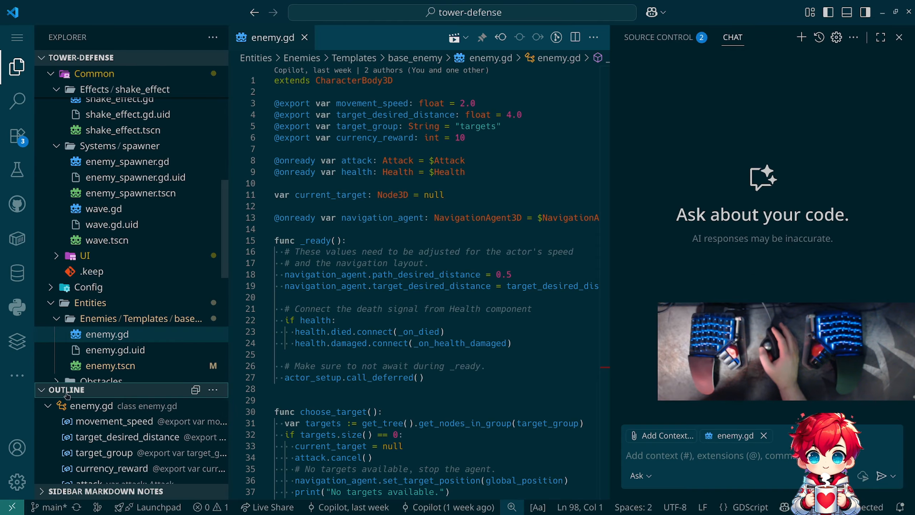
drag(71, 389, 761, 43)
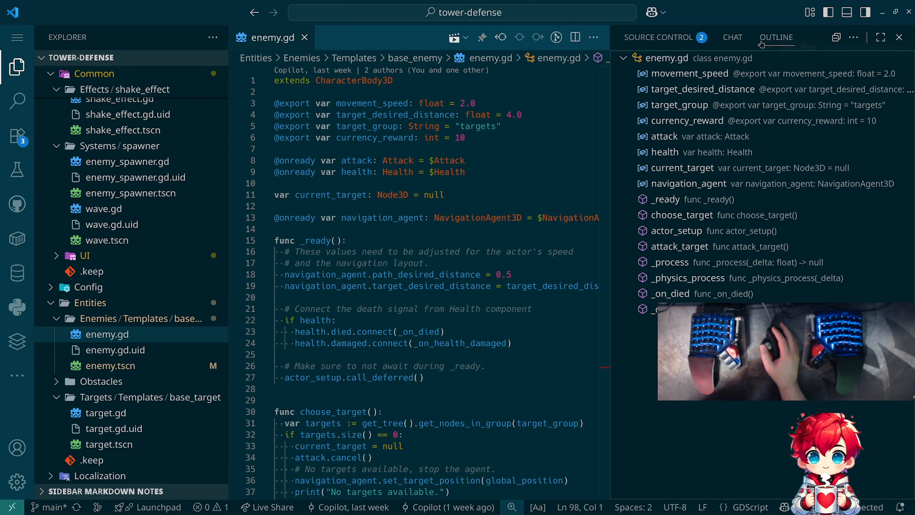
key(ctrl+b)
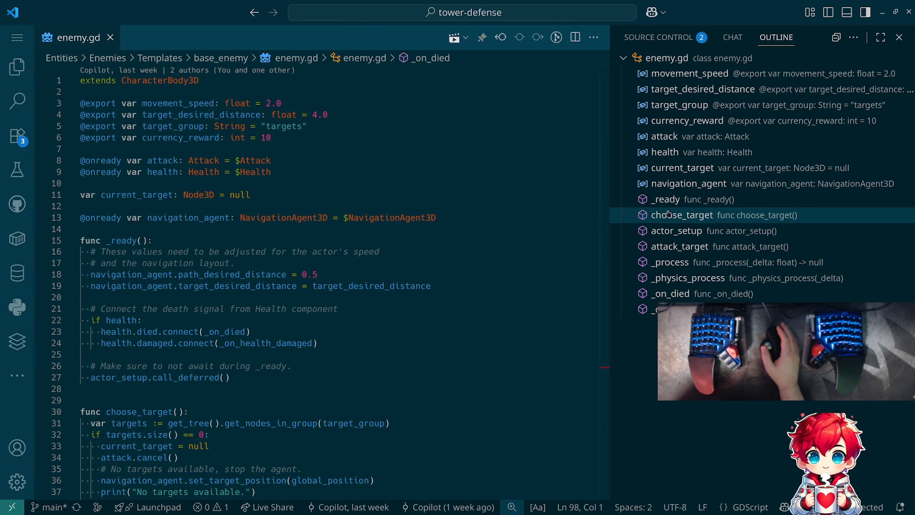
- Below attack_target() in the _process function, add the comment "# play animation based on movement speed"
click(665, 277)
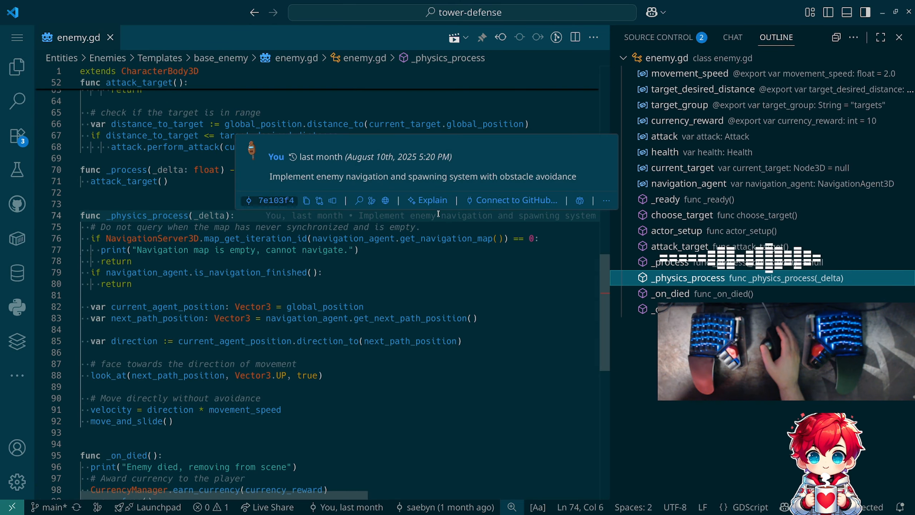
scroll(390, 300, down, 3)
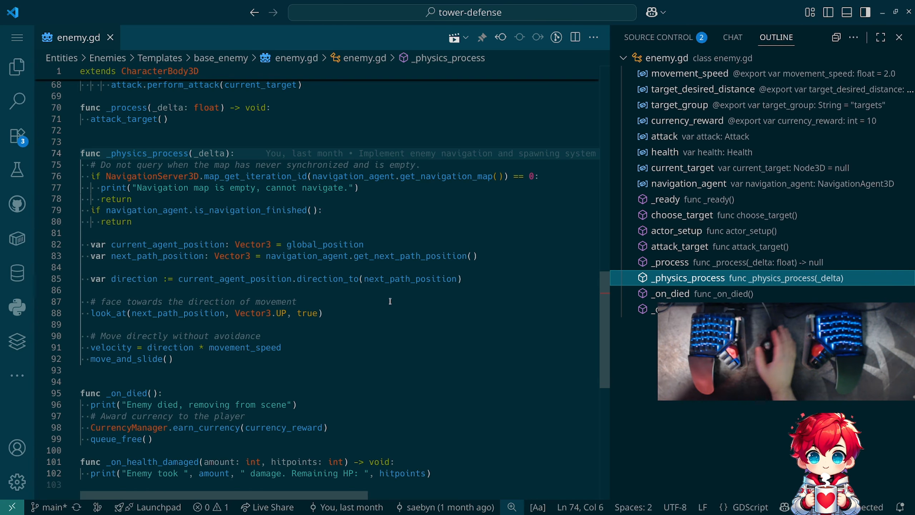
scroll(375, 300, up, 4)
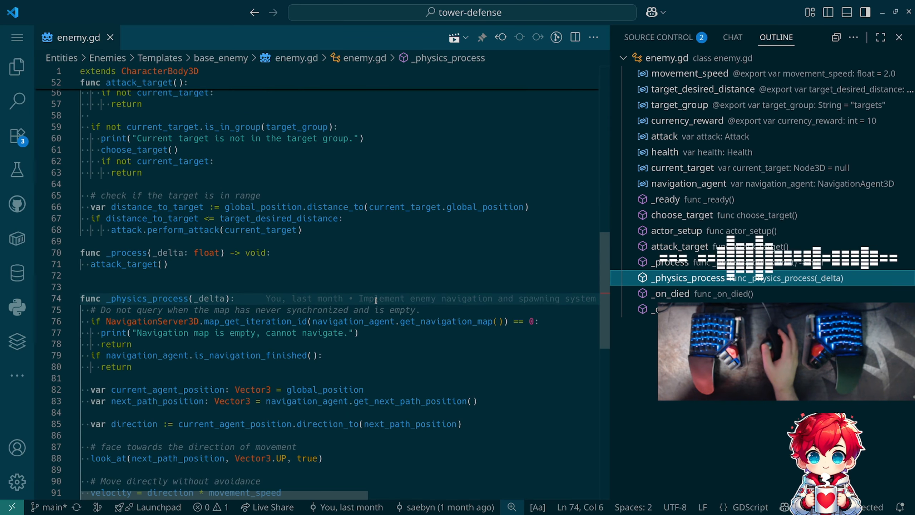
scroll(234, 266, down, 1)
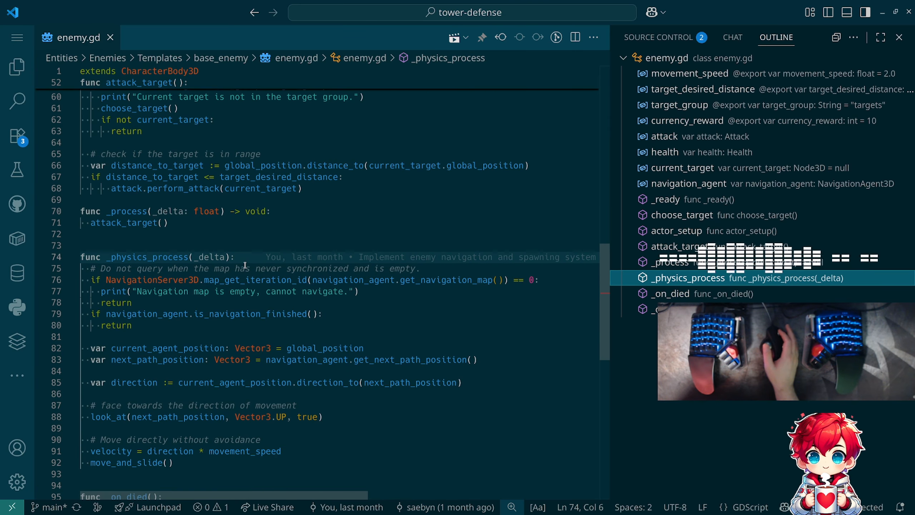
click(245, 223)
mouse_move(382, 223)
scroll(383, 222, down, 1)
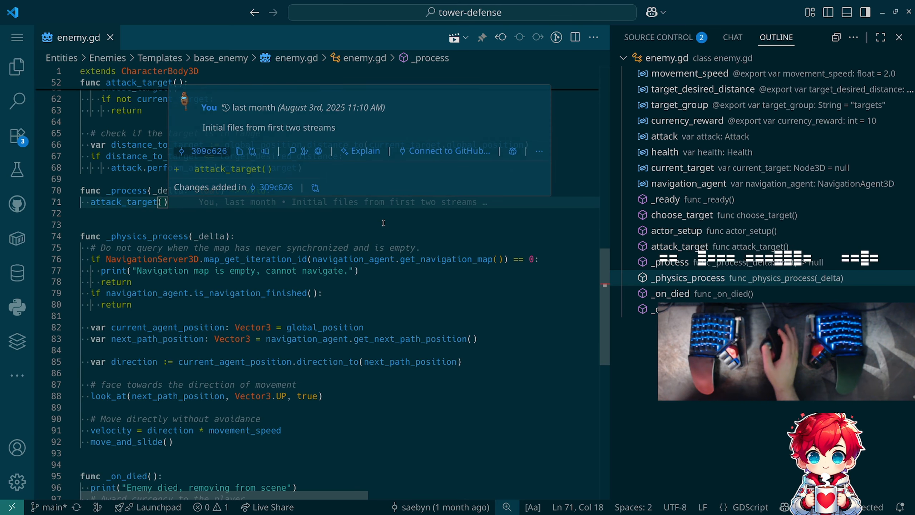
key(Return)
key(Return)
text(#)
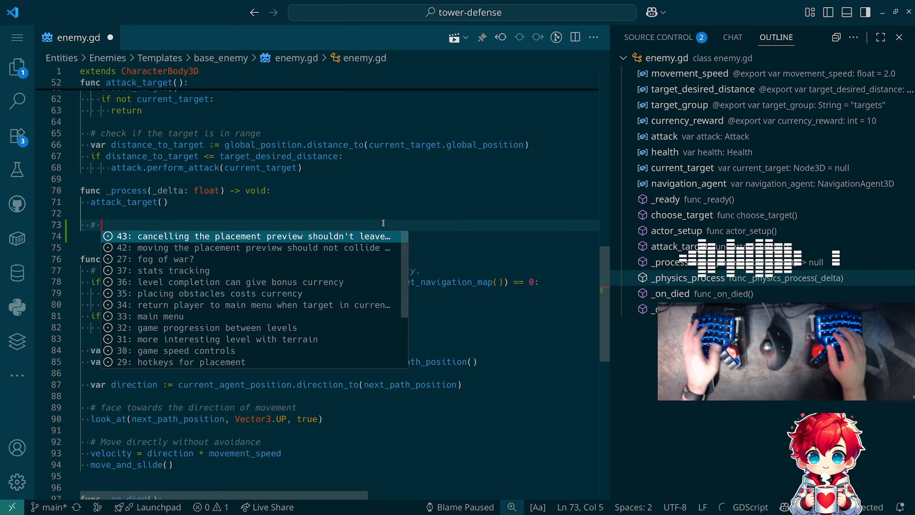
key(Escape)
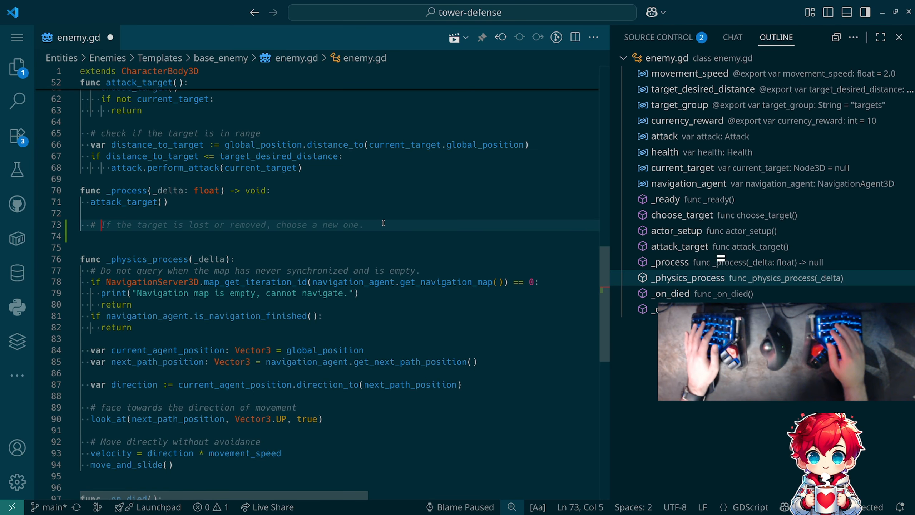
text(play ani)
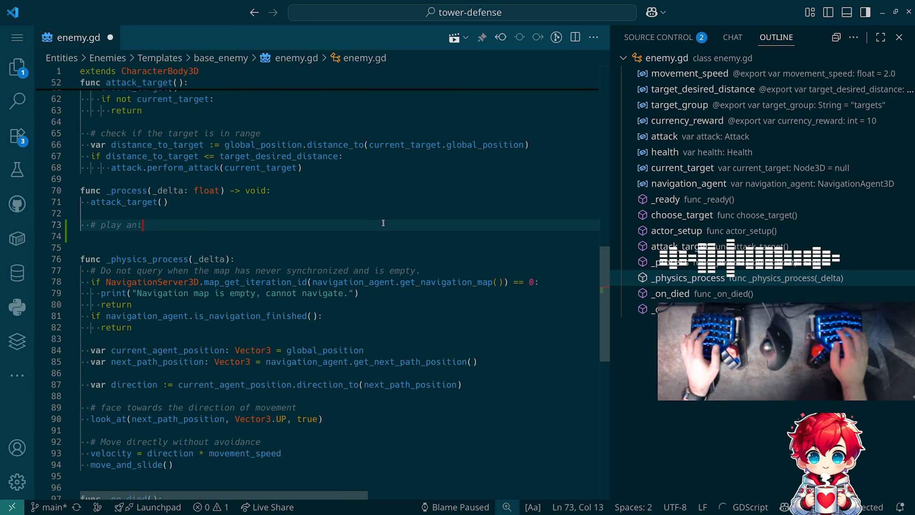
text(mation)
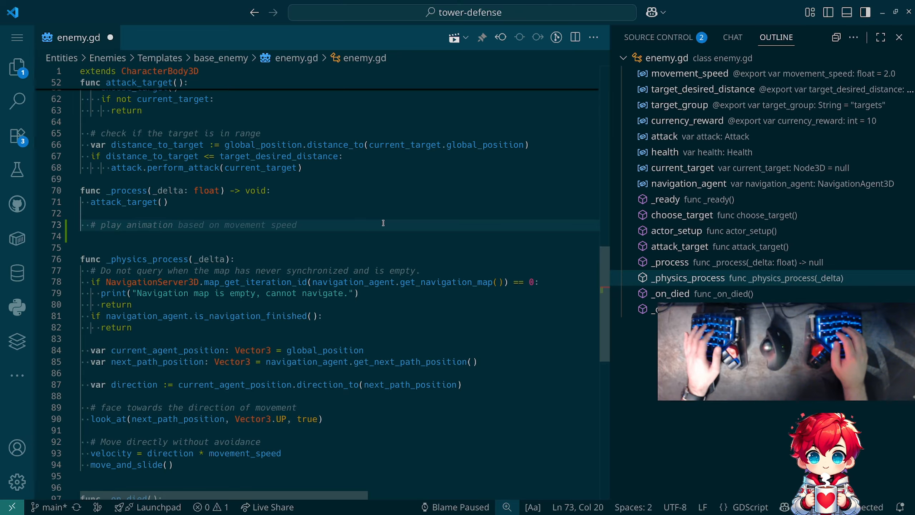
key(Tab)
- Add an if/else under the comment that plays "Run" on $AnimationPlayer when velocity.length() > 0.1 and "Idle" otherwise
key(Tab)
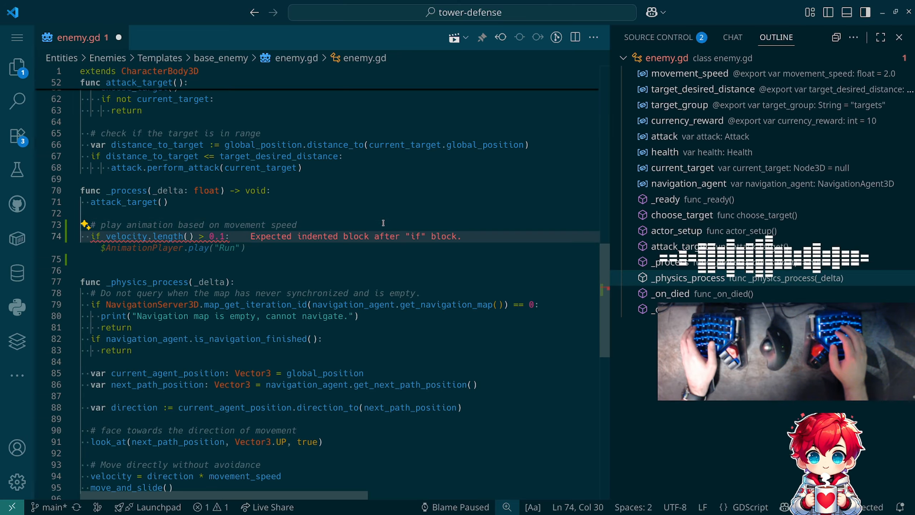
key(Tab)
key(Tab)
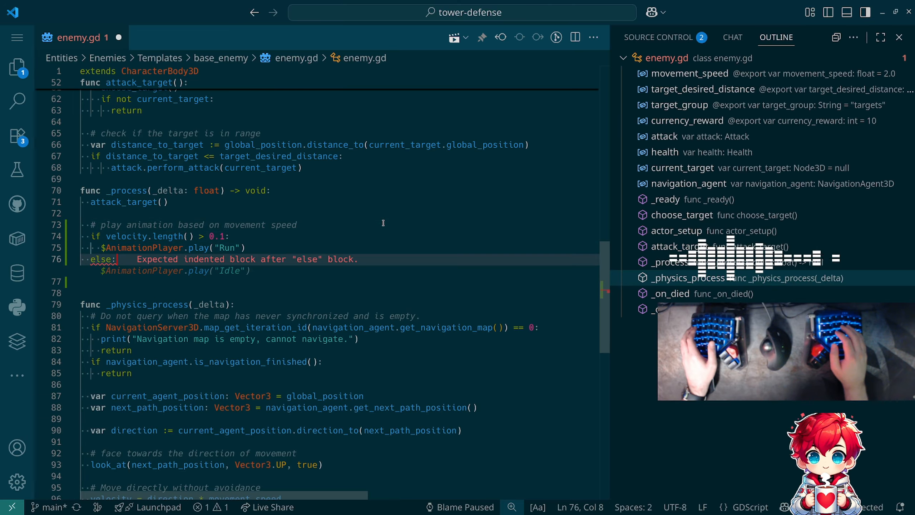
key(Tab)
- Switch to Godot and rename the Root|Idle animation in the AnimationPlayer's global library as Idle
key(alt+Tab)
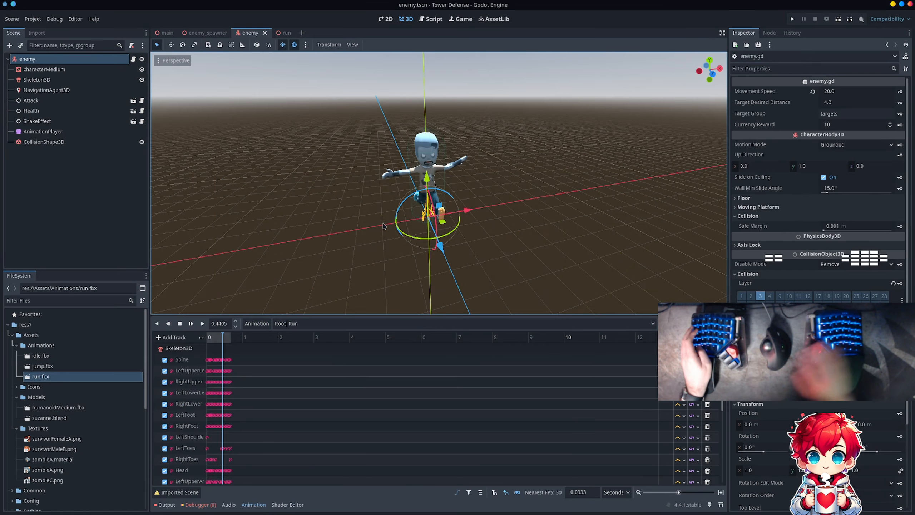
click(331, 323)
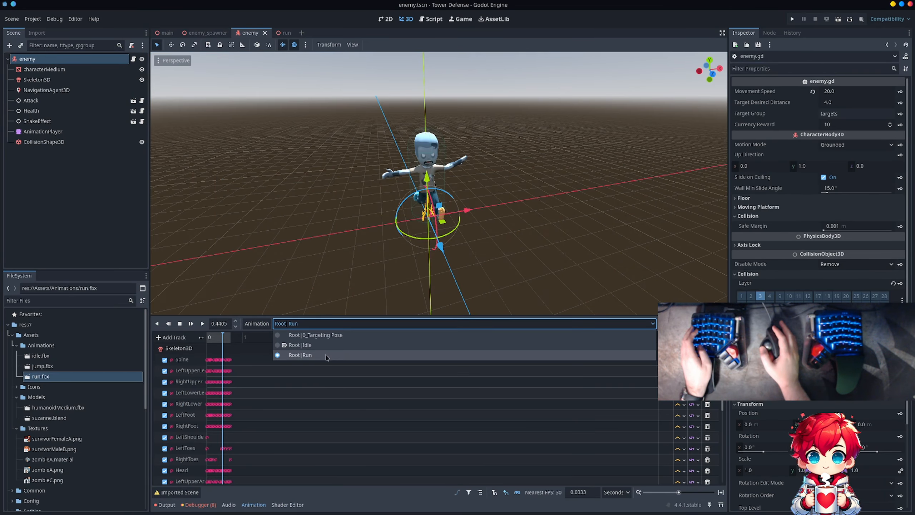
key(alt+Tab)
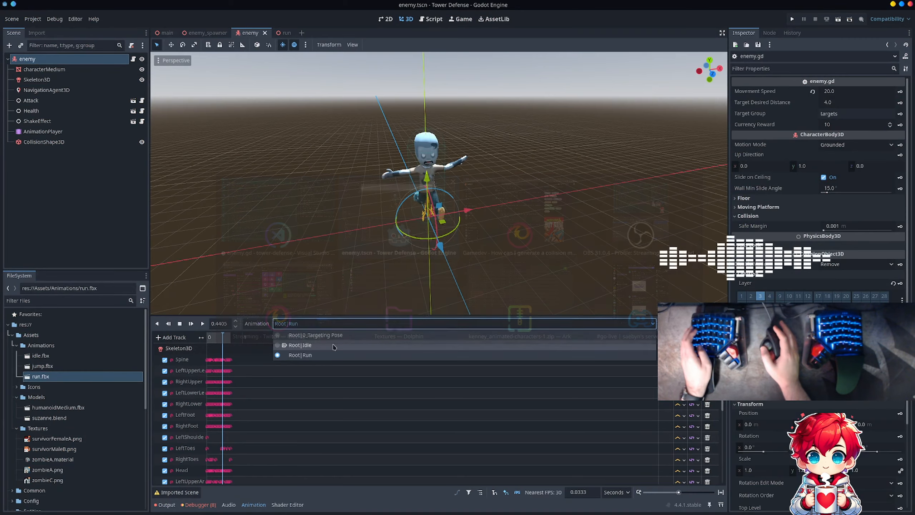
click(265, 324)
click(265, 323)
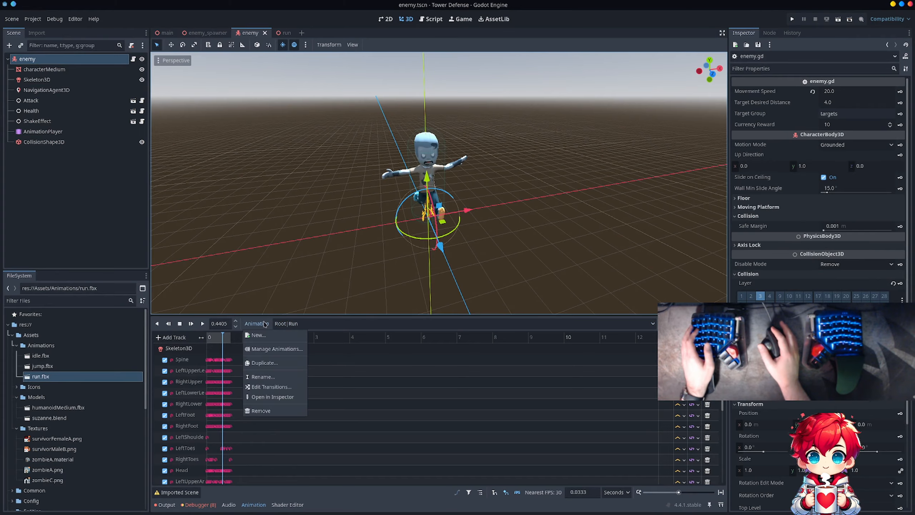
click(271, 349)
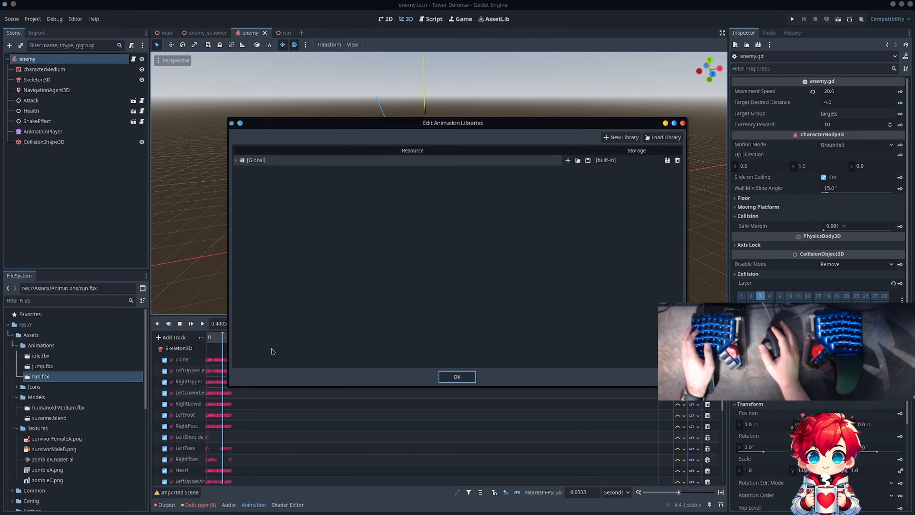
click(236, 160)
double_click(275, 181)
key(Home)
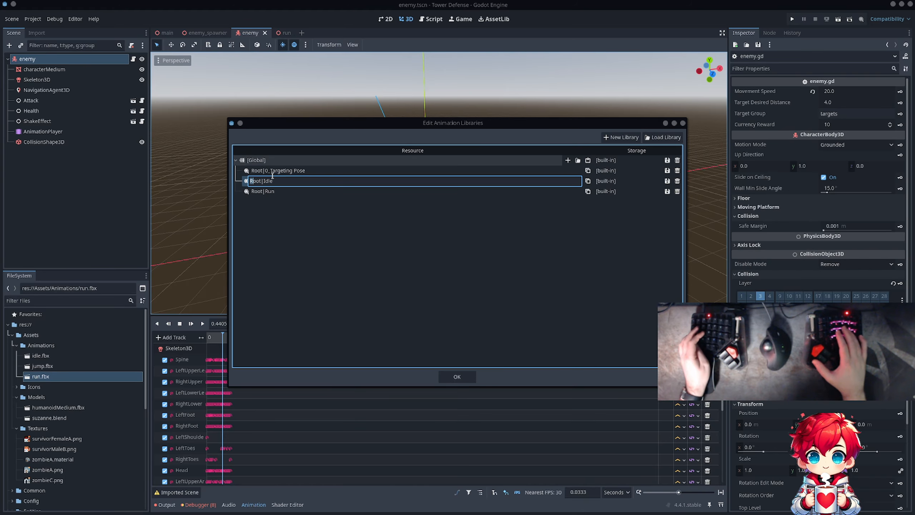
key(BackSpace)
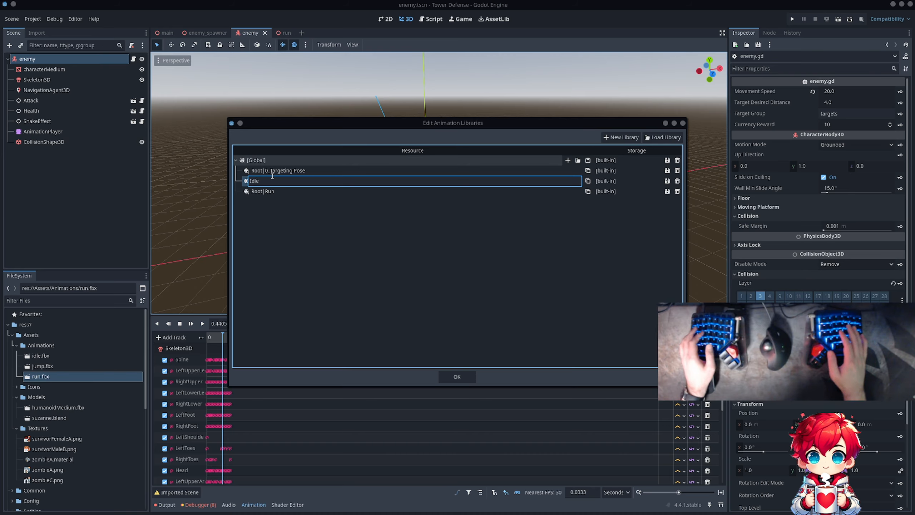
key(Return)
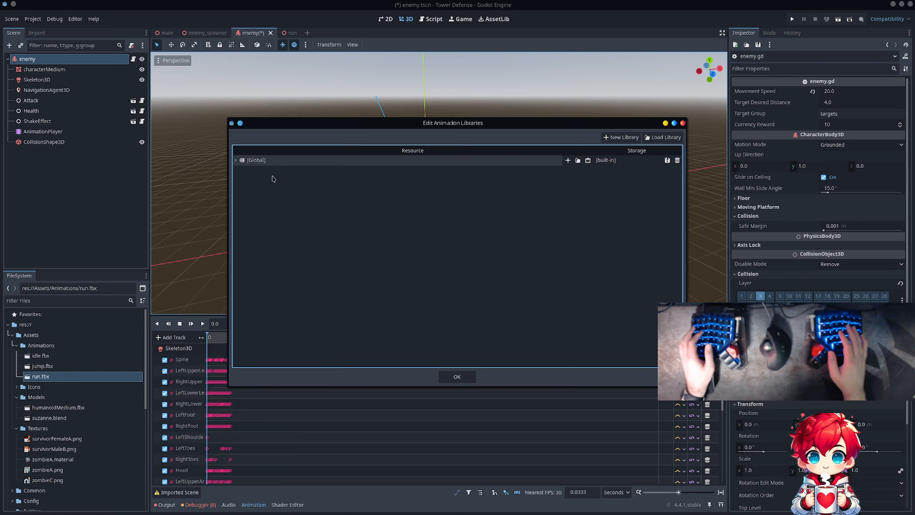
- Rename the Root targeting pose animation in the global animation library as Pose
click(235, 161)
click(269, 181)
click(269, 181)
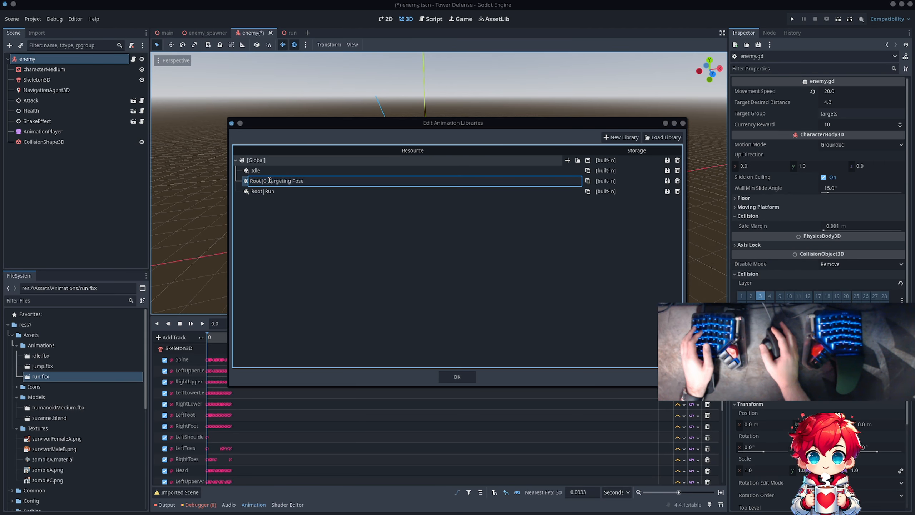
drag(304, 180, 232, 177)
text(Pose)
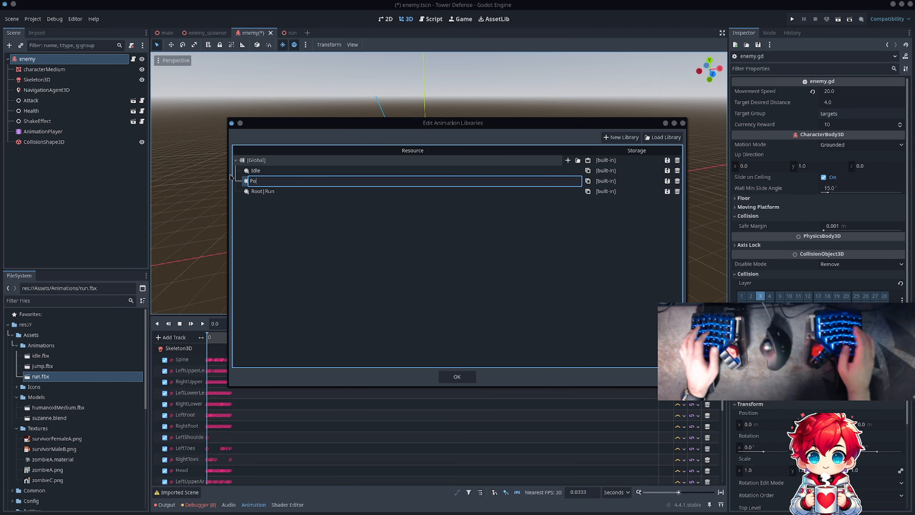
key(Return)
- Rename the Root|Run animation in the global library as Run
click(235, 160)
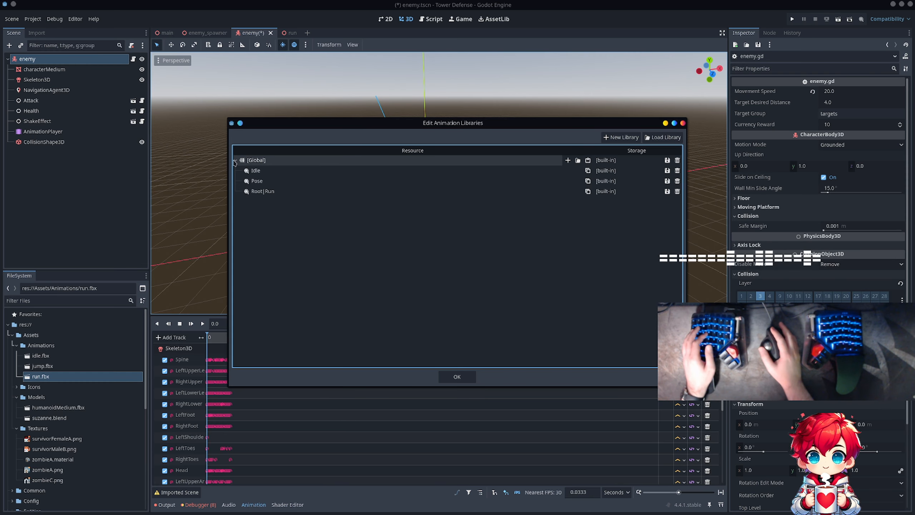
double_click(257, 191)
text(Run)
key(Return)
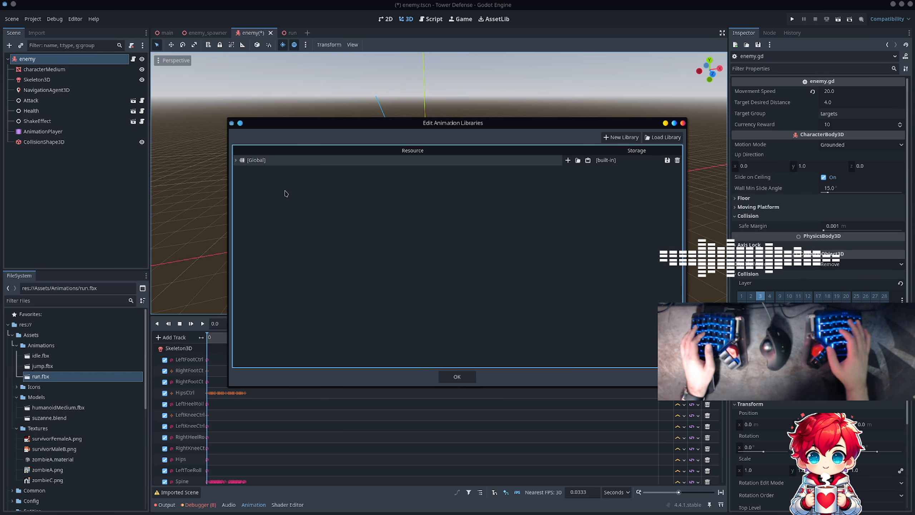
- Close the animation library editor, save the enemy scene, and preview the Idle animation
click(457, 377)
key(ctrl+s)
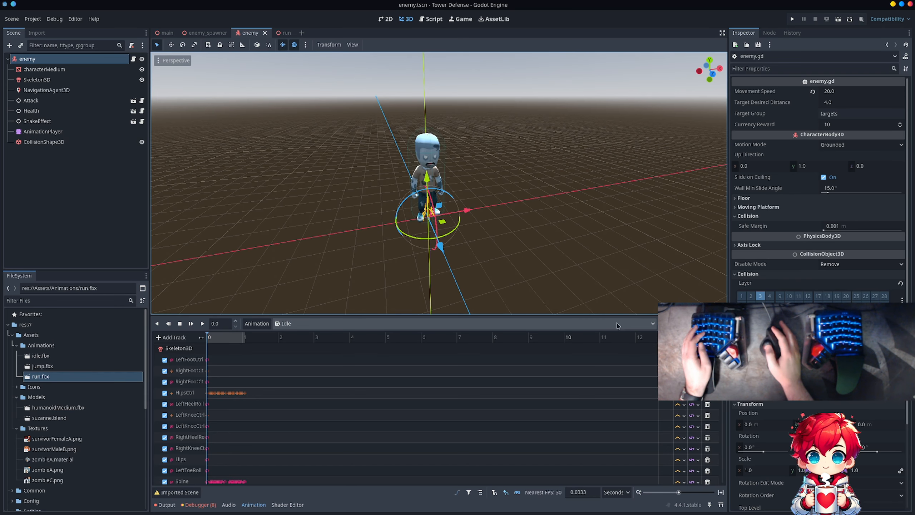
click(204, 324)
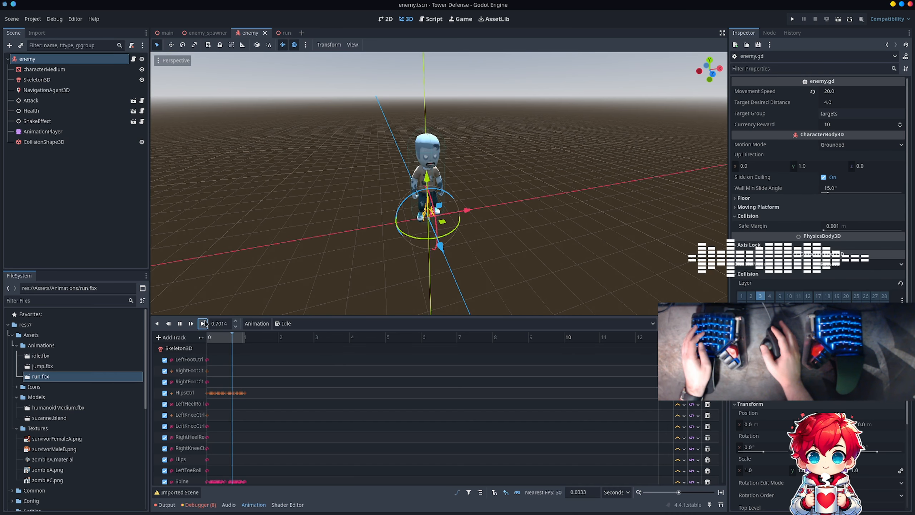
- Switch to VS Code, save enemy.gd, and review the $AnimationPlayer calls against the variable declarations at the start of the script
key(alt+Tab)
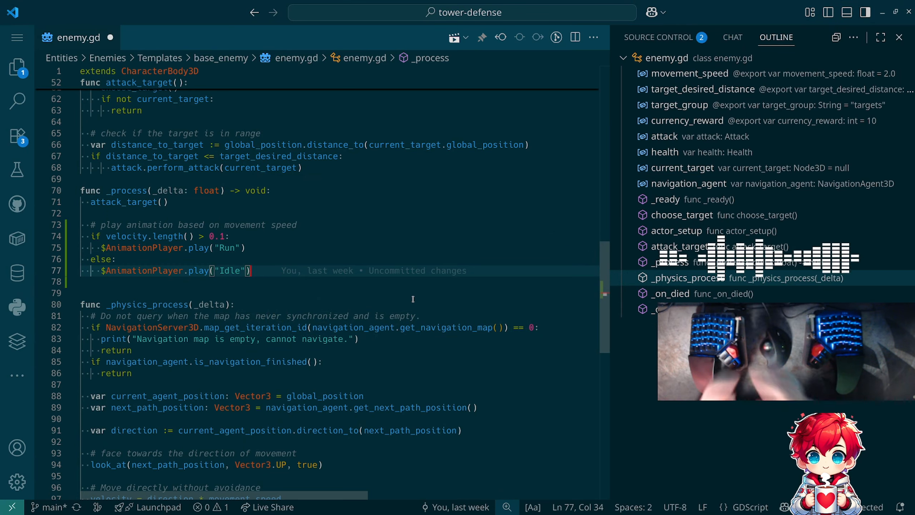
key(ctrl+s)
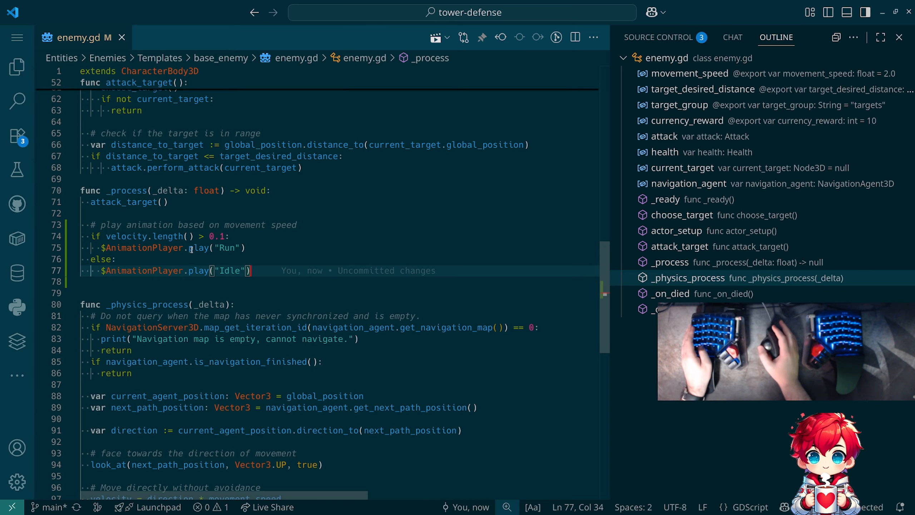
mouse_move(192, 250)
mouse_move(123, 250)
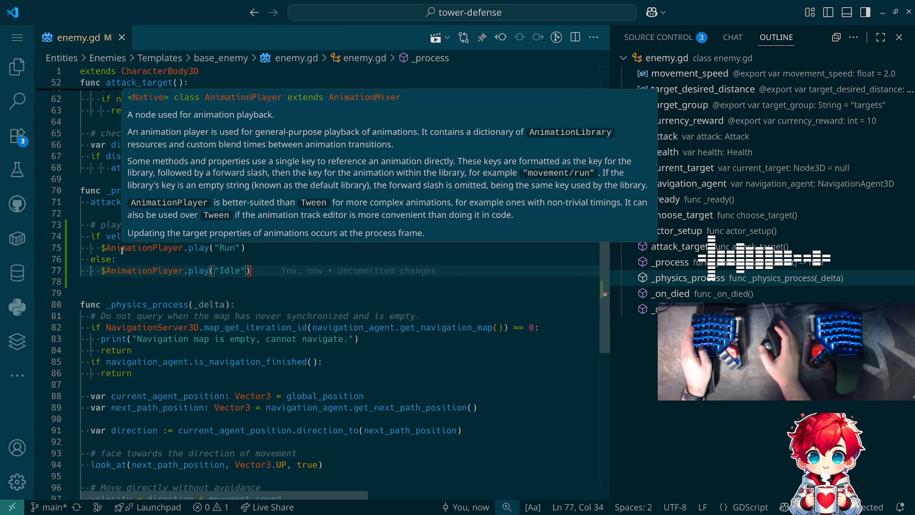
scroll(238, 272, up, 15)
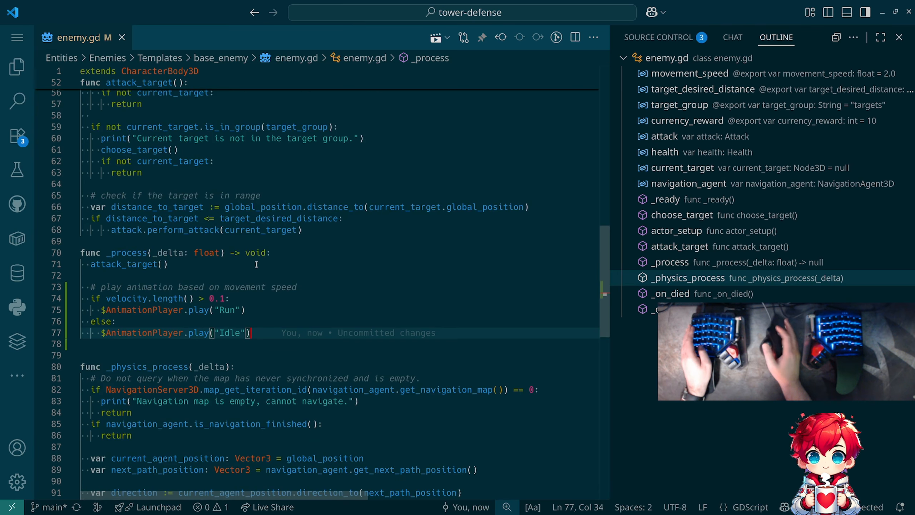
scroll(256, 264, up, 2)
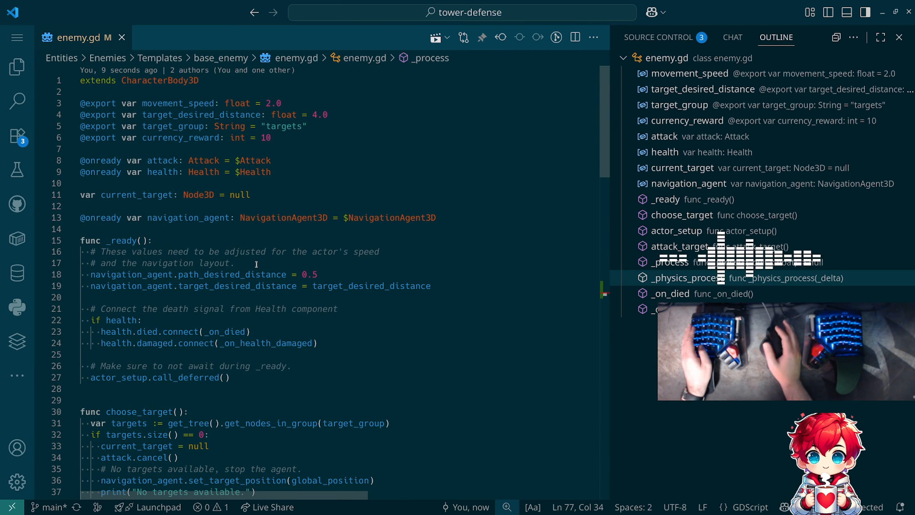
scroll(256, 264, down, 15)
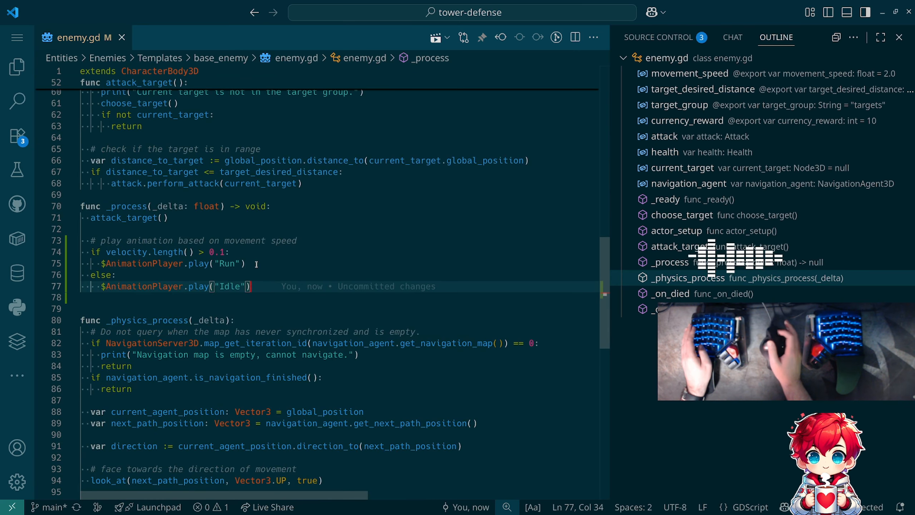
drag(101, 263, 179, 260)
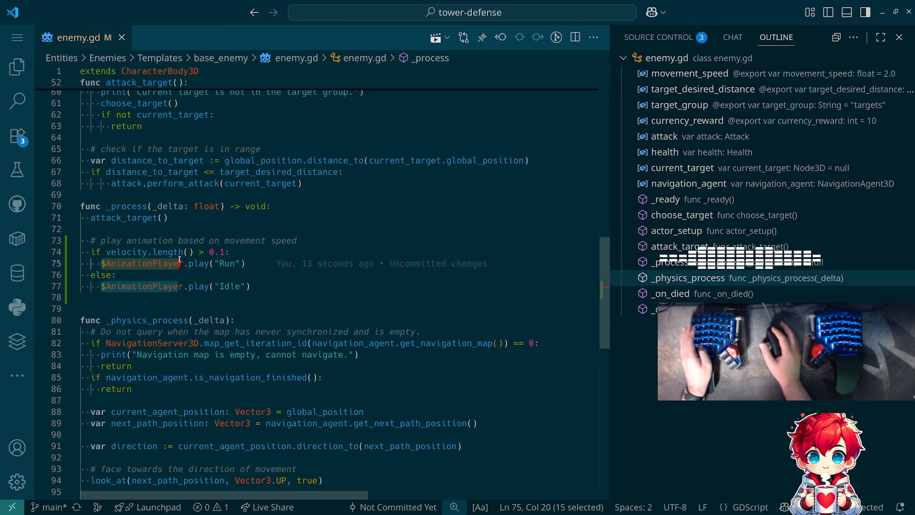
scroll(183, 259, up, 15)
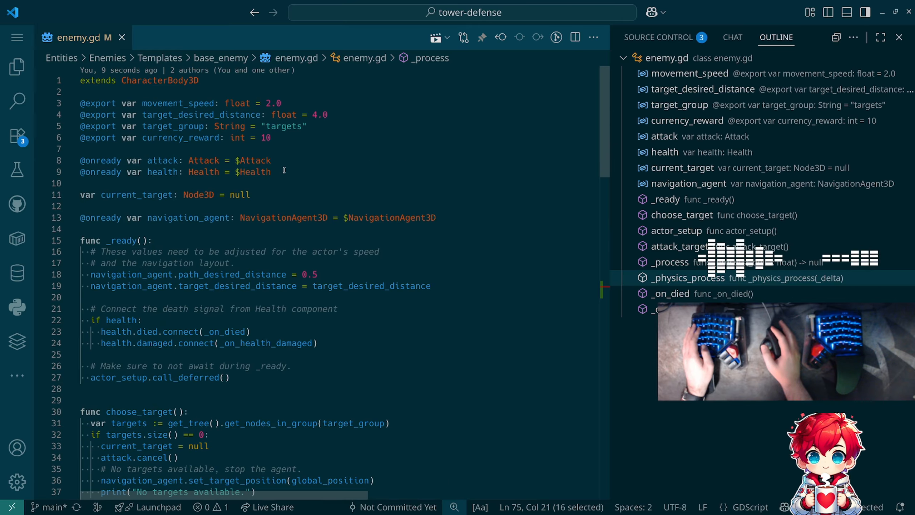
click(284, 170)
key(Return)
text(@on)
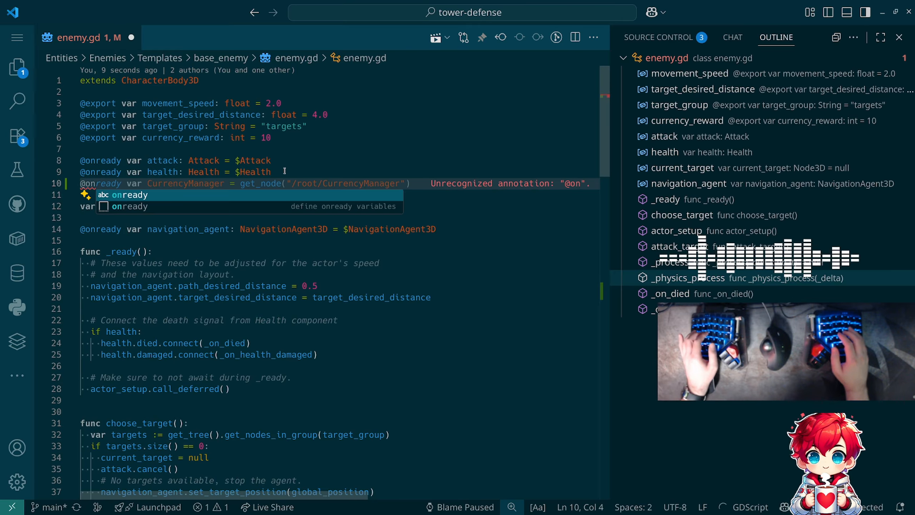
key(Tab)
text(var)
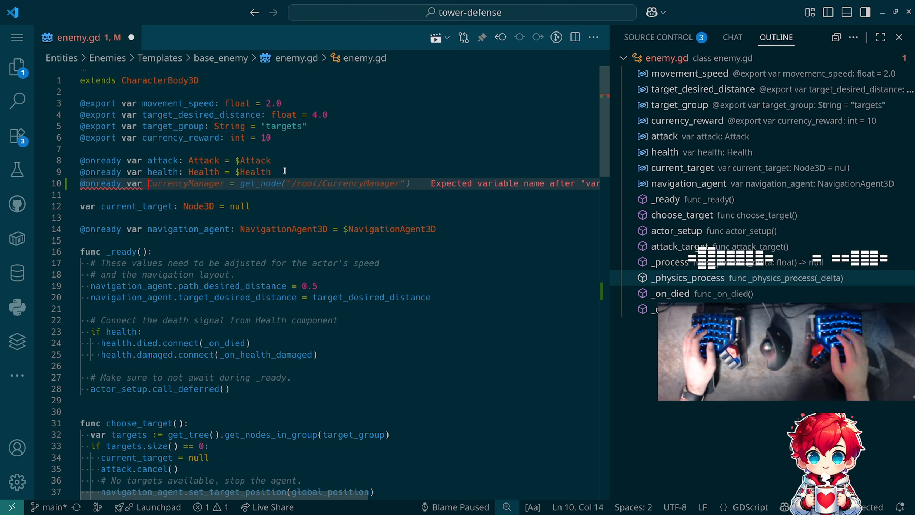
key(Escape)
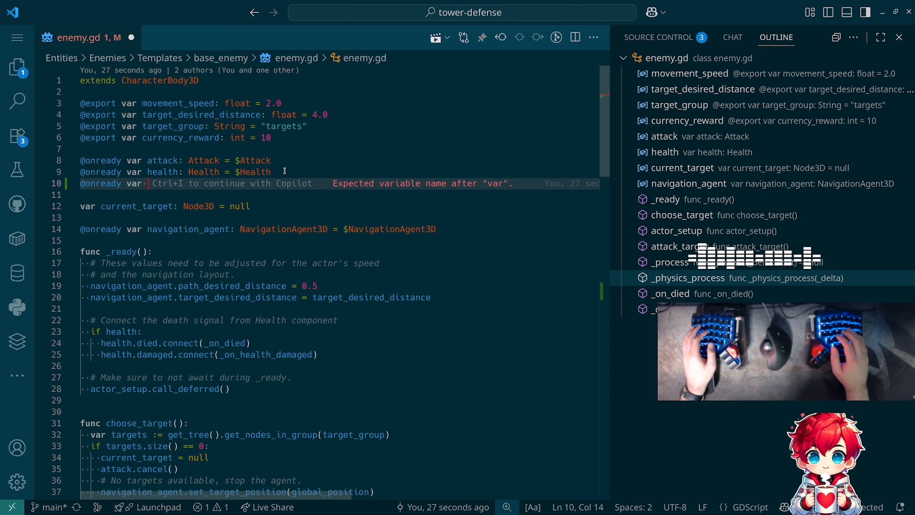
text(anim)
key(Tab)
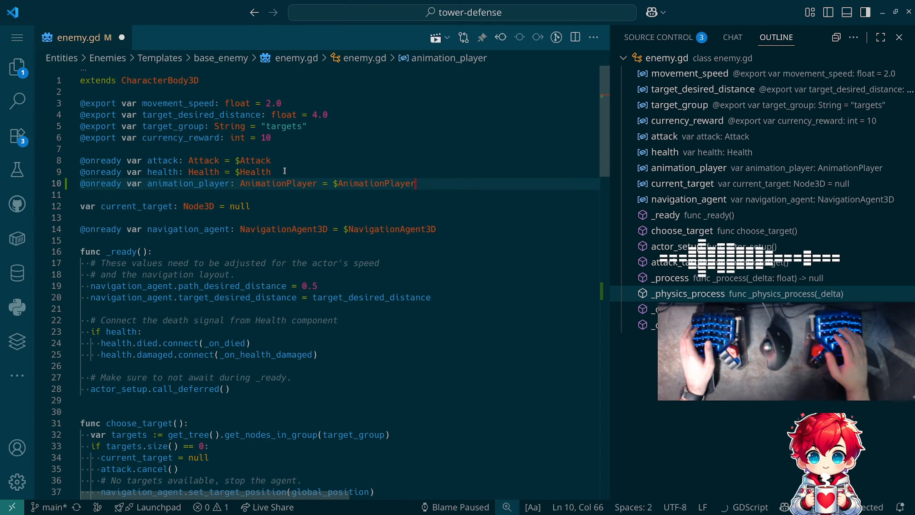
- Replace both $AnimationPlayer references in _process with animation_player and save enemy.gd
scroll(285, 171, down, 16)
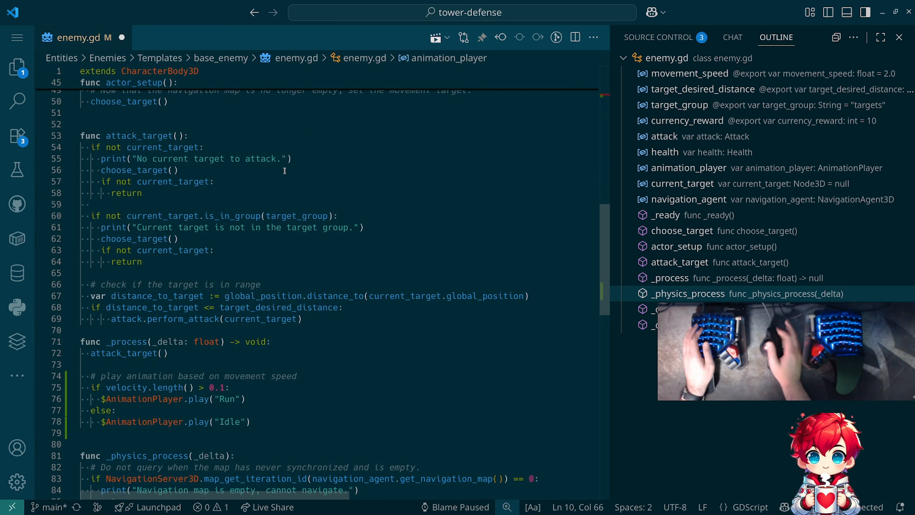
scroll(284, 171, down, 5)
key(Tab)
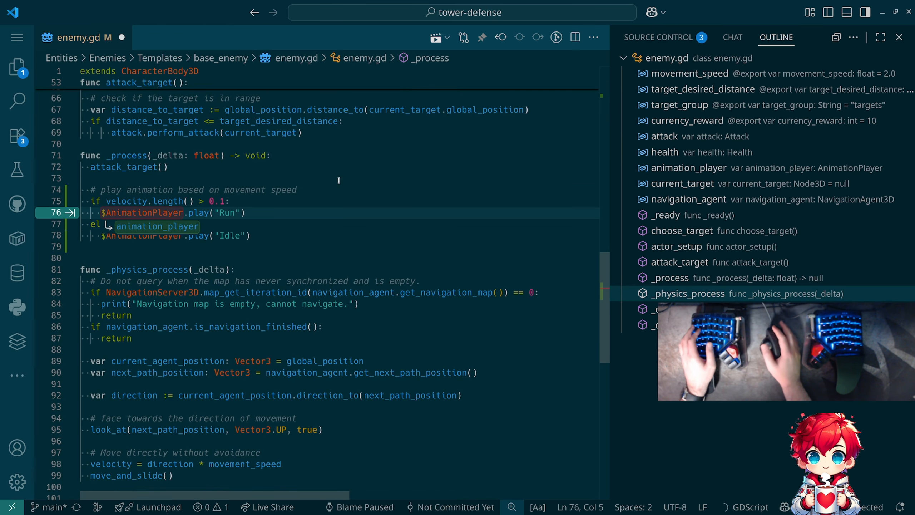
key(Tab)
key(Tab)
key(Tab)
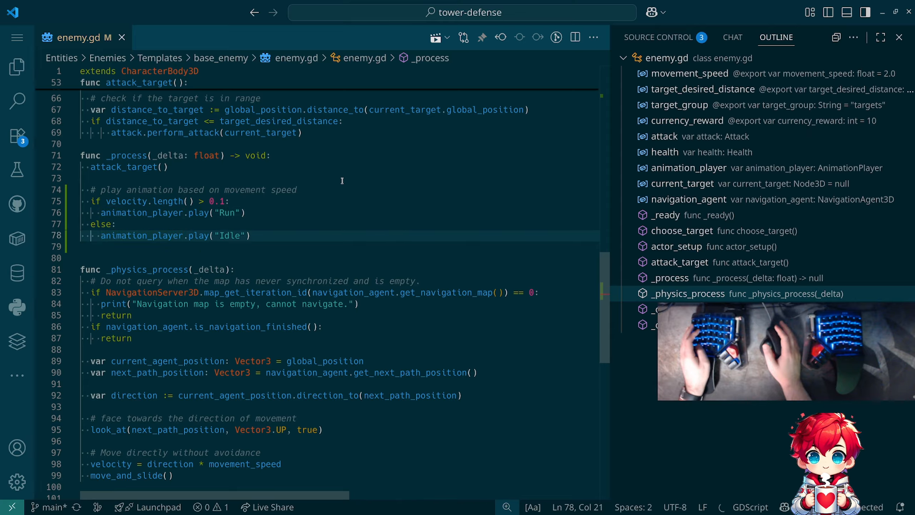
- Switch to the web browser and close the Reddit thread about generating a collision mesh
key(alt+Tab)
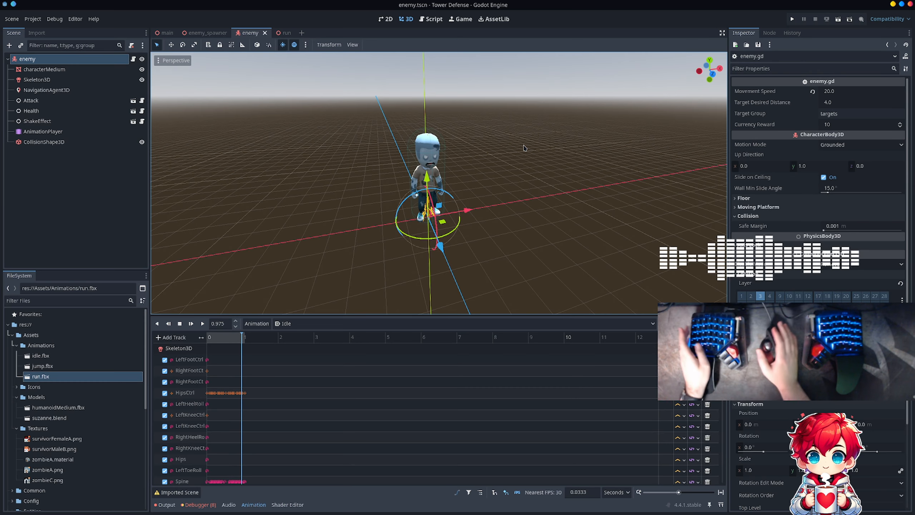
key(alt+Tab)
key(alt+Tab)
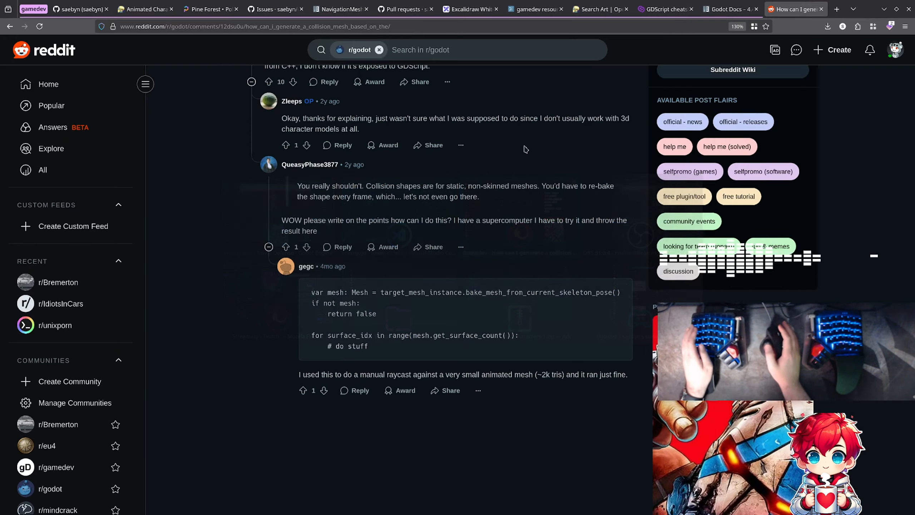
key(ctrl+w)
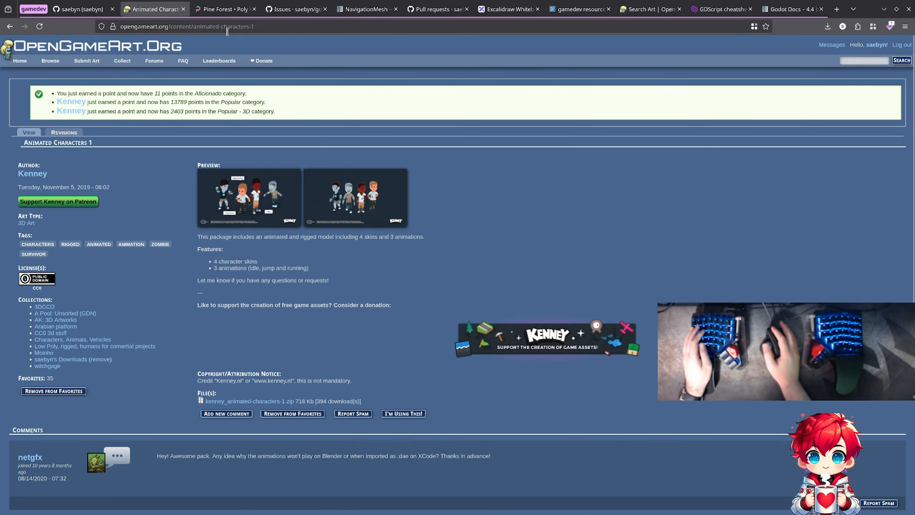
- Start a new issue in the godot-tower-defense repository on GitHub
click(82, 9)
click(295, 9)
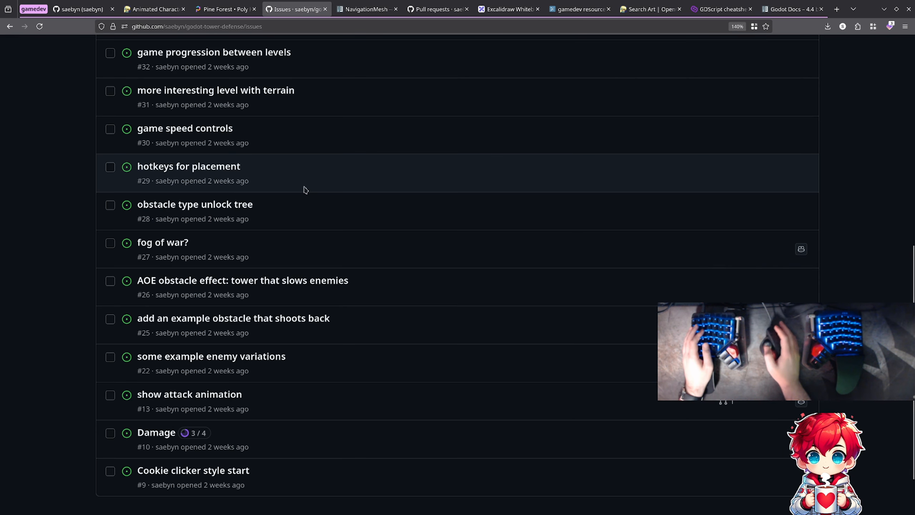
scroll(304, 186, up, 10)
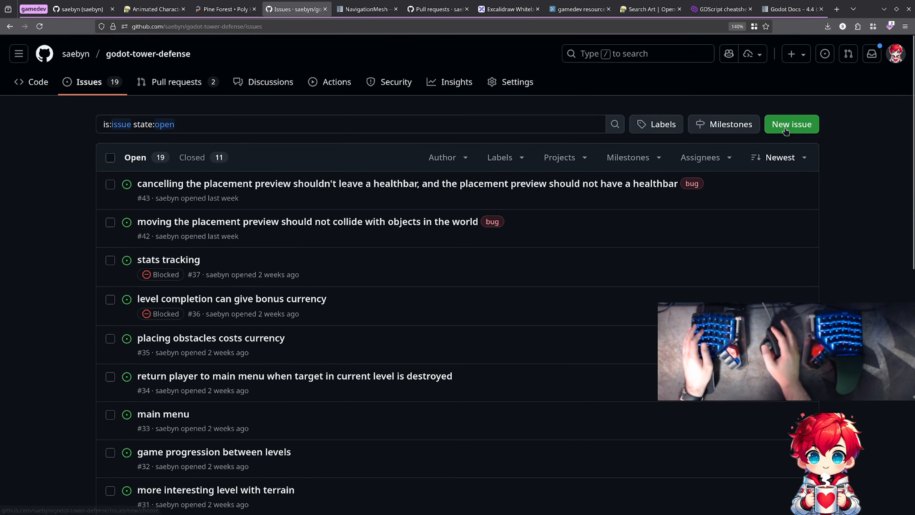
click(785, 130)
- Enter "focus on enemies when they spawn in" as the new issue's title
text(f)
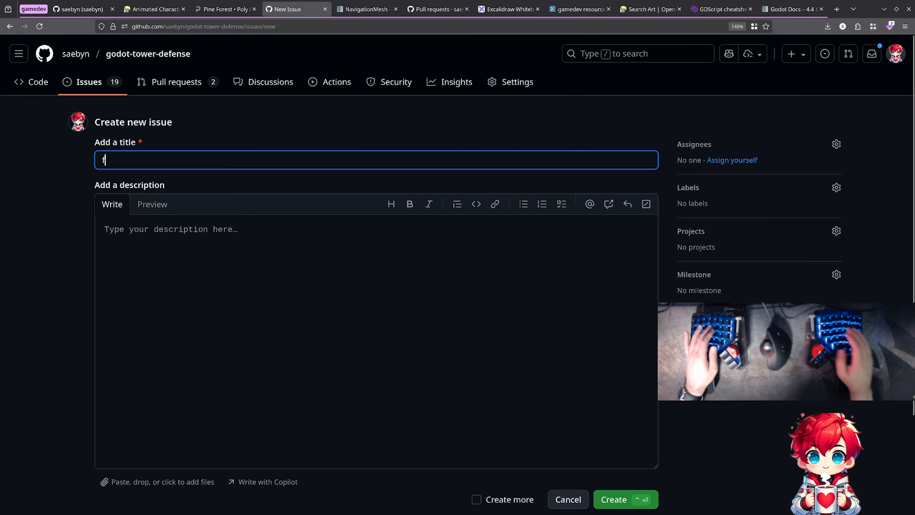
text(ocus on )
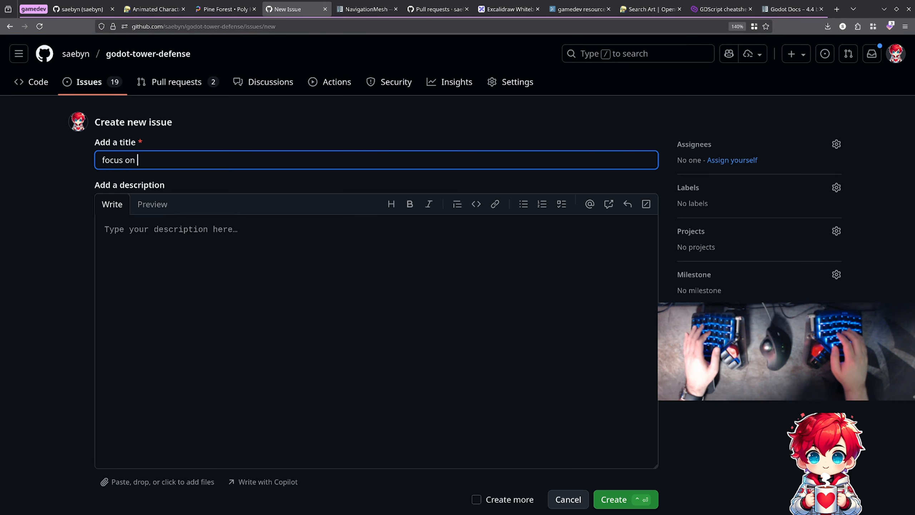
text(ene)
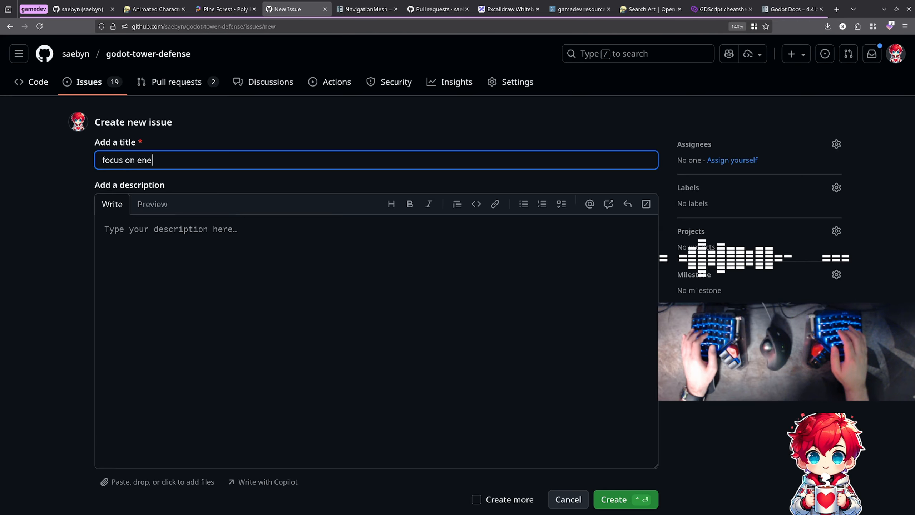
text(mies when the)
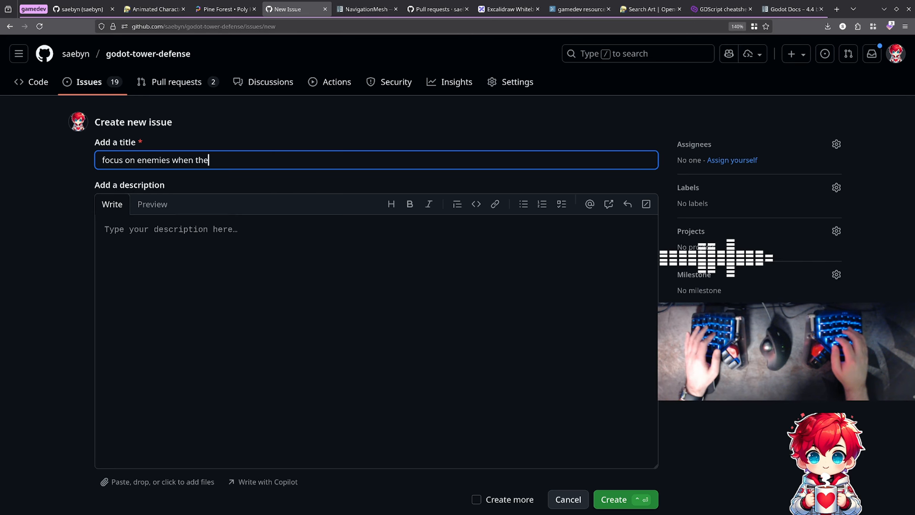
text(y spawn in)
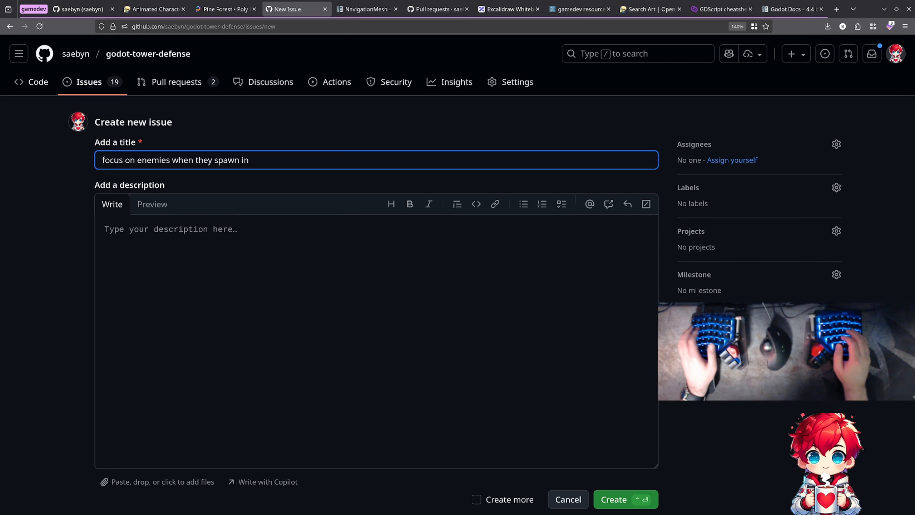
click(369, 266)
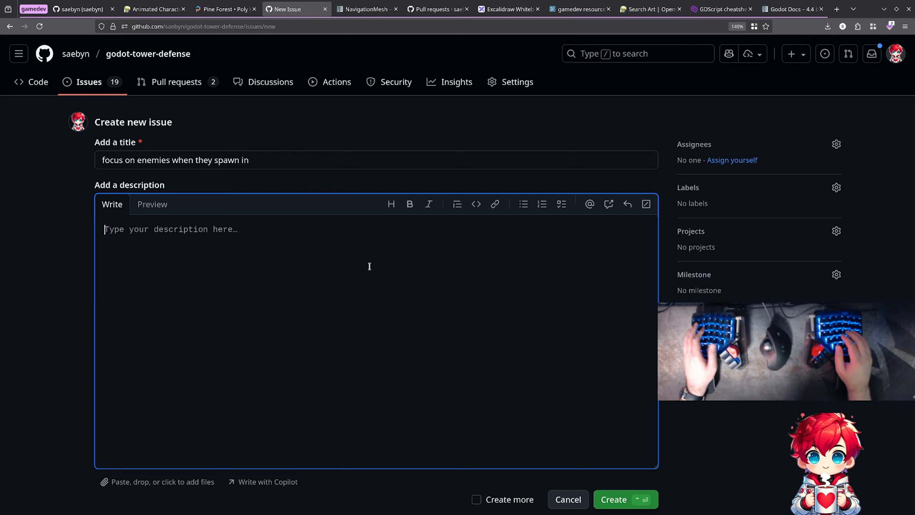
click(290, 161)
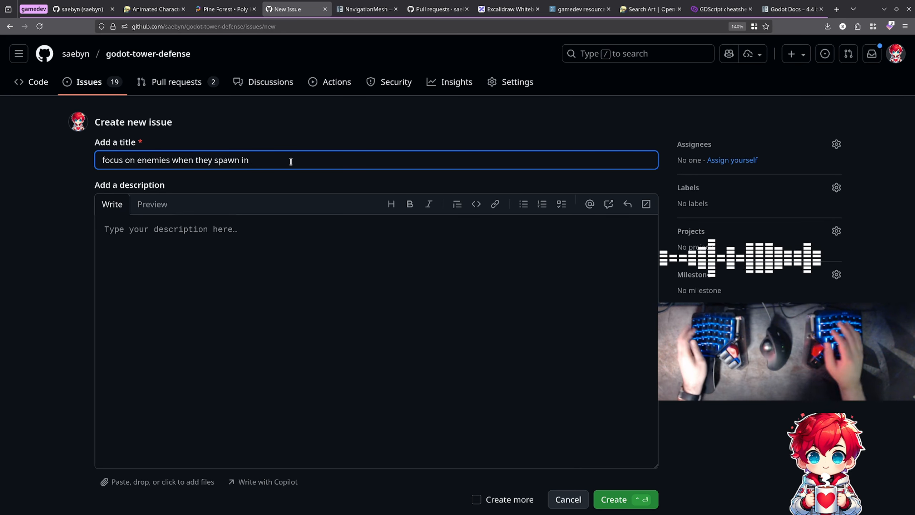
- Replace the new issue's title with "show an indicator on screen when enemies spawn in"
key(ctrl+a)
key(BackSpace)
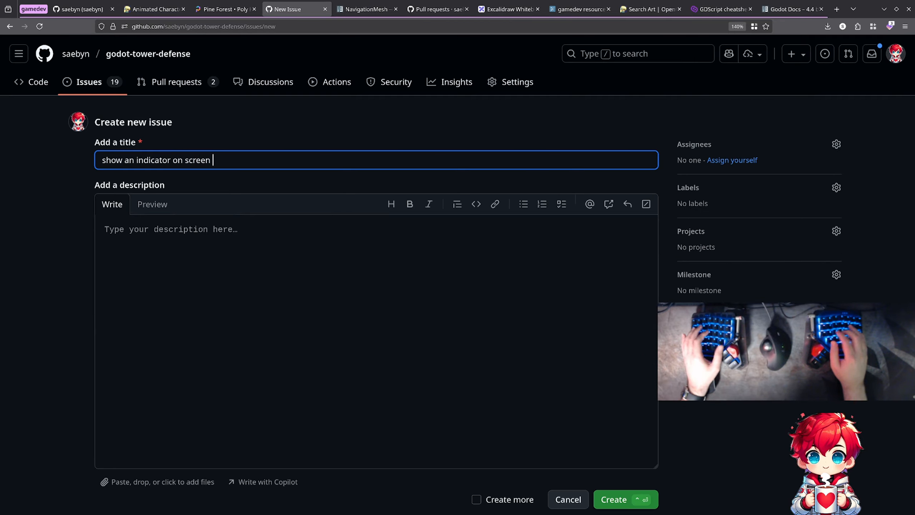
text(hen enem)
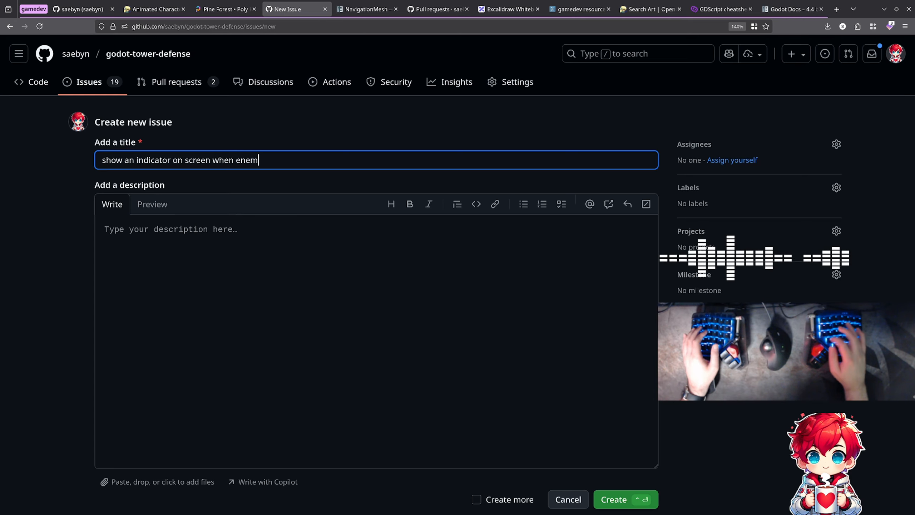
text(ies spawn in)
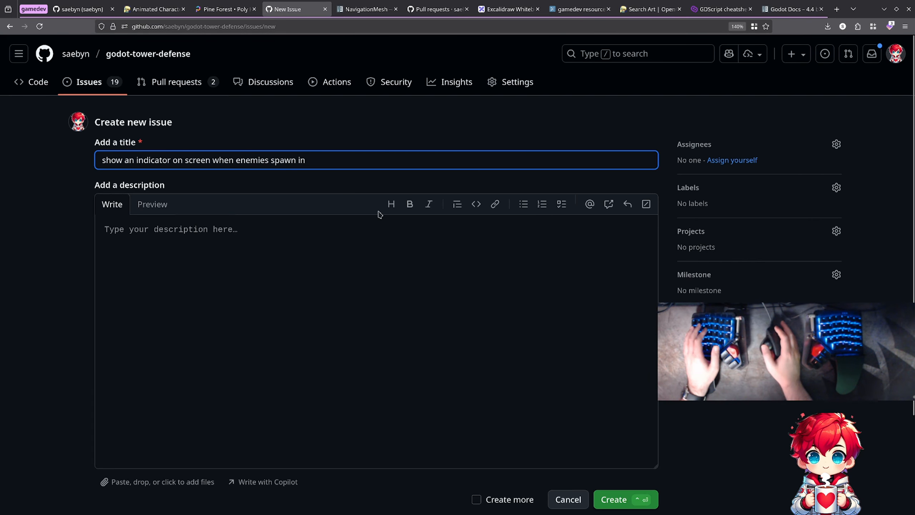
- Enable creating more issues and submit the on-screen enemy indicator issue
scroll(396, 223, down, 3)
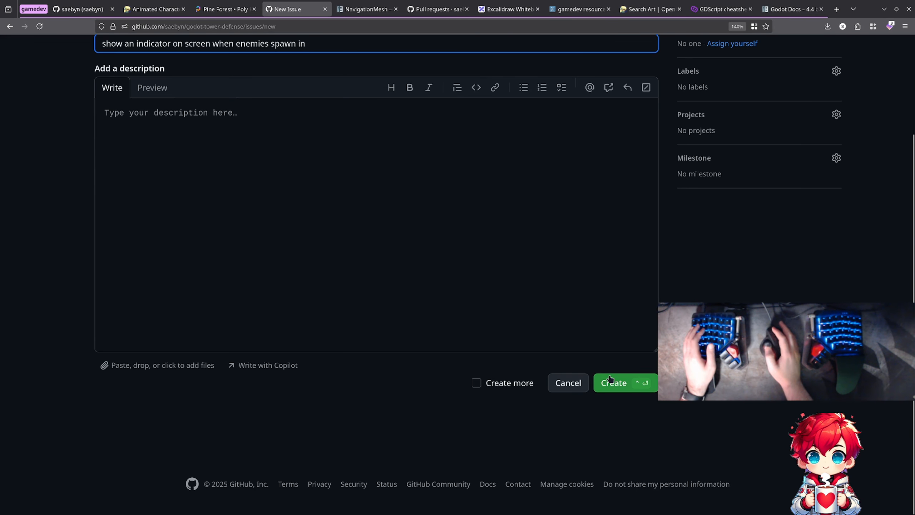
click(508, 382)
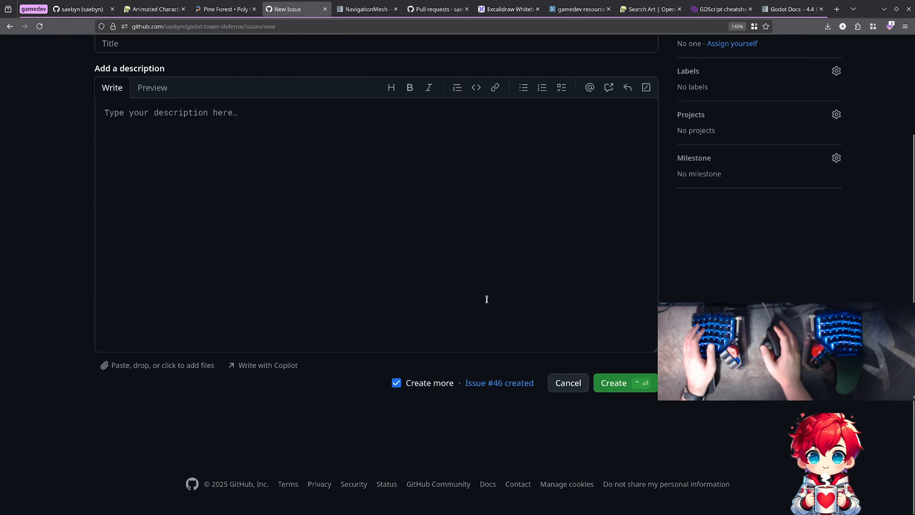
scroll(486, 299, up, 3)
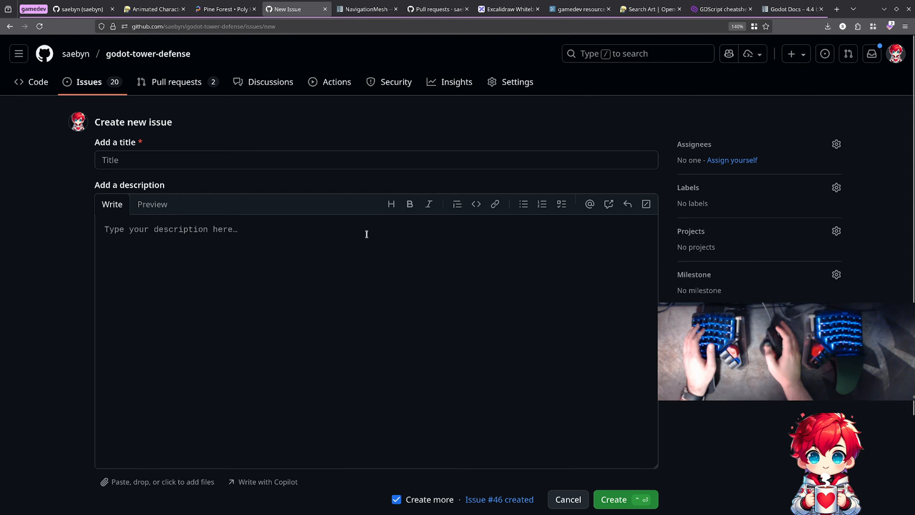
- Open the godot-tower-defense issue list and look through the open issues from newest to oldest
click(89, 82)
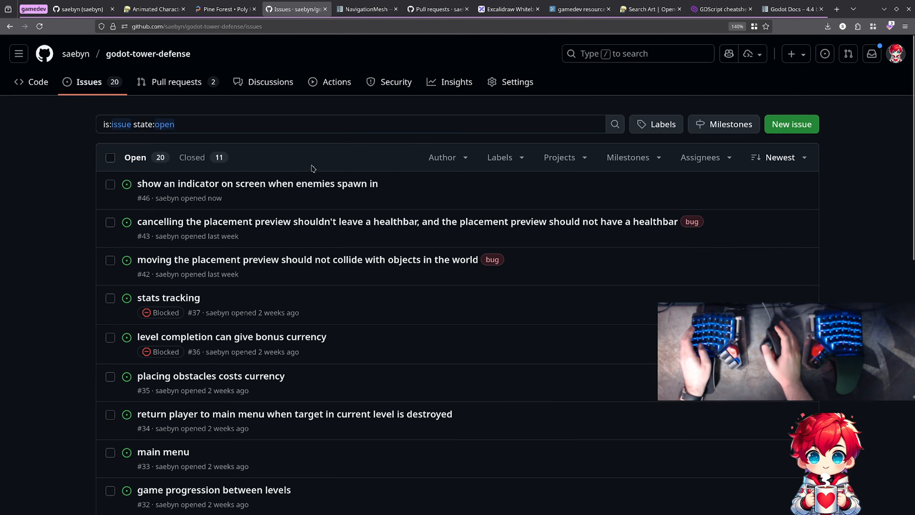
key(alt+Tab)
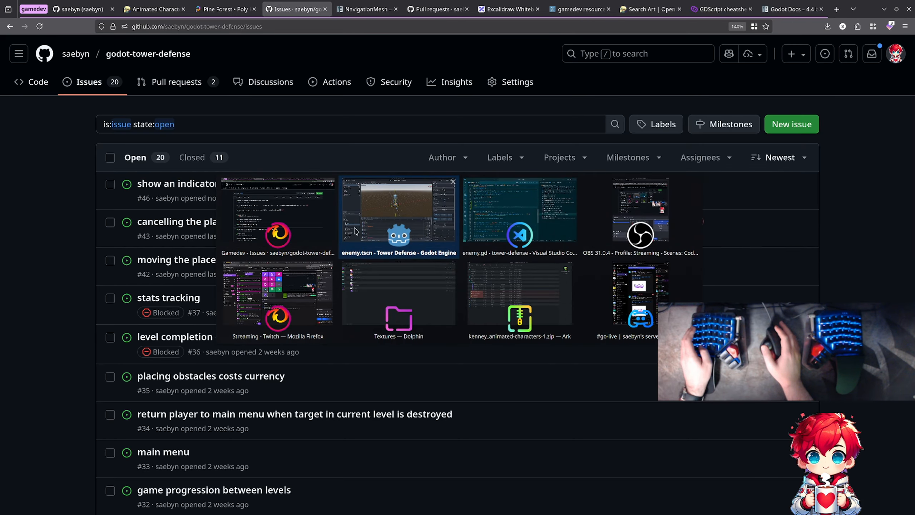
key(alt+shift+Tab)
scroll(355, 231, down, 3)
scroll(356, 231, down, 3)
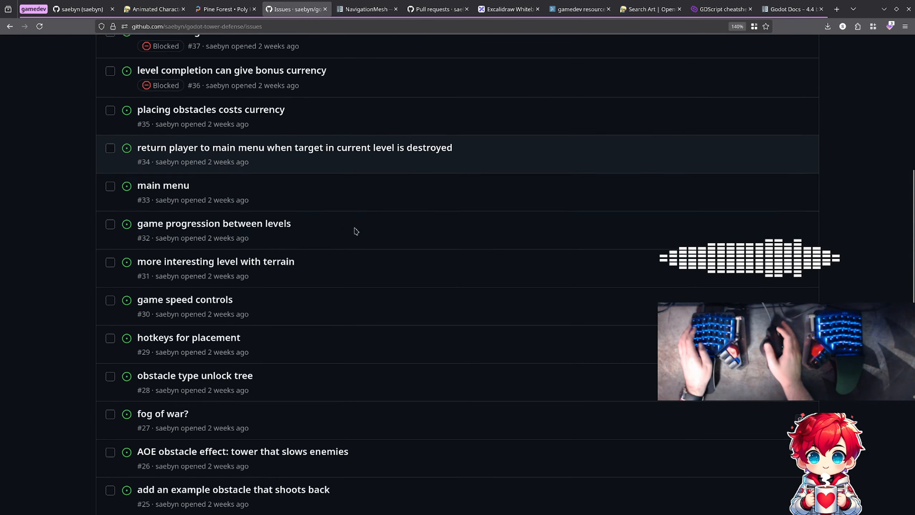
scroll(356, 231, down, 3)
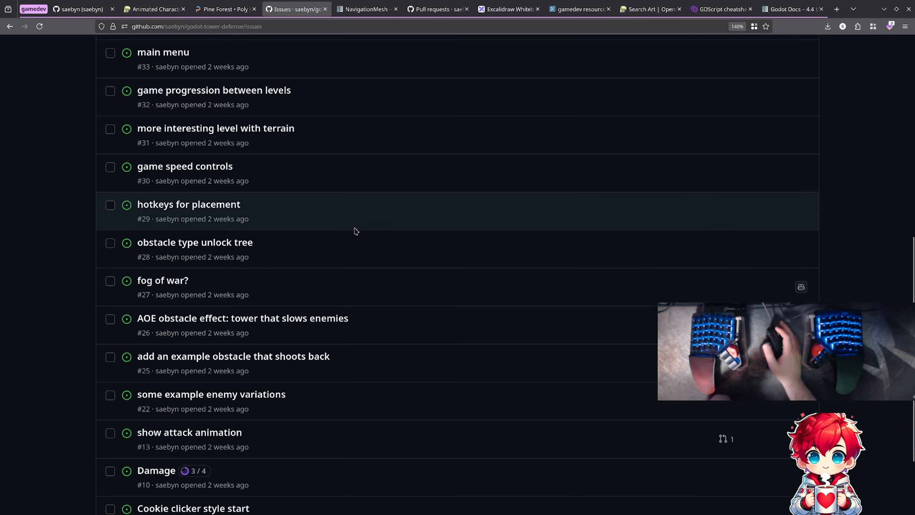
scroll(355, 231, down, 3)
scroll(355, 230, up, 9)
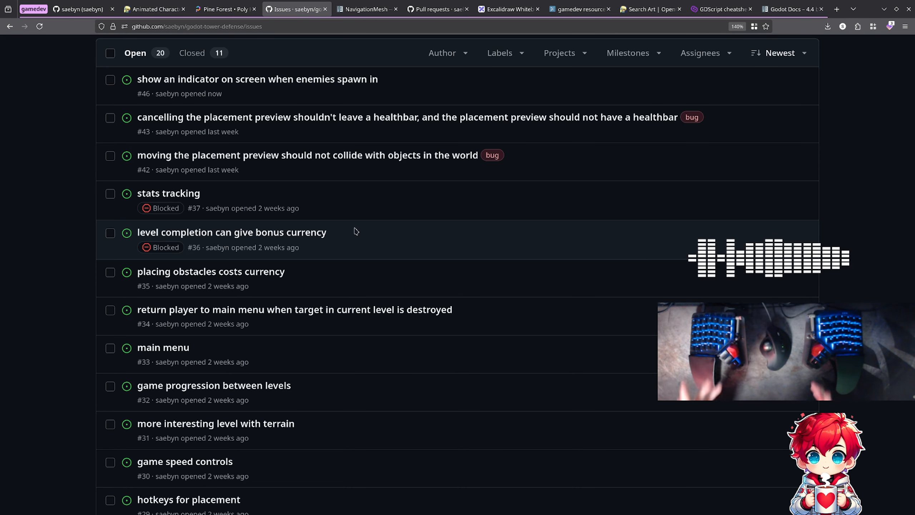
scroll(356, 231, down, 5)
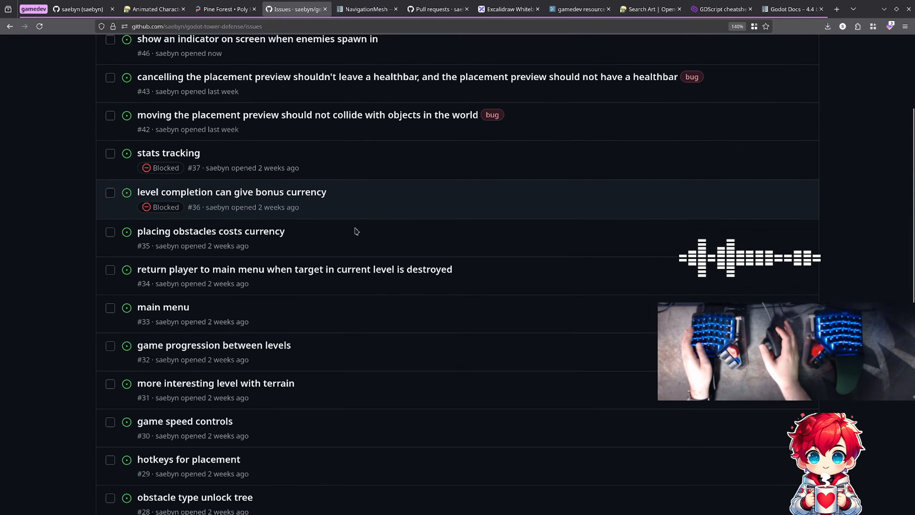
scroll(356, 230, down, 2)
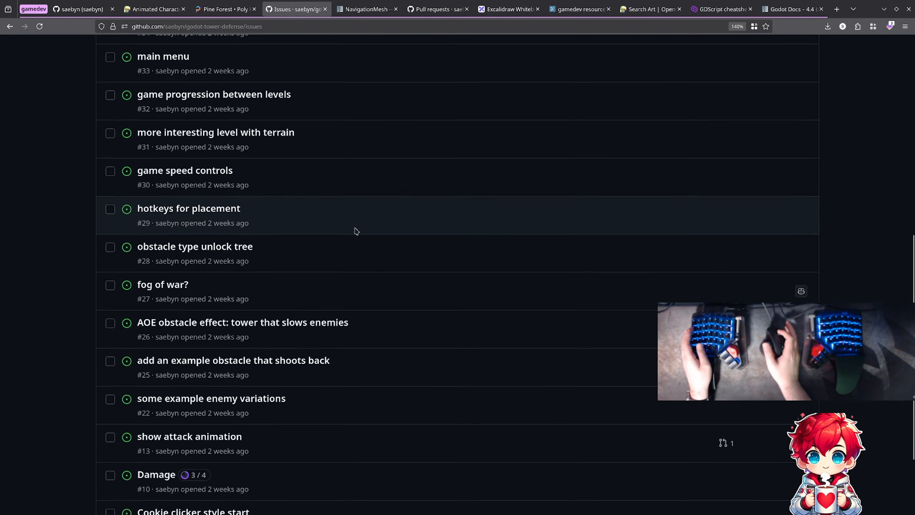
scroll(355, 231, up, 4)
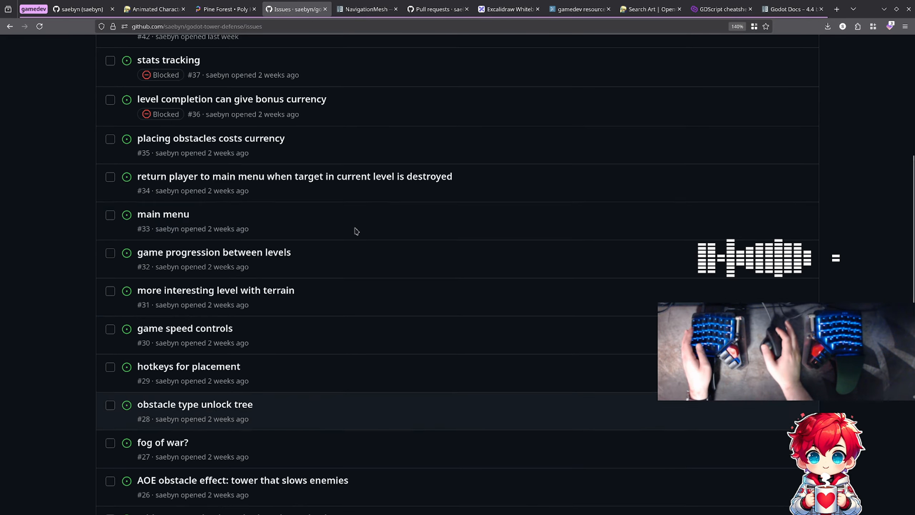
- Look at the Animated Characters 1 page on OpenGameArt to check which skins and animations the package includes
key(alt+Tab)
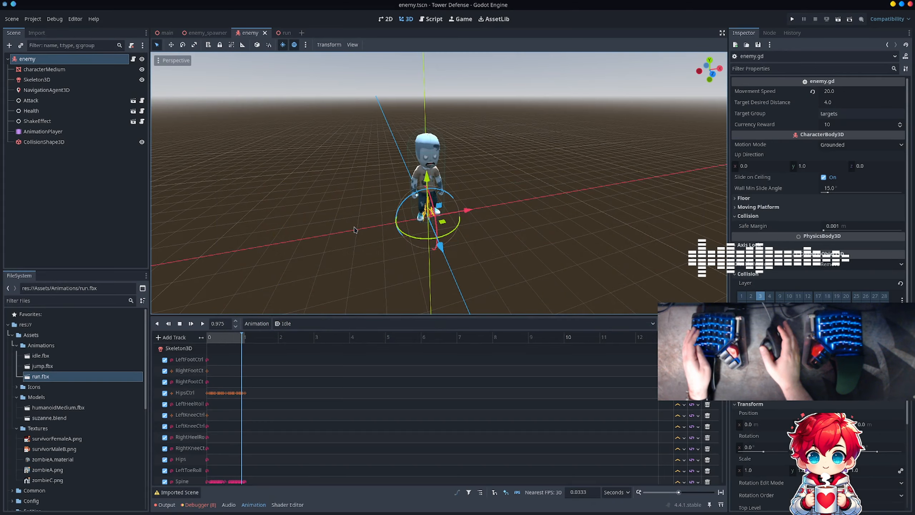
key(alt+Tab)
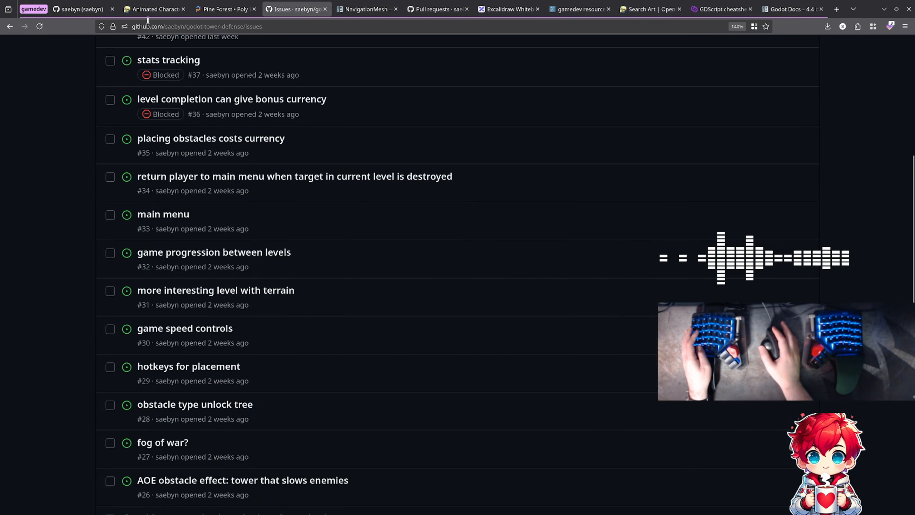
click(153, 14)
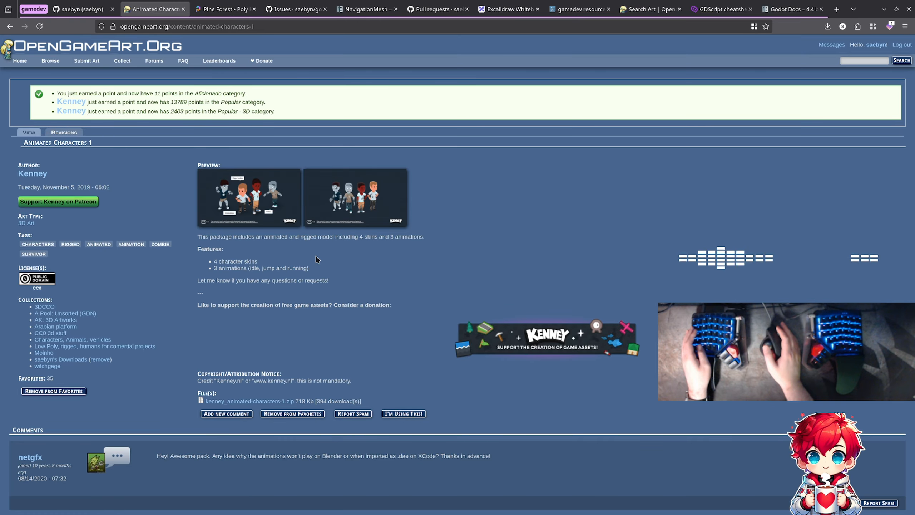
- Switch to Godot, run the project past the file format alert to watch the zombie's animation, and stop the game
key(alt+Tab)
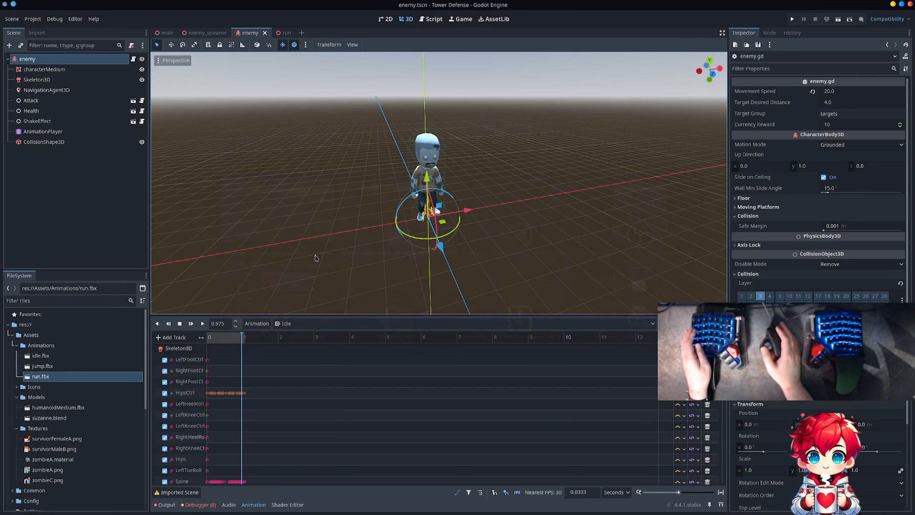
click(791, 20)
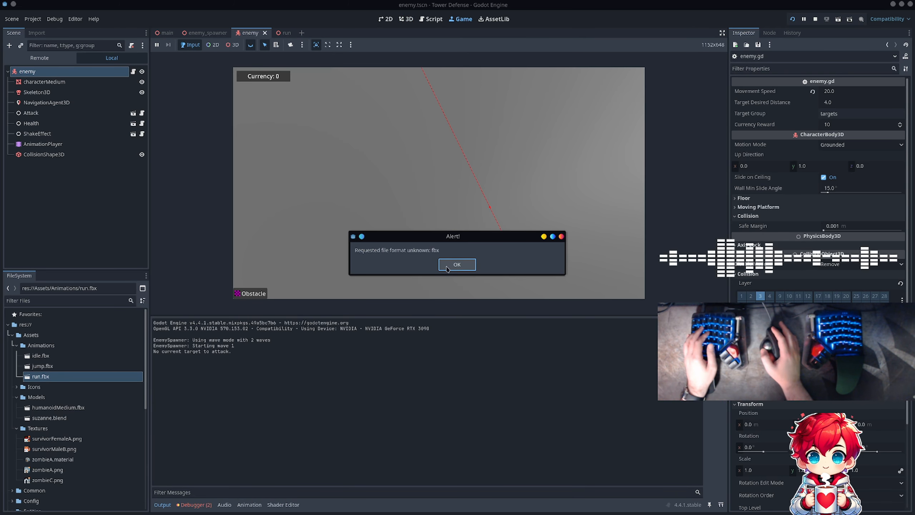
click(446, 266)
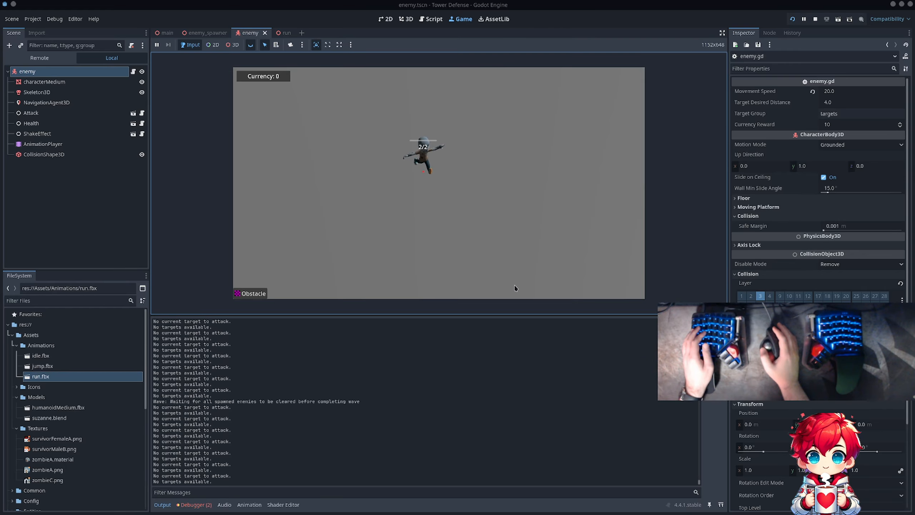
key(F8)
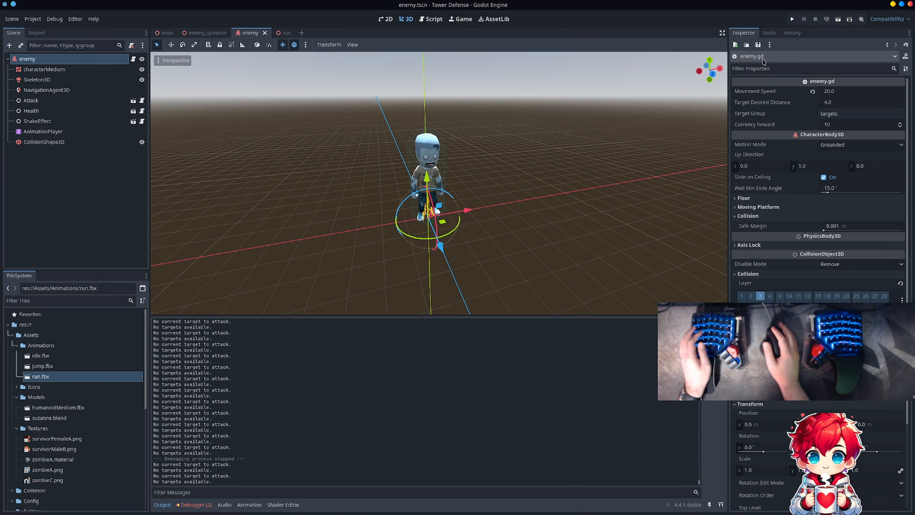
- Switch to the web browser and search the repository's open issue list for "logg"
key(alt+Tab)
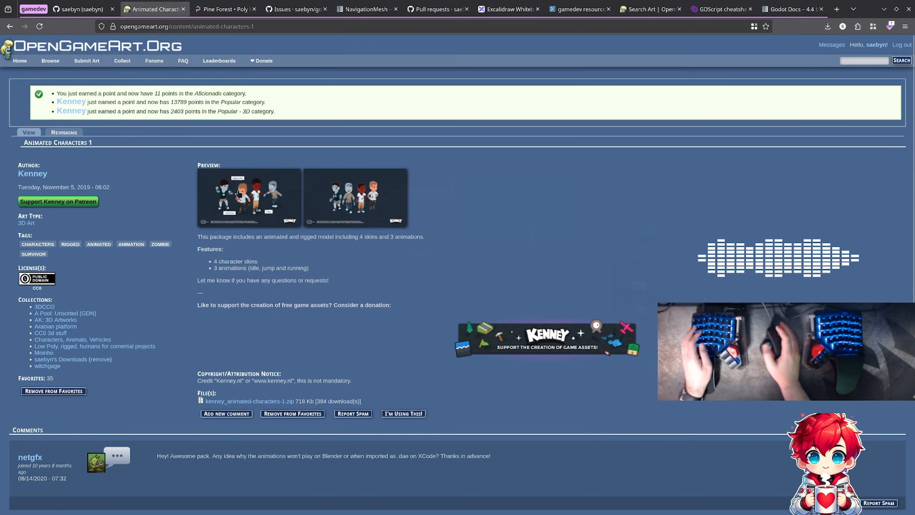
click(302, 14)
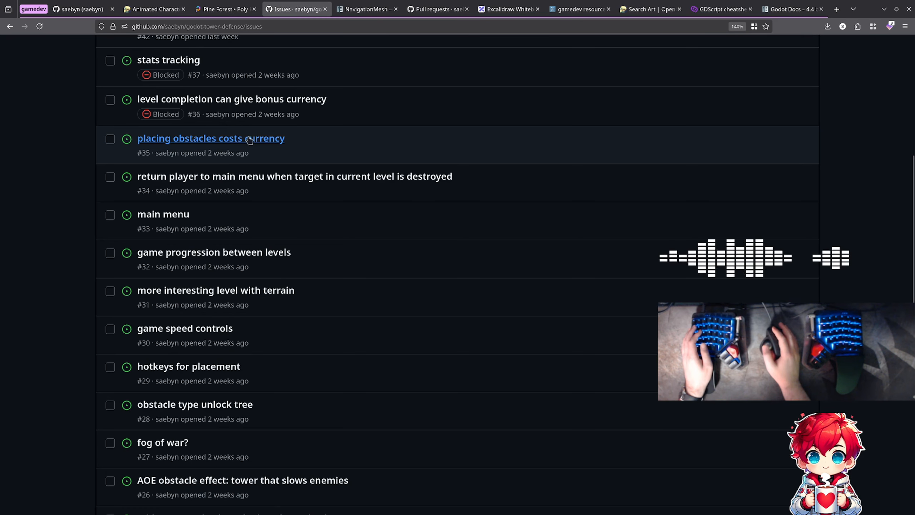
key(ctrl+f)
scroll(268, 197, up, 5)
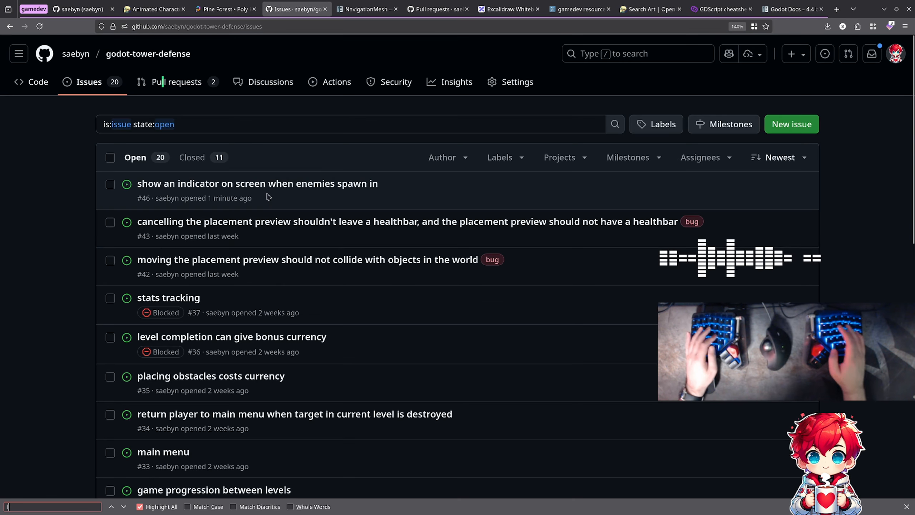
text(logg)
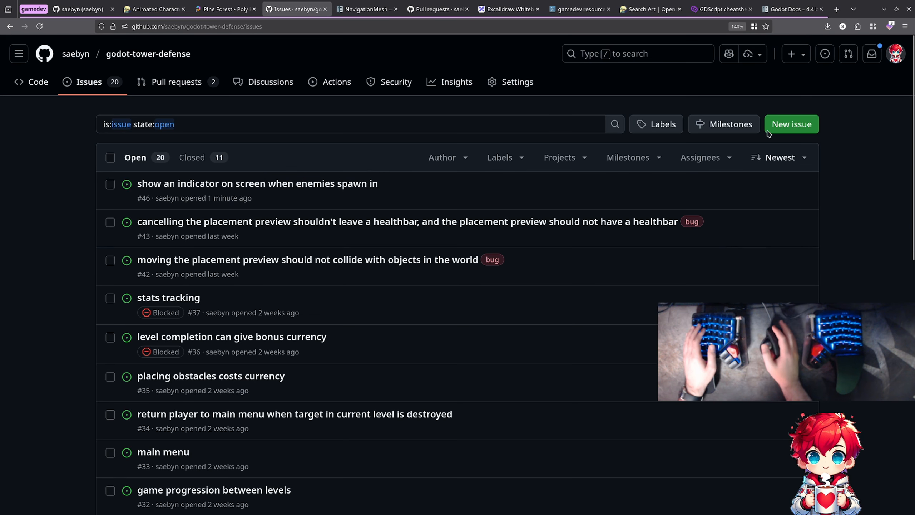
- Create a new issue titled "add logging framework to control how detailed logs are", without a description
text(cadd)
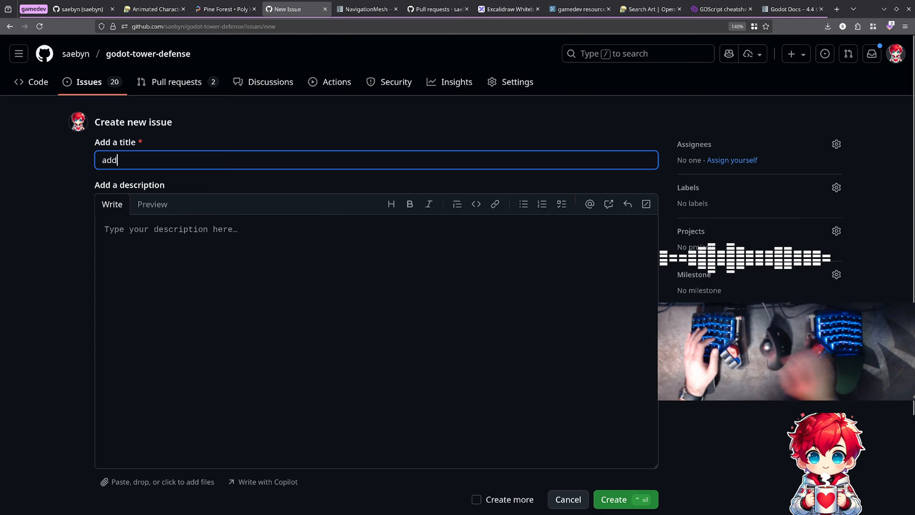
text( logging fr)
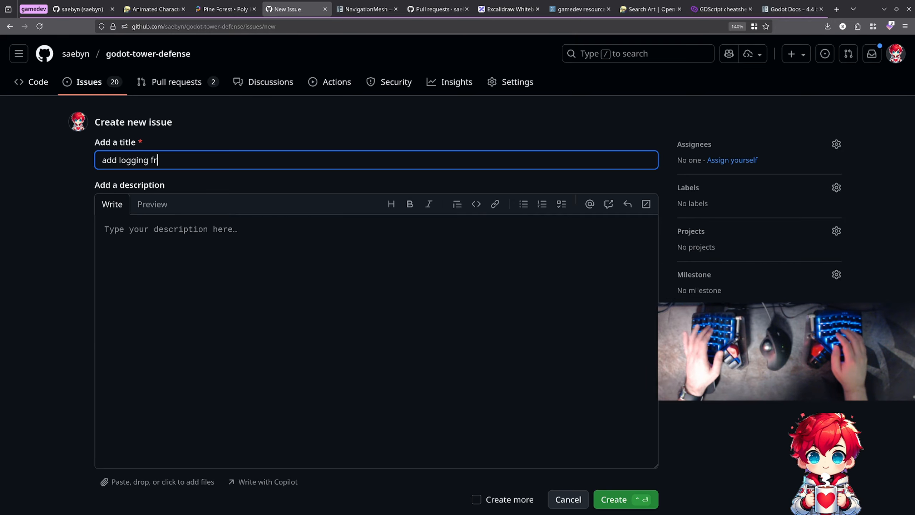
text(amework to contole)
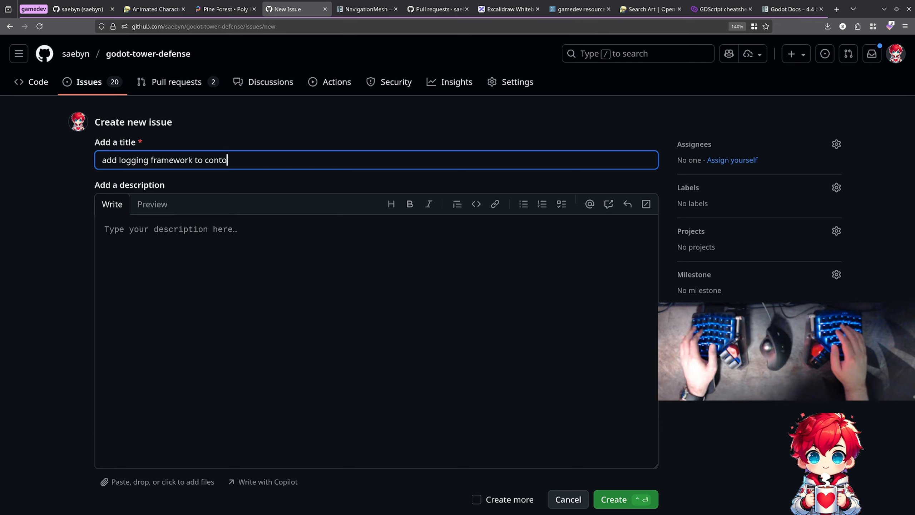
key(BackSpace)
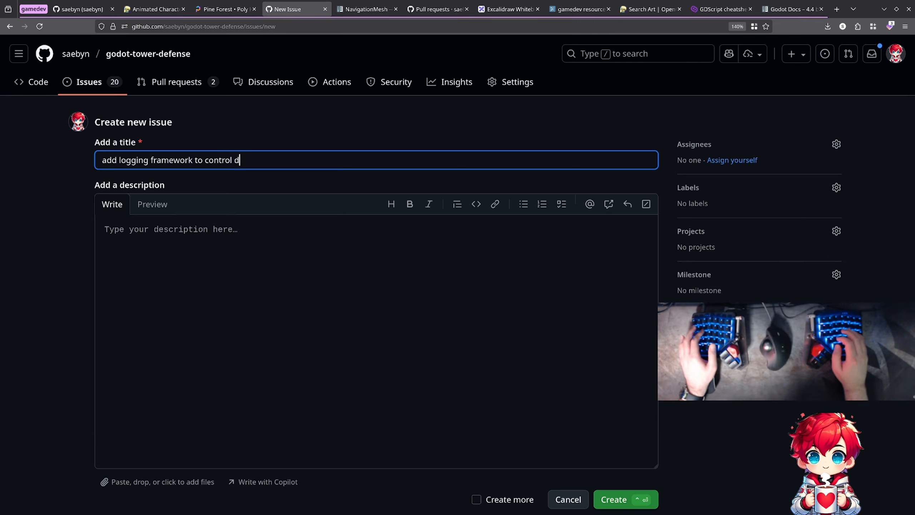
text(how t)
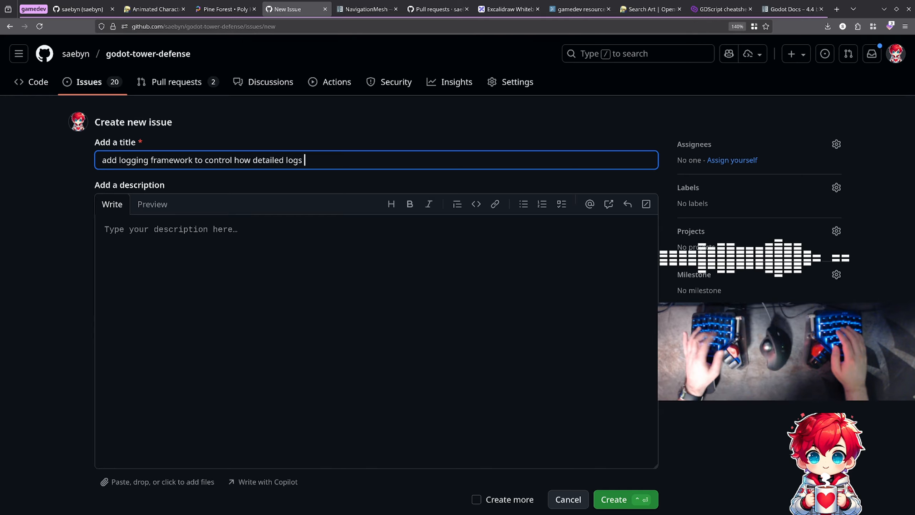
scroll(564, 227, down, 3)
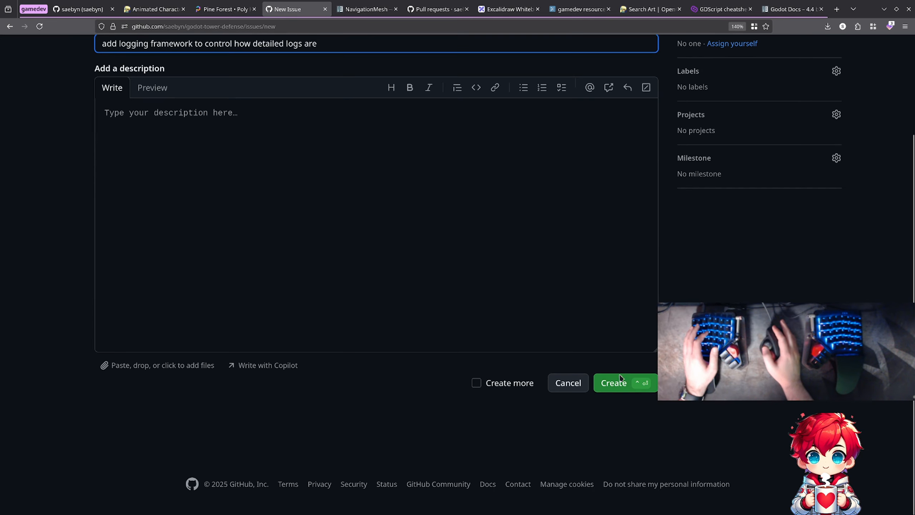
click(630, 384)
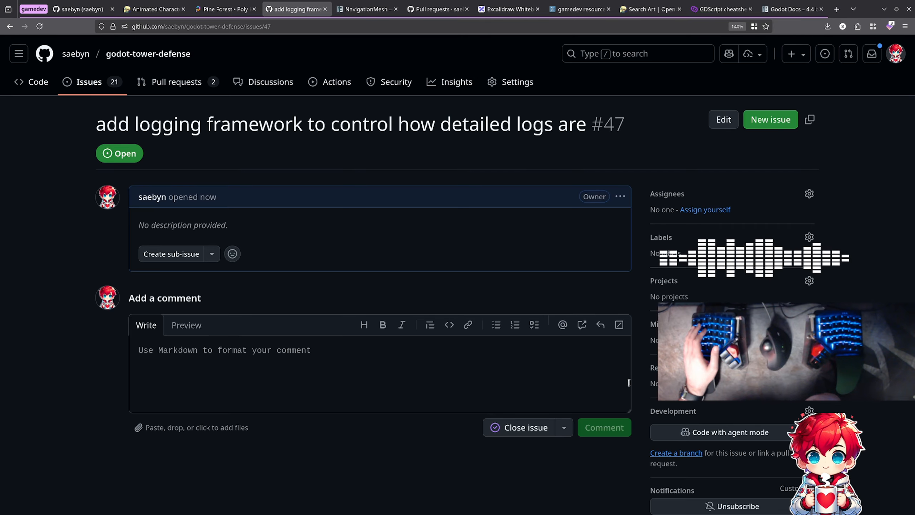
- Search the web for "nodejs debug" in a new browser tab and open the npm page of the debug package
key(ctrl+t)
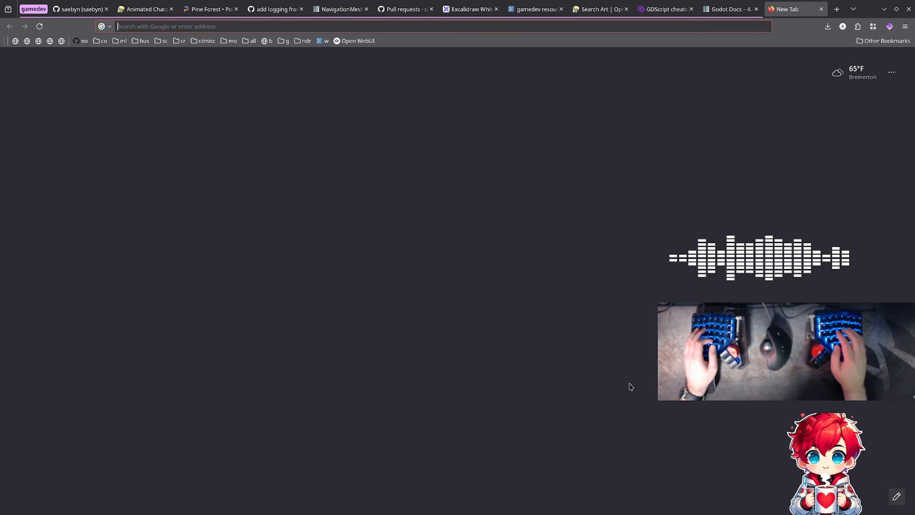
text(node)
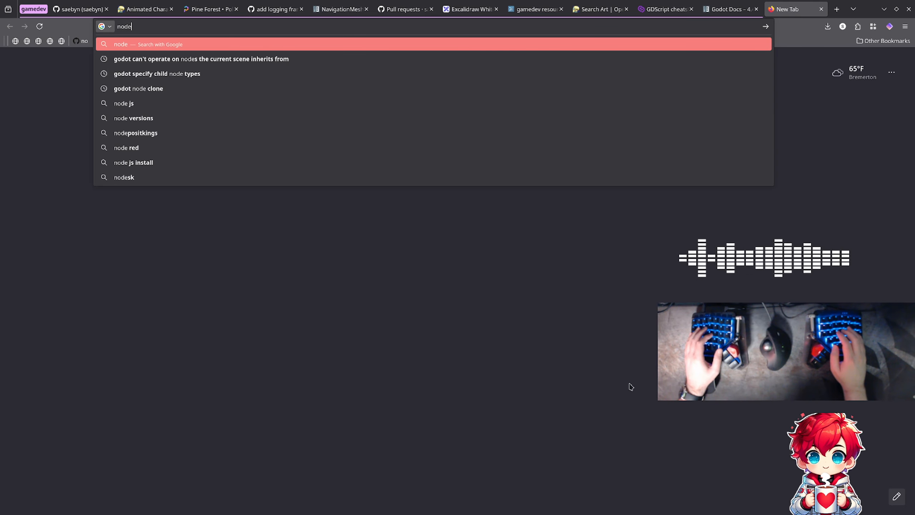
text(js de)
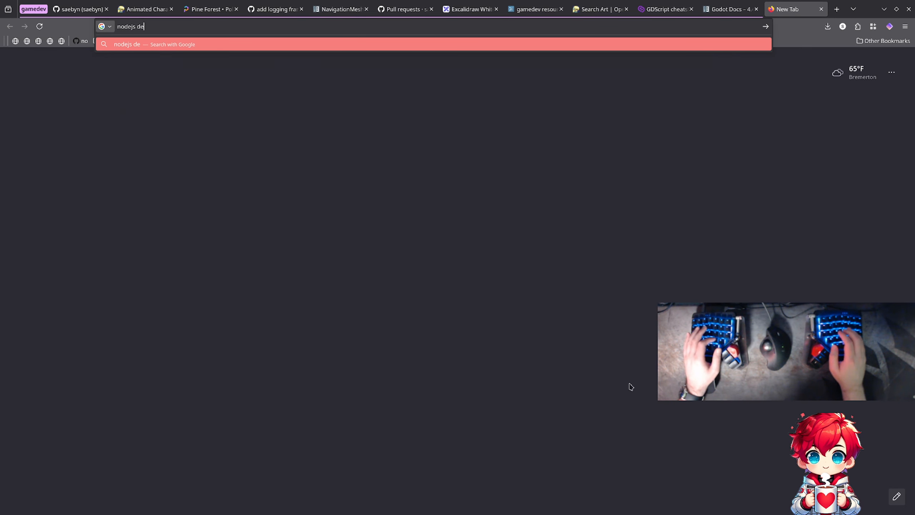
text(bug)
key(Return)
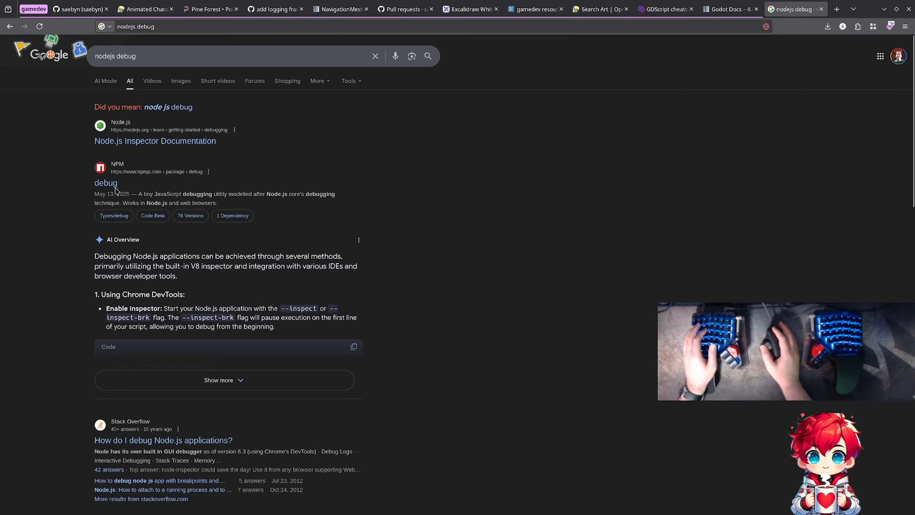
click(112, 183)
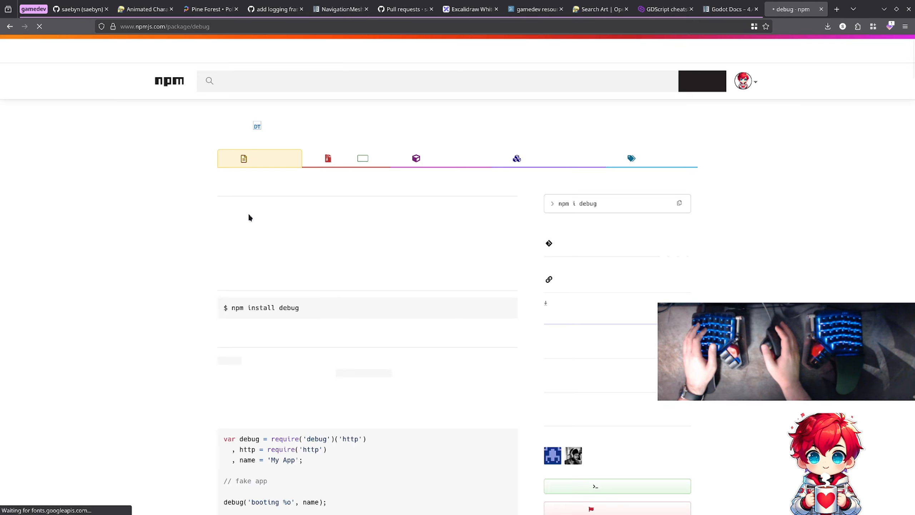
- Read the debug package's usage notes, the worker.js example and the DEBUG variable examples, and close the page
scroll(136, 206, down, 7)
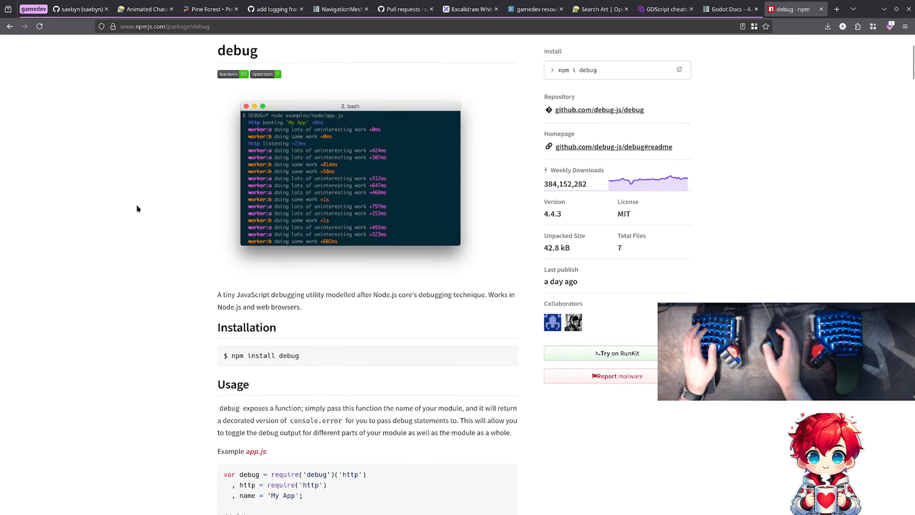
scroll(137, 208, down, 10)
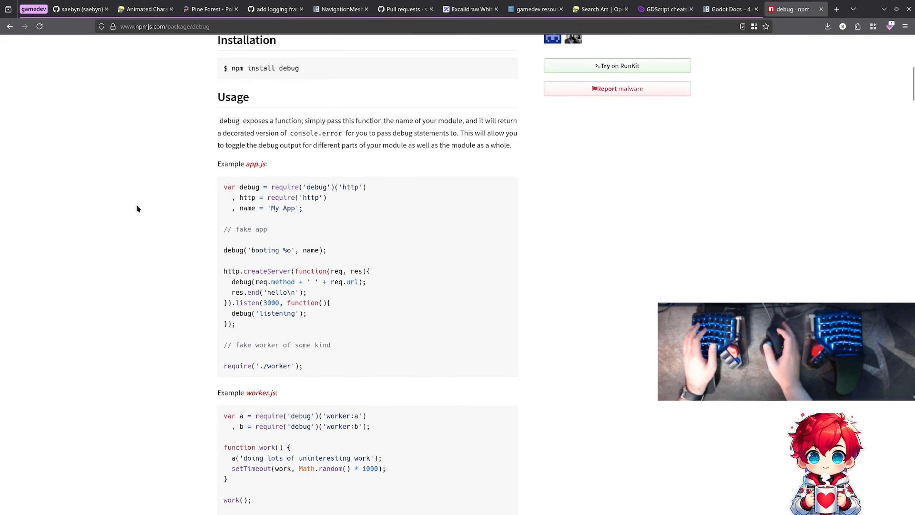
scroll(137, 206, down, 3)
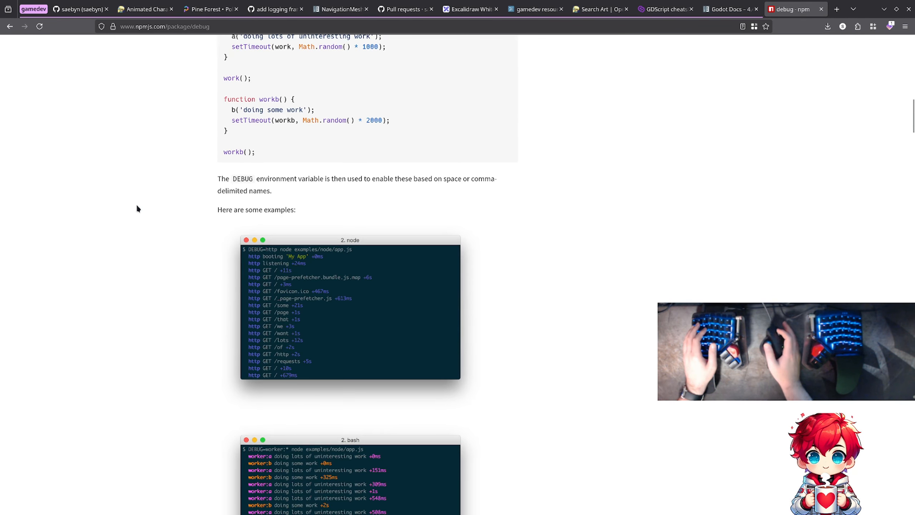
scroll(160, 216, down, 2)
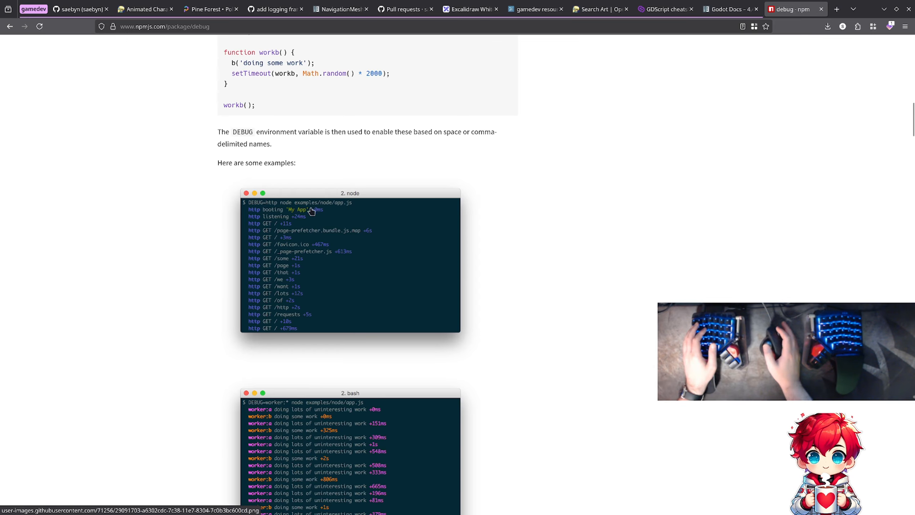
scroll(308, 216, up, 4)
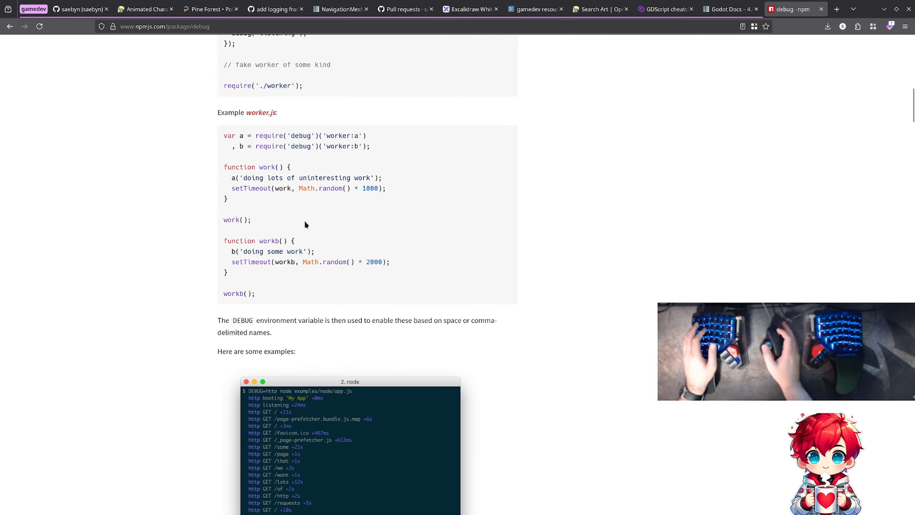
scroll(304, 220, up, 4)
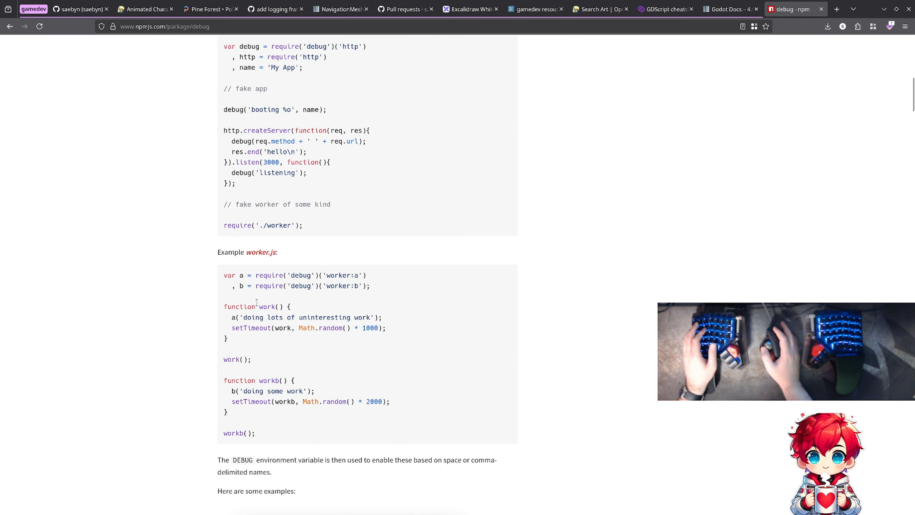
drag(242, 276, 397, 272)
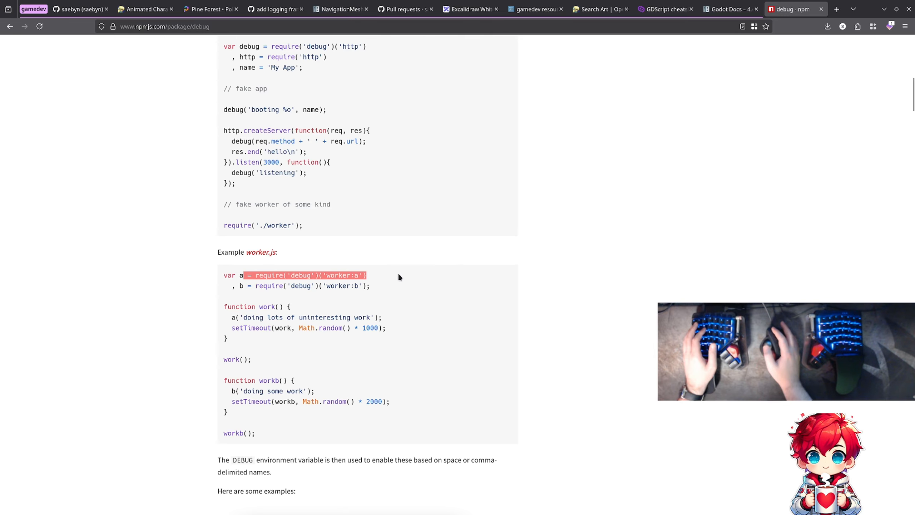
click(382, 283)
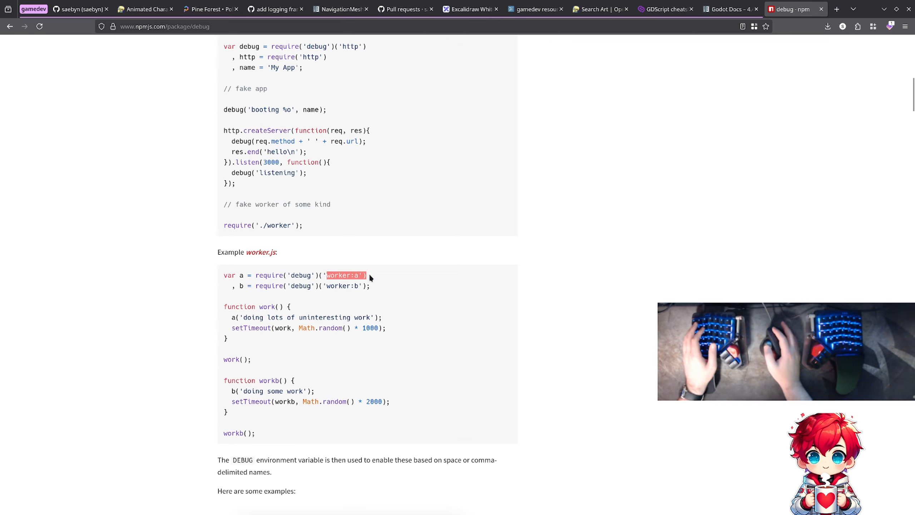
scroll(371, 275, down, 4)
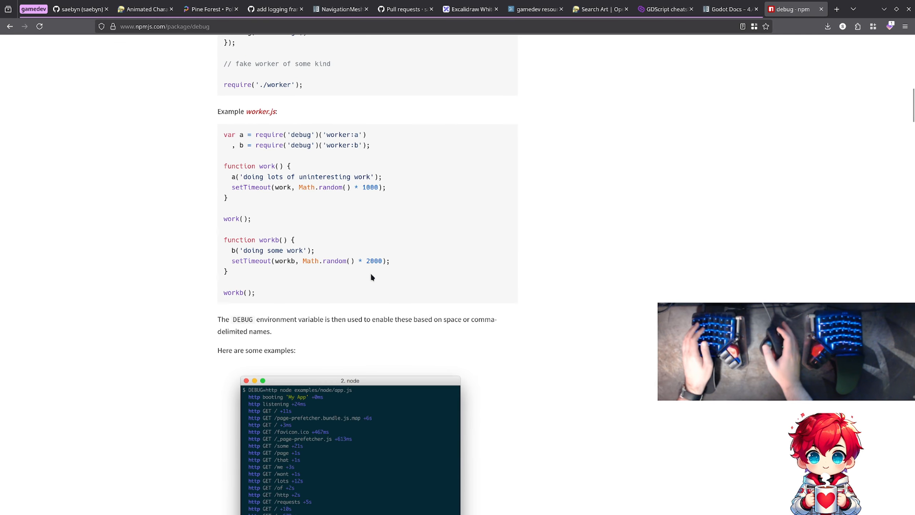
key(ctrl+w)
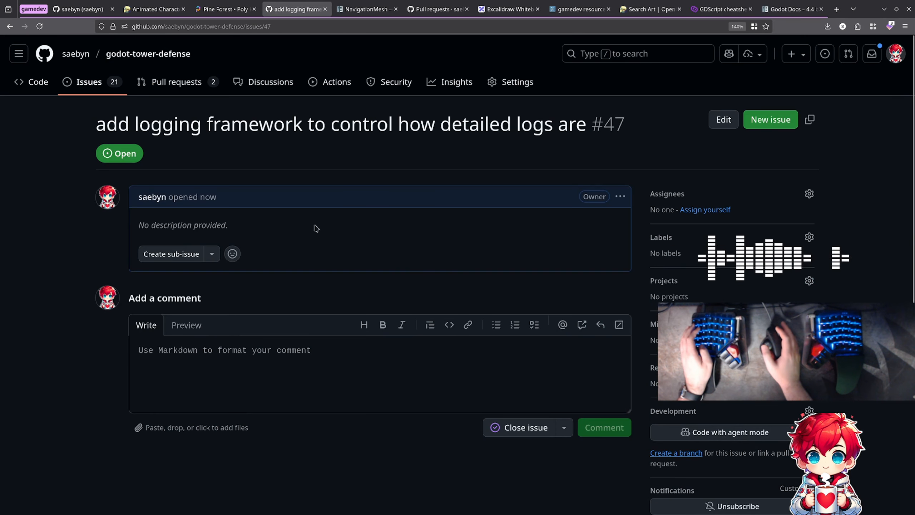
- Switch to Visual Studio Code and examine where velocity is used in the _process and _physics_process functions of enemy.gd
key(alt+Tab)
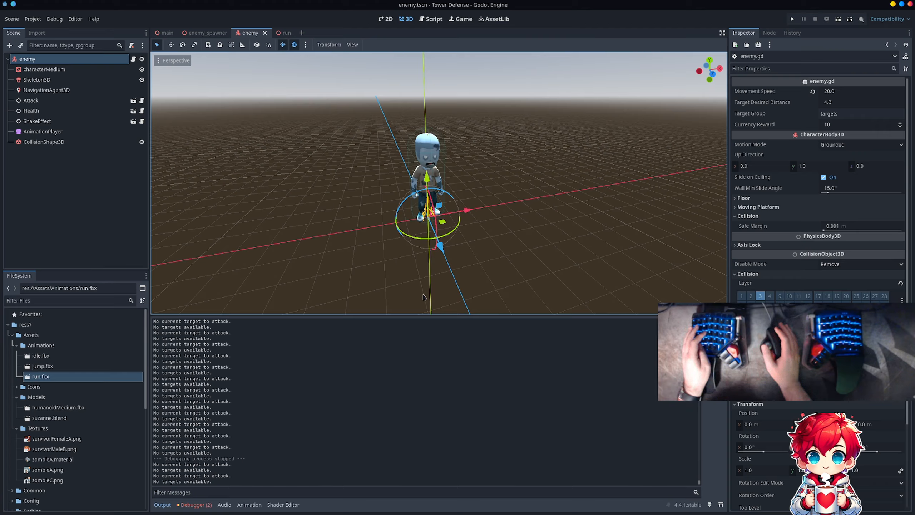
key(alt+Tab)
key(alt+Tab)
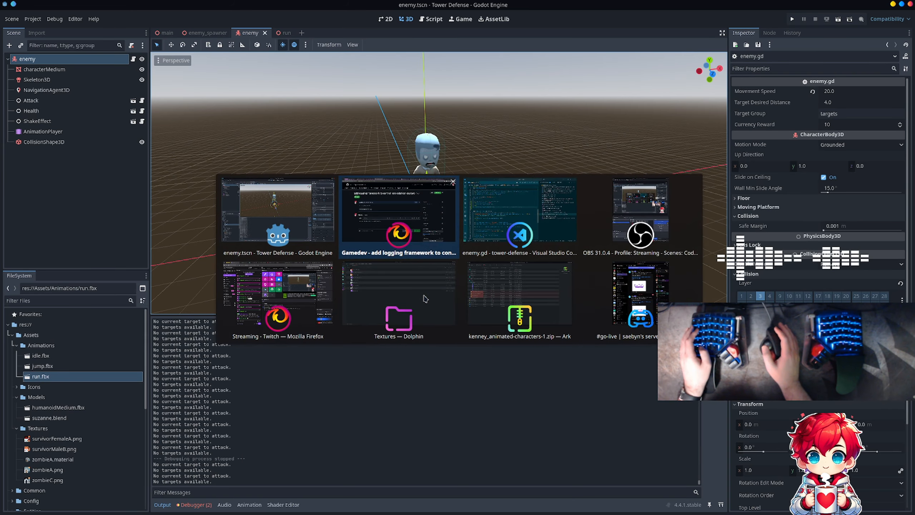
scroll(313, 197, down, 3)
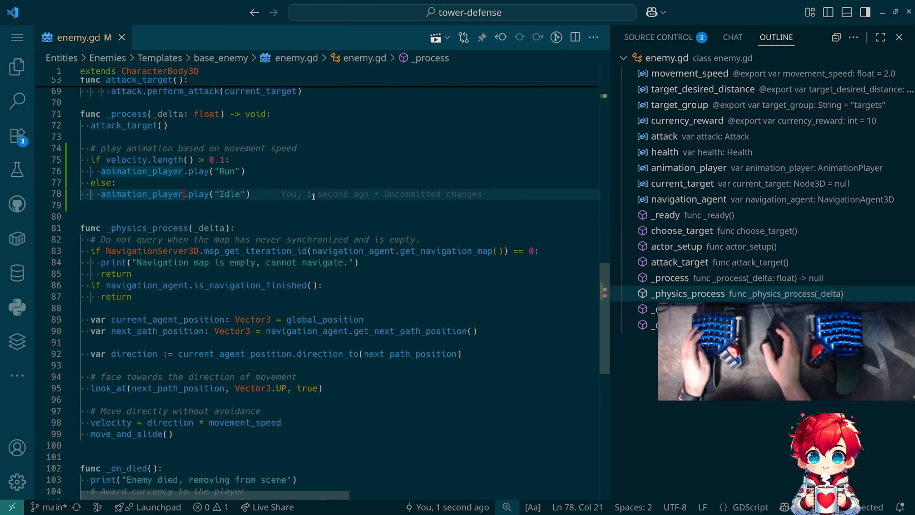
scroll(314, 197, up, 3)
double_click(144, 198)
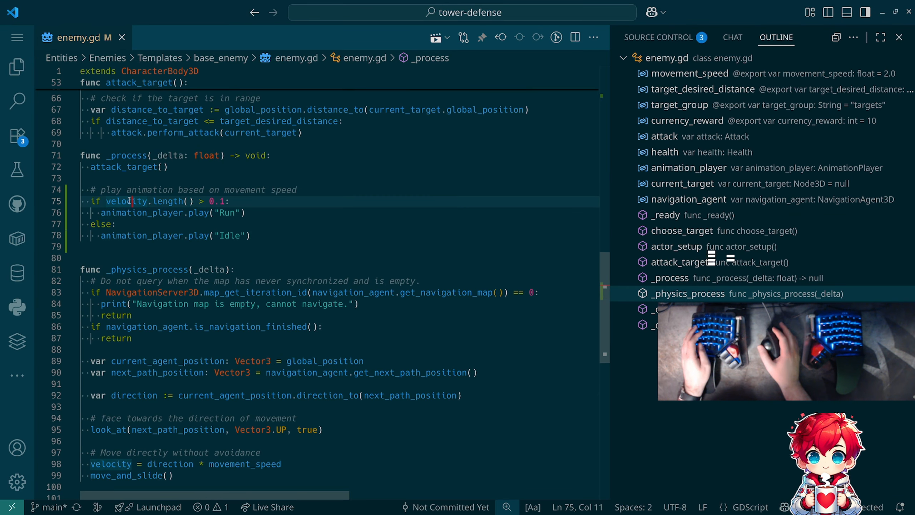
scroll(334, 213, down, 2)
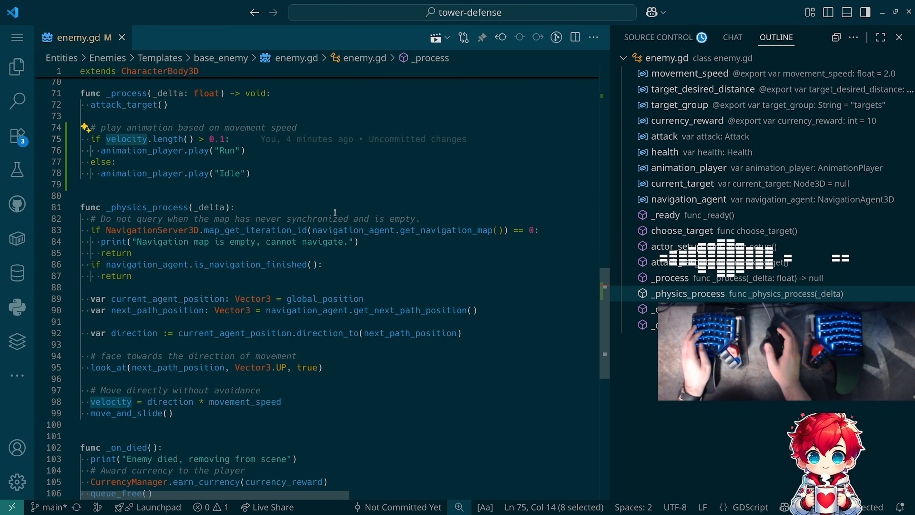
scroll(334, 212, up, 3)
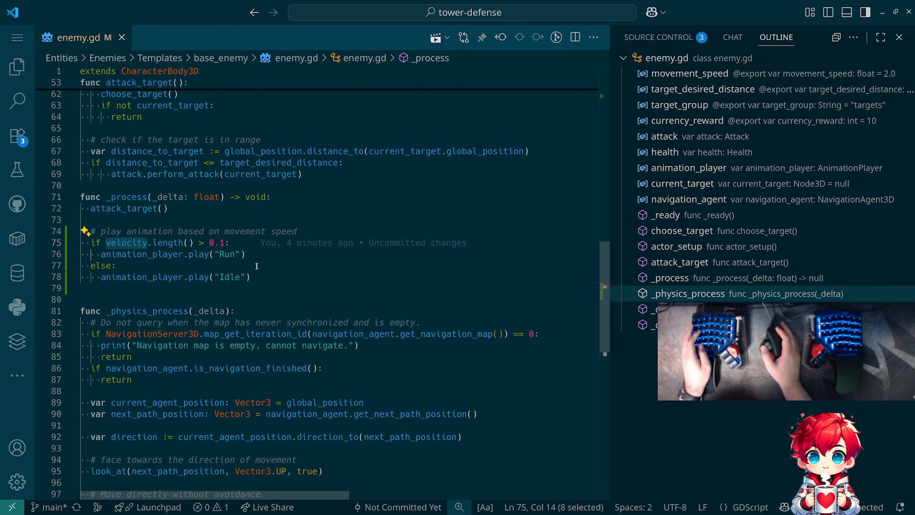
- Add print("Playing Run animation") and print("Playing Idle animation") before the matching play calls in the if and else branches of _process
click(233, 243)
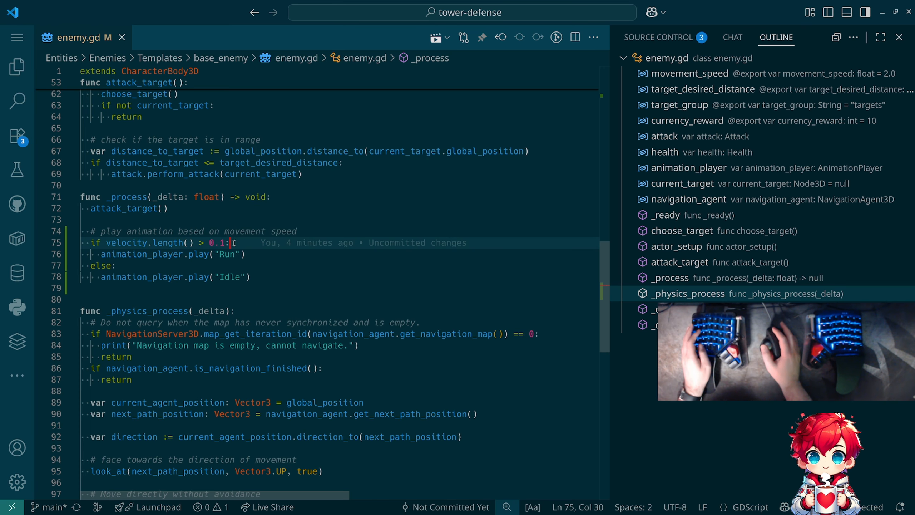
key(Return)
text(print("Playing Run animation"))
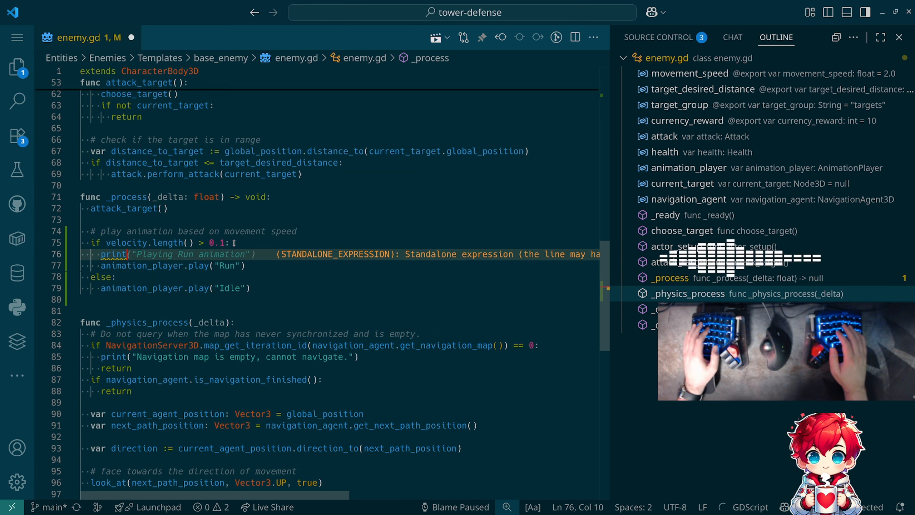
key(Down)
key(Down)
key(Return)
key(Tab)
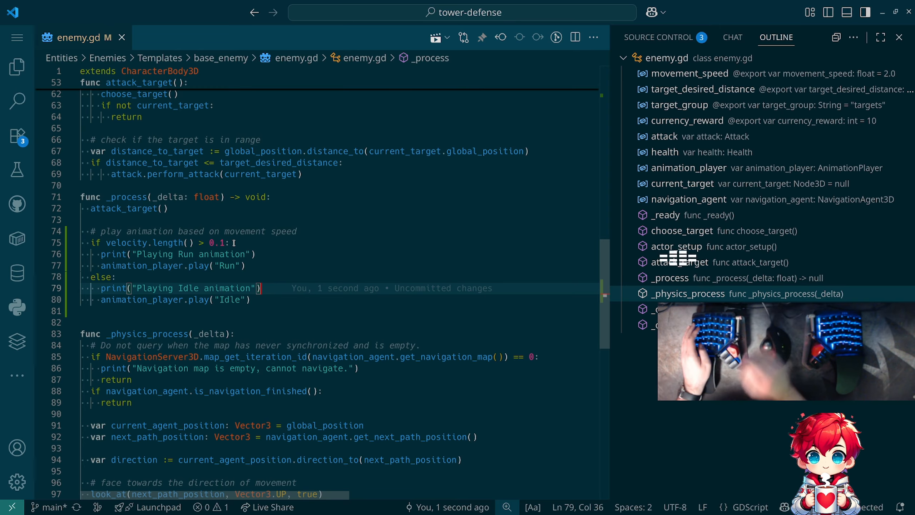
mouse_move(175, 243)
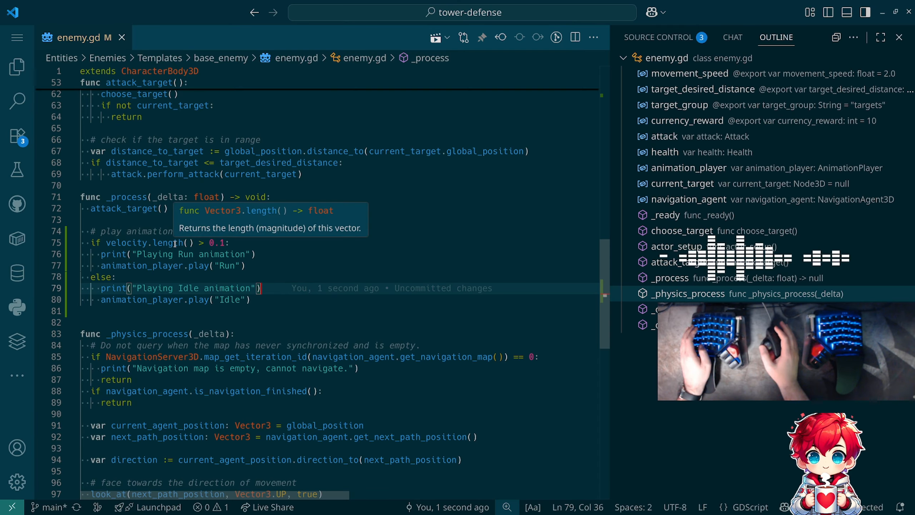
- Switch to Godot, run the project past the file format alert to watch the animation messages, and stop the game
key(alt+Tab)
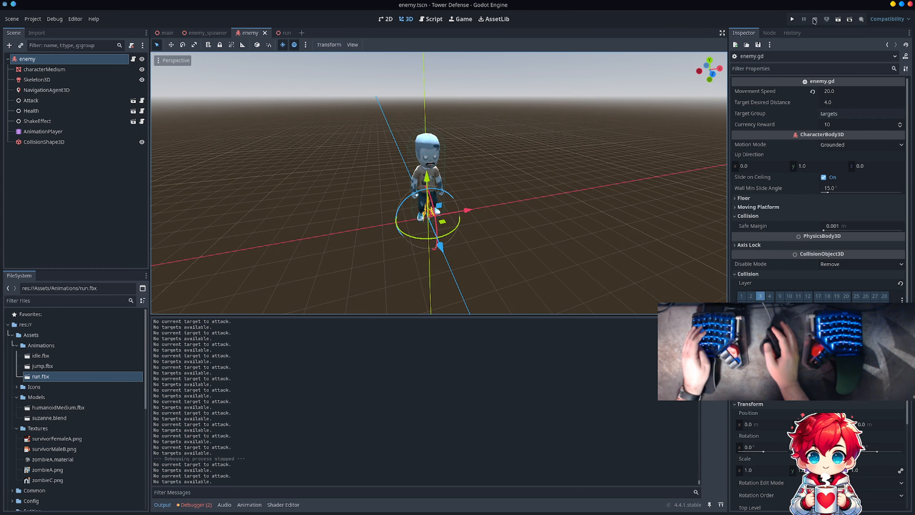
click(788, 19)
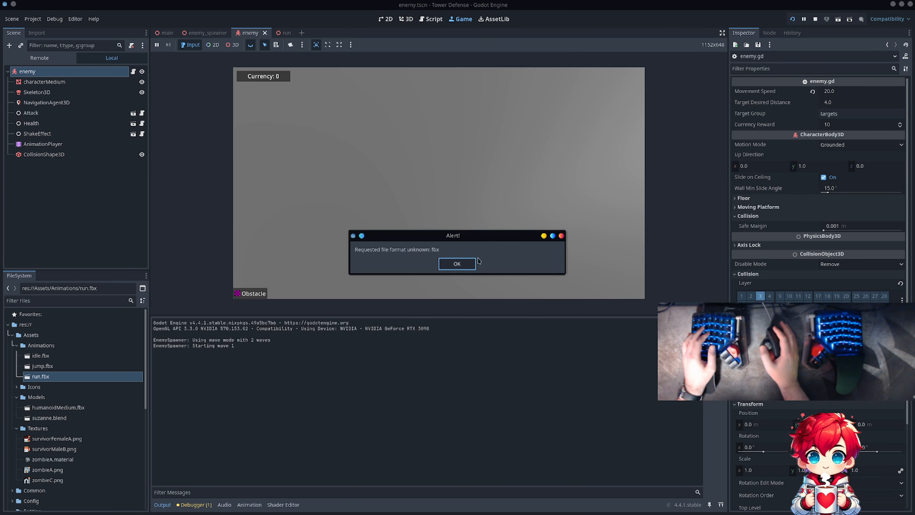
click(465, 263)
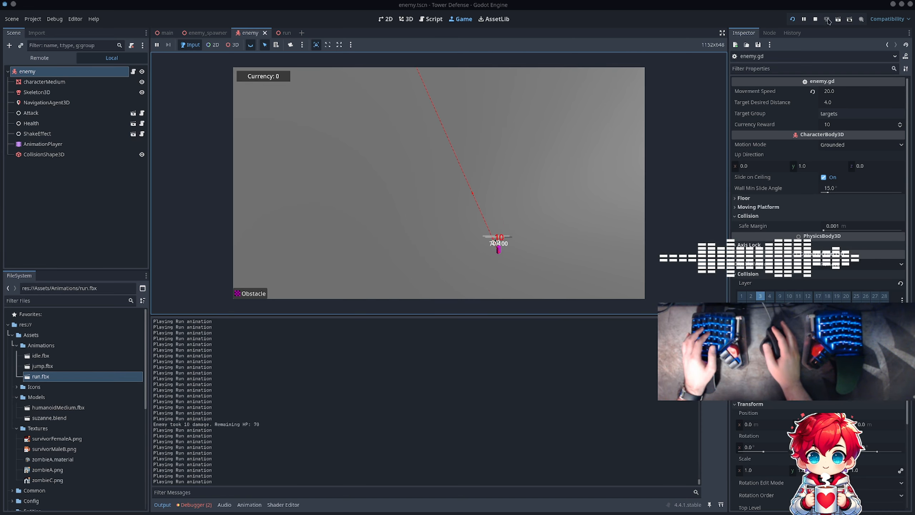
click(813, 20)
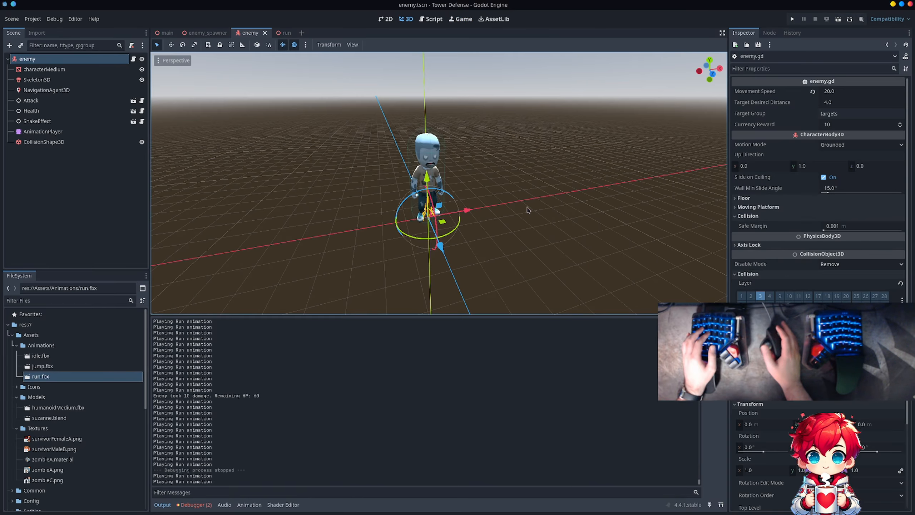
- Look back through the output log for the Run and Idle animation messages, and return to enemy.gd in Visual Studio Code
scroll(232, 403, up, 15)
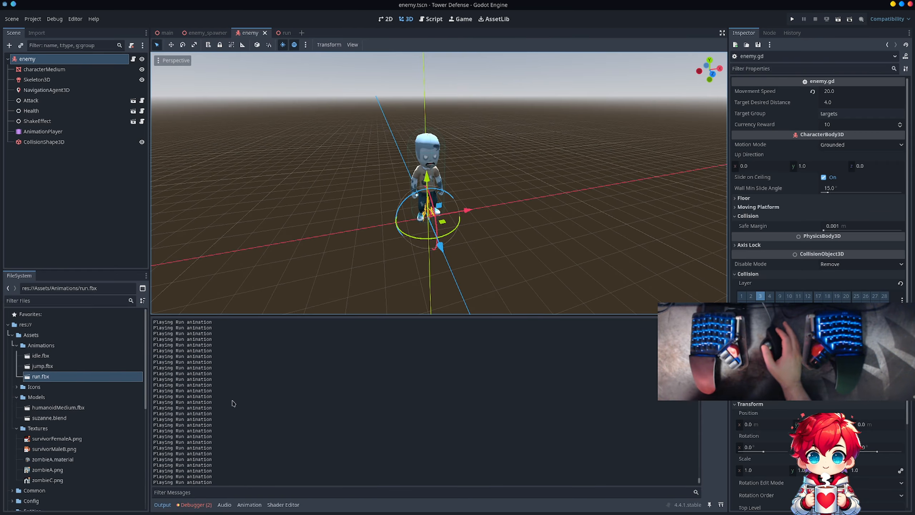
scroll(232, 403, up, 10)
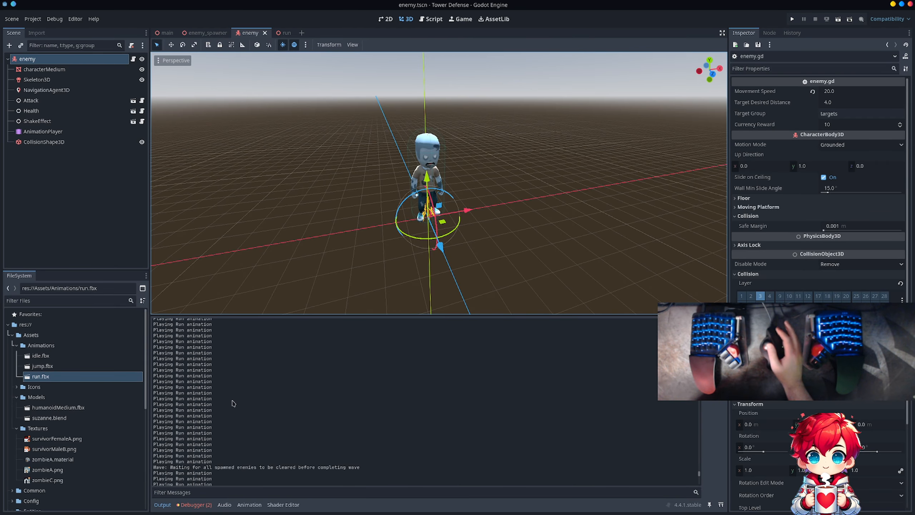
scroll(232, 403, up, 10)
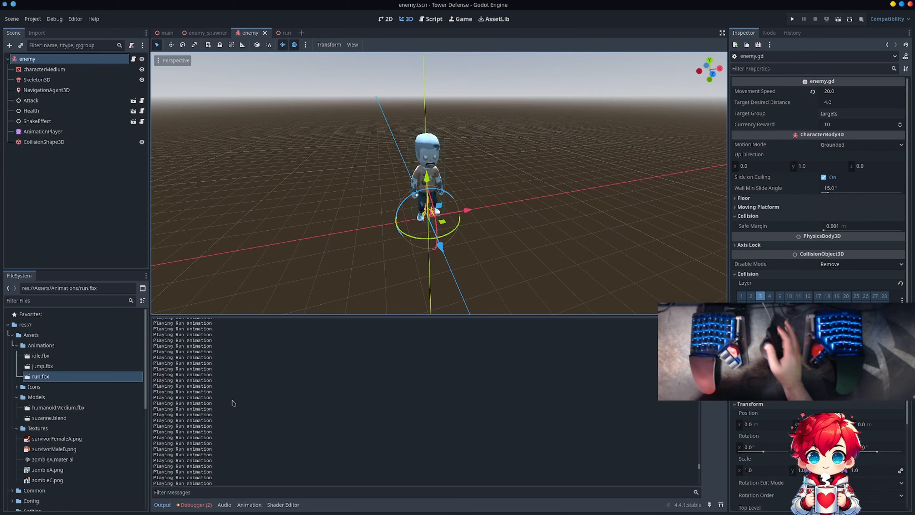
scroll(232, 402, up, 10)
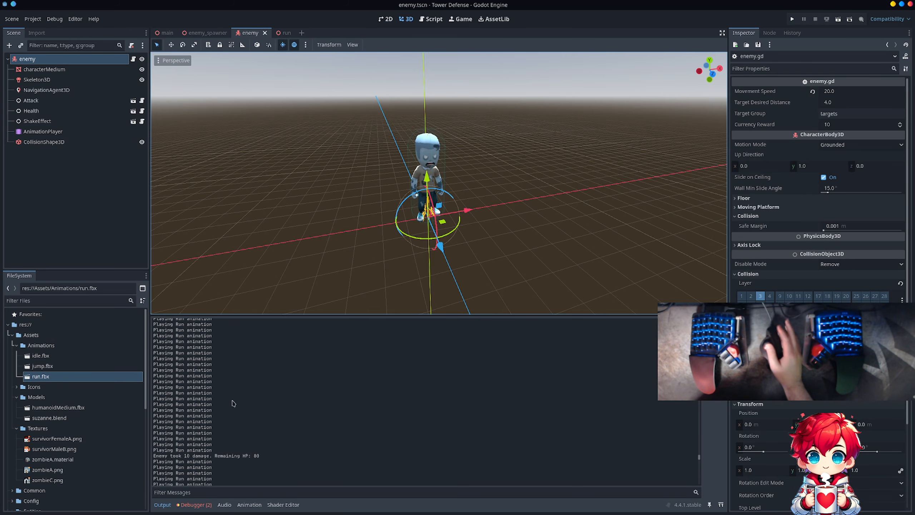
scroll(232, 403, up, 8)
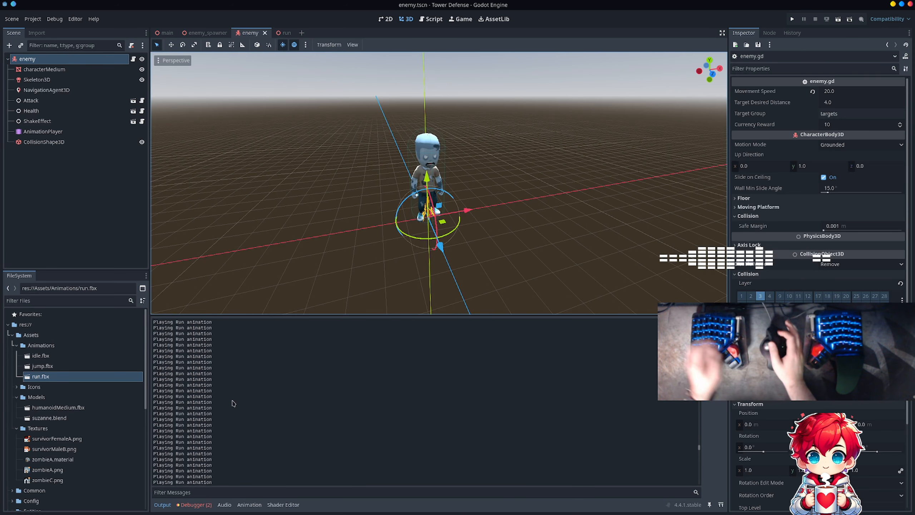
key(alt+Tab)
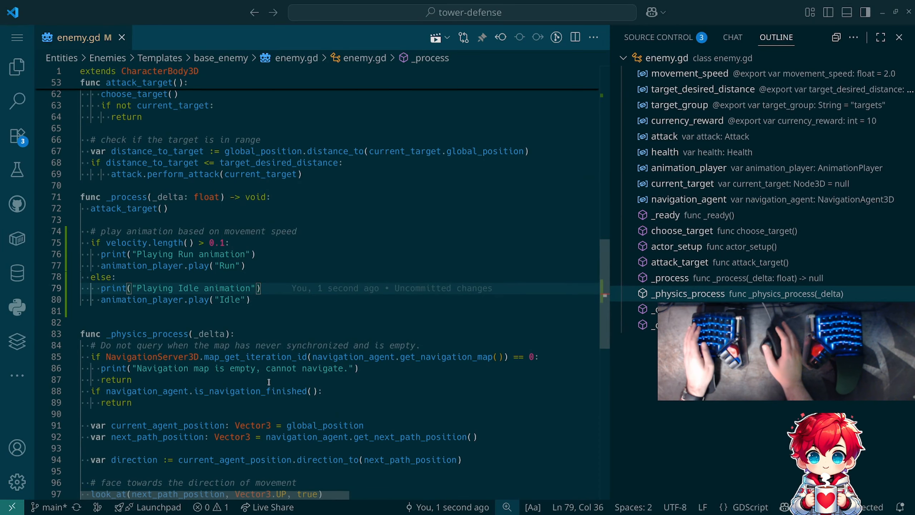
- Add print("Navigation finished.") as the first line of the is_navigation_finished() branch in _physics_process
scroll(269, 382, down, 2)
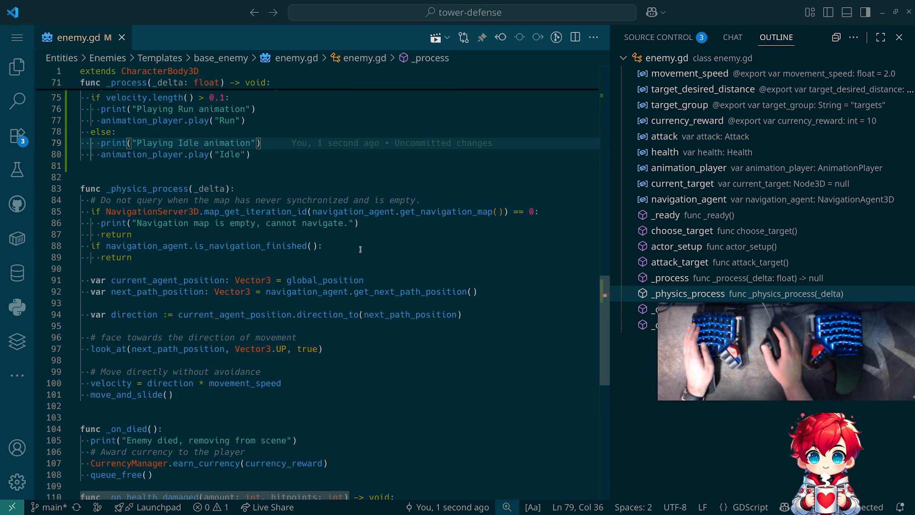
click(360, 249)
key(Return)
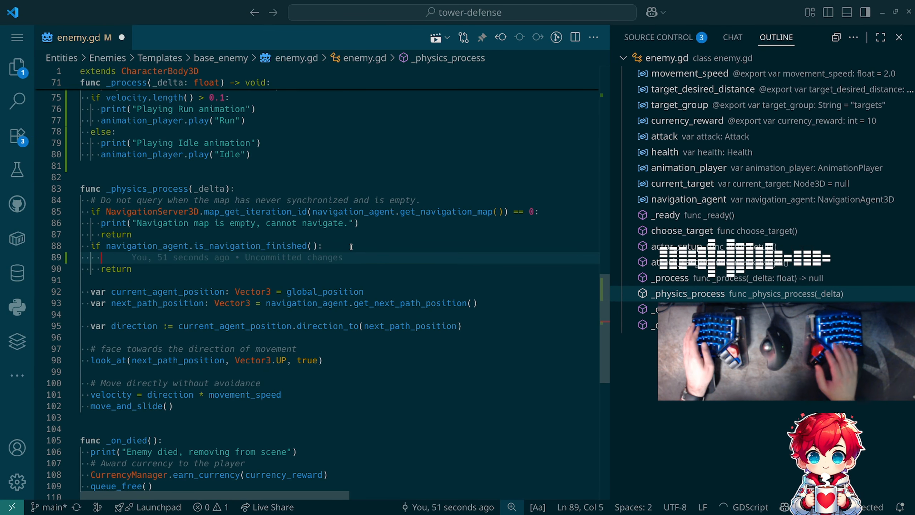
text(print("Navigation finished."))
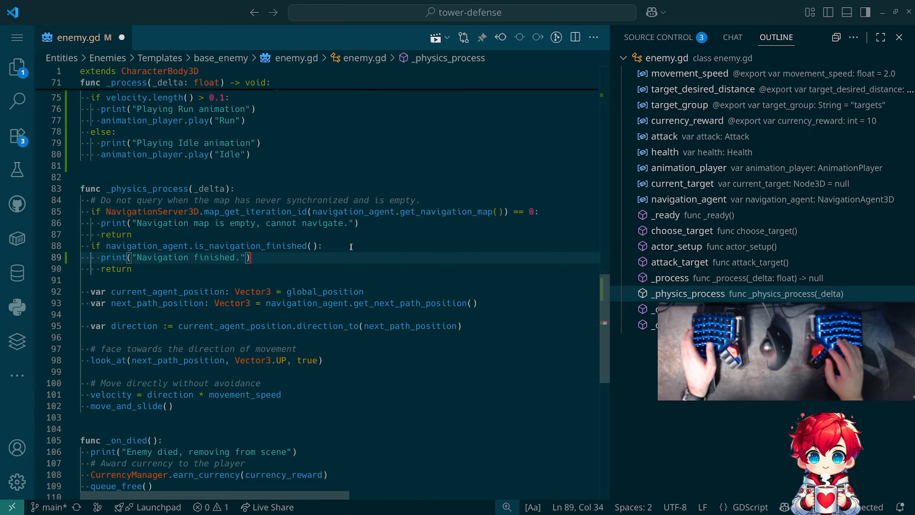
key(Return)
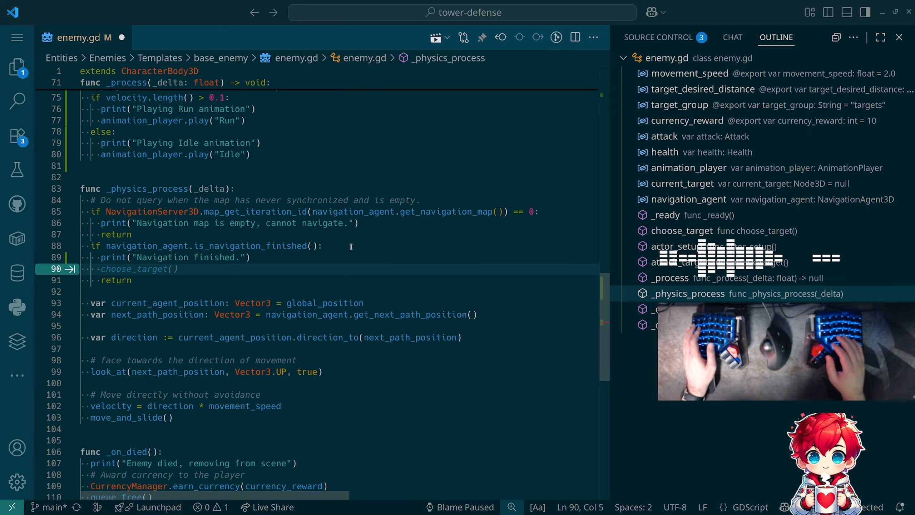
- Add velocity = Vector3.ZERO and move_and_slide() before the return in the navigation-finished branch, and save enemy.gd
text(ve)
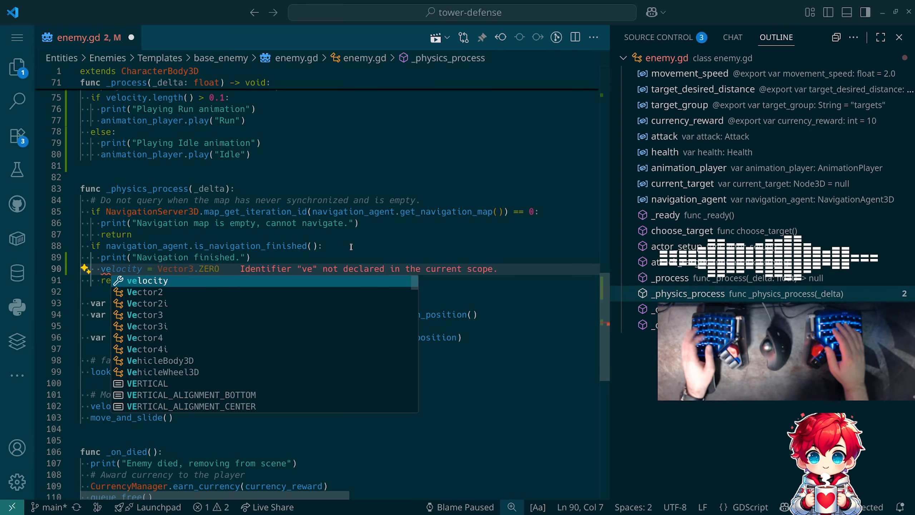
key(Escape)
key(Tab)
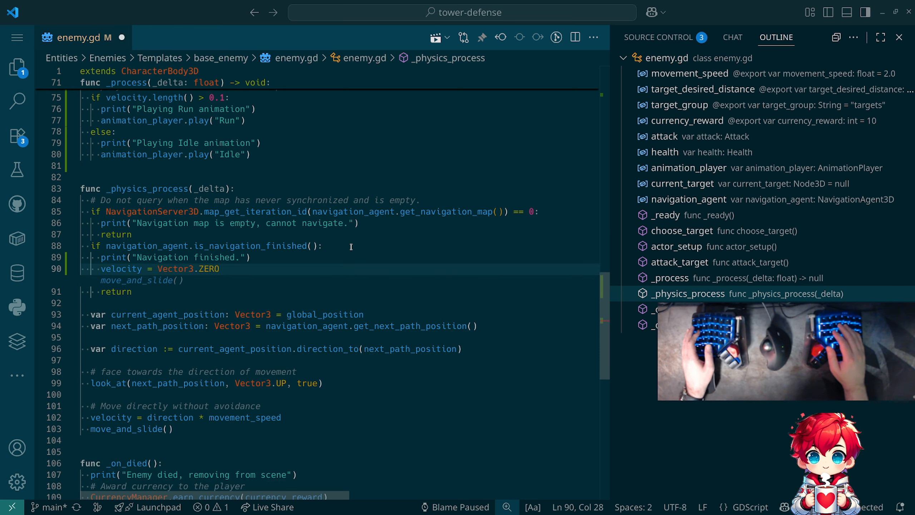
key(Tab)
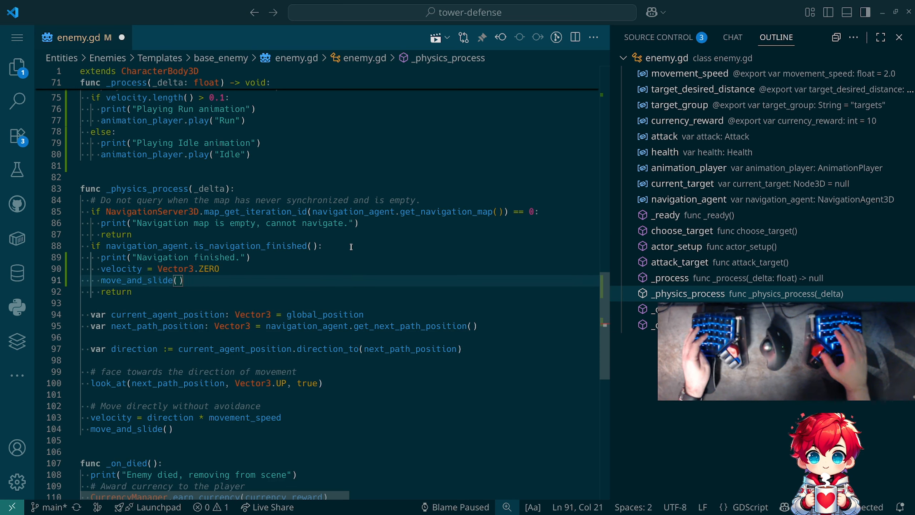
key(Right)
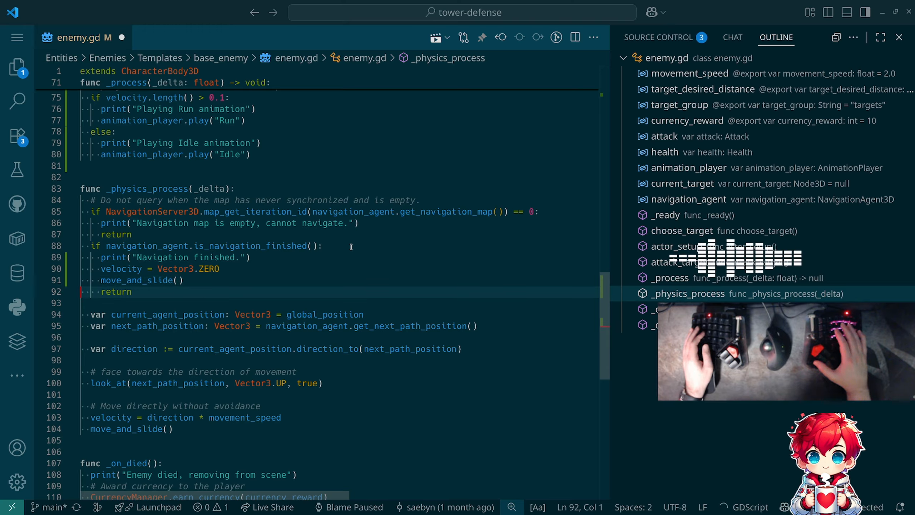
key(Up)
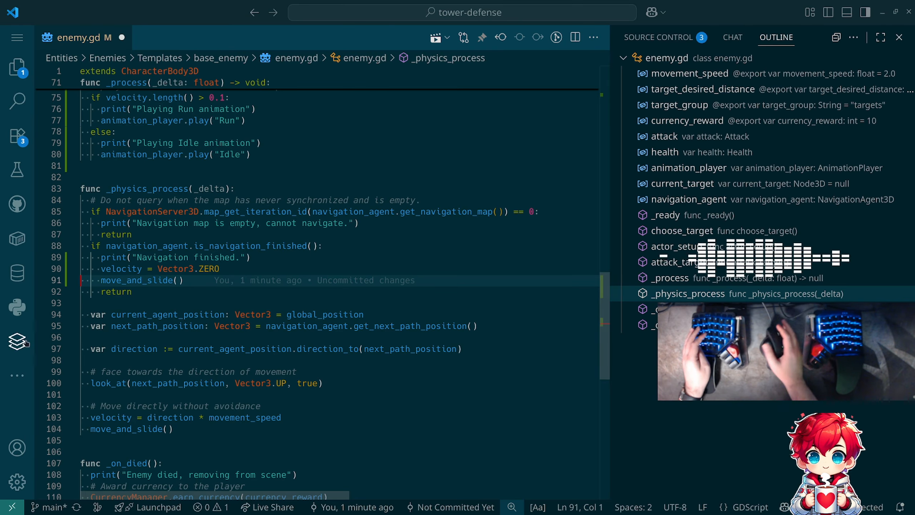
mouse_move(118, 281)
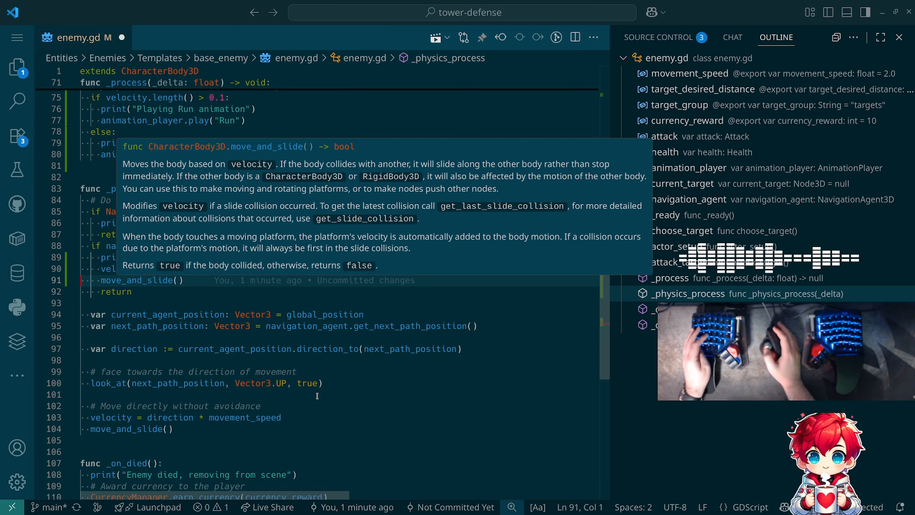
key(ctrl+s)
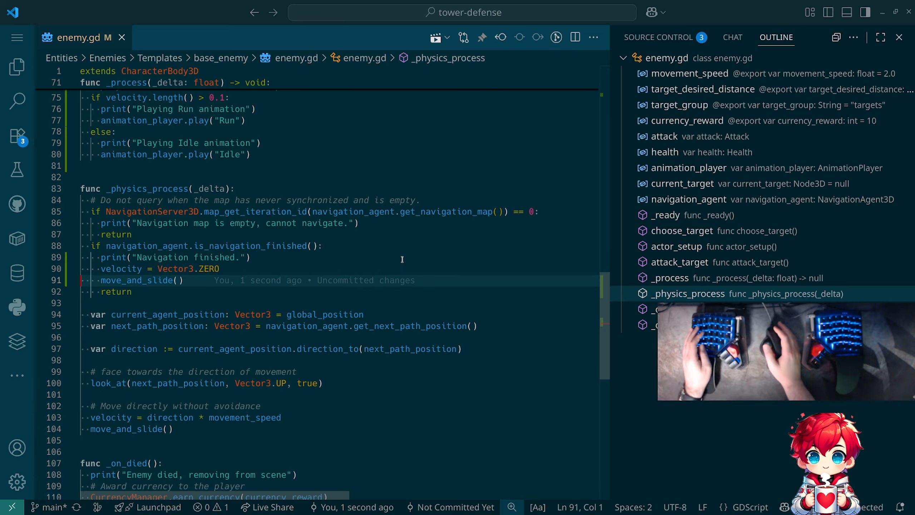
- Switch to Godot, run the project past the file format alert to watch the enemy stop moving, and stop the game
key(alt+Tab)
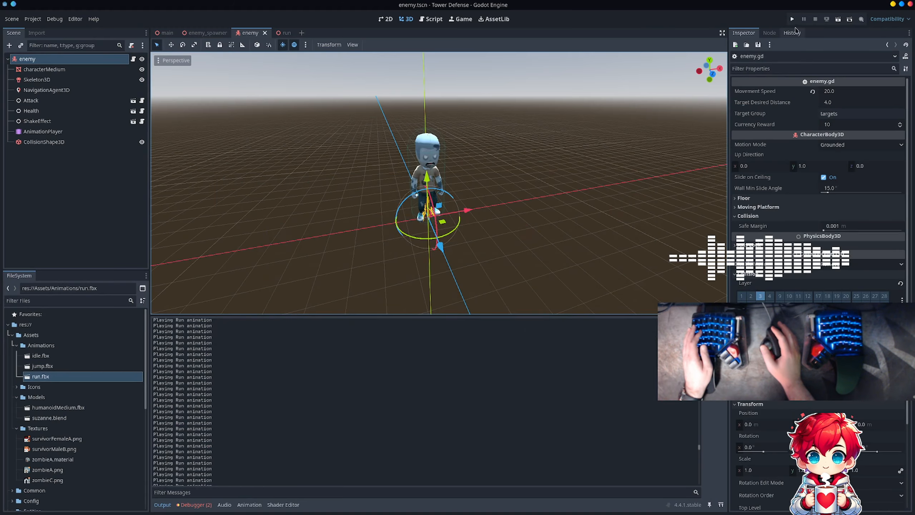
click(792, 19)
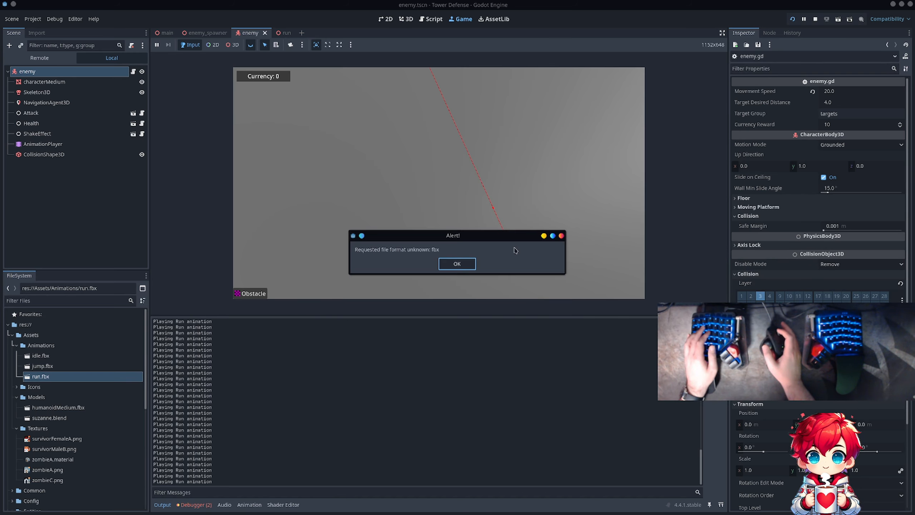
click(462, 262)
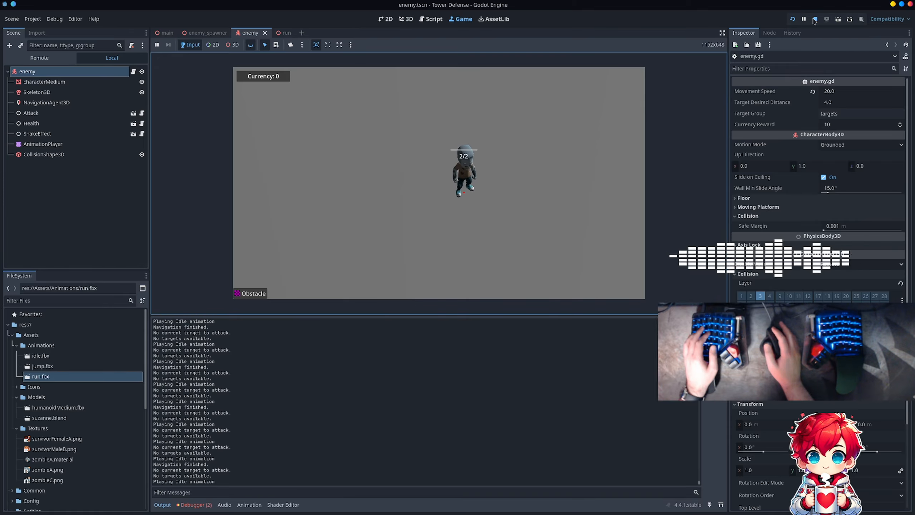
key(F8)
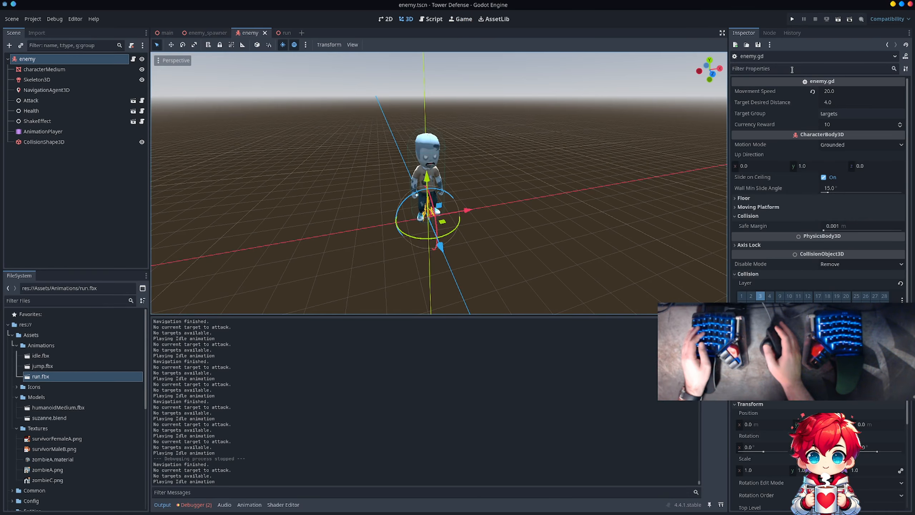
- Switch to Visual Studio Code, clear the drafted commit message, and review the pending changes in enemy.gd
key(alt+Tab)
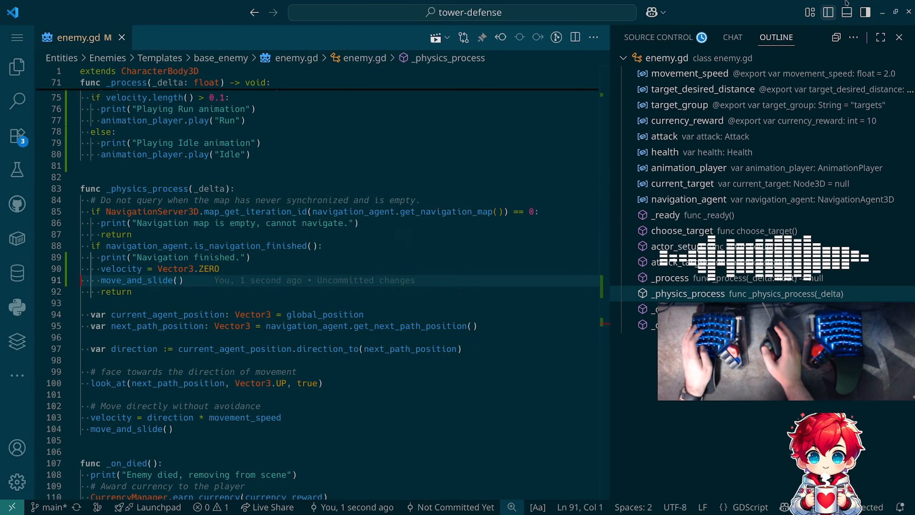
click(659, 37)
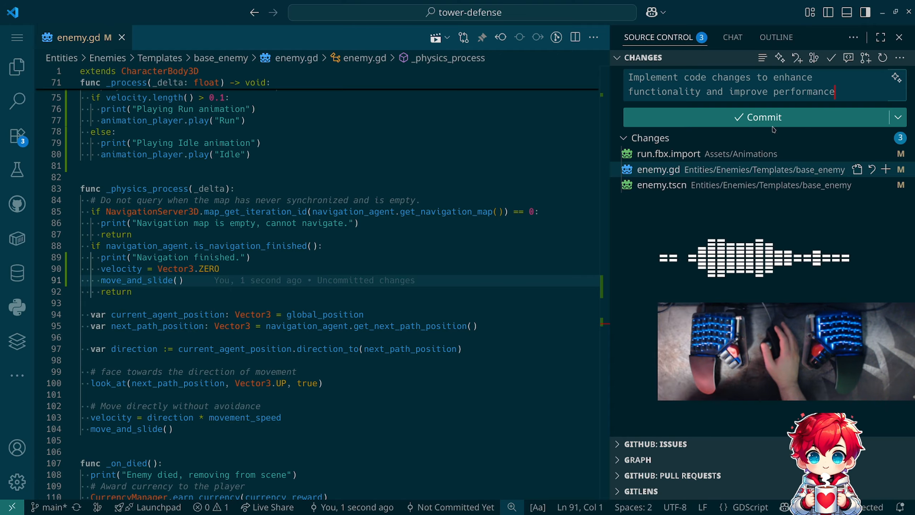
drag(839, 92, 629, 77)
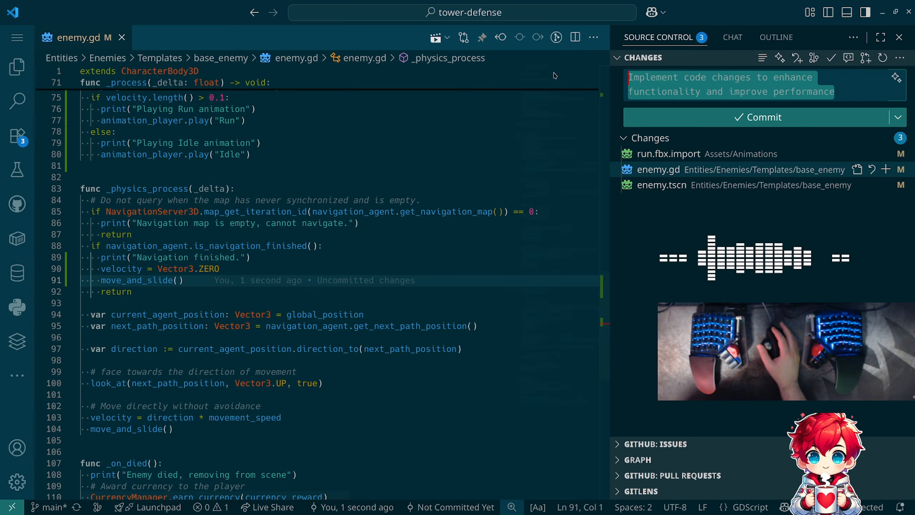
key(BackSpace)
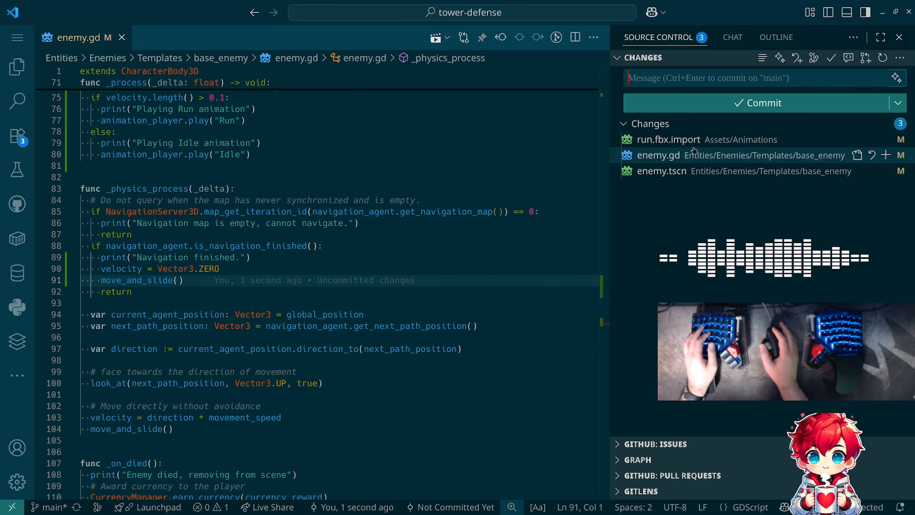
click(716, 175)
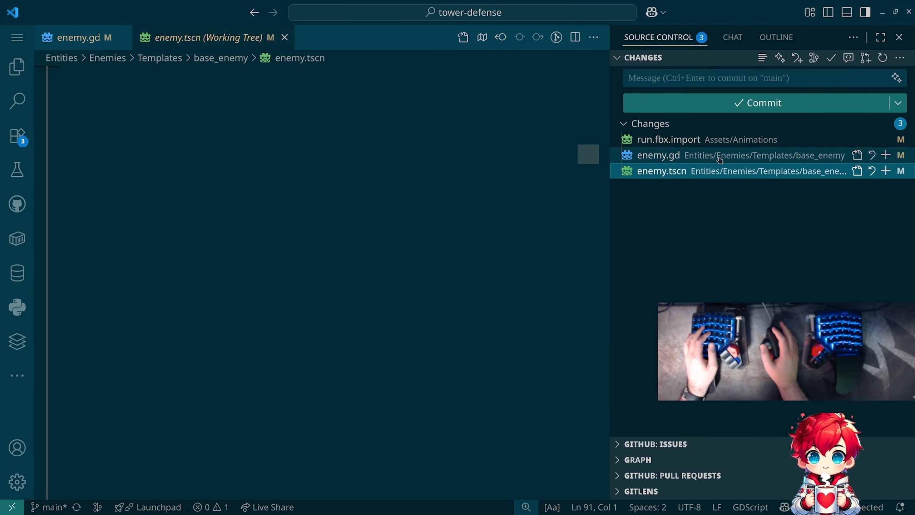
click(722, 157)
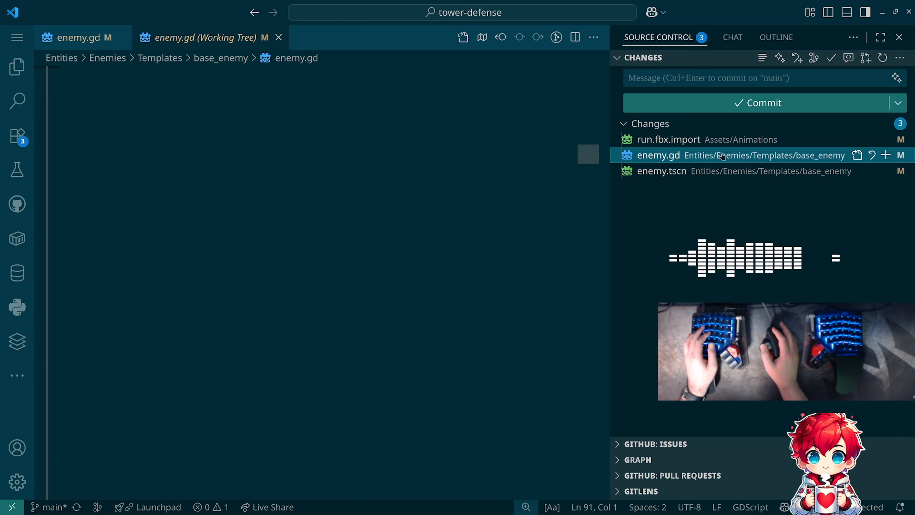
scroll(368, 154, down, 15)
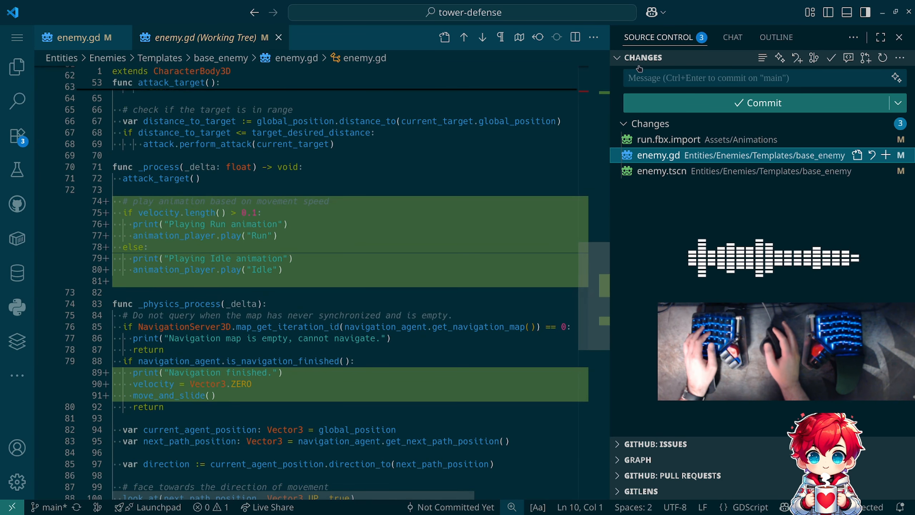
- Commit all changes to main with the message "Implemented enemy run and idle animations"
click(648, 74)
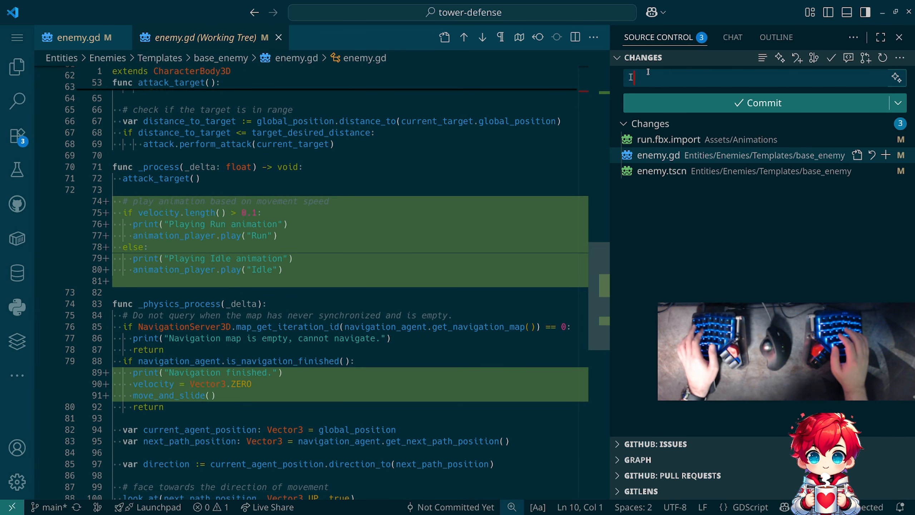
text(Implemented)
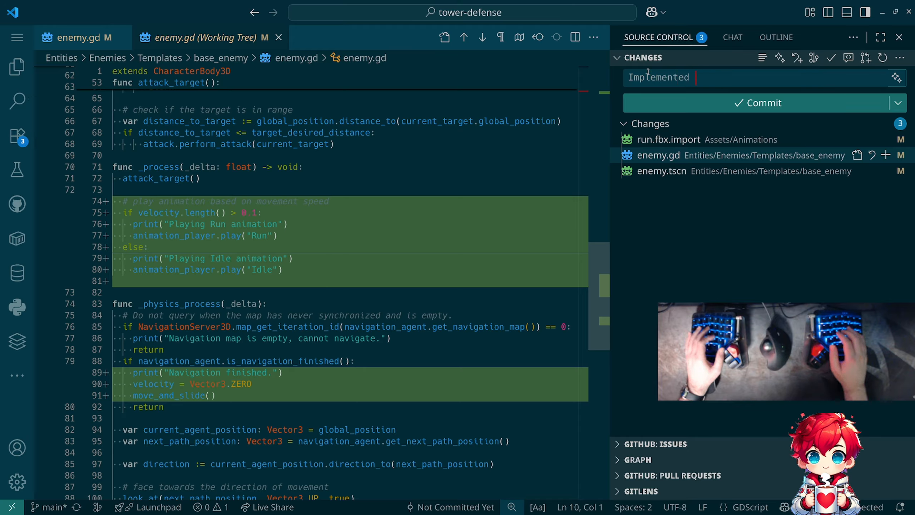
text( enemy )
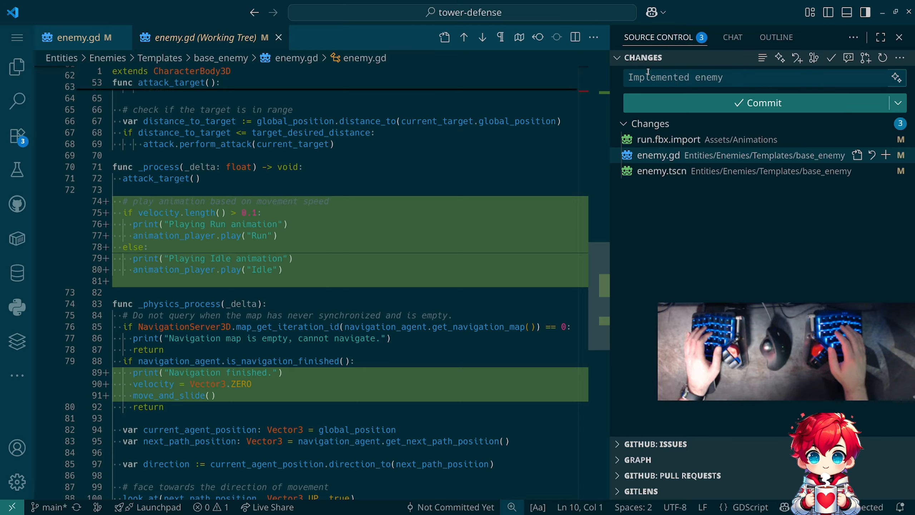
text(run an)
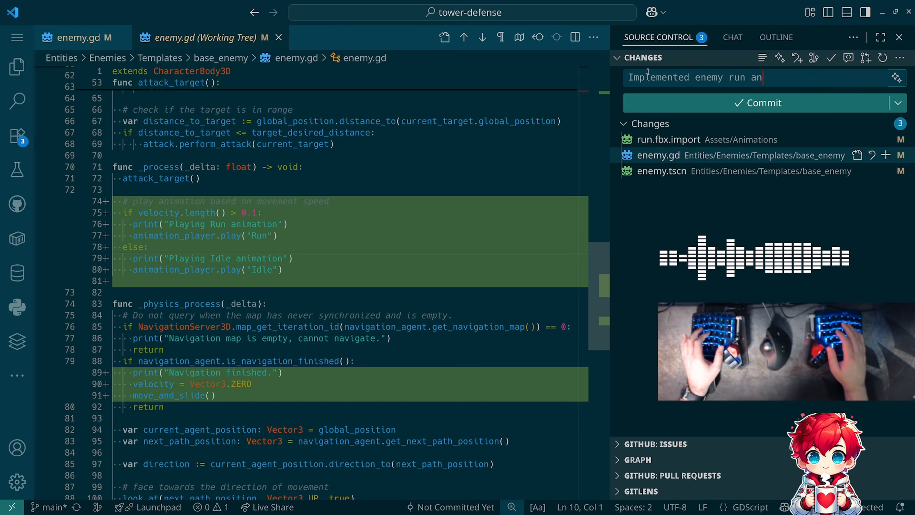
text(d idle any)
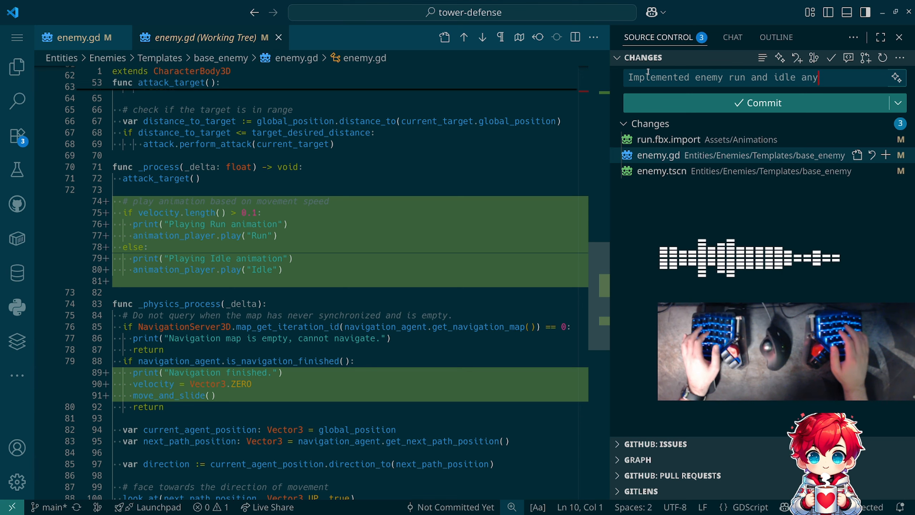
text(mations)
key(ctrl+Return)
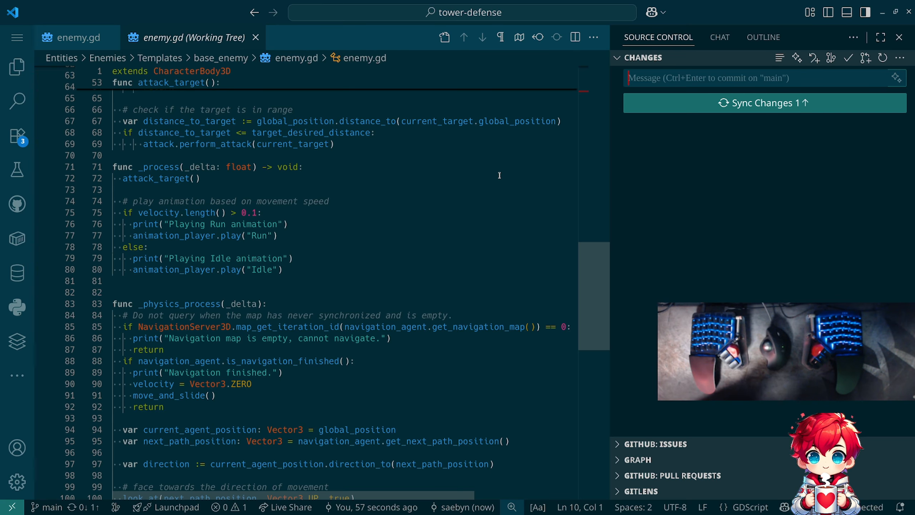
- Switch to Godot and list the animations in the Global library of the enemy's AnimationPlayer
key(alt+Tab)
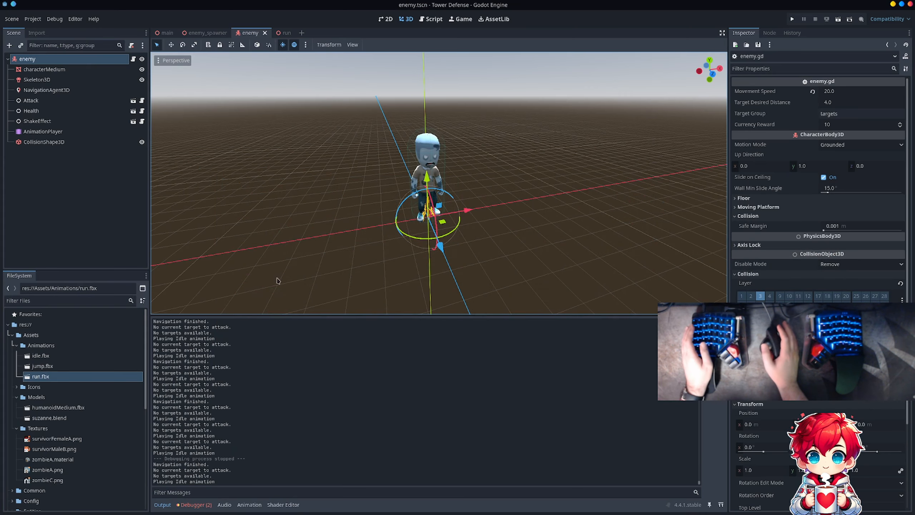
click(43, 132)
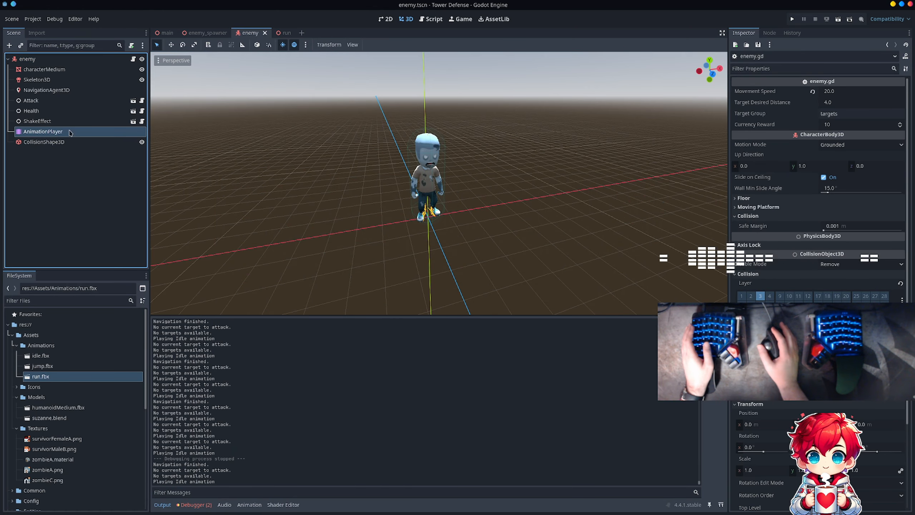
click(257, 323)
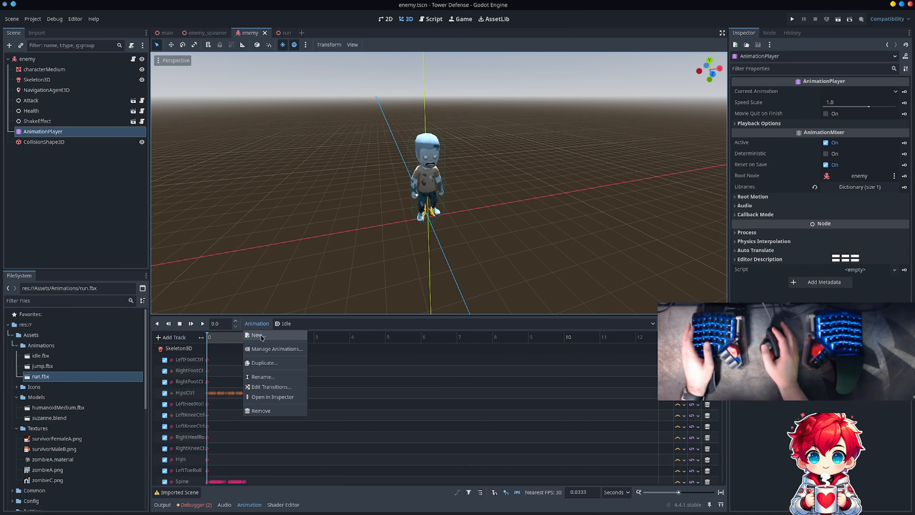
click(267, 349)
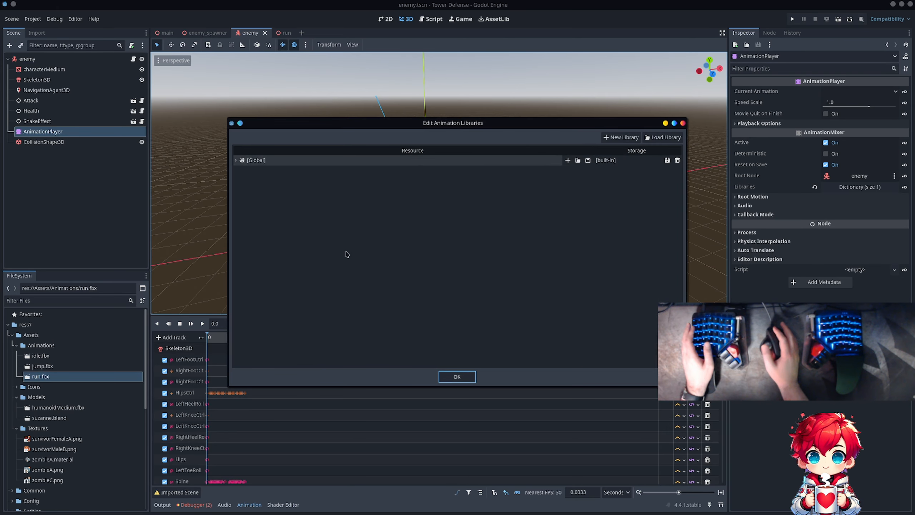
click(236, 160)
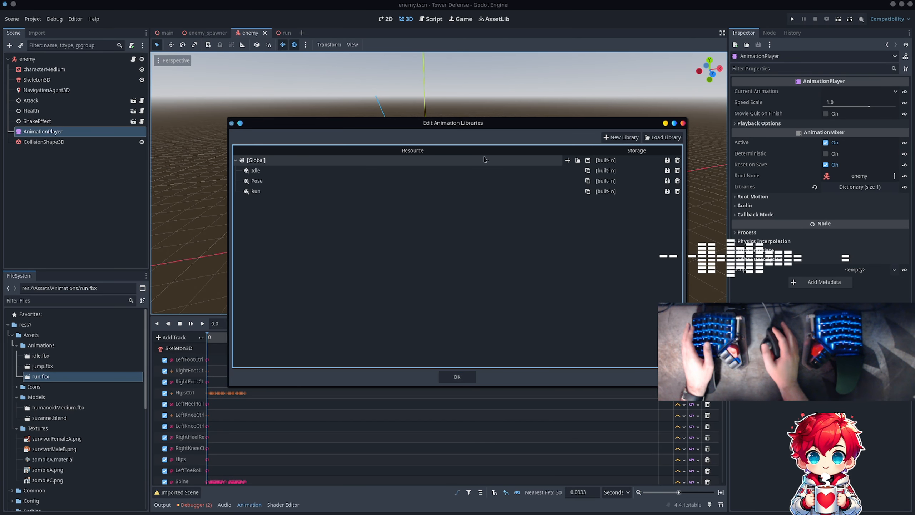
click(667, 161)
click(674, 182)
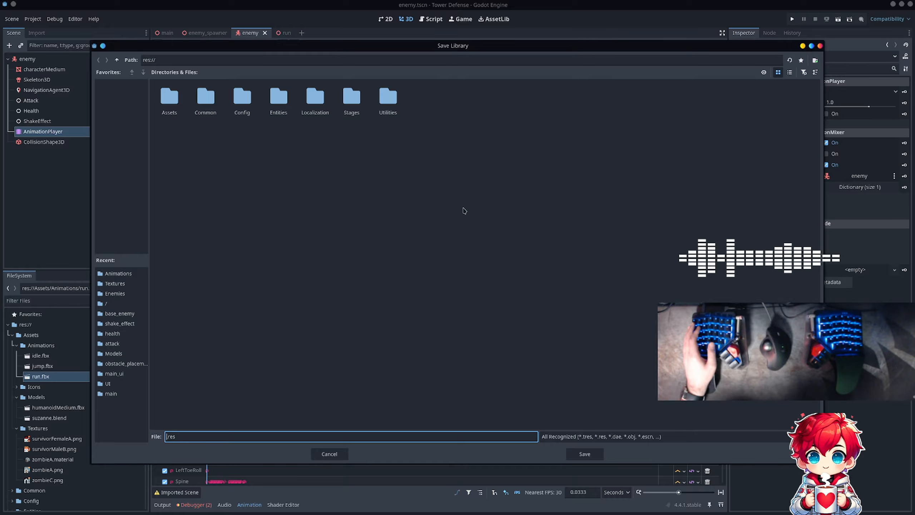
key(Escape)
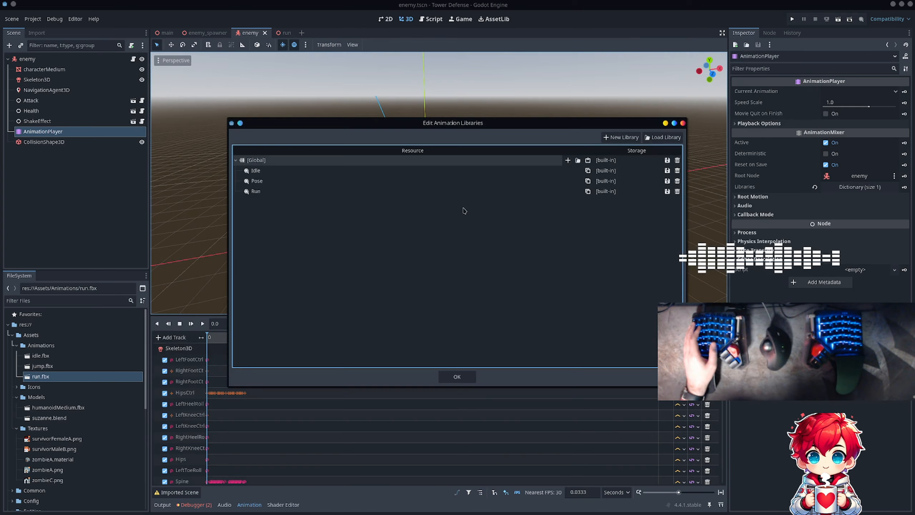
key(Escape)
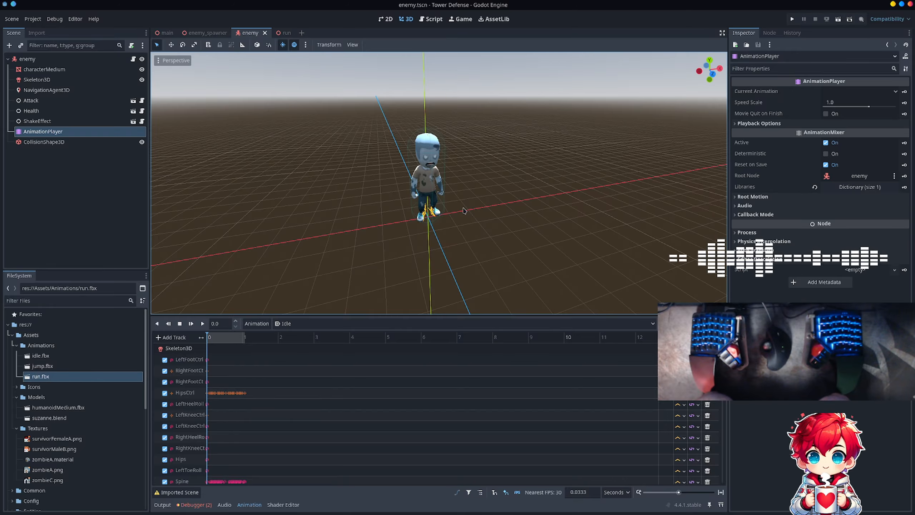
- Play the Idle animation on the zombie model in the viewport, view it up close, and stop playback
click(202, 324)
scroll(410, 205, up, 5)
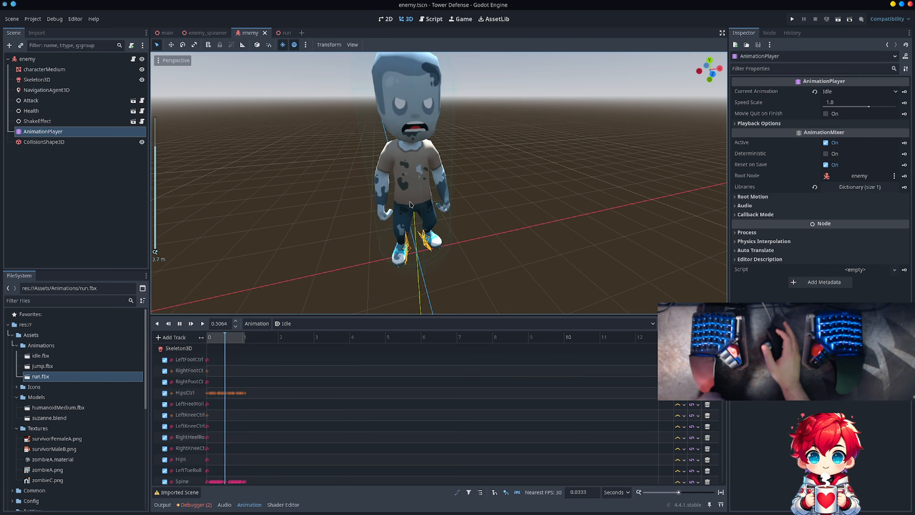
scroll(409, 204, down, 2)
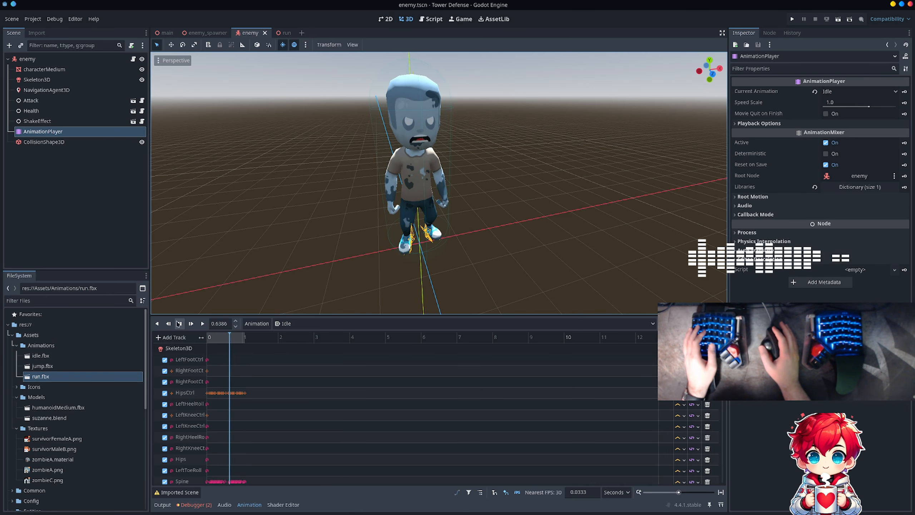
click(179, 323)
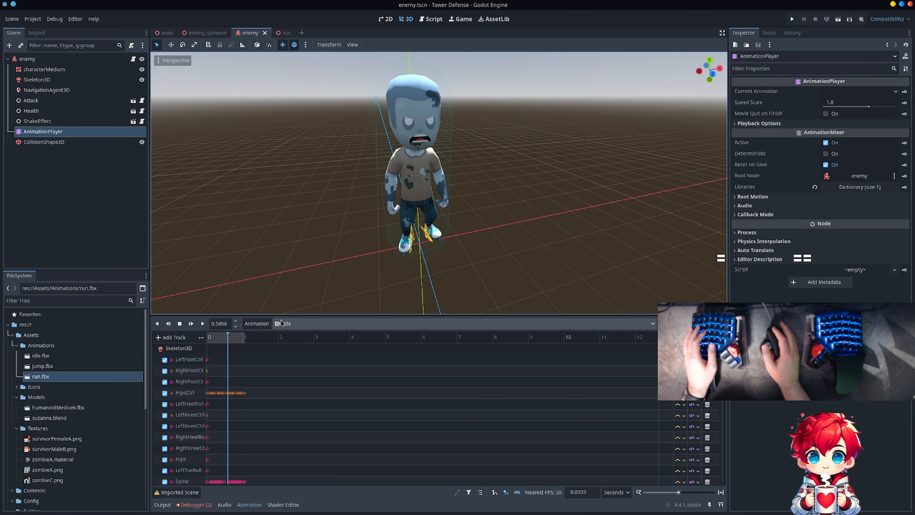